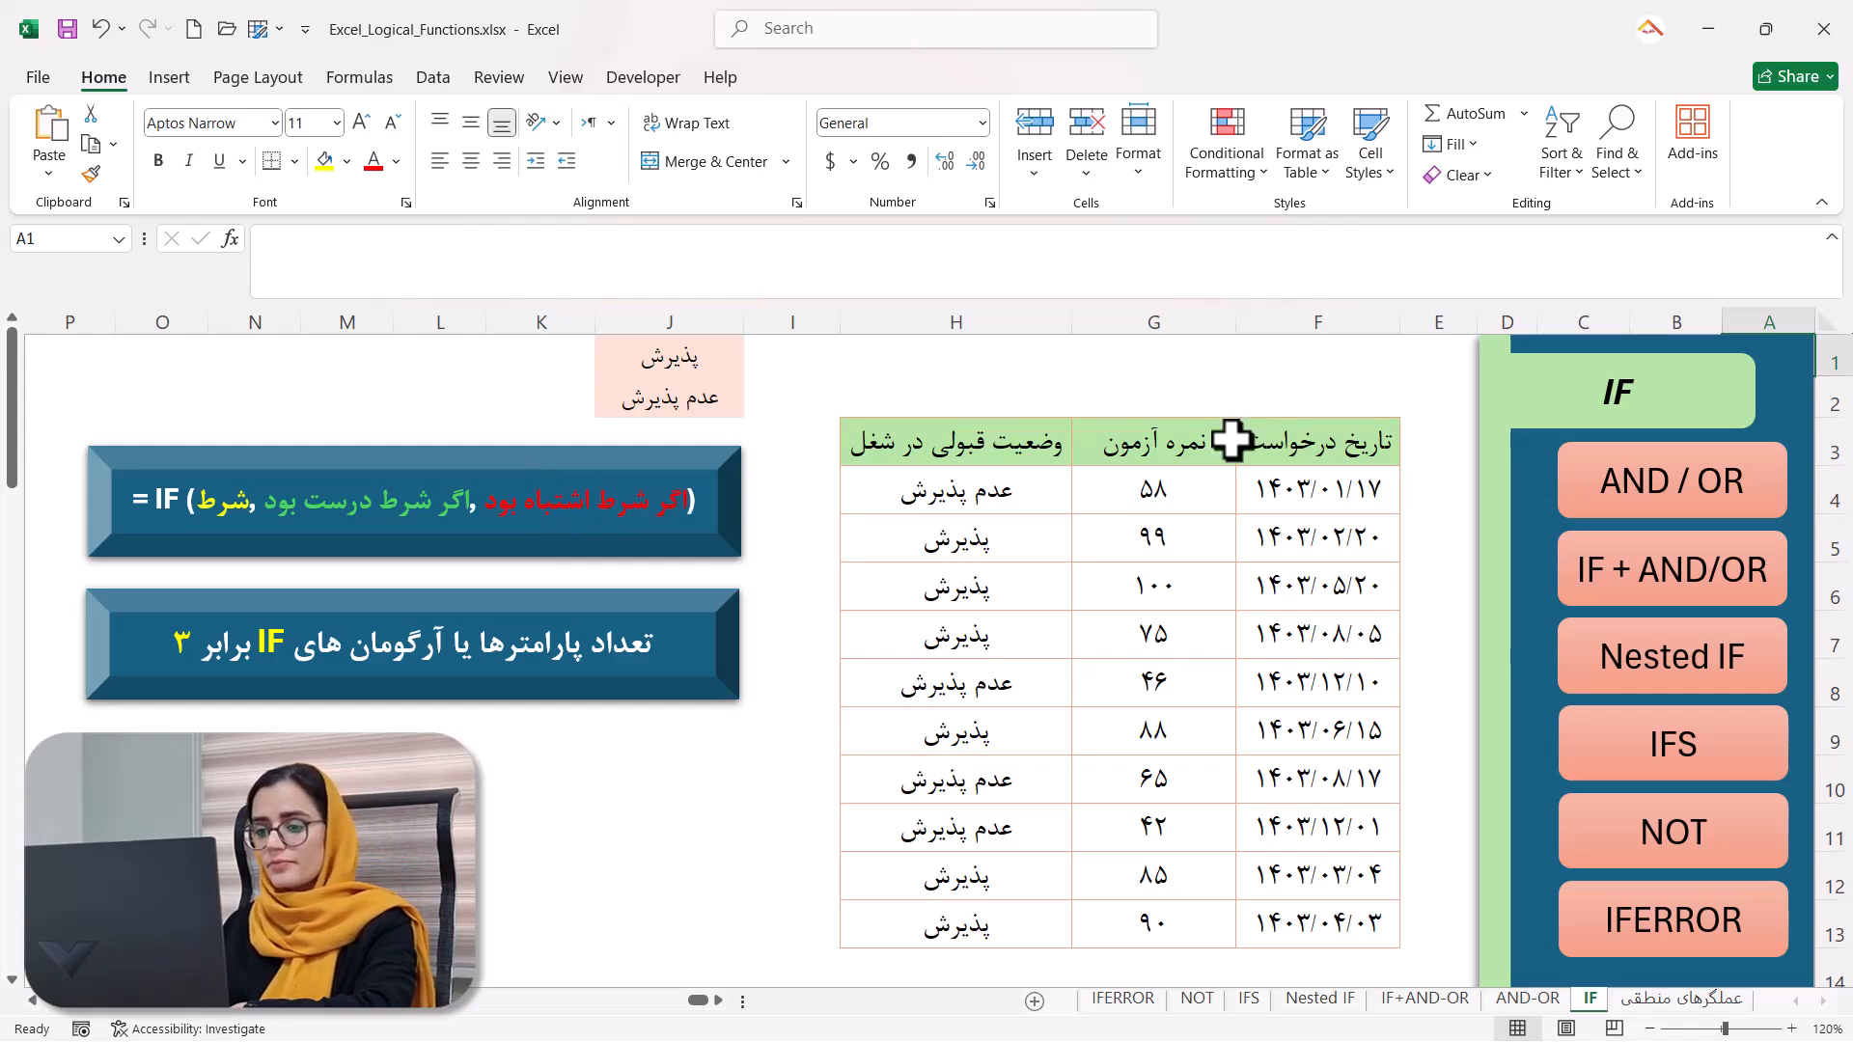
# Go to the AND-OR sheet and enter =I4>70 in cell J4 to test the first exam score.
pyautogui.click(1705, 502)
pyautogui.click(831, 492)
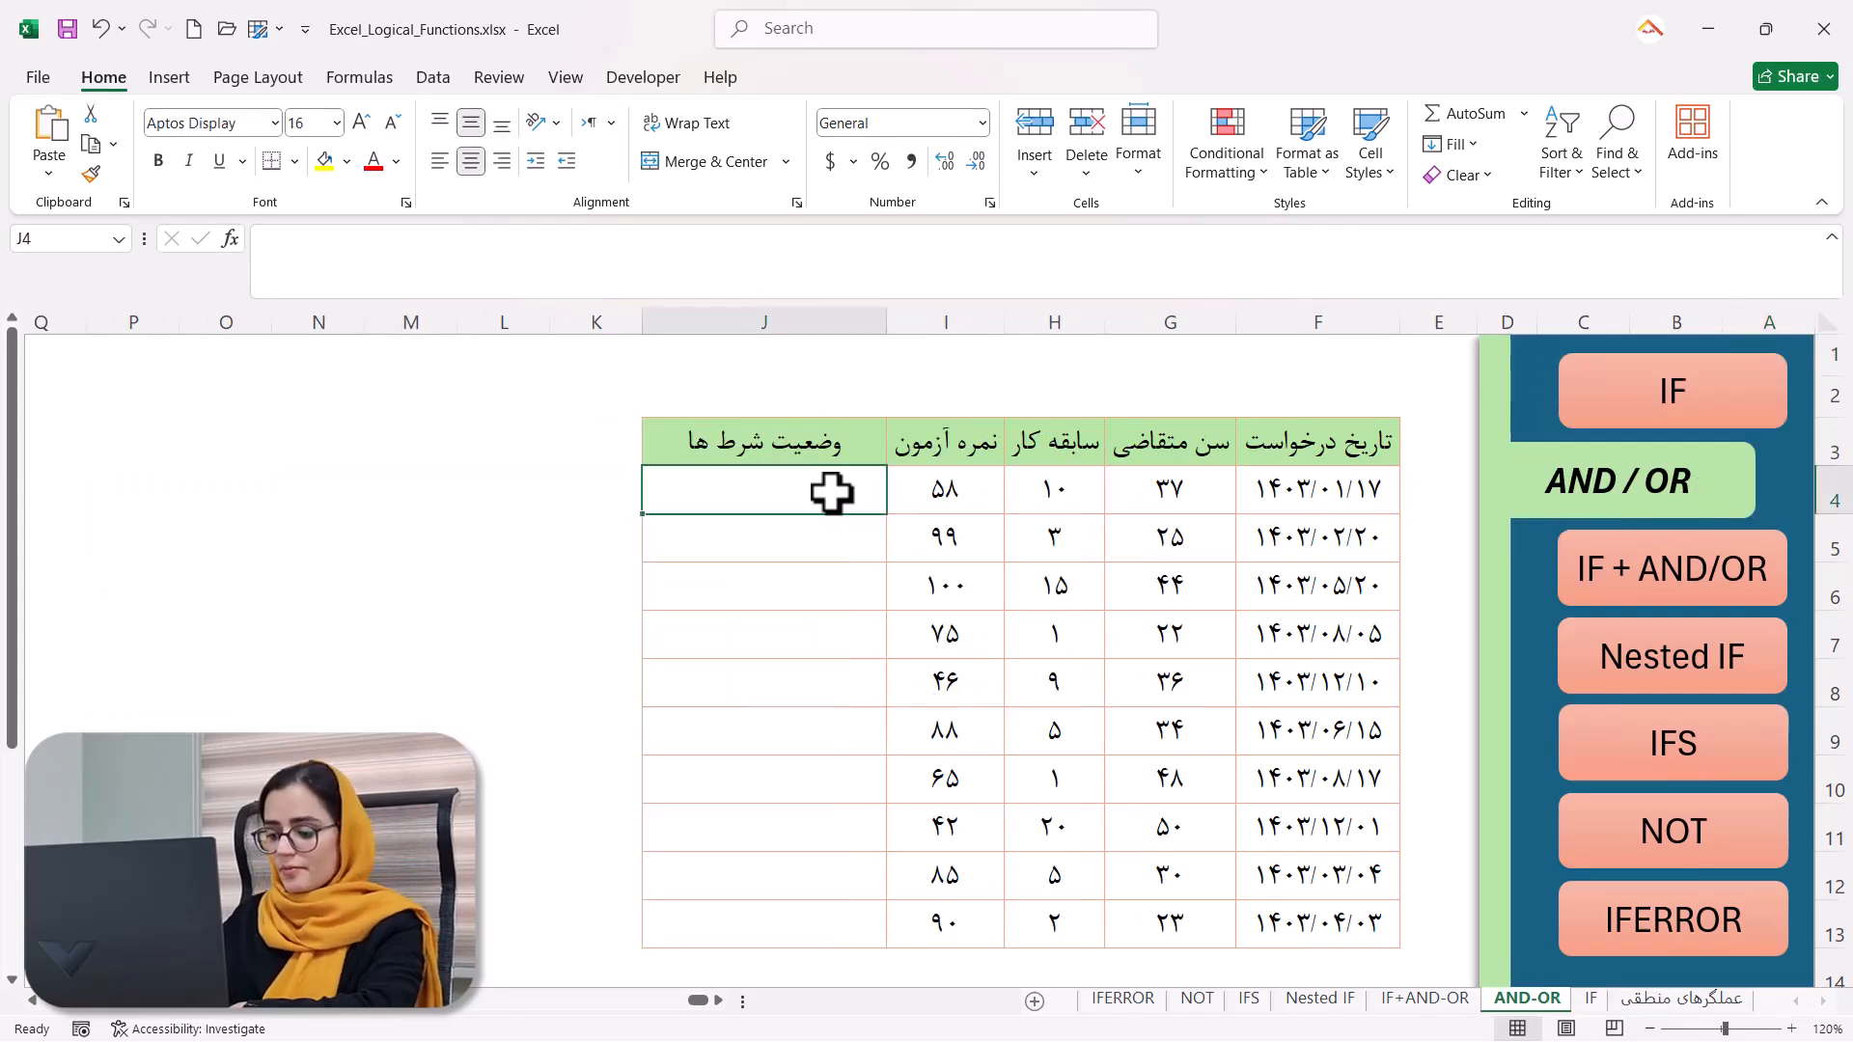
pyautogui.write('=')
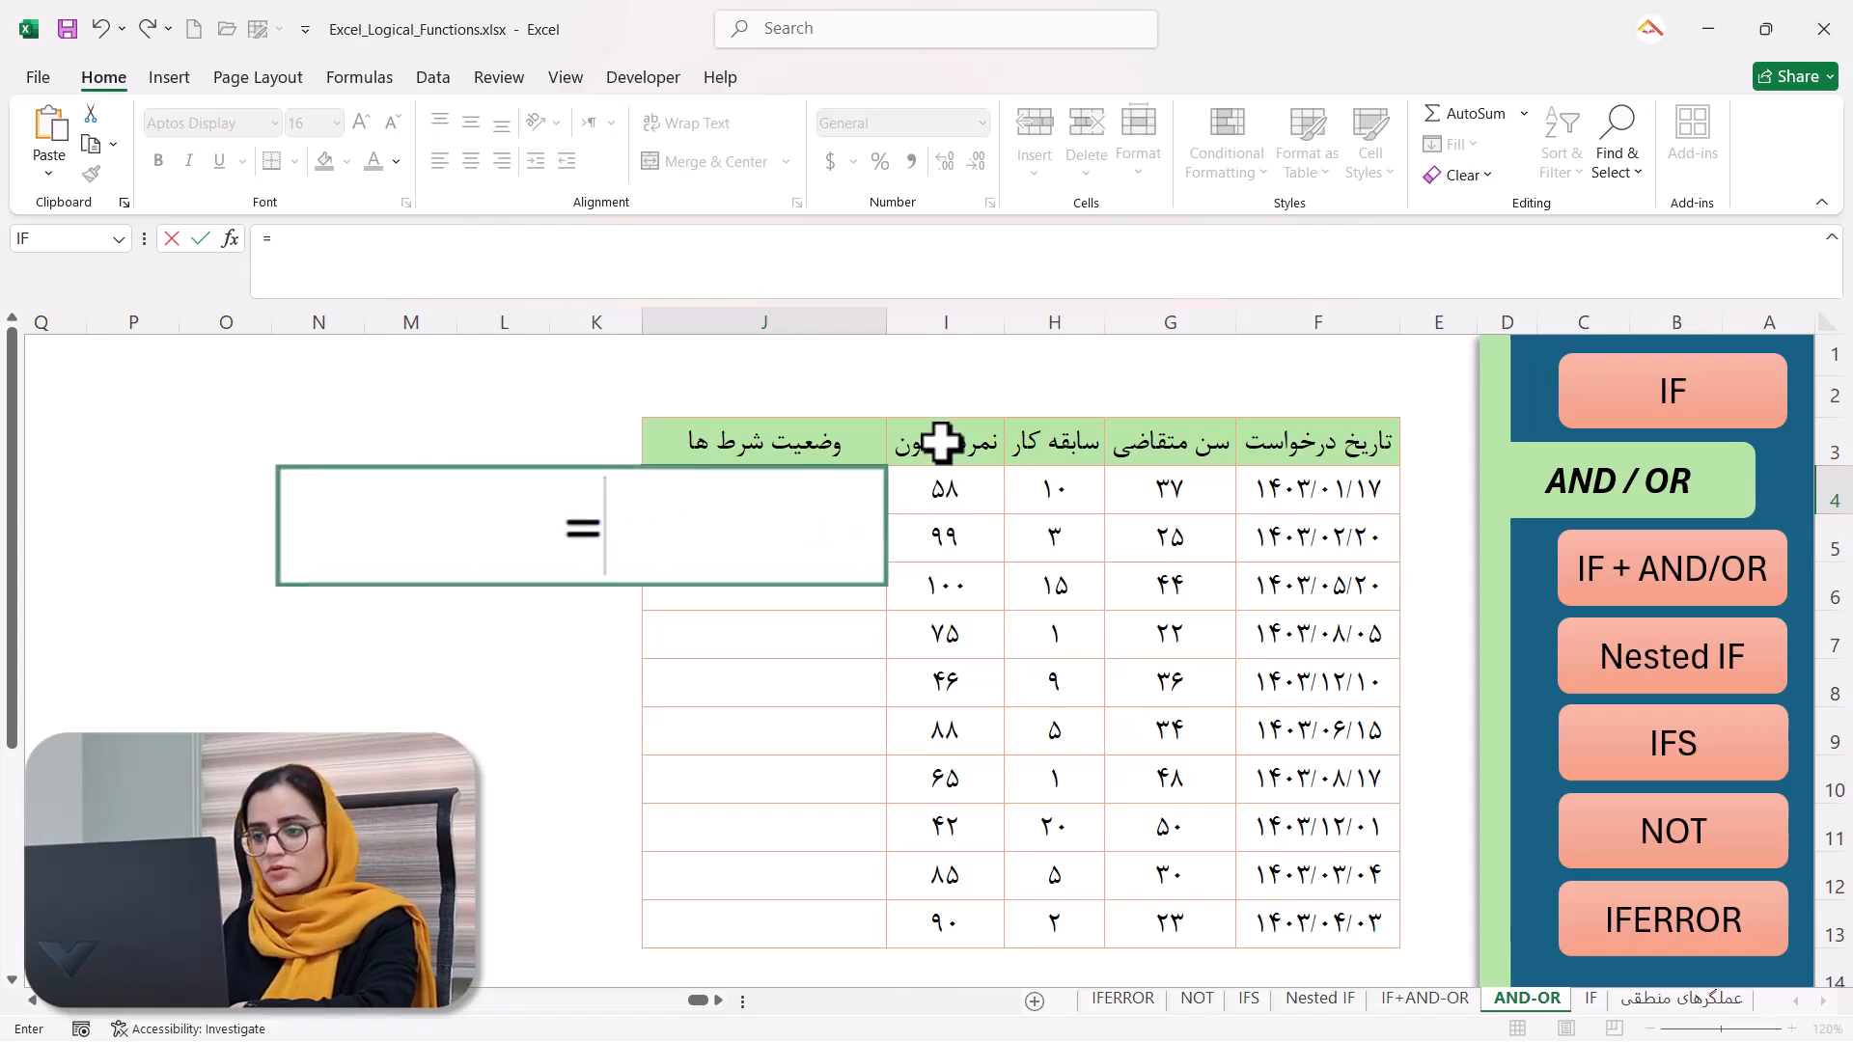
pyautogui.click(951, 497)
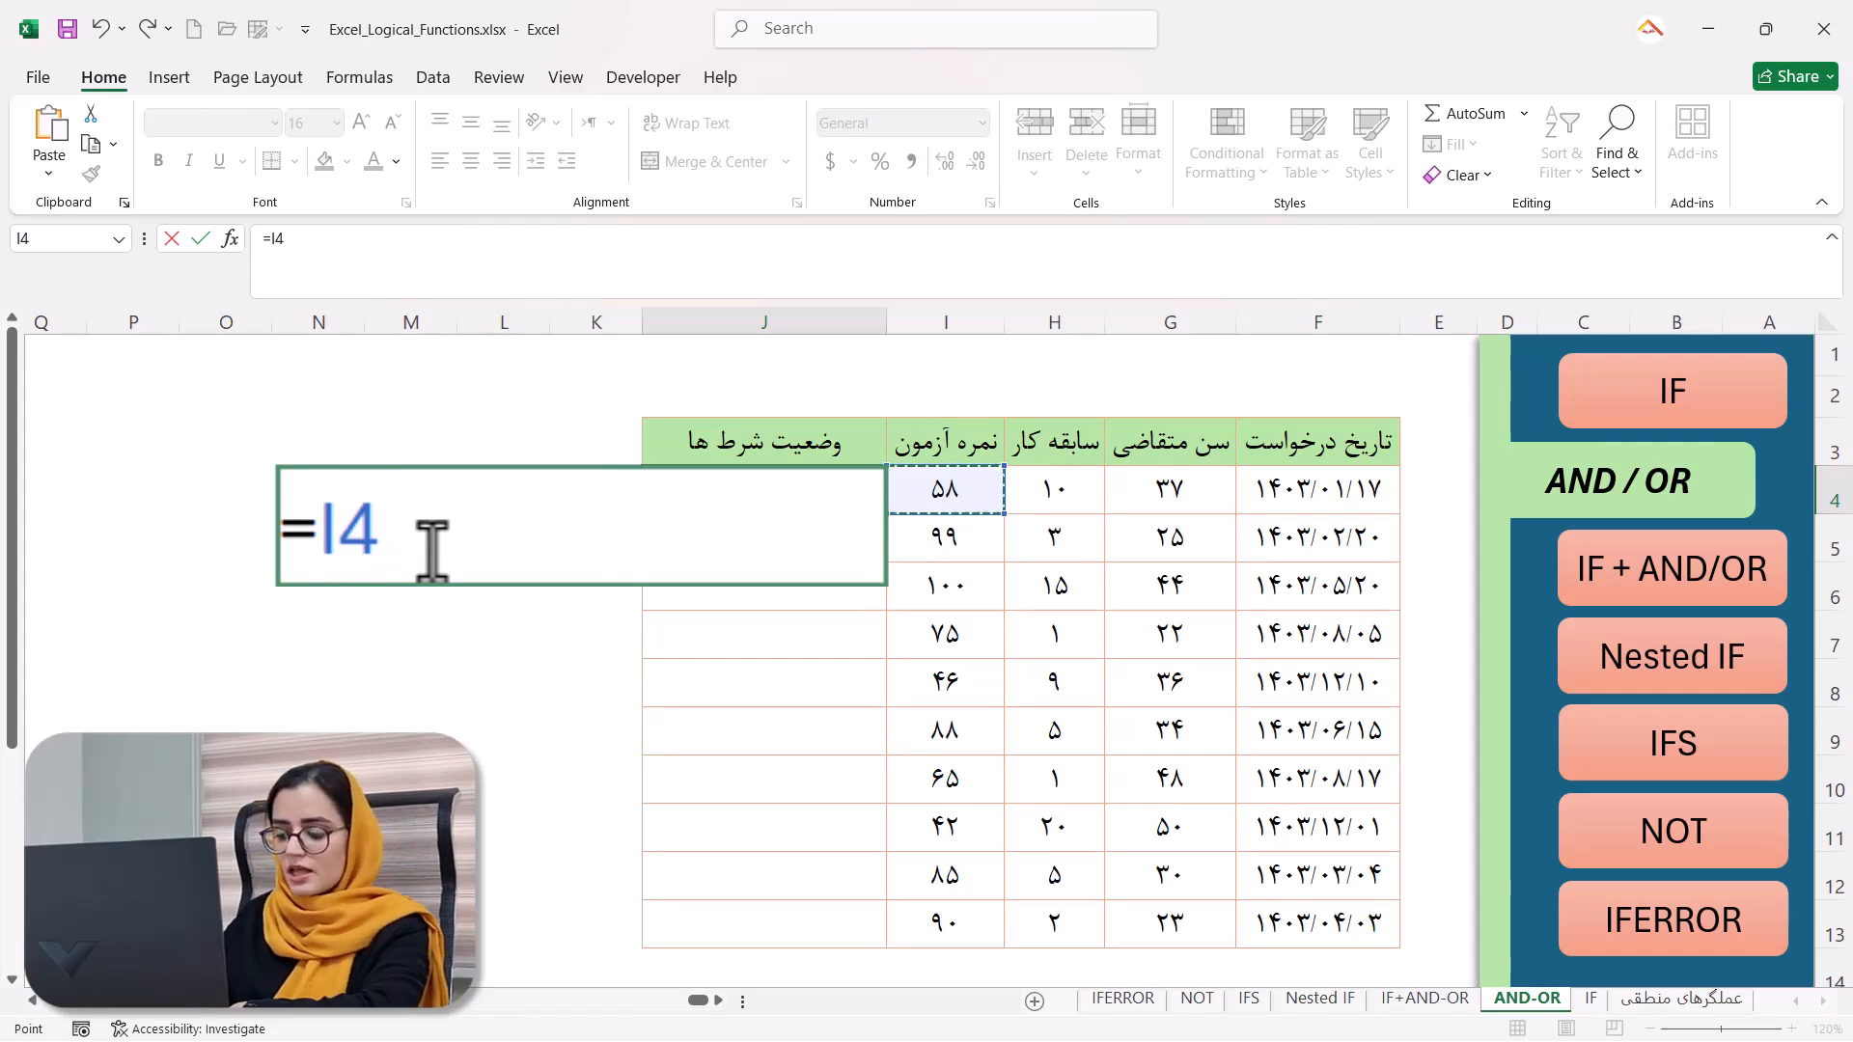
pyautogui.write('>70')
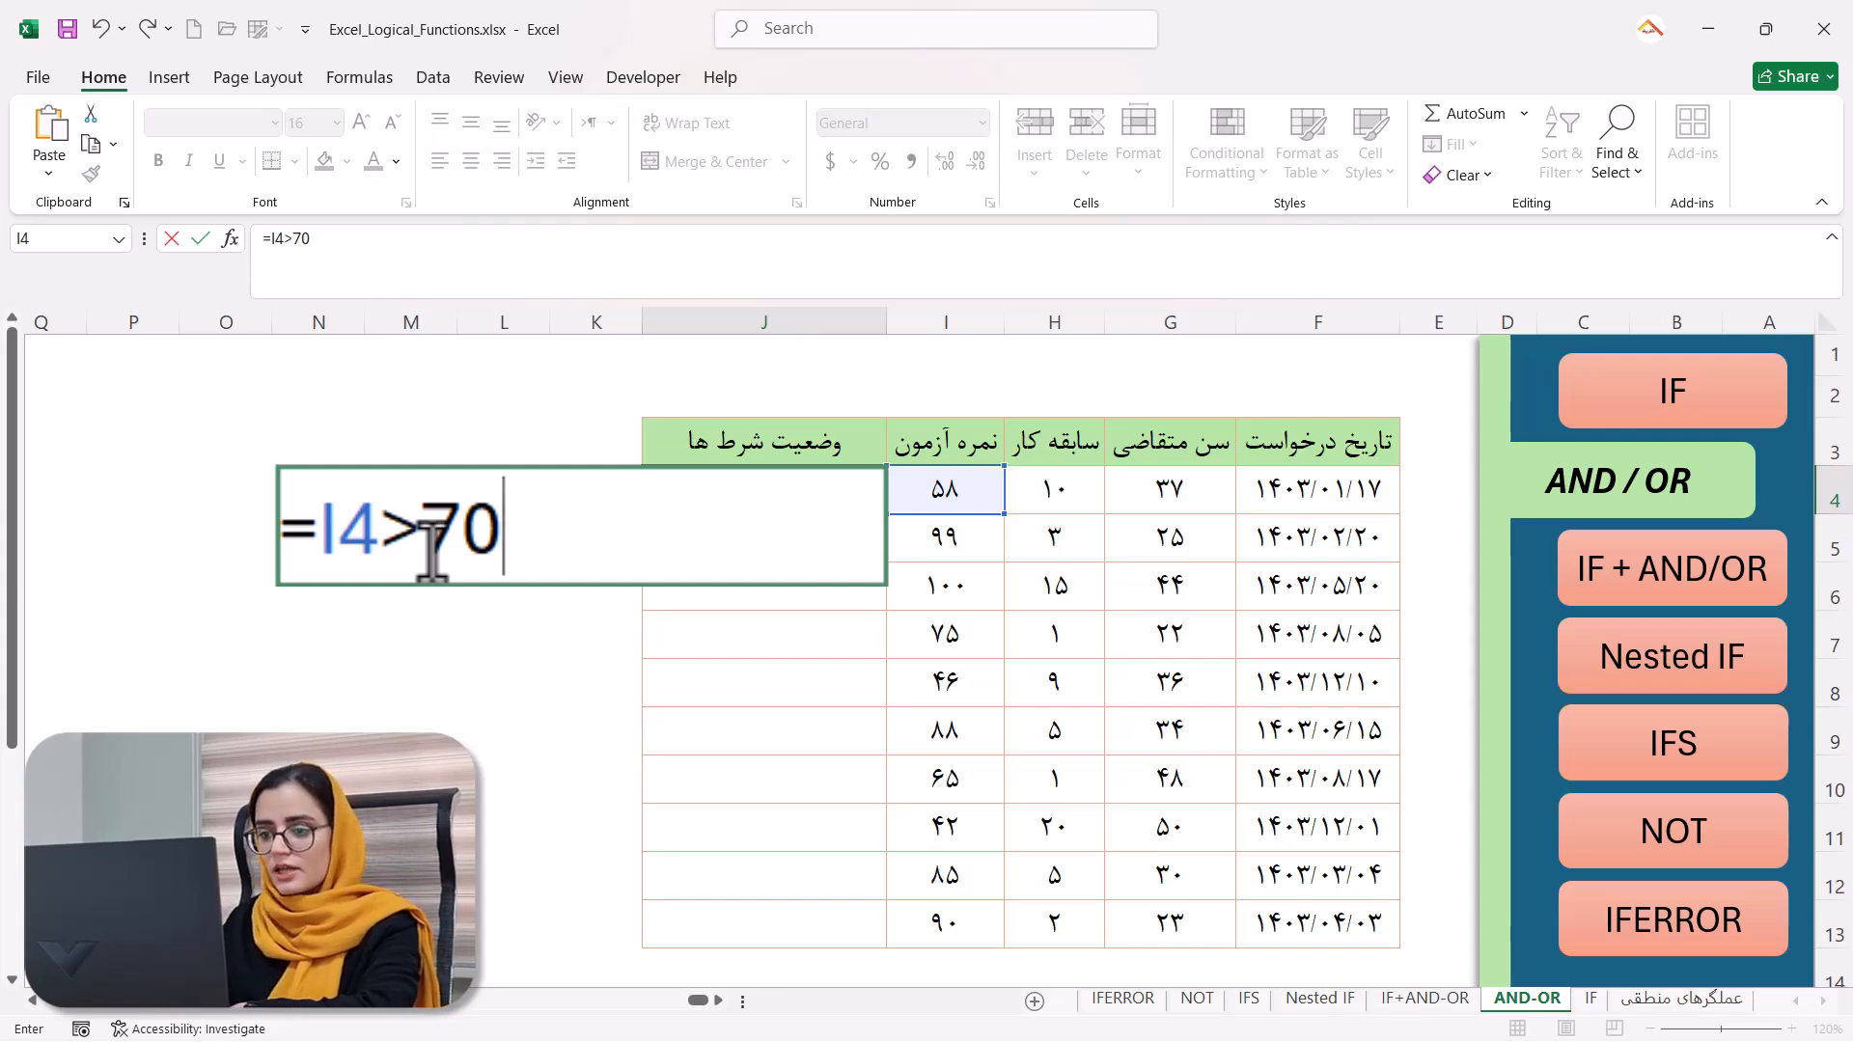
pyautogui.press('Return')
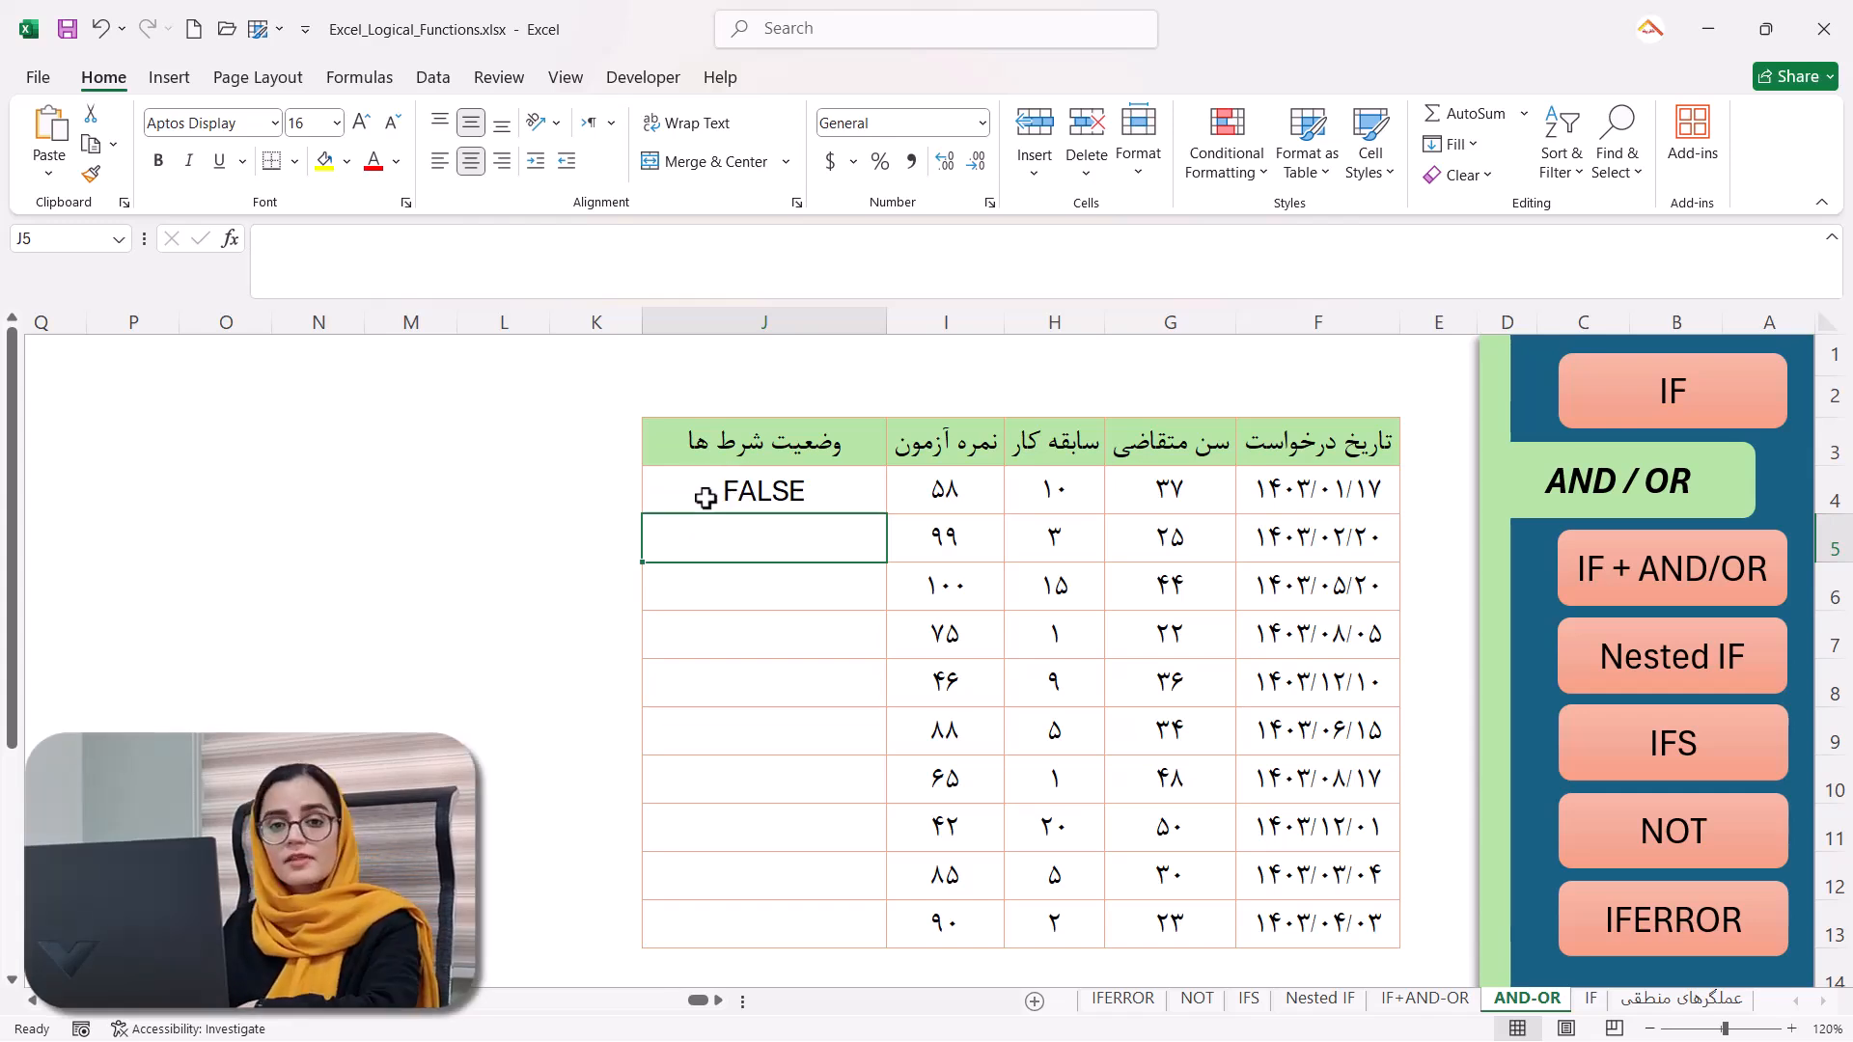
# Replace the comparison in cell J4 with the opening of an AND function.
pyautogui.click(705, 498)
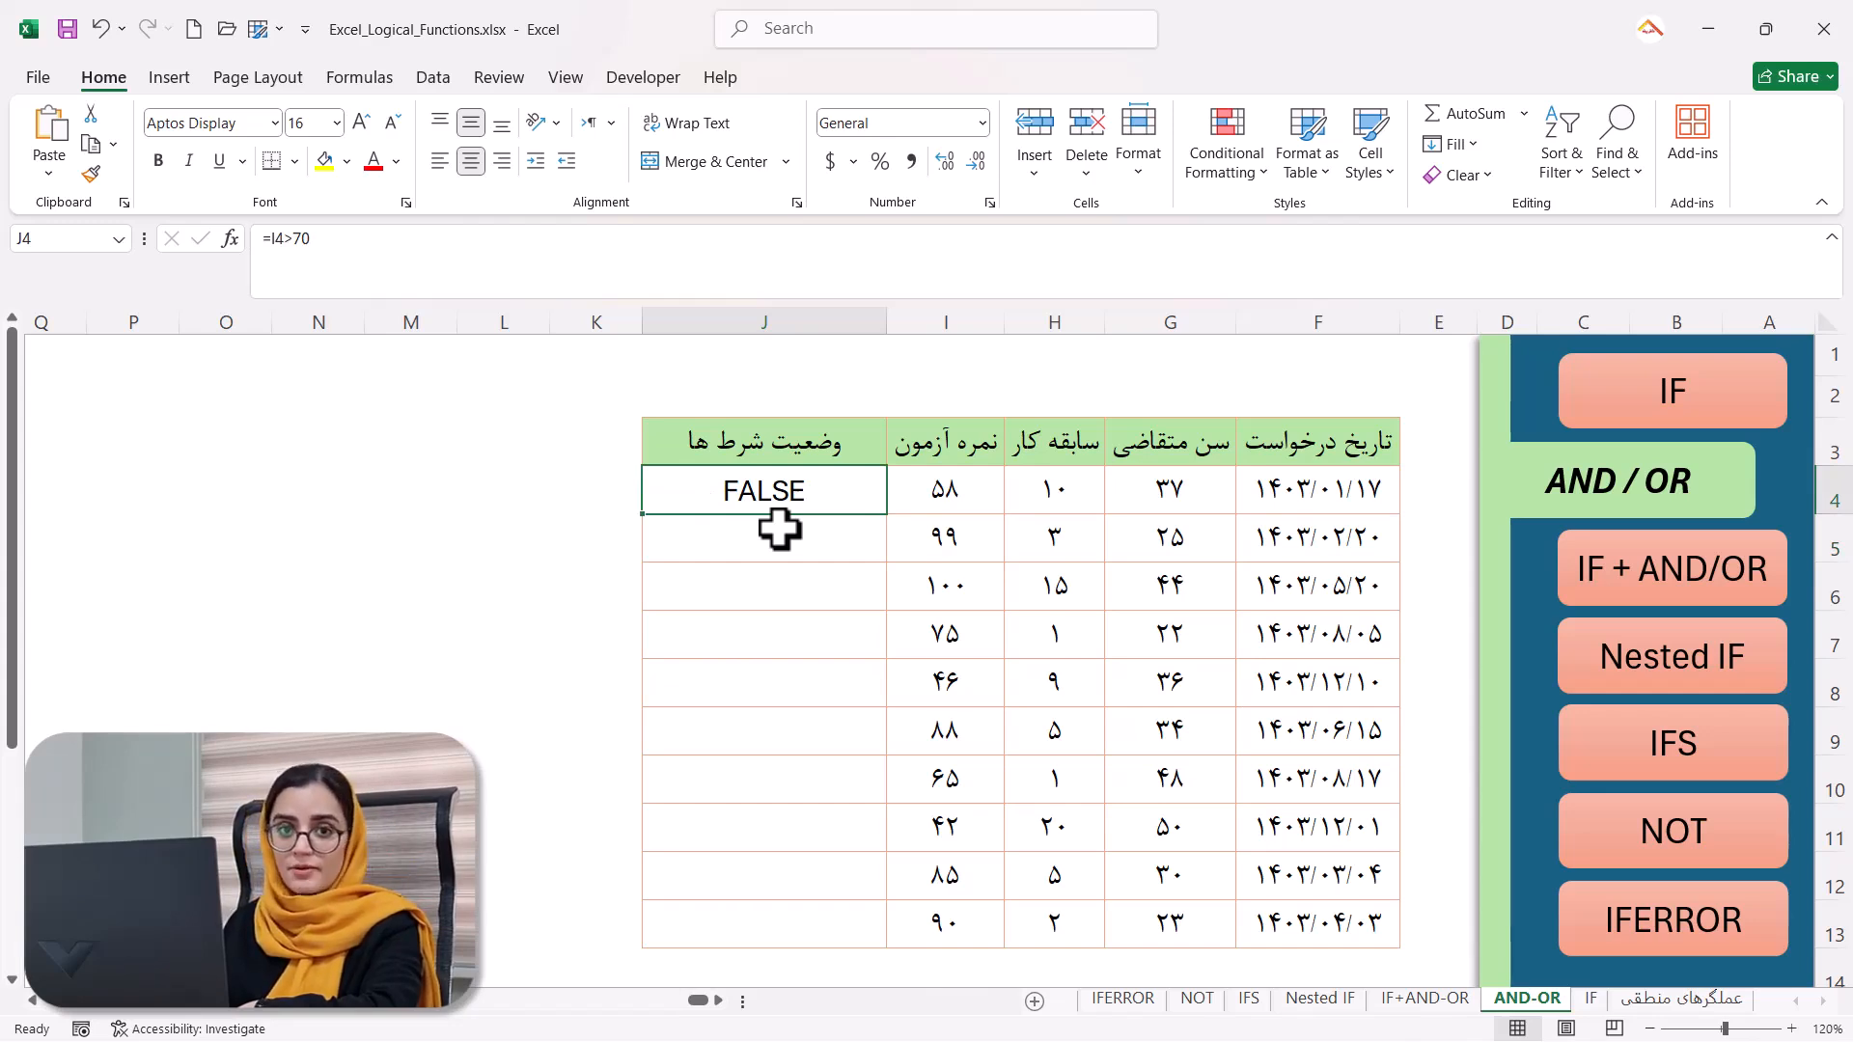
pyautogui.doubleClick(773, 491)
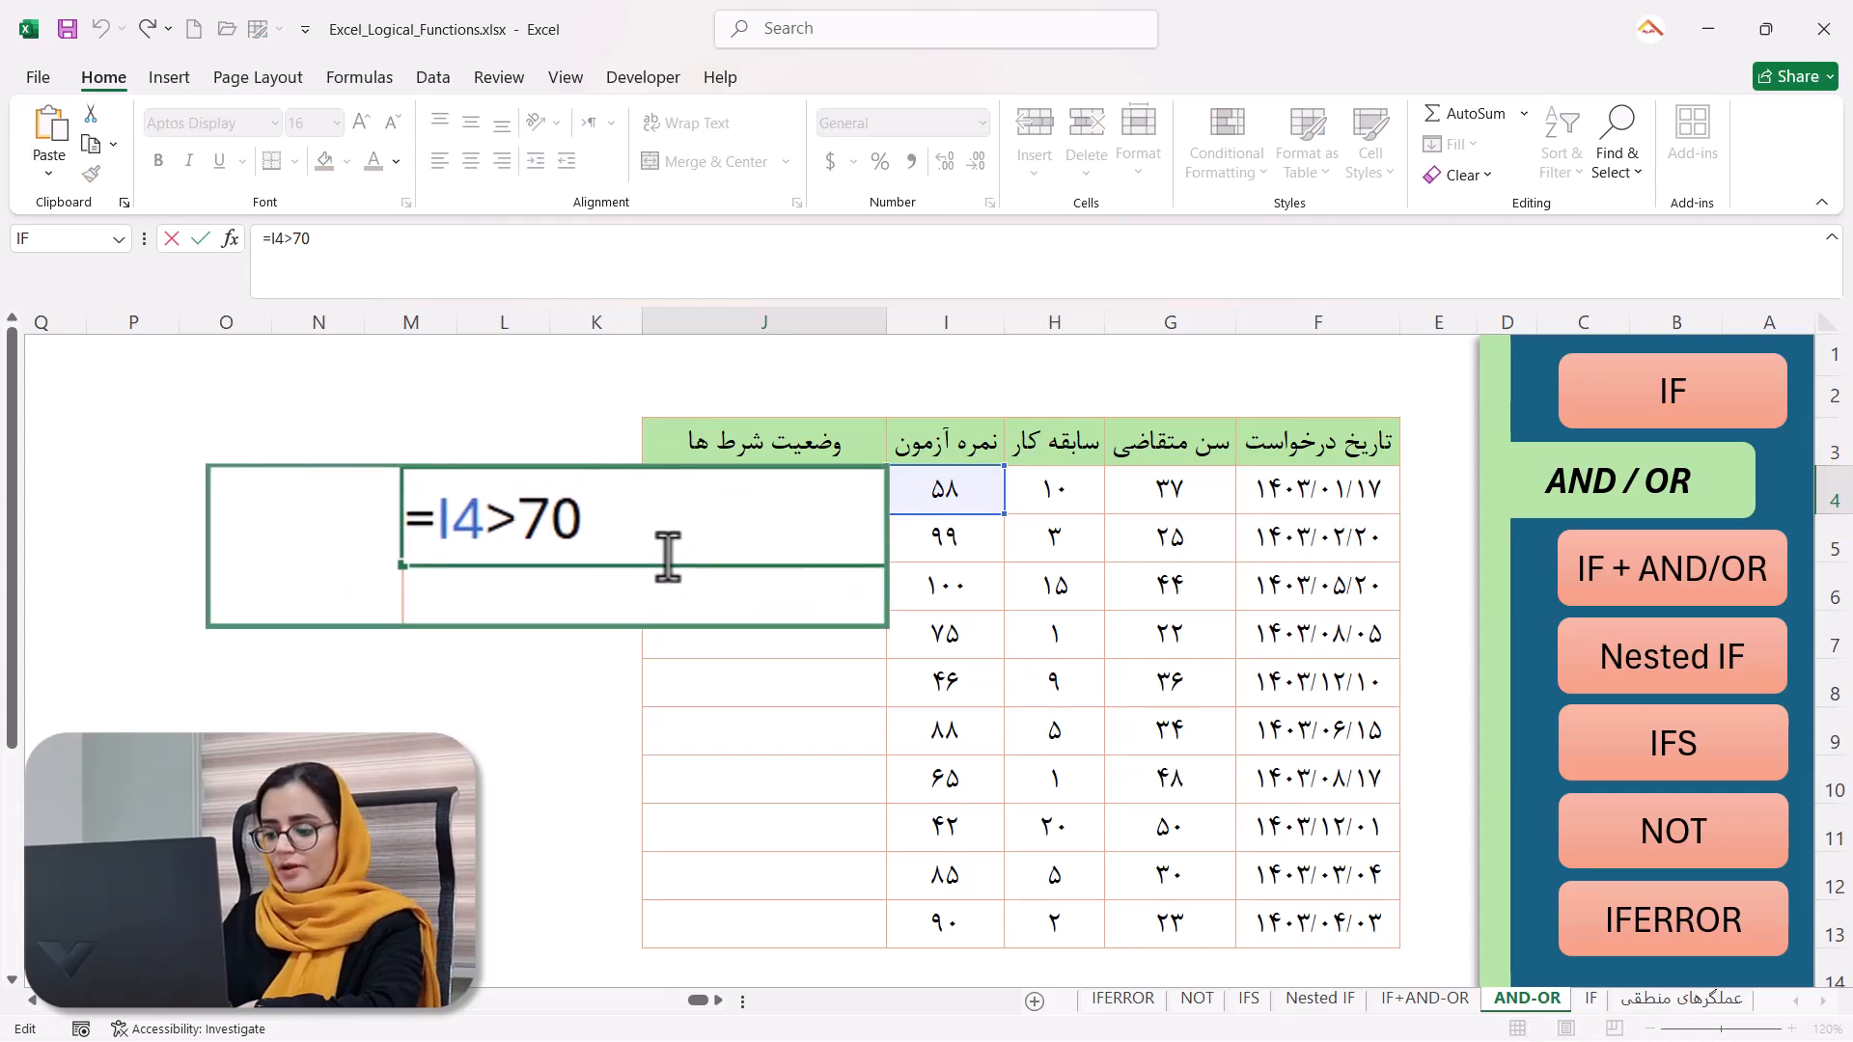
pyautogui.press('BackSpace')
pyautogui.press('BackSpace')
pyautogui.press('BackSpace')
pyautogui.press('BackSpace')
pyautogui.press('BackSpace')
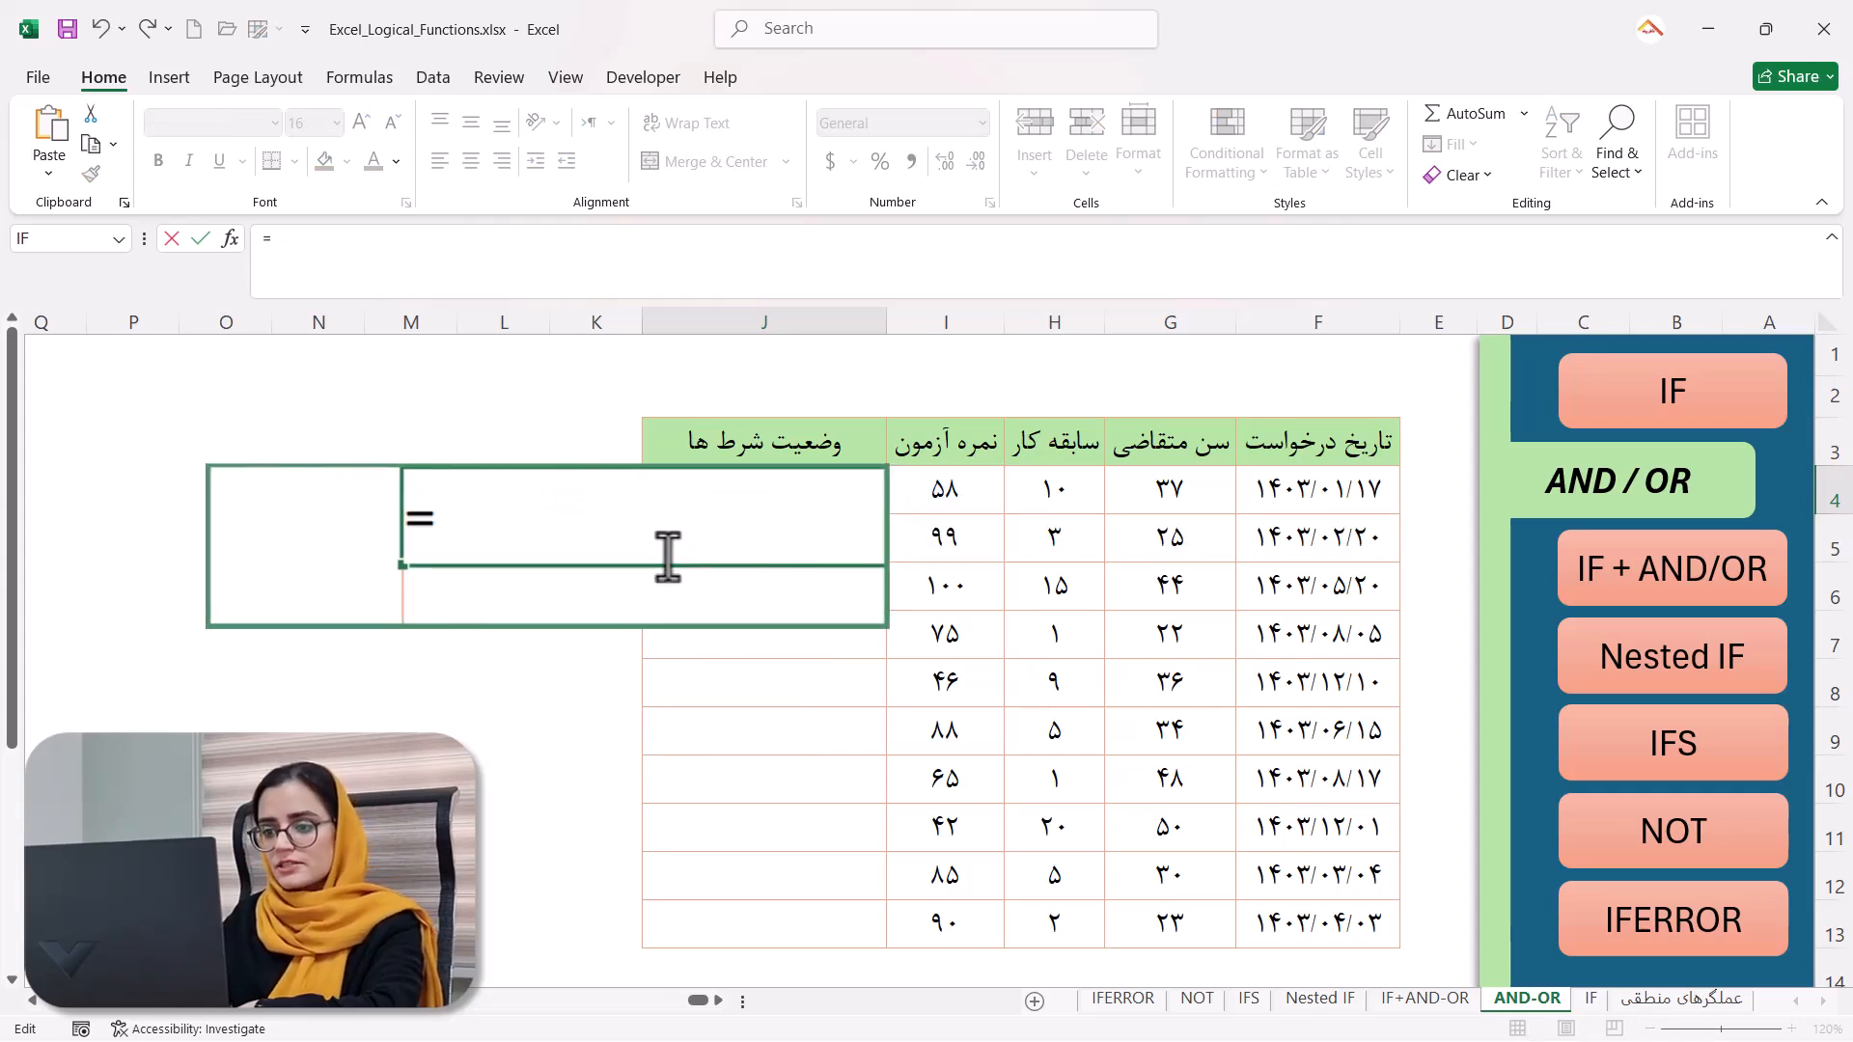
pyautogui.write('an')
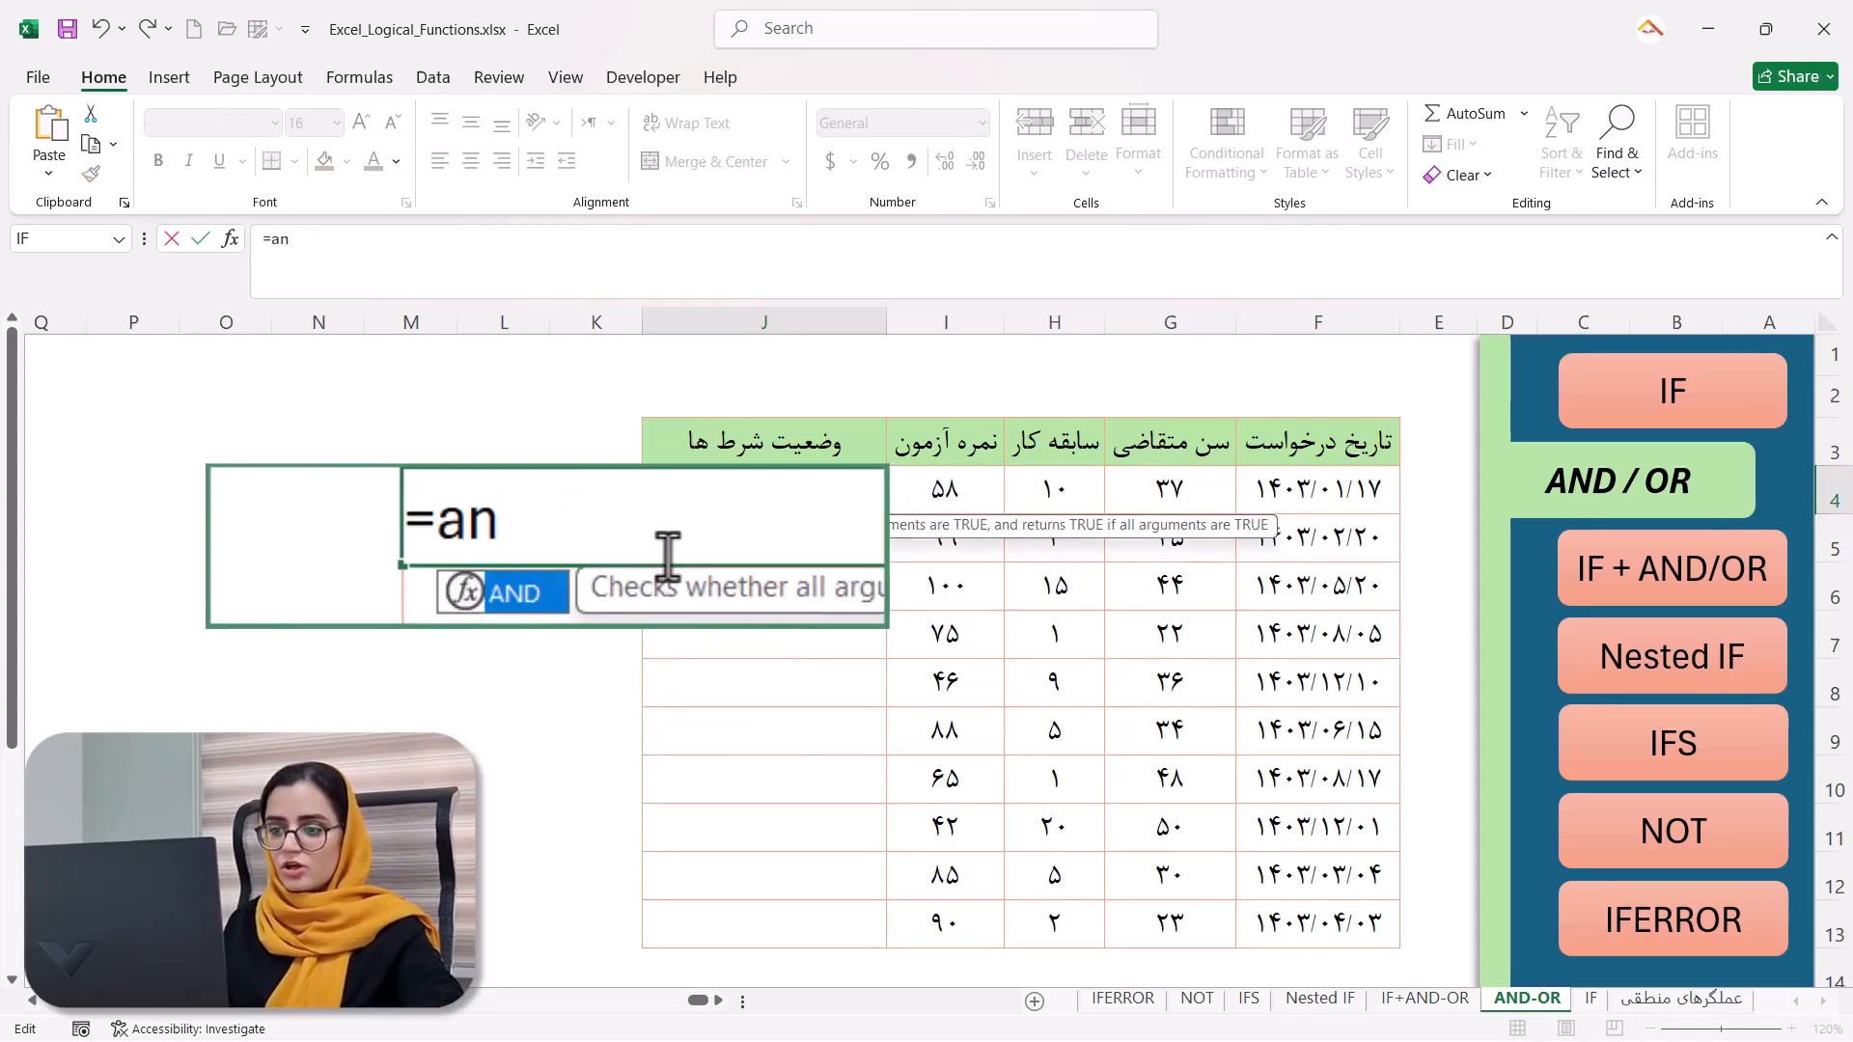
pyautogui.doubleClick(507, 593)
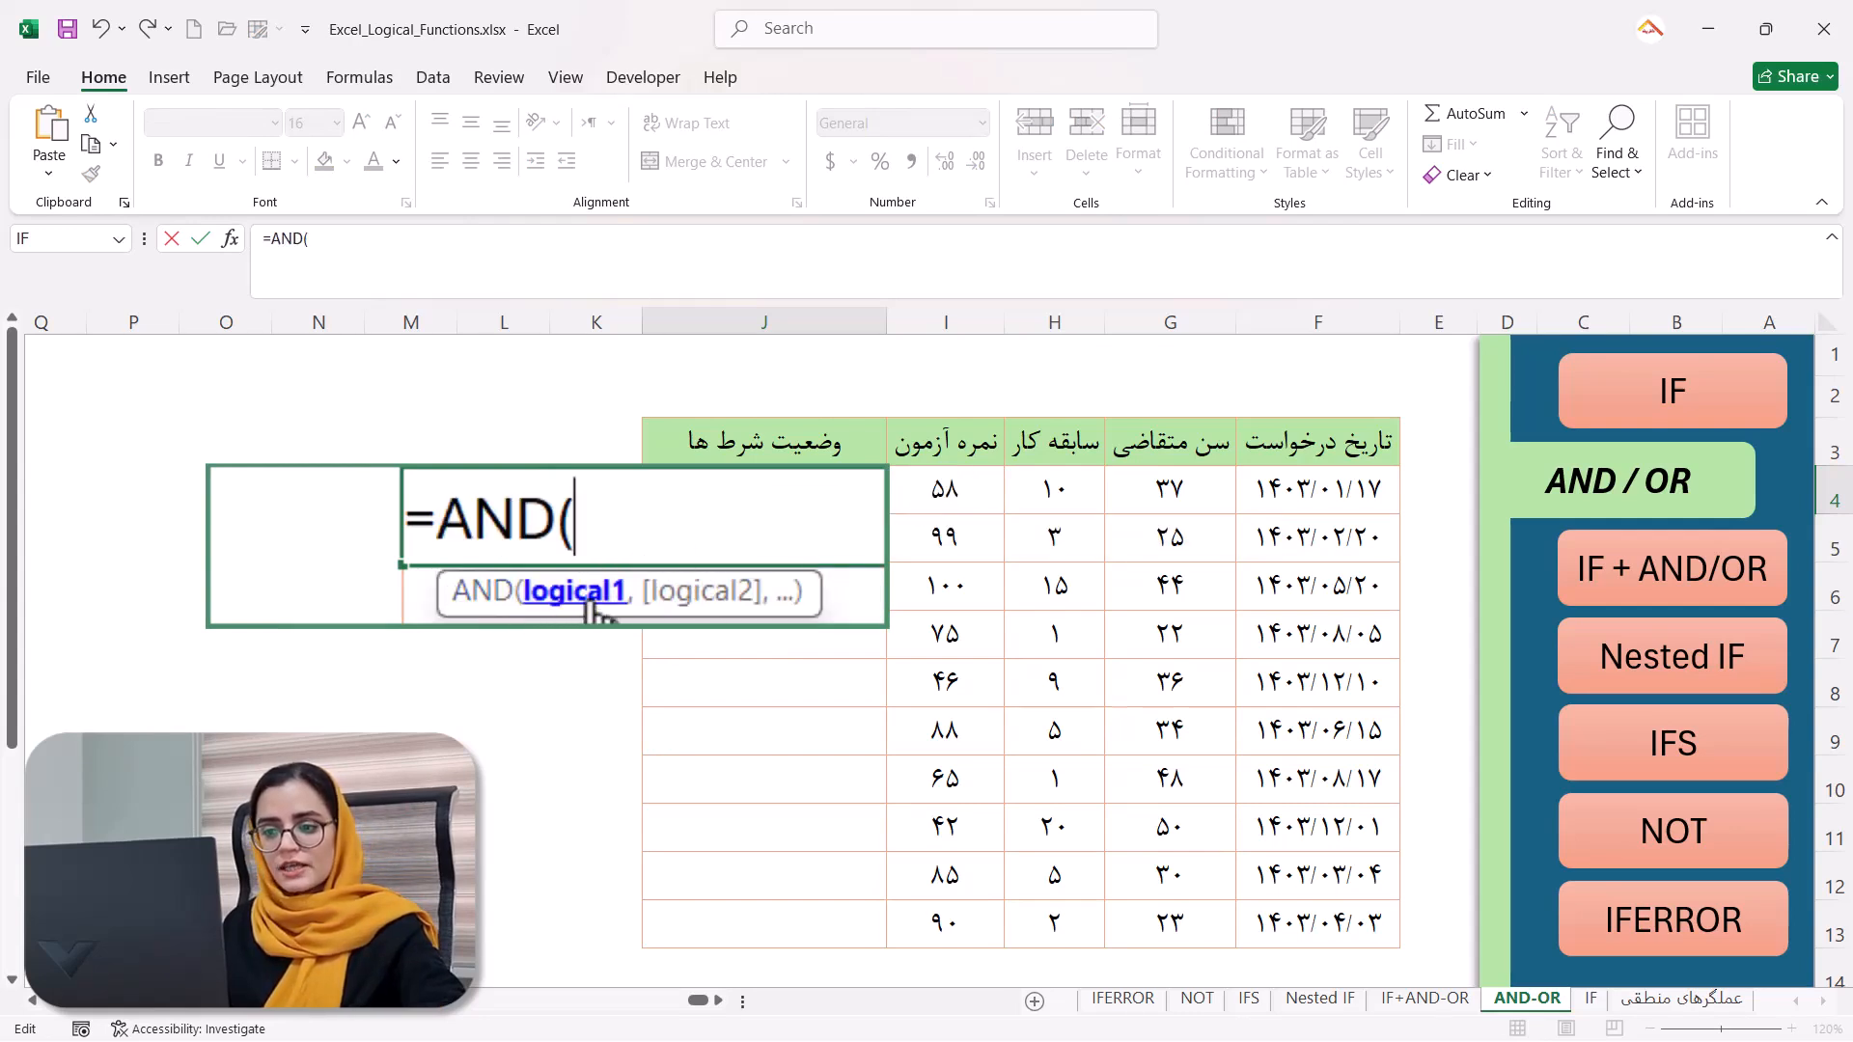
# Complete the AND function with conditions I4>50, H4>5 and G4<40, and fill it down the column to J13.
pyautogui.click(959, 492)
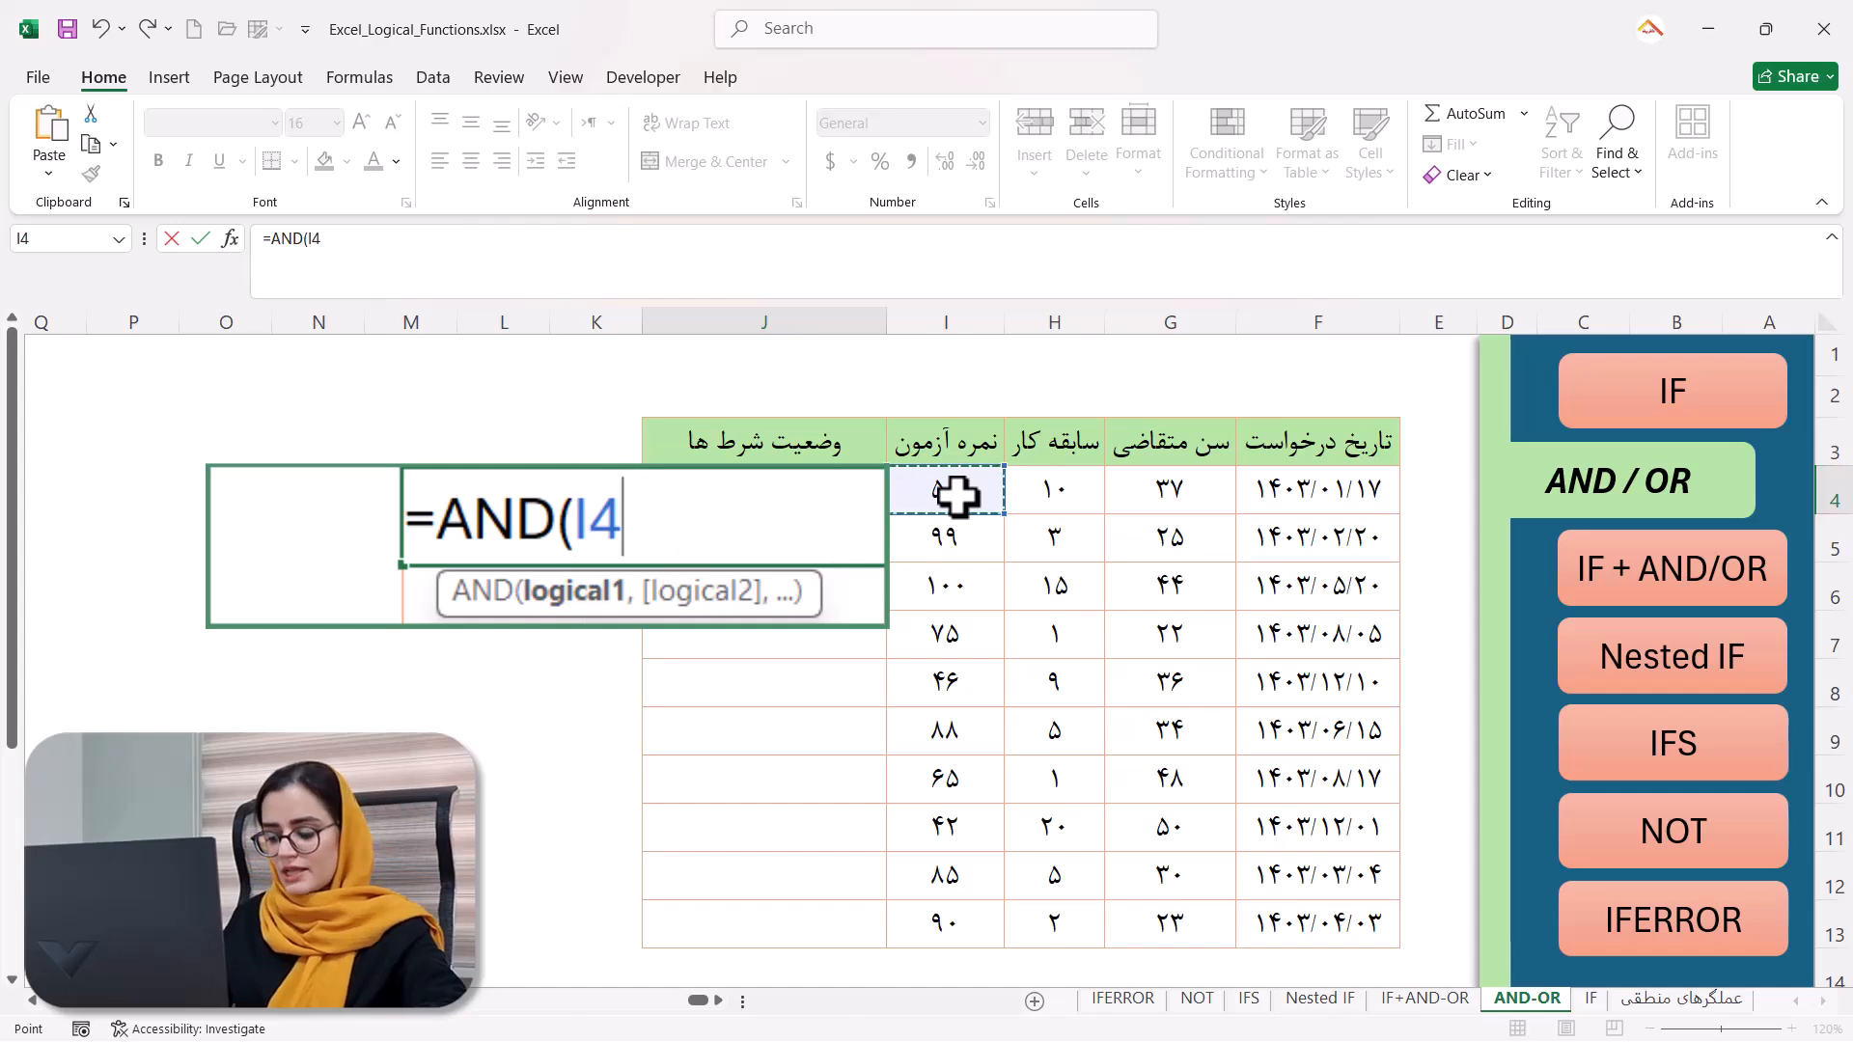
pyautogui.write('>')
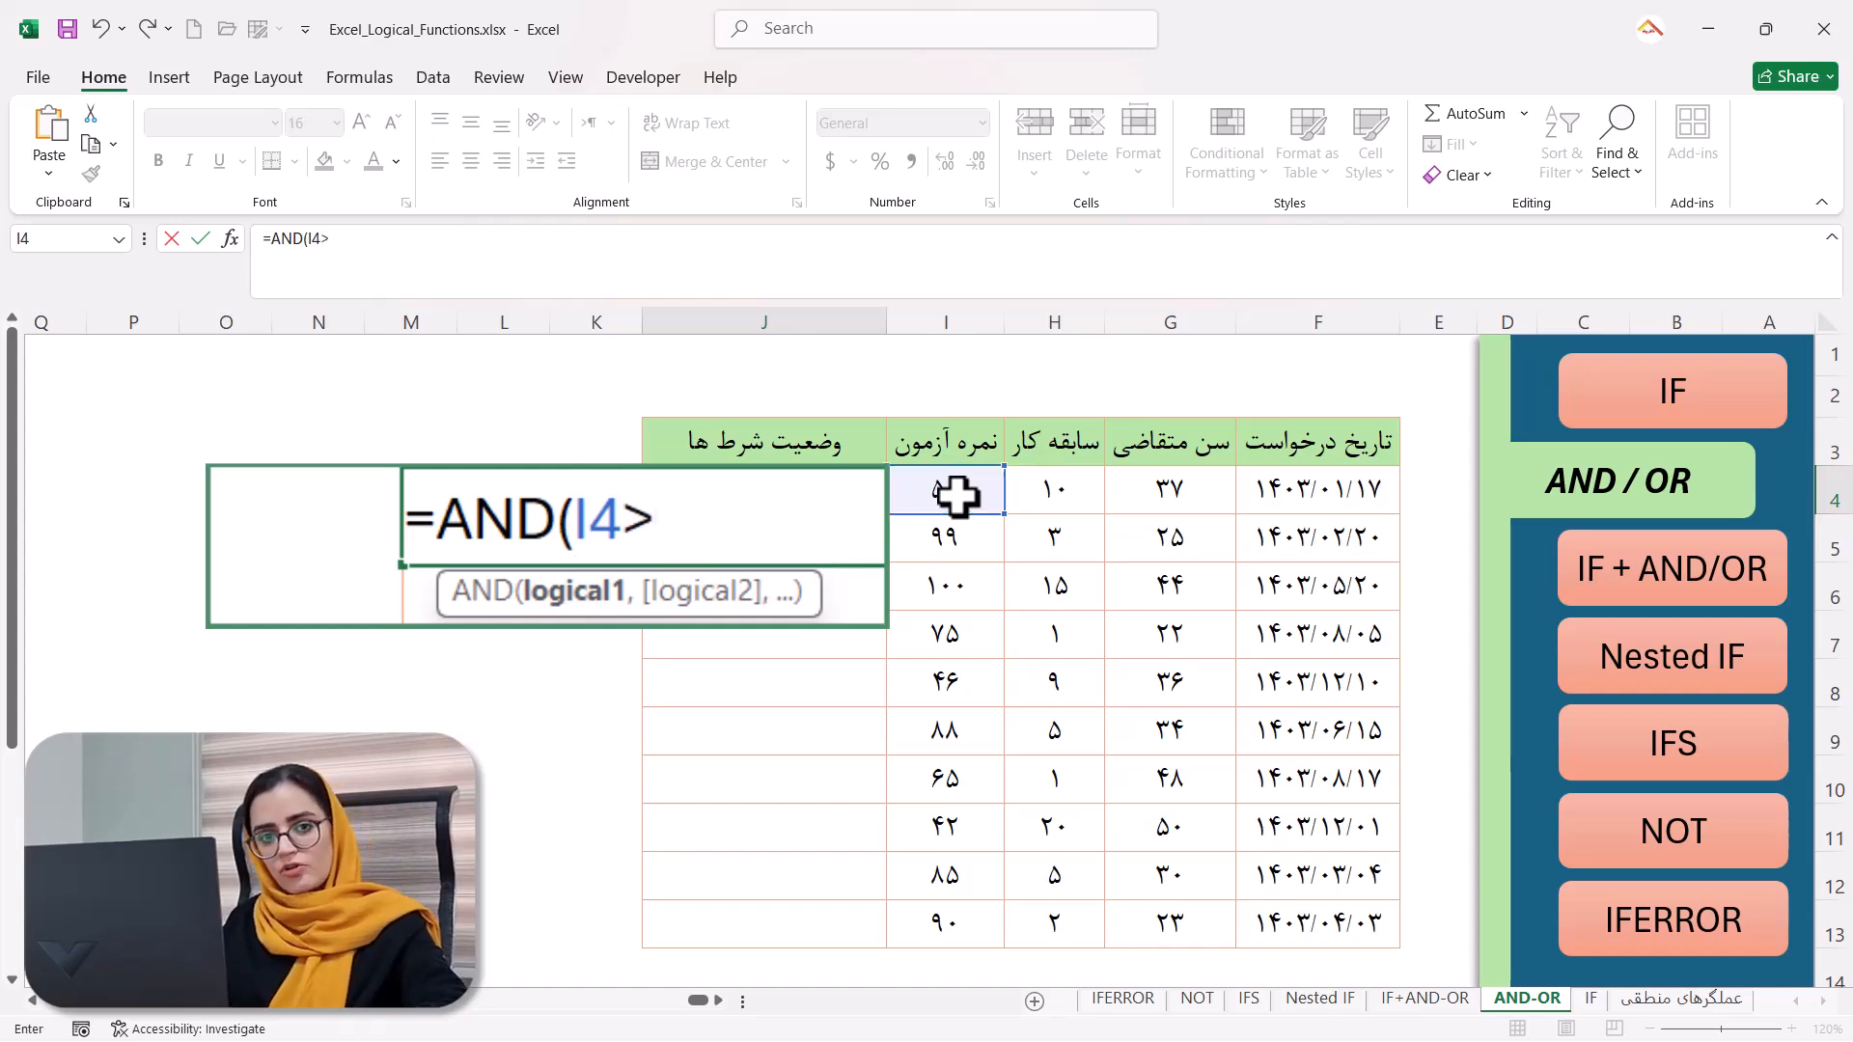
pyautogui.write('50,')
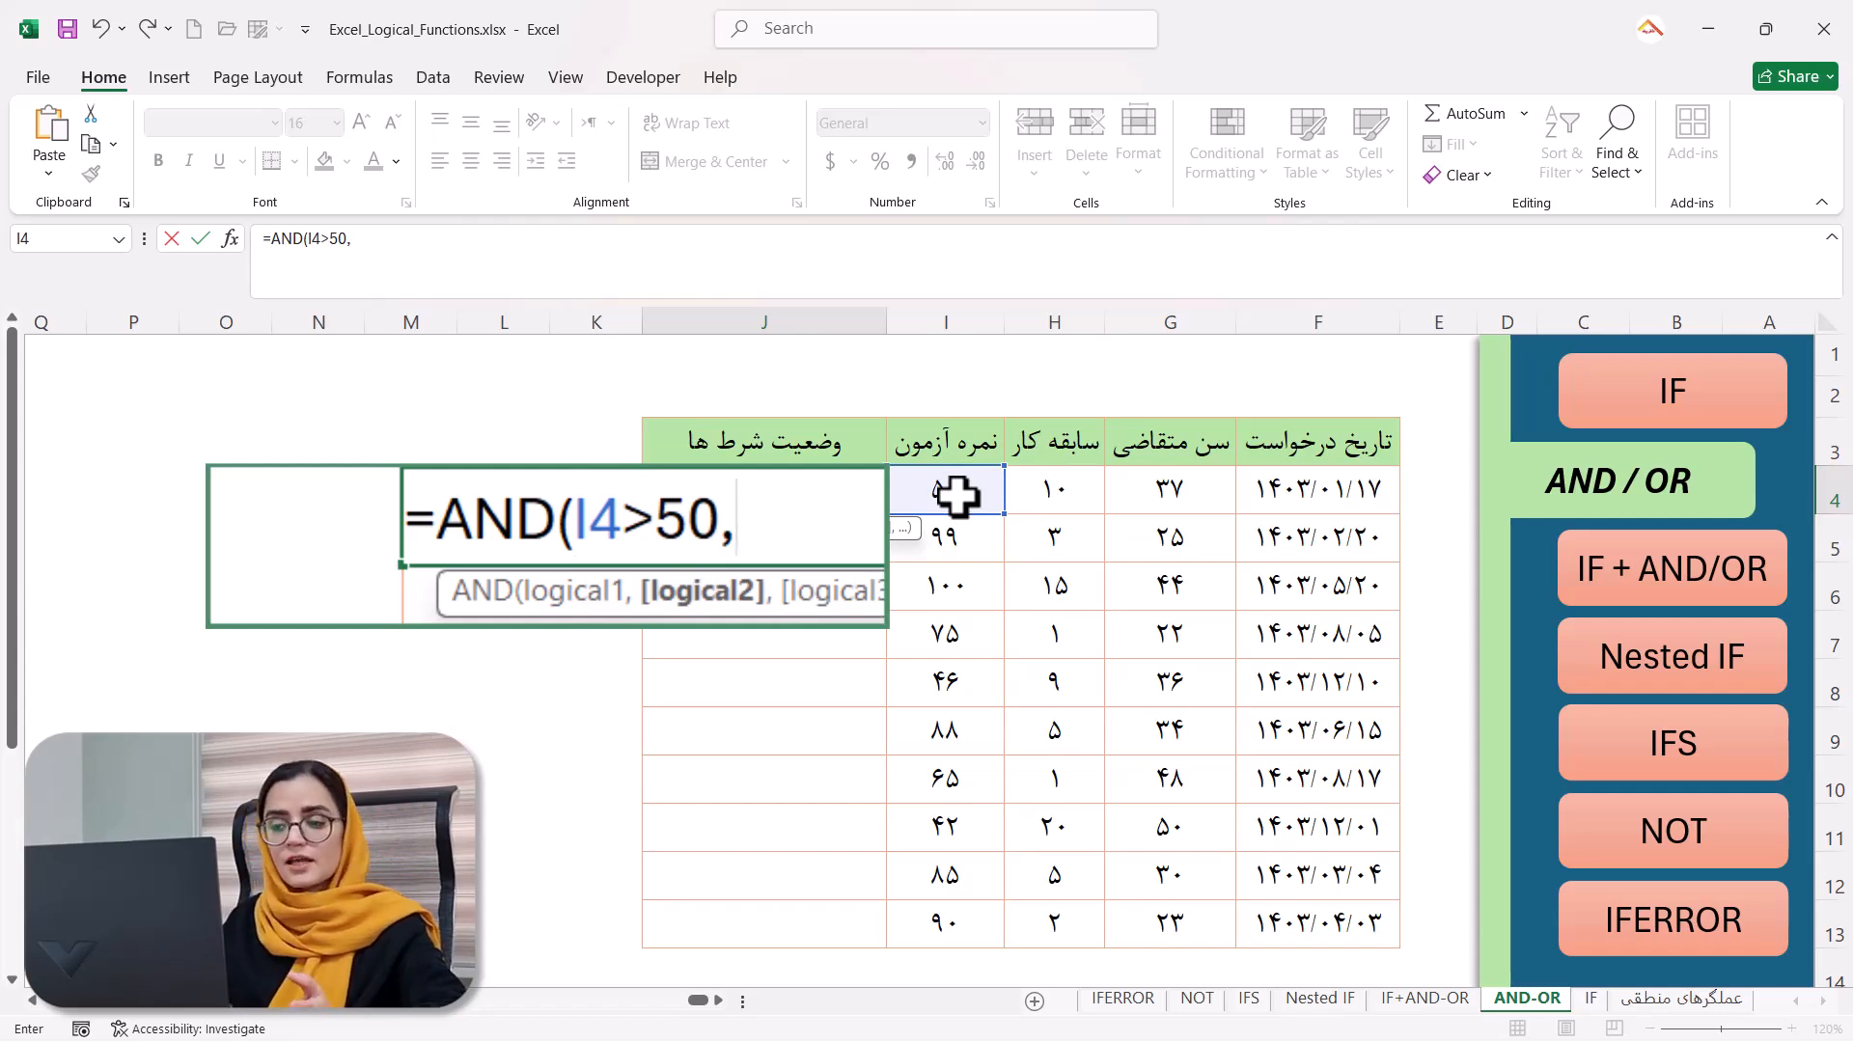
pyautogui.click(1068, 492)
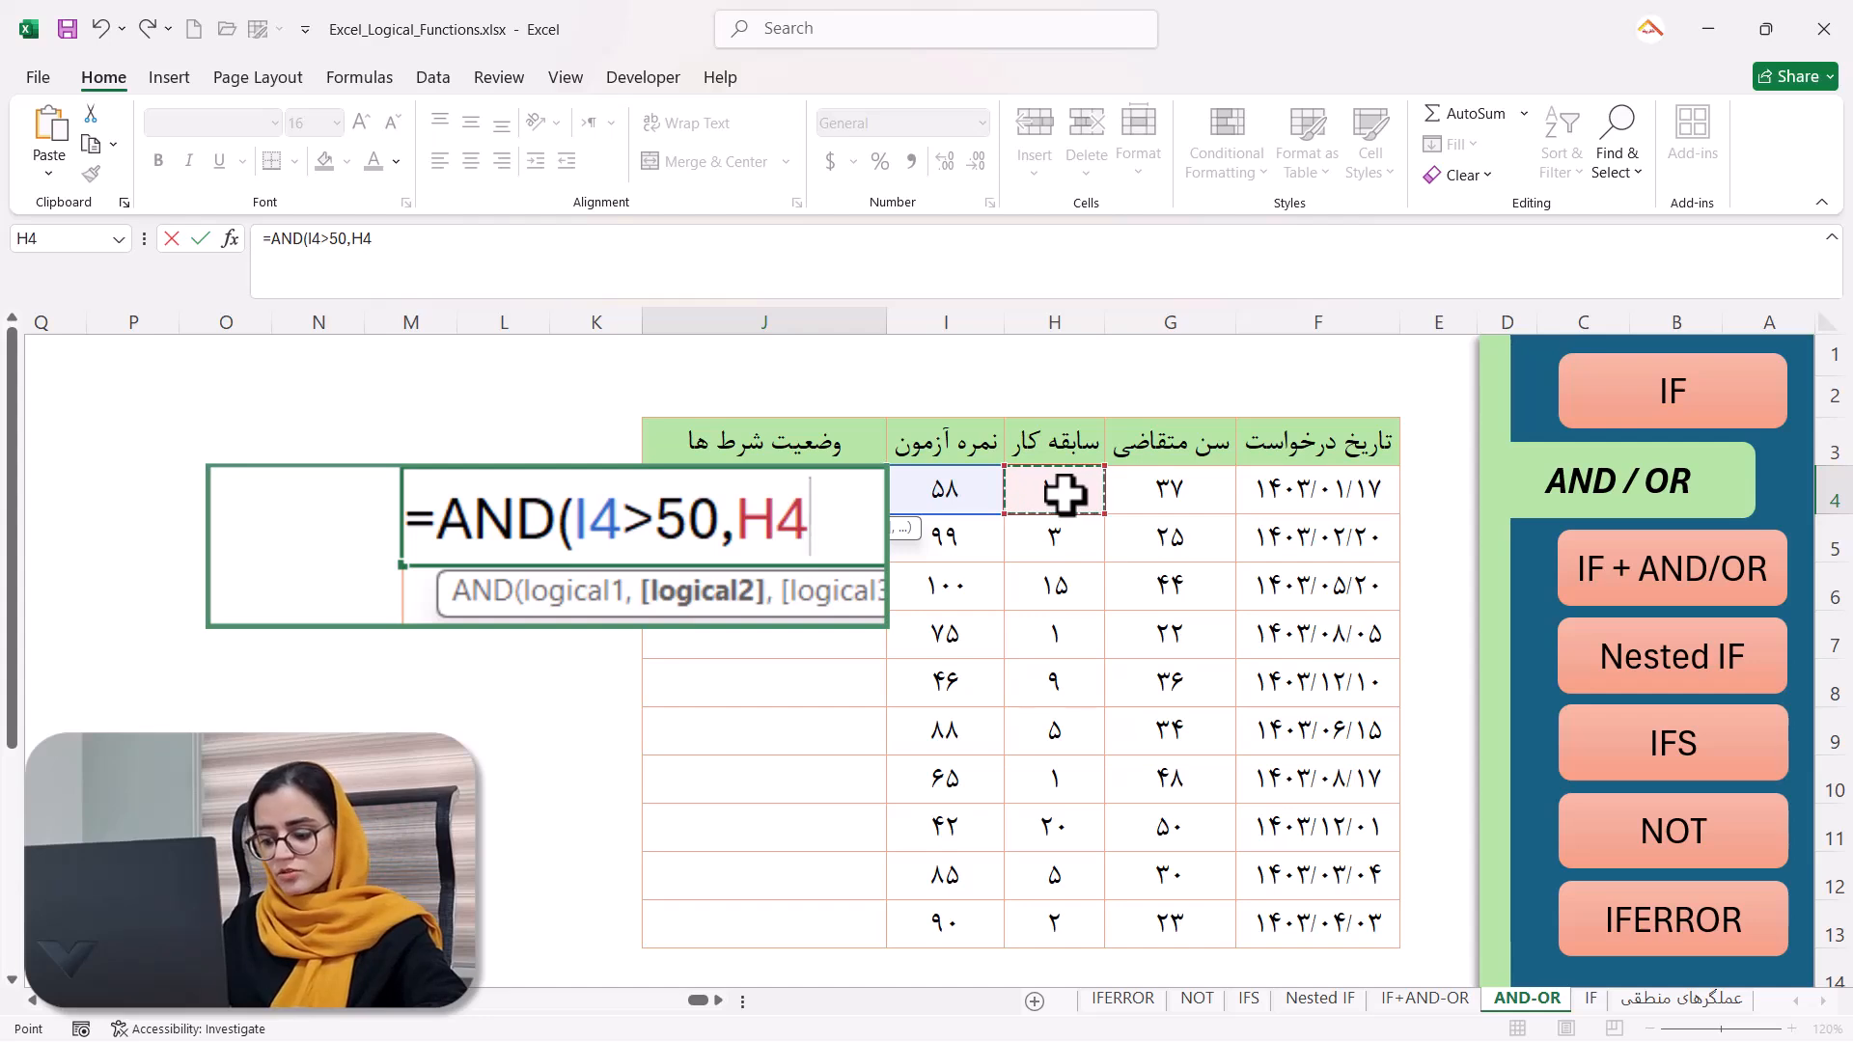
pyautogui.write('>5')
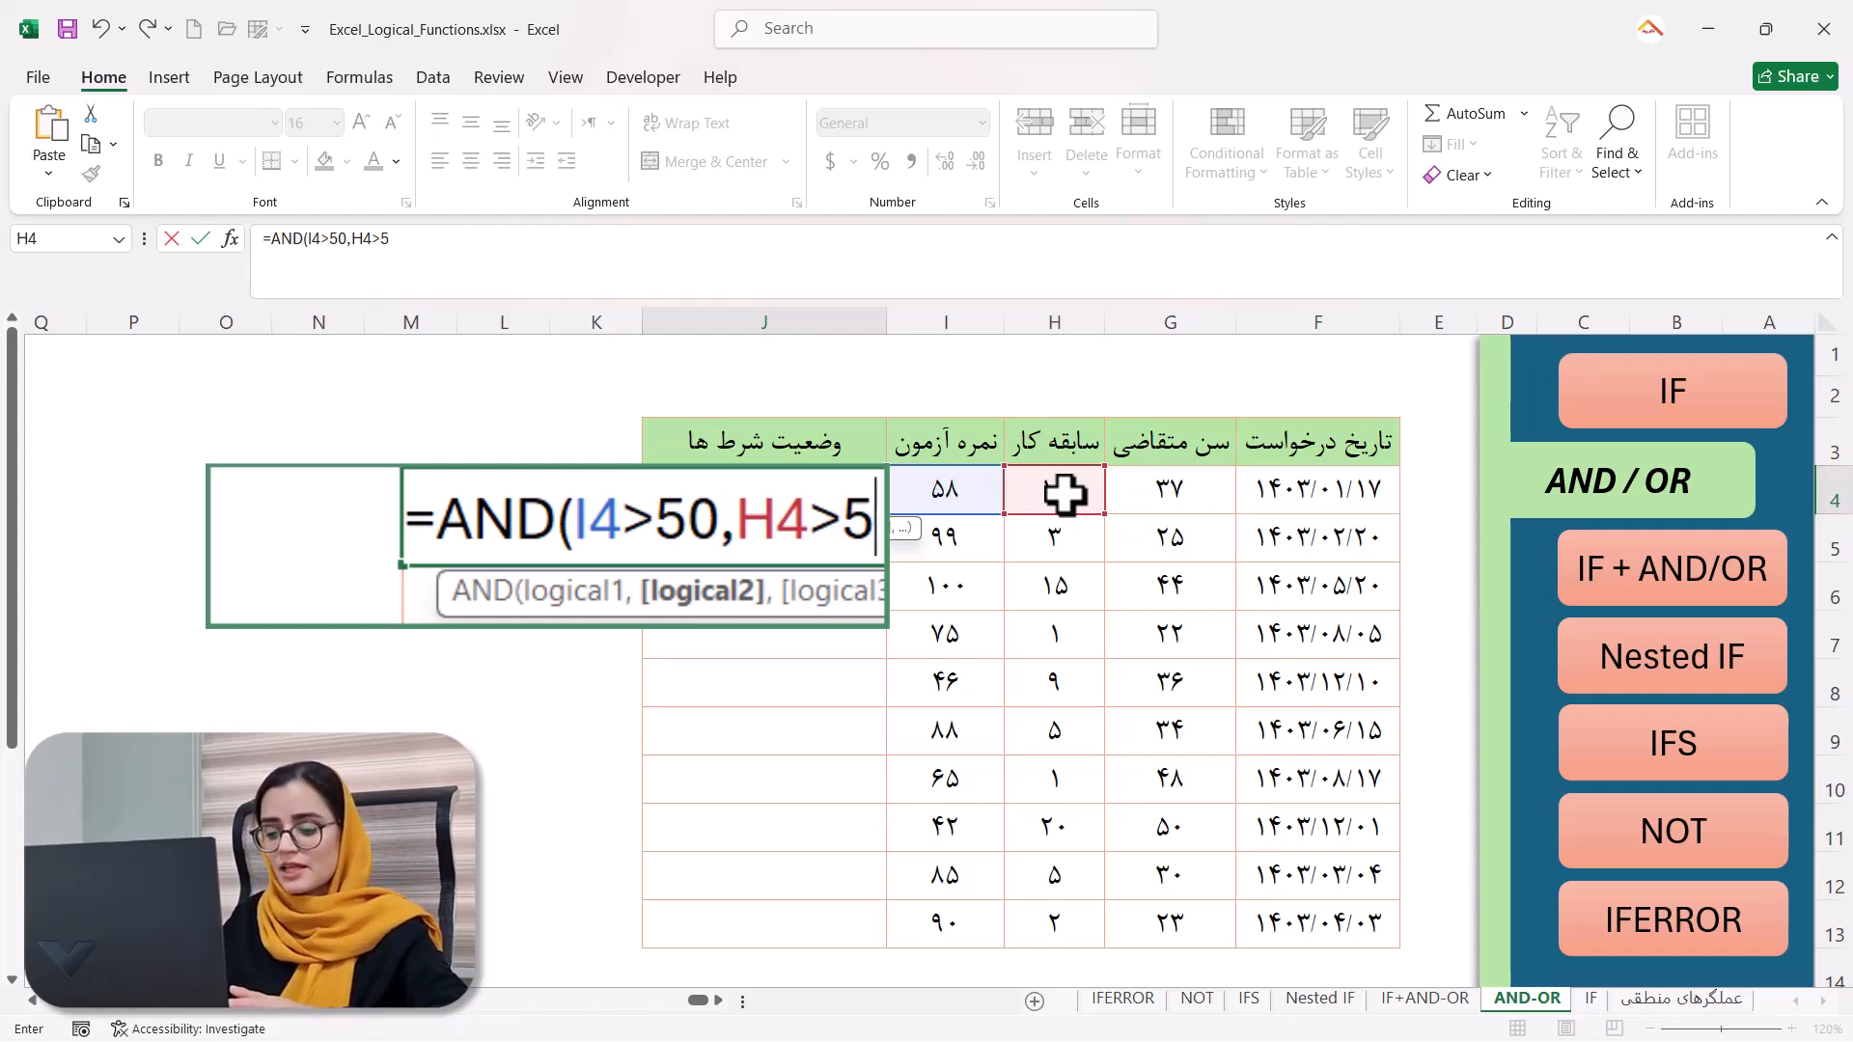
pyautogui.write(',')
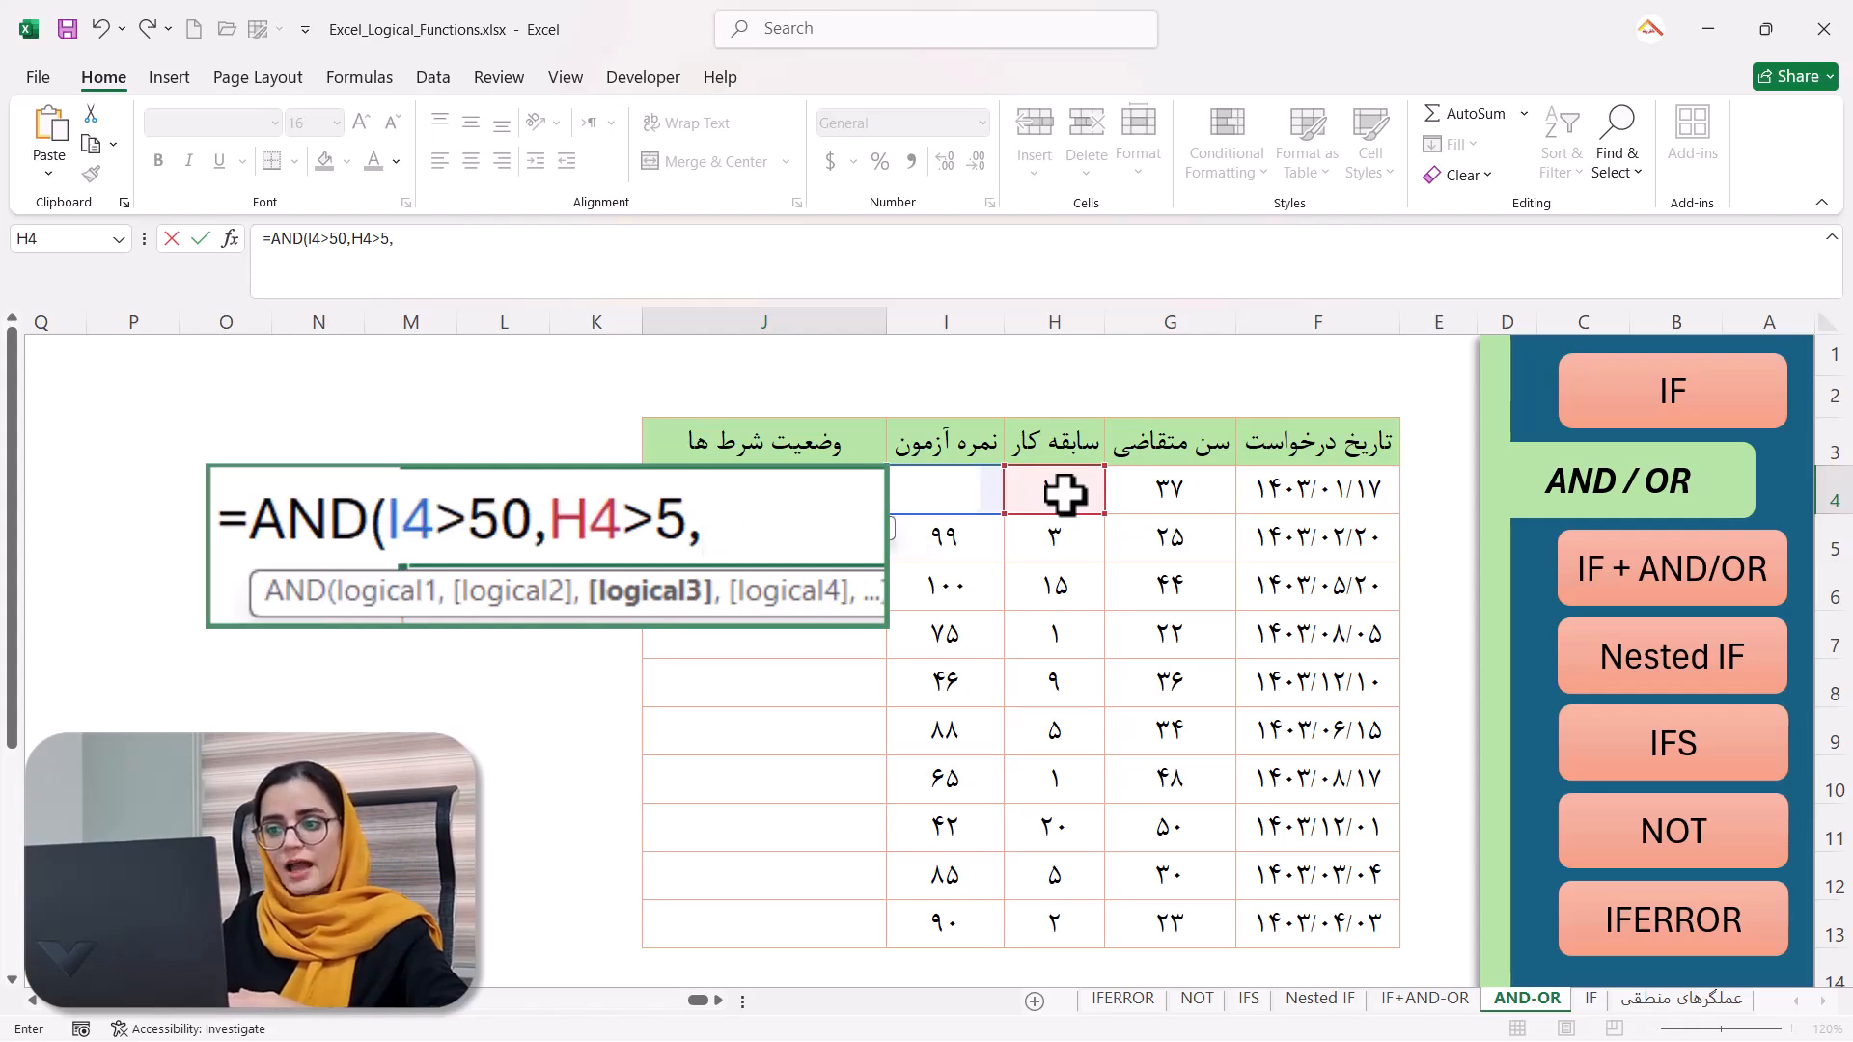
pyautogui.click(1165, 494)
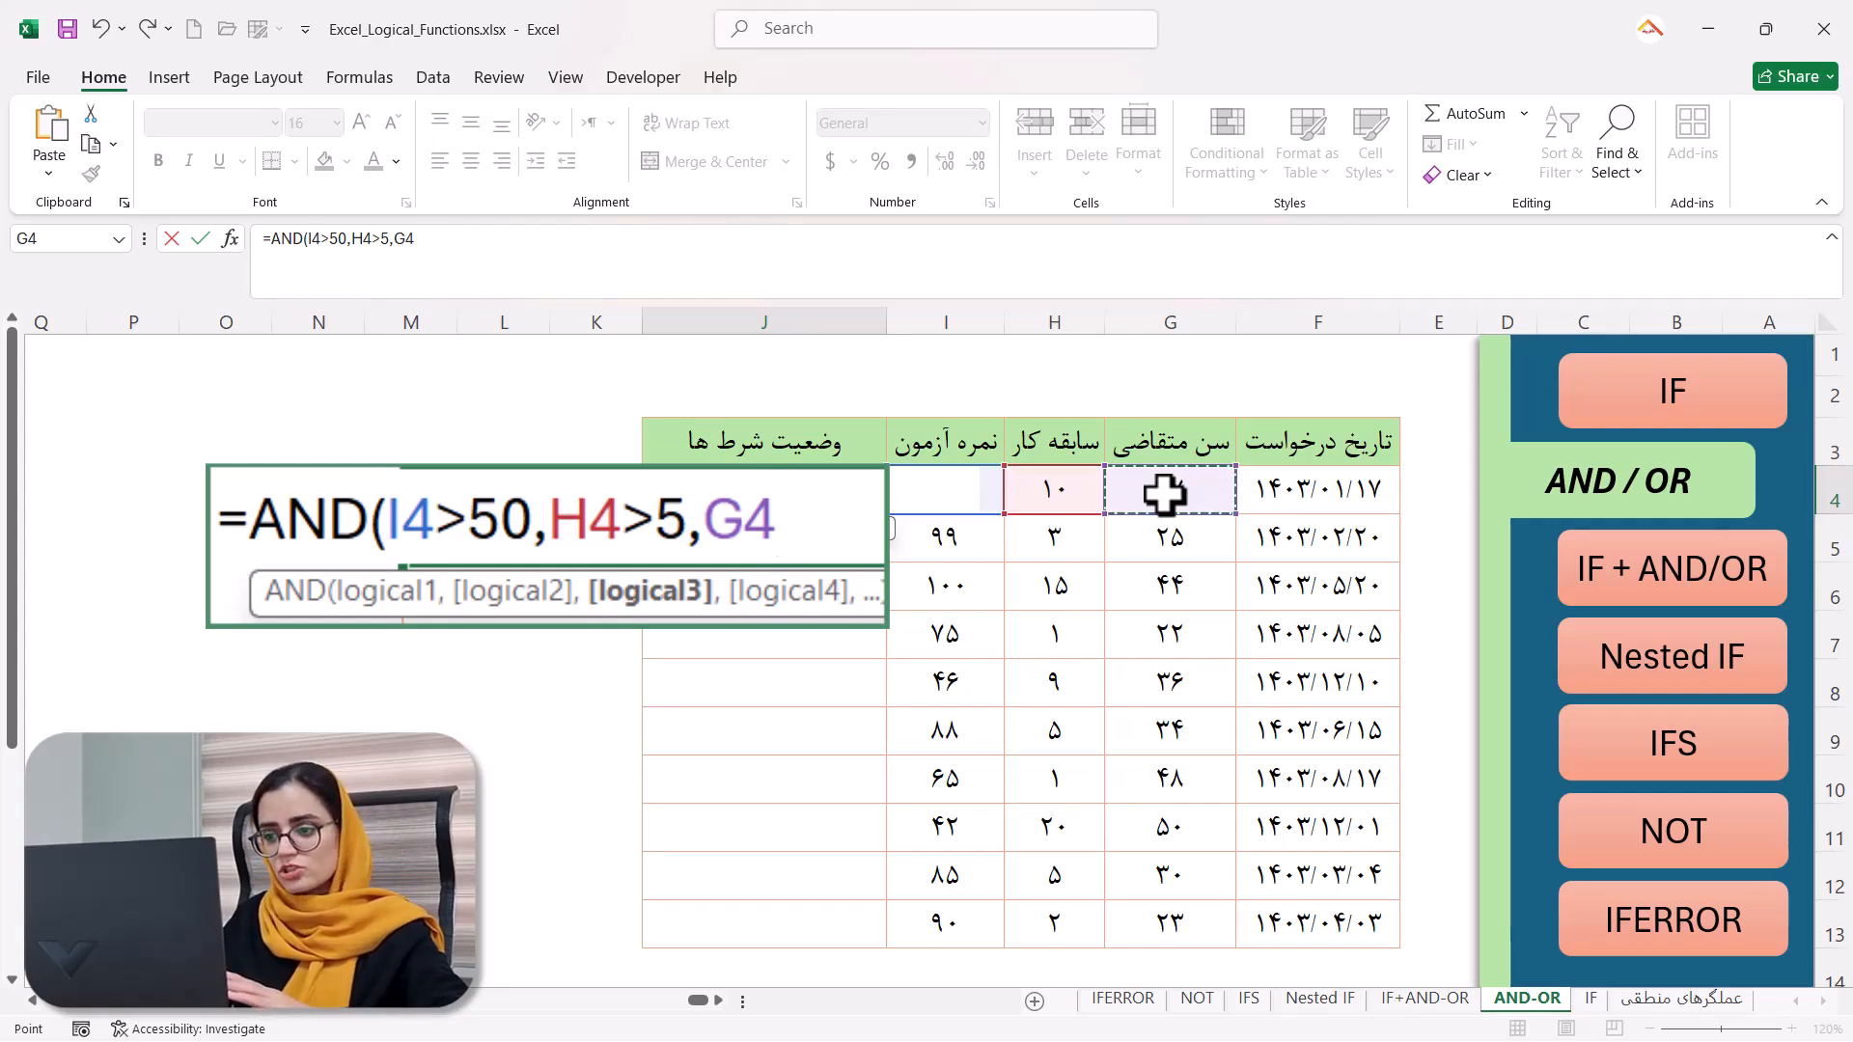
pyautogui.write('<40')
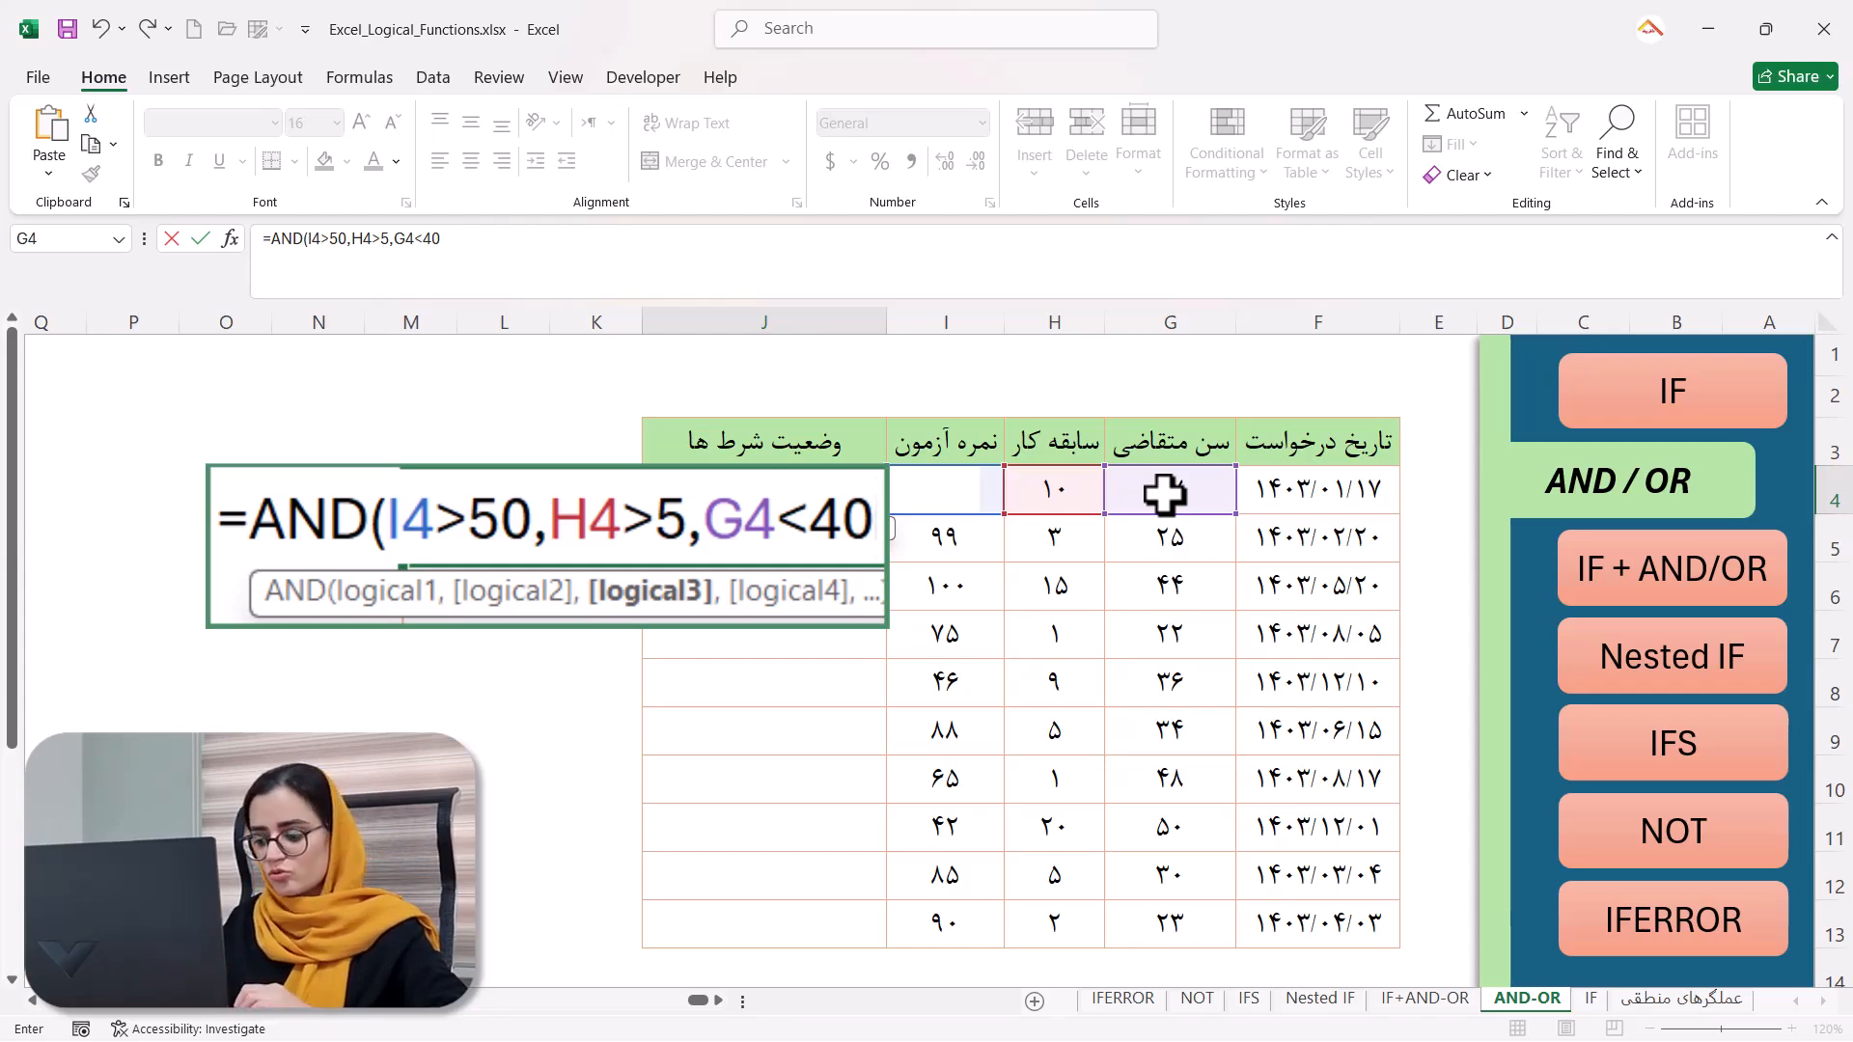
pyautogui.press('Return')
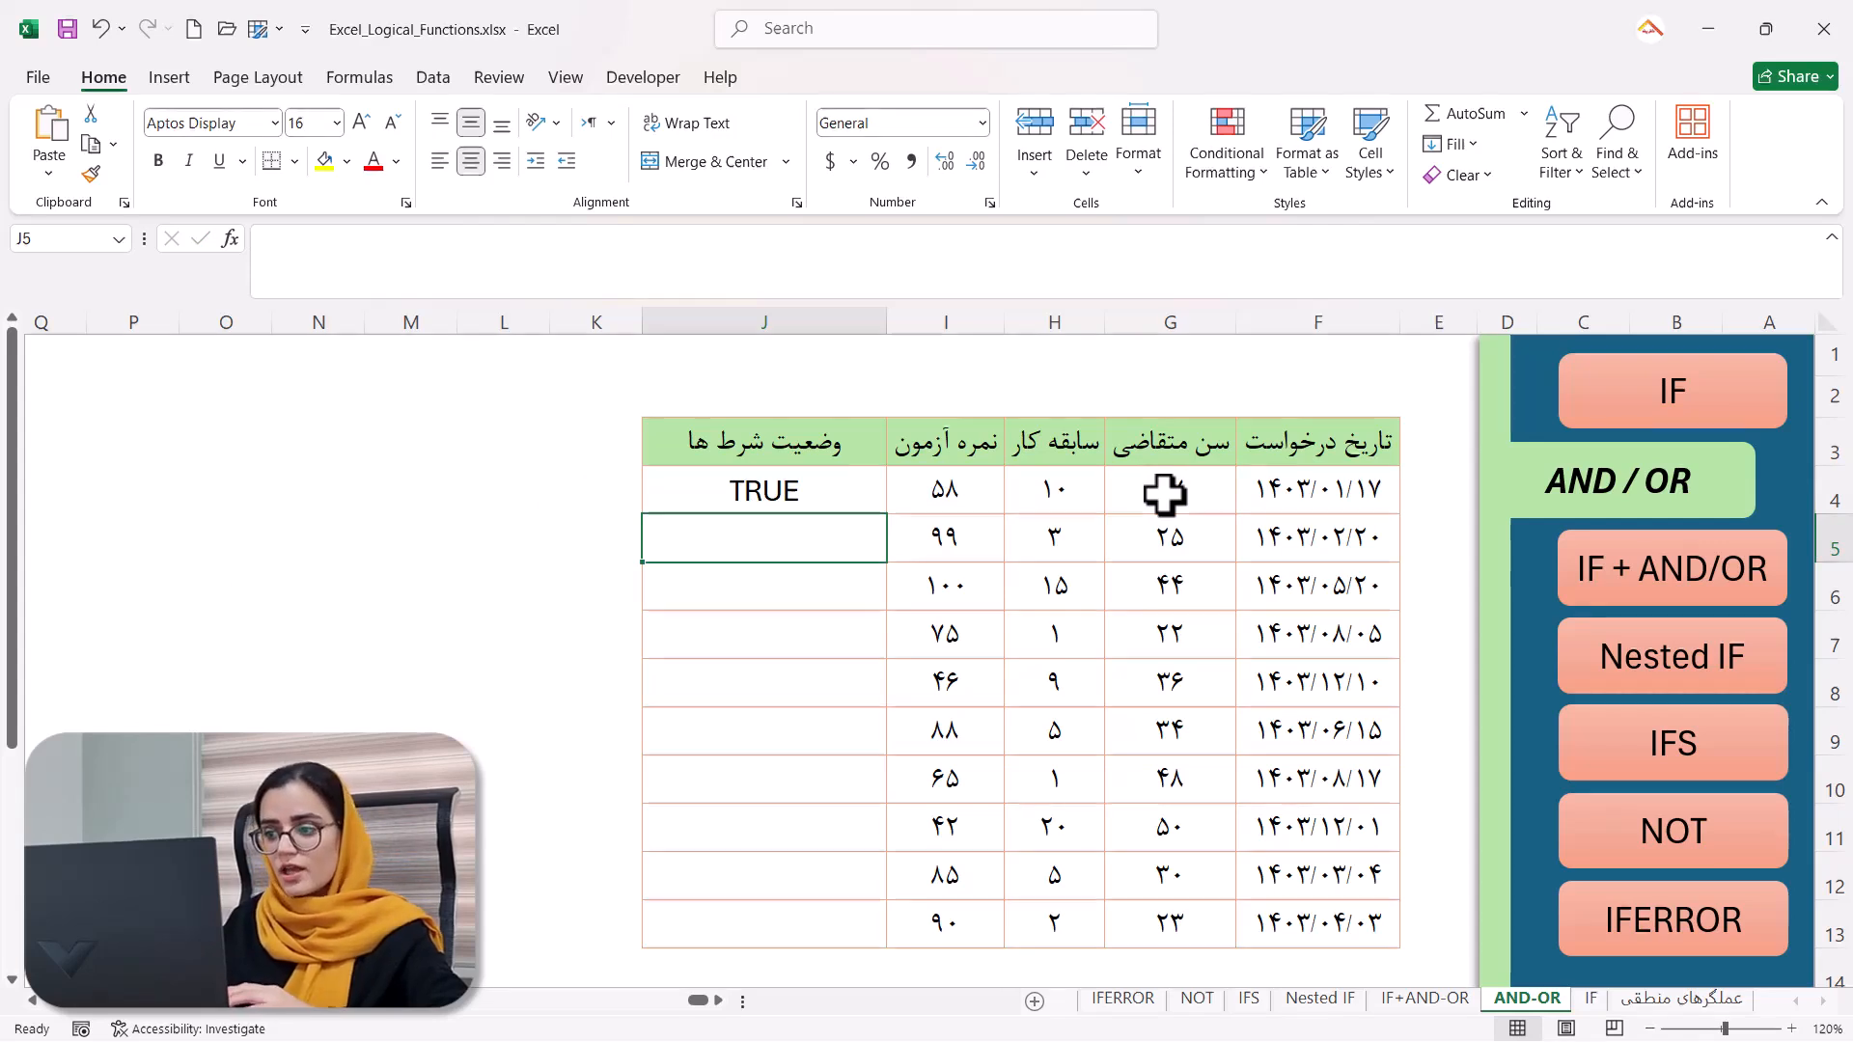
pyautogui.click(751, 493)
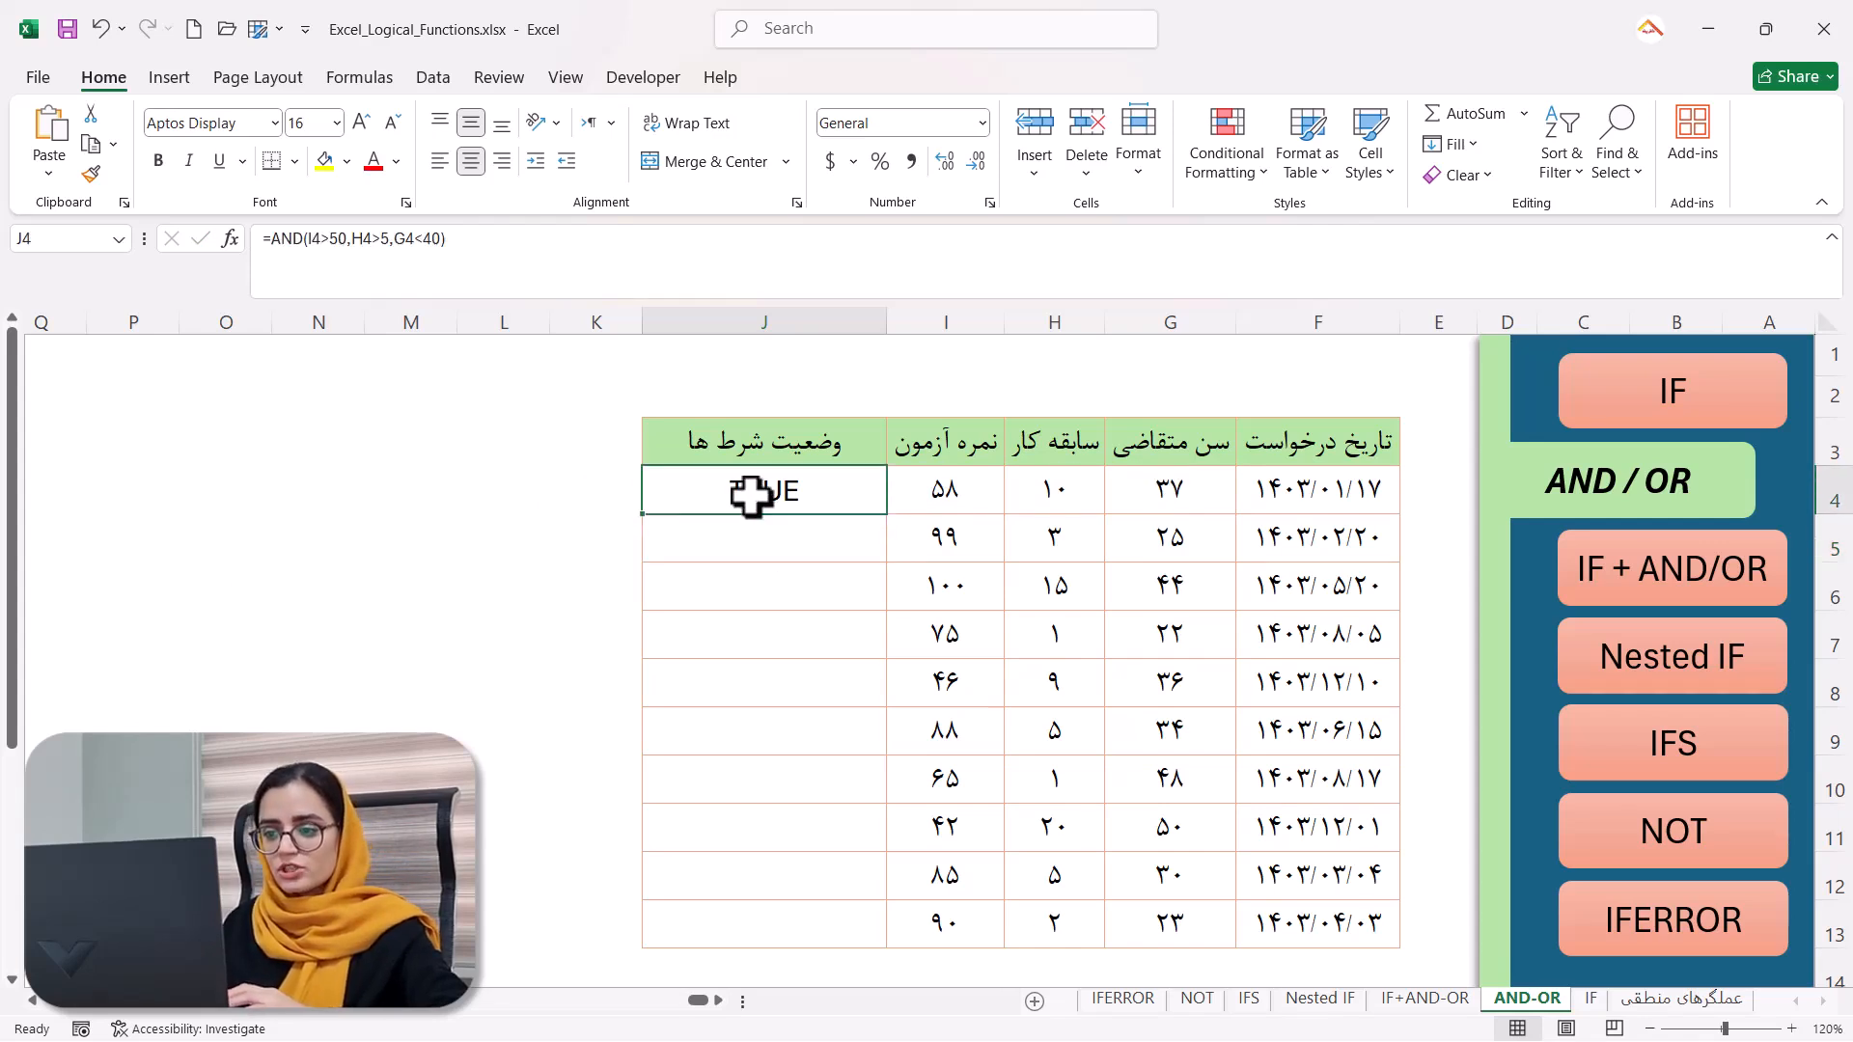
pyautogui.doubleClick(646, 520)
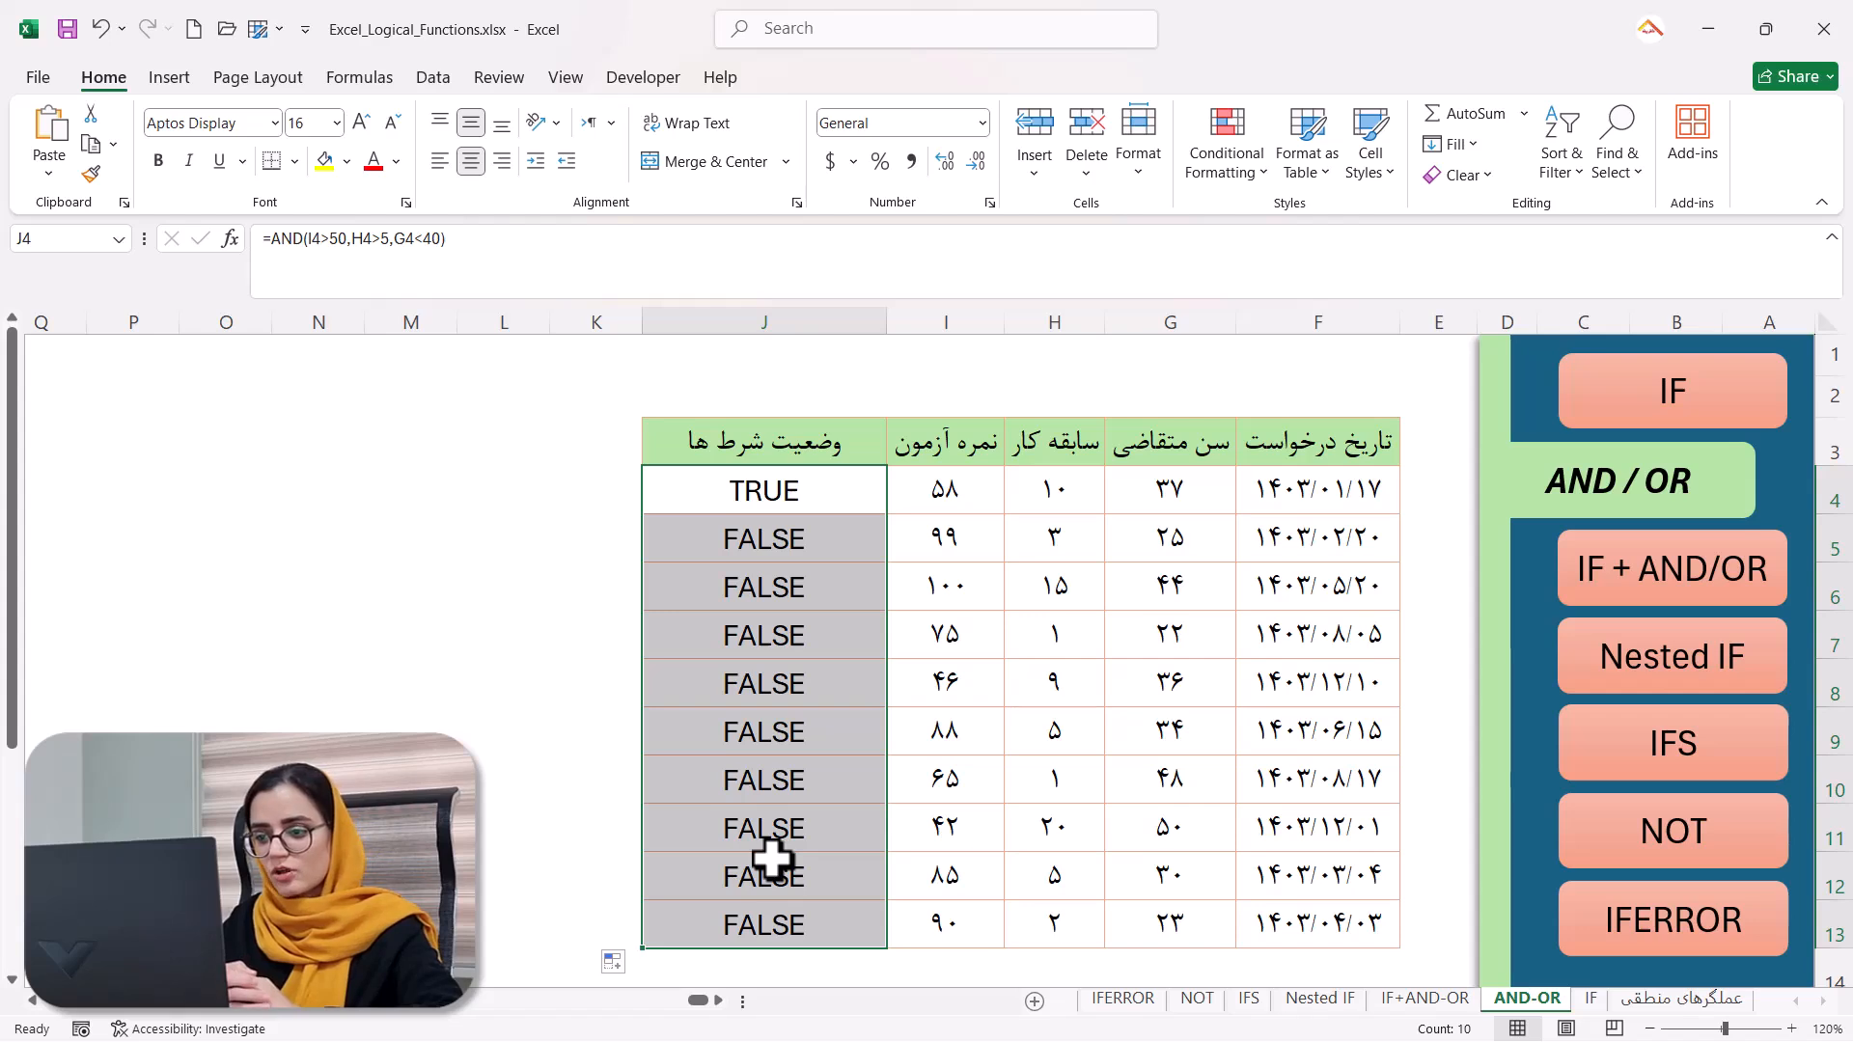
# Replace the AND results in J4:J13 with =OR(I4>50,H4>5,G4<40), entered in J4 and filled down to the last row.
pyautogui.click(807, 497)
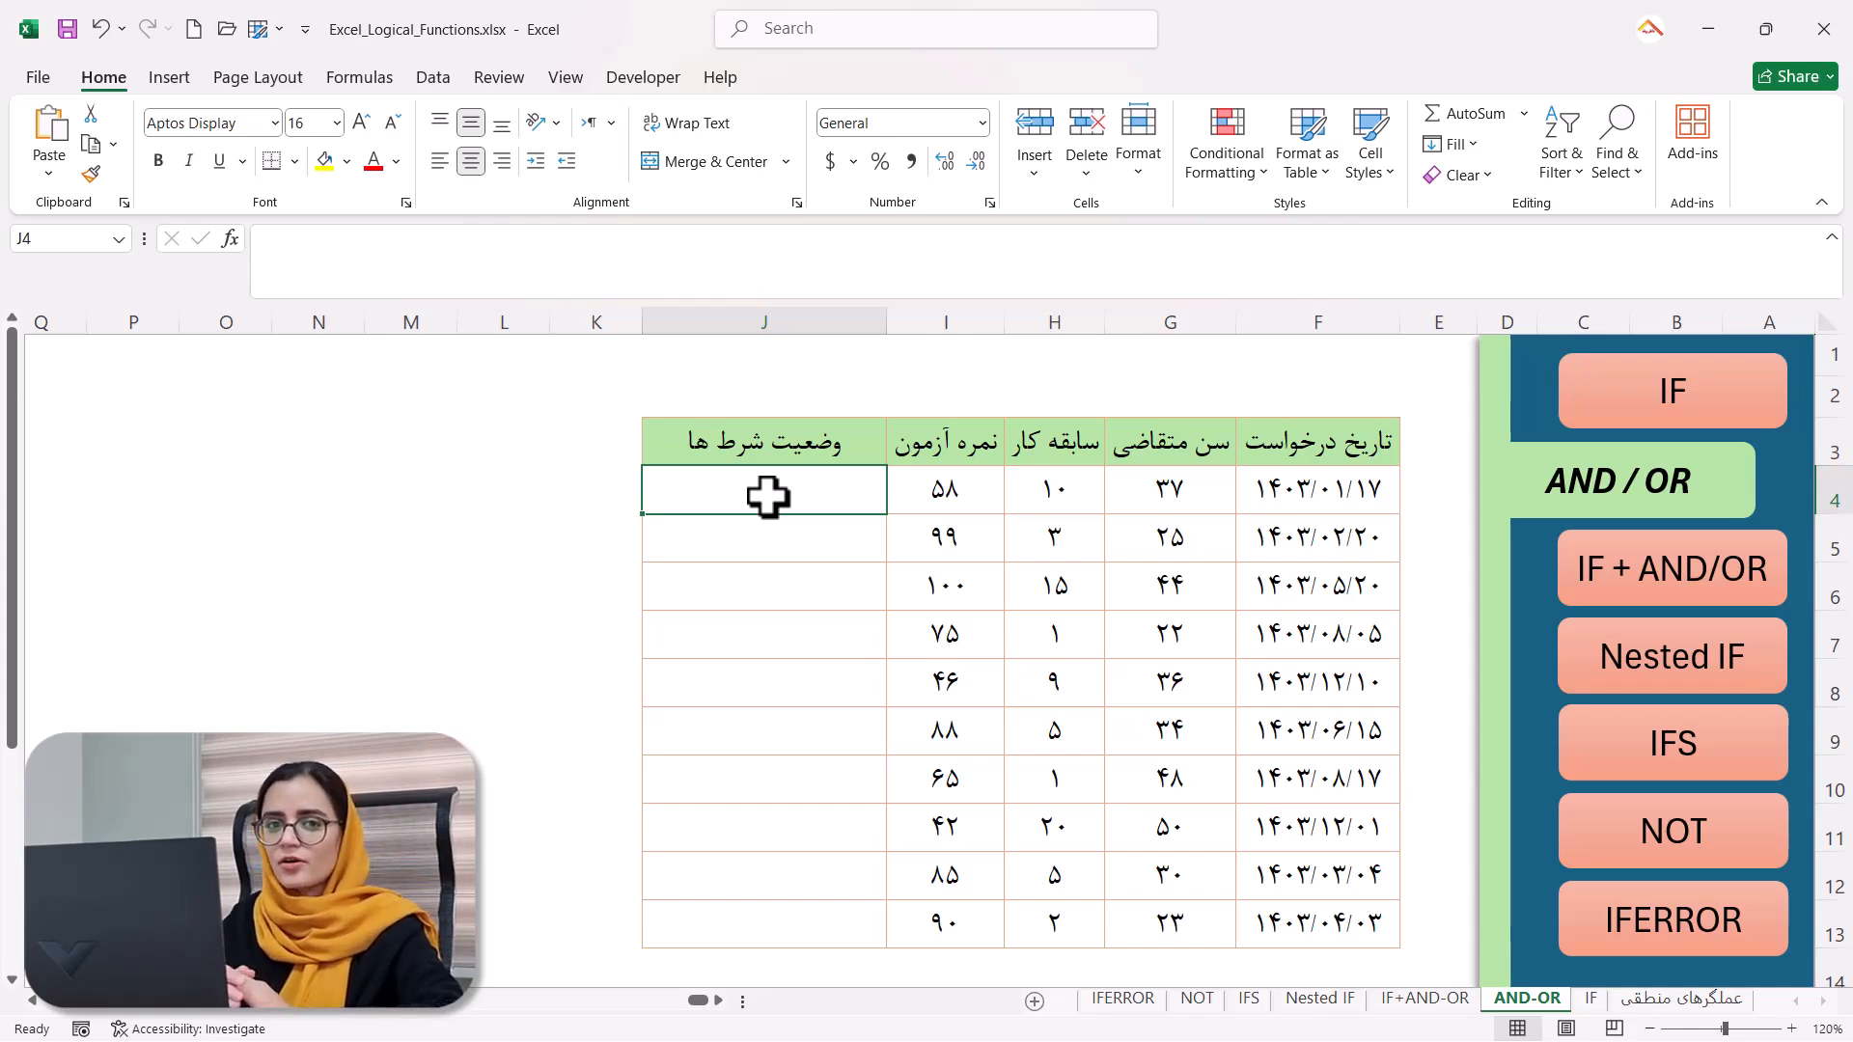
pyautogui.write('=or')
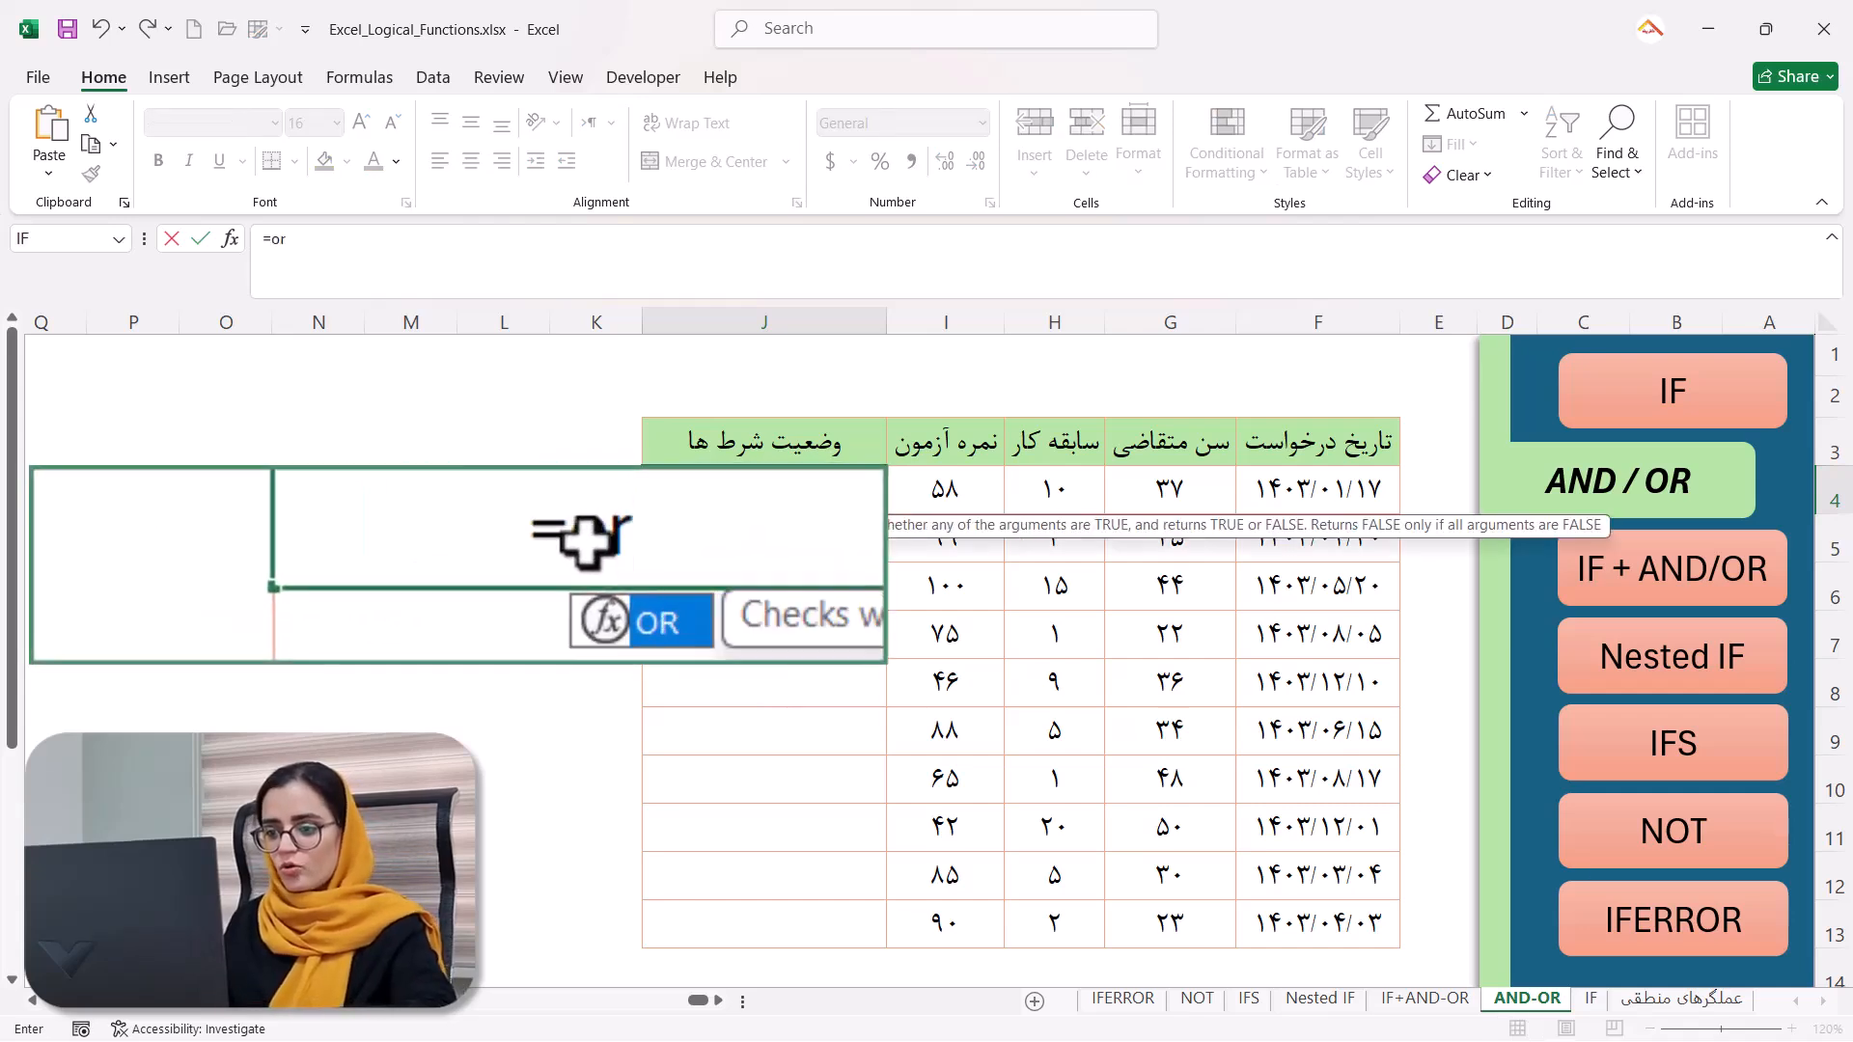
pyautogui.doubleClick(641, 622)
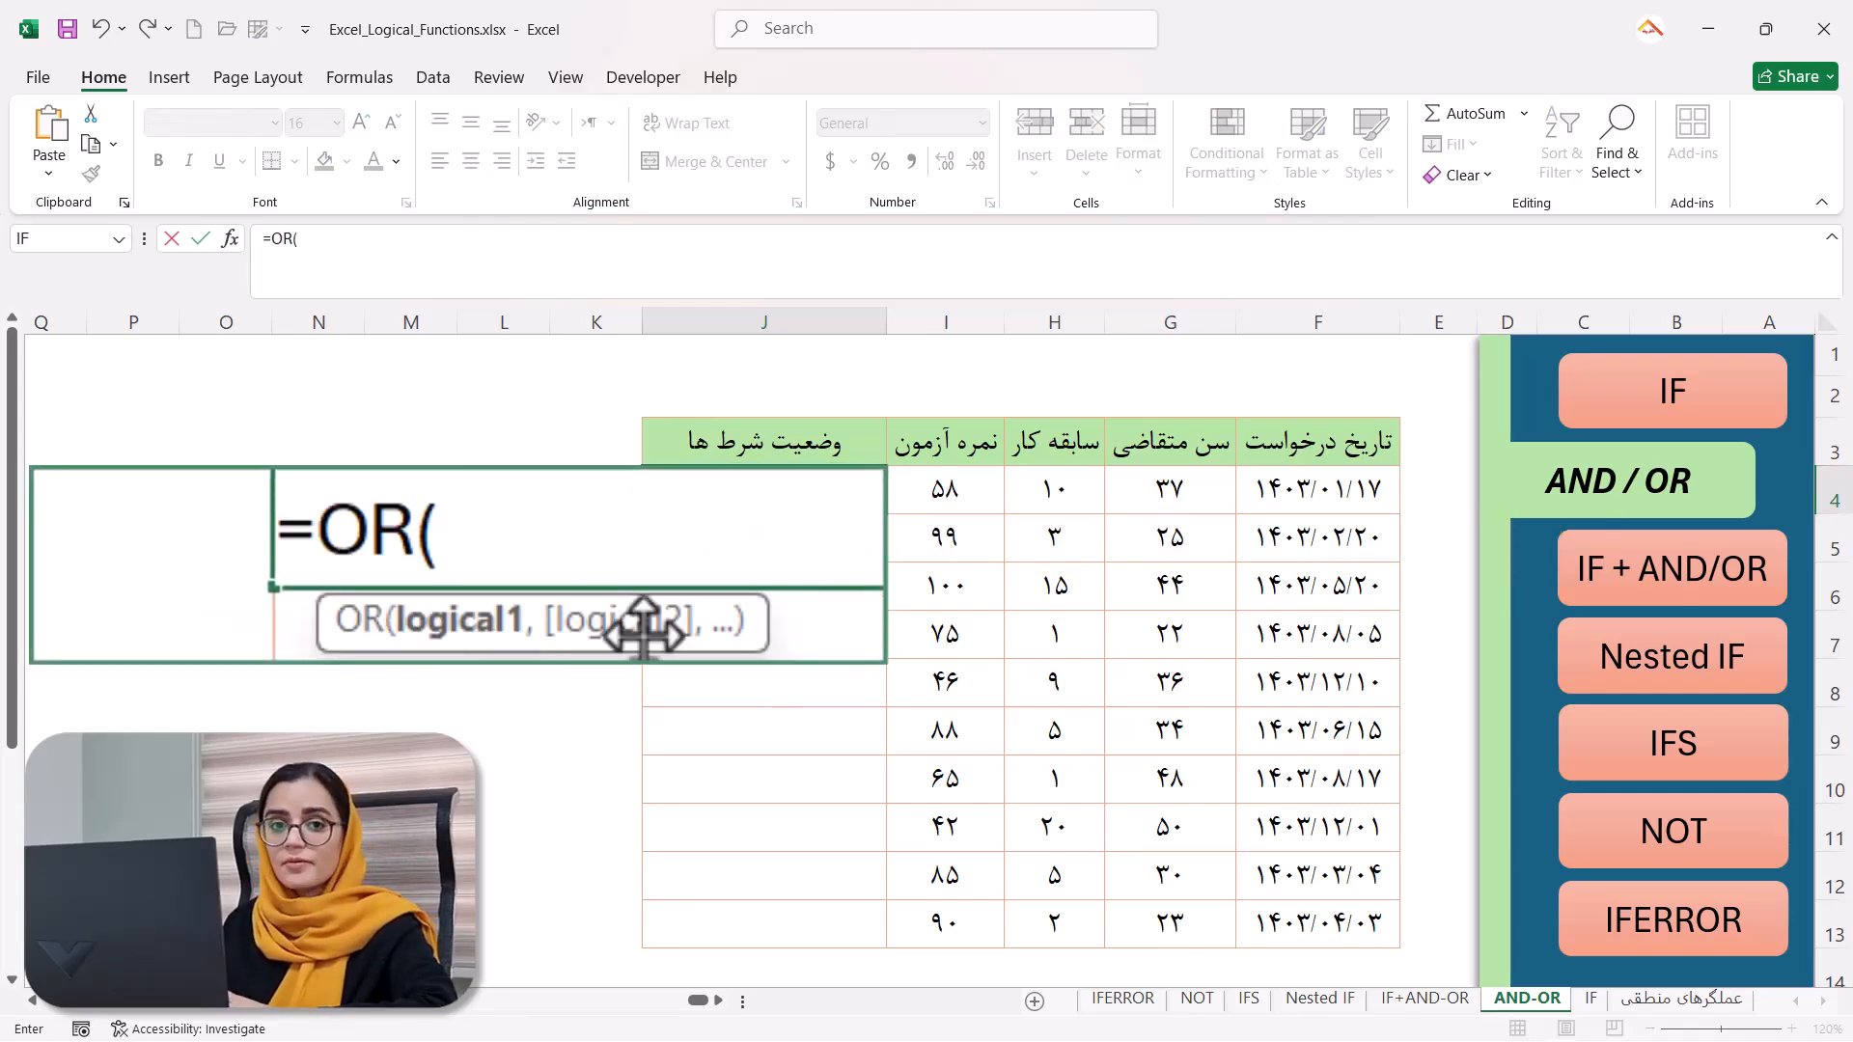
pyautogui.click(970, 487)
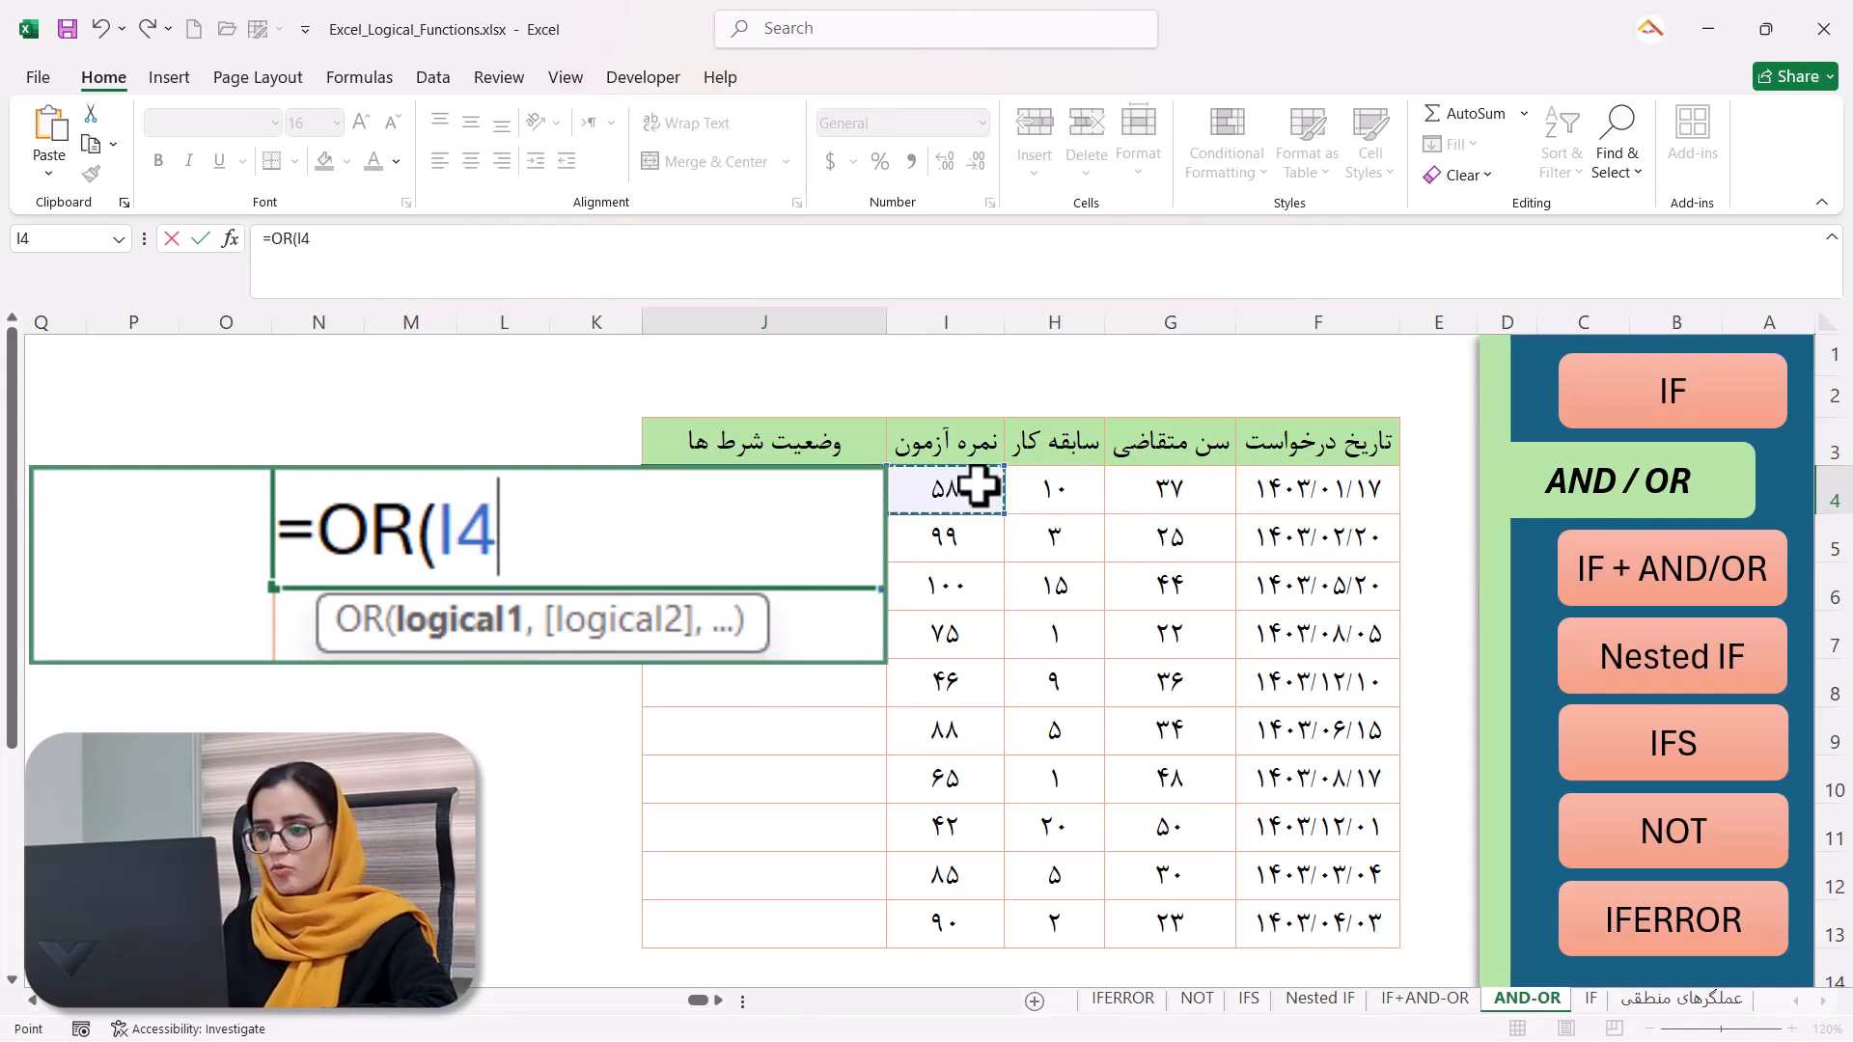
pyautogui.write('>50,')
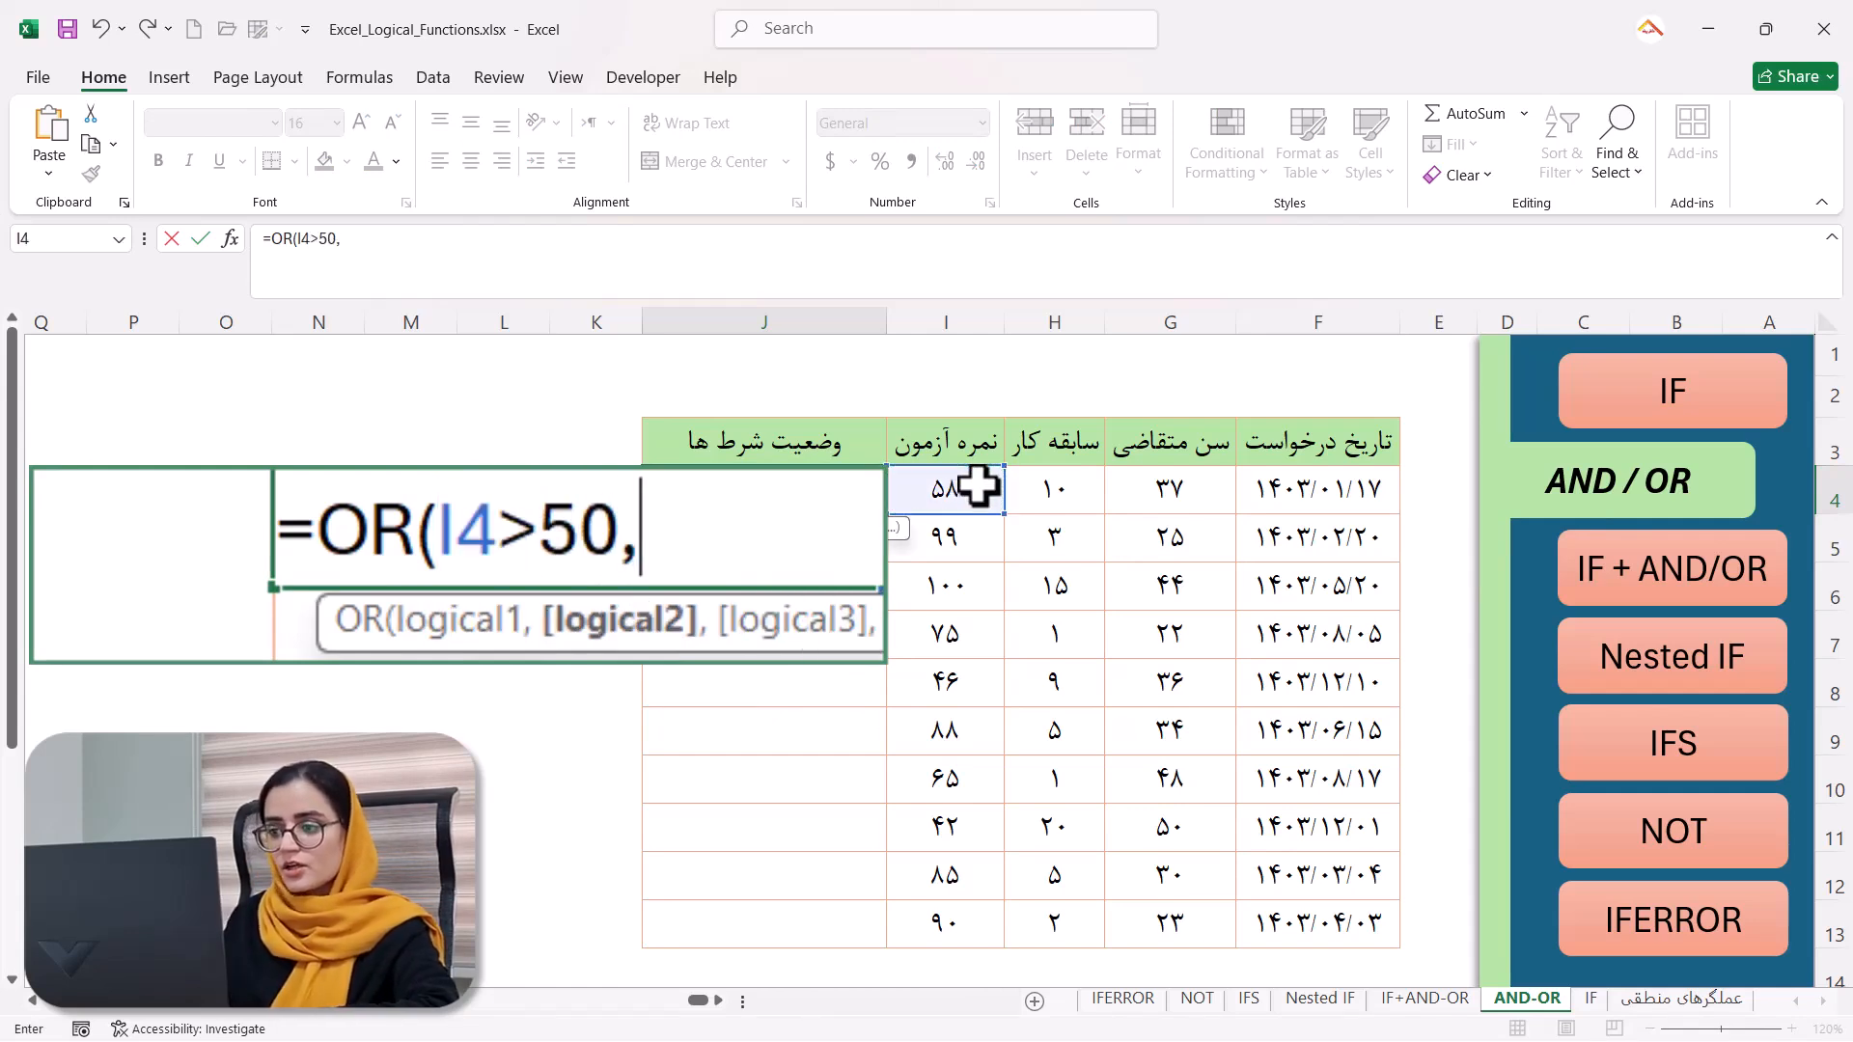
pyautogui.click(1070, 492)
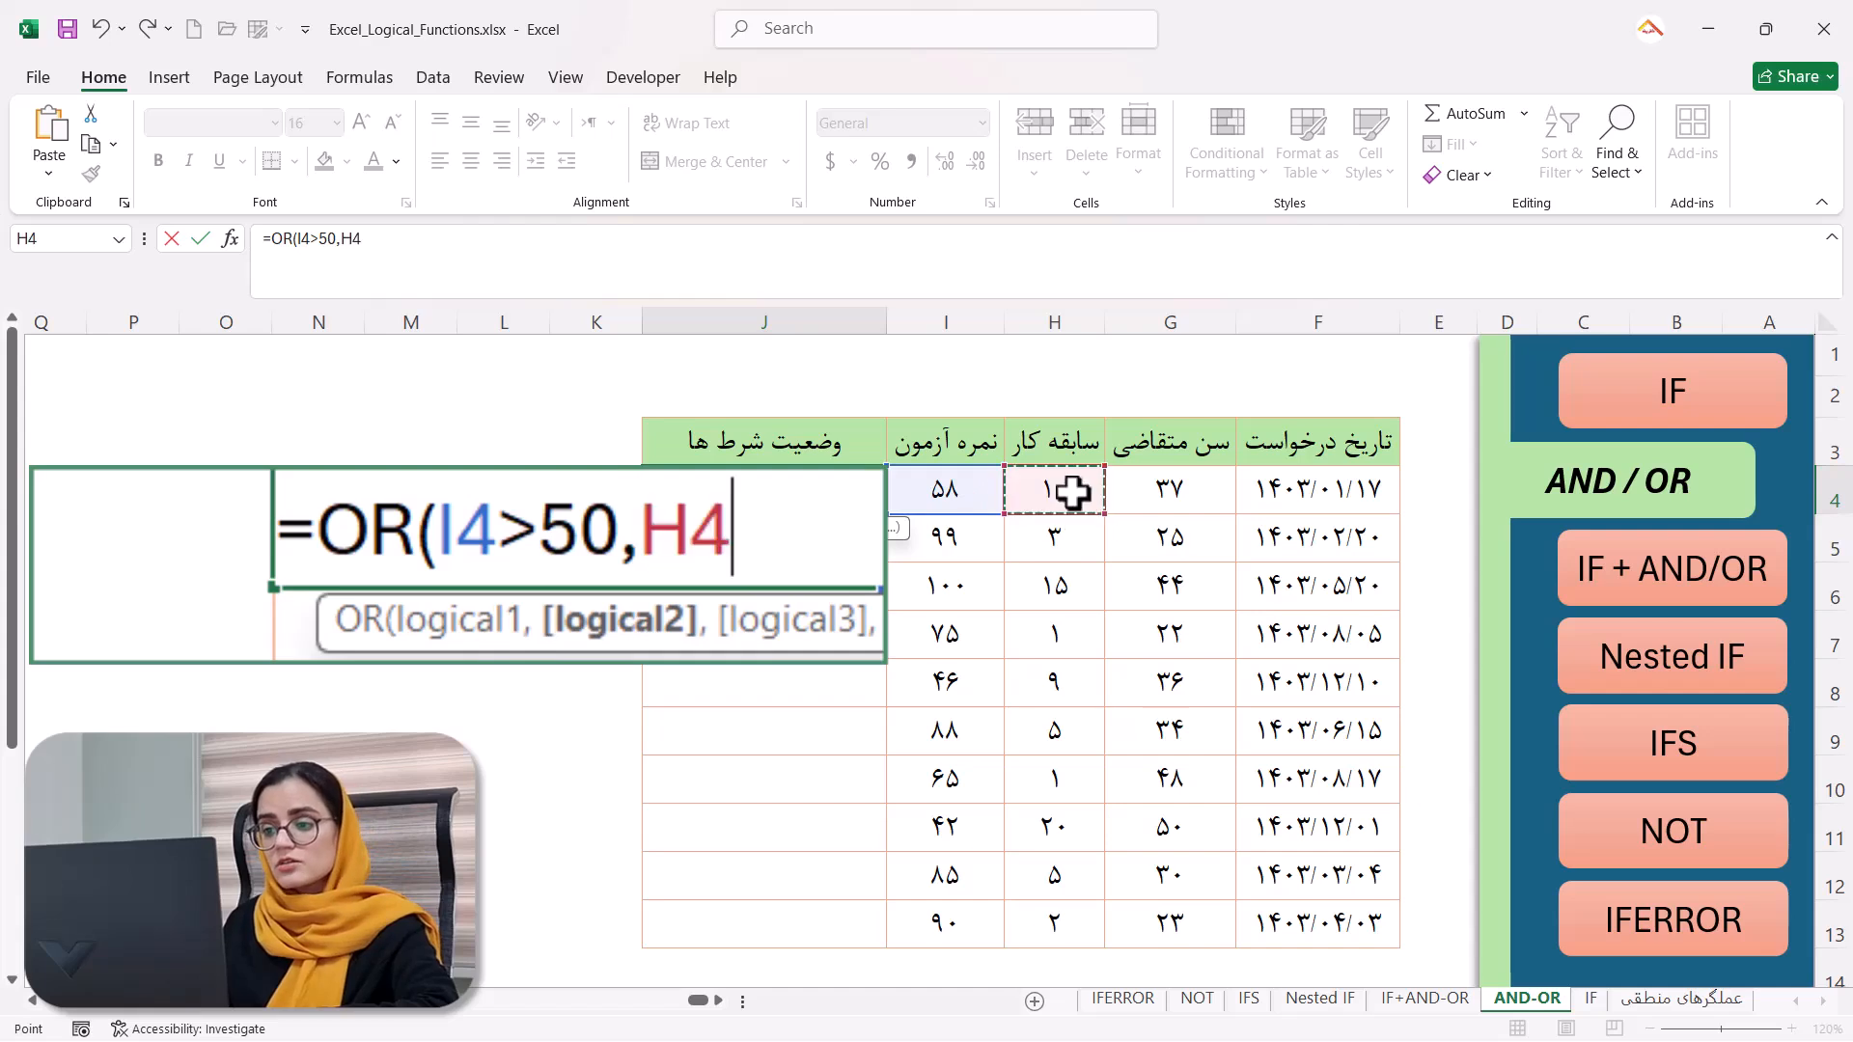
pyautogui.write('>5,')
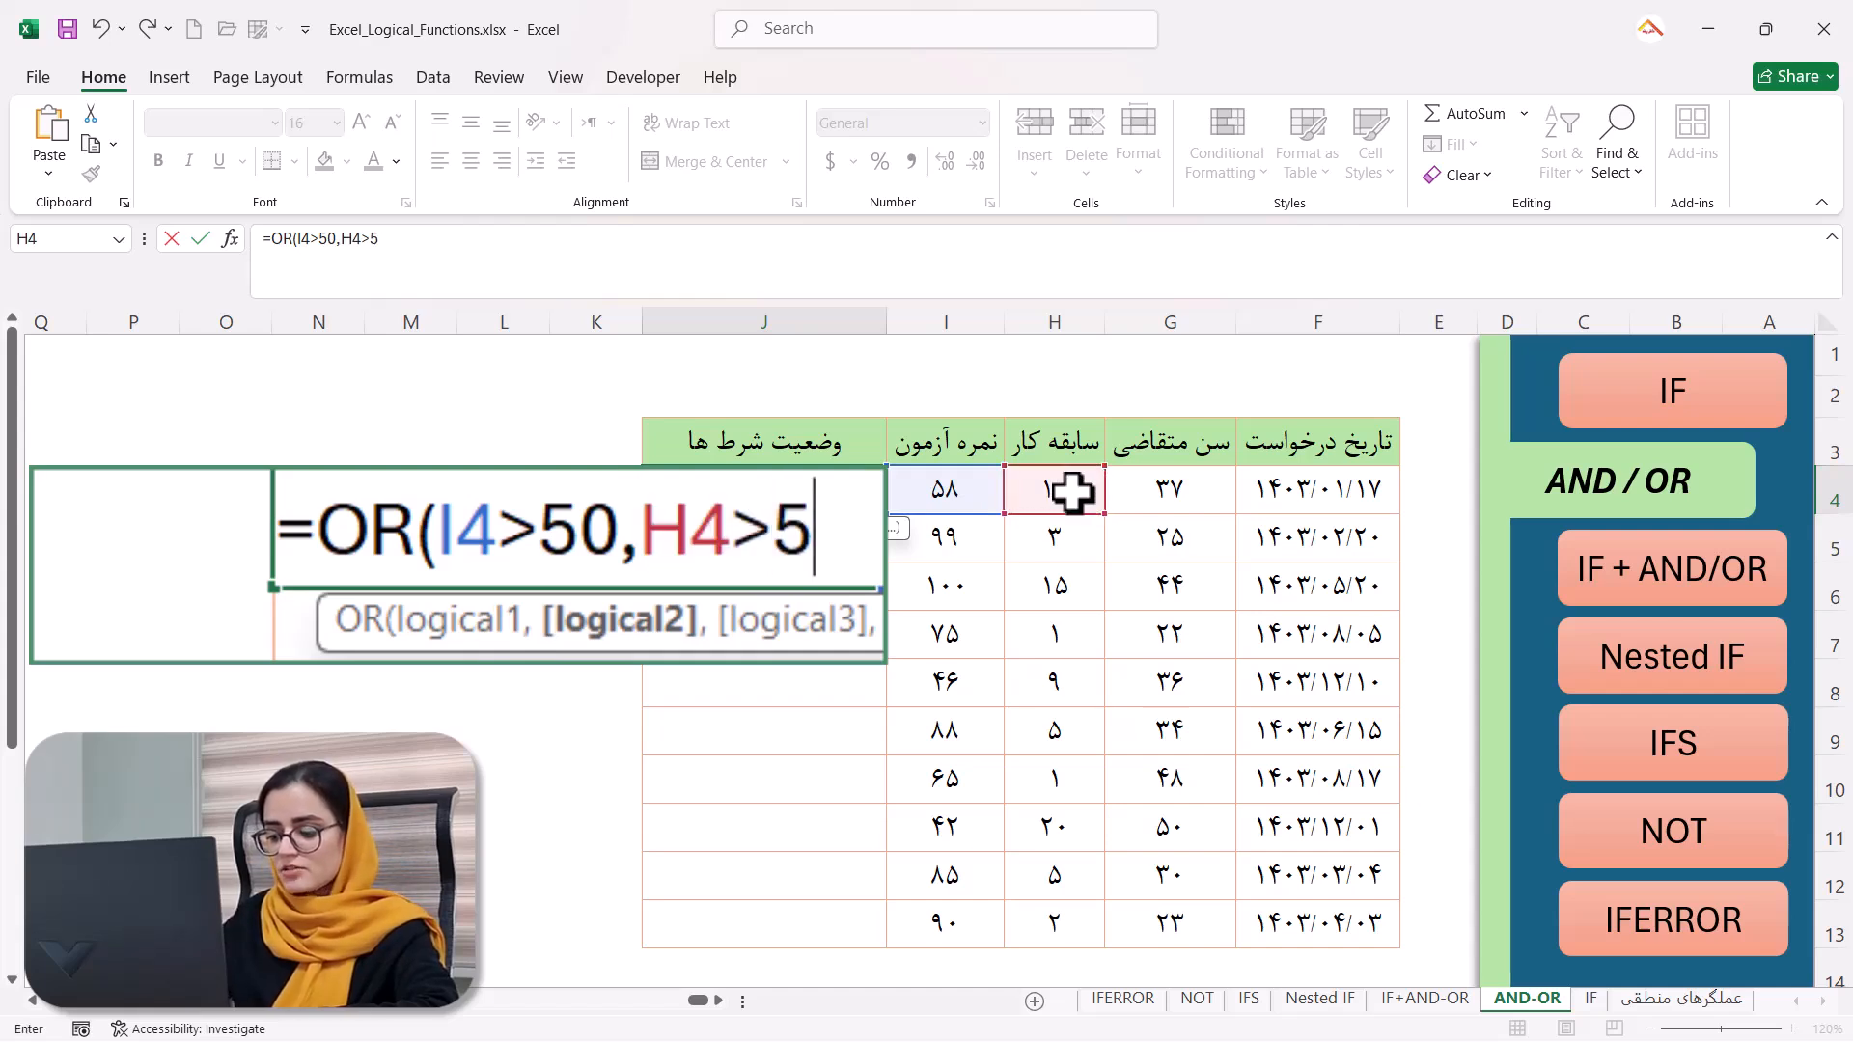
pyautogui.click(1196, 490)
pyautogui.write('<40')
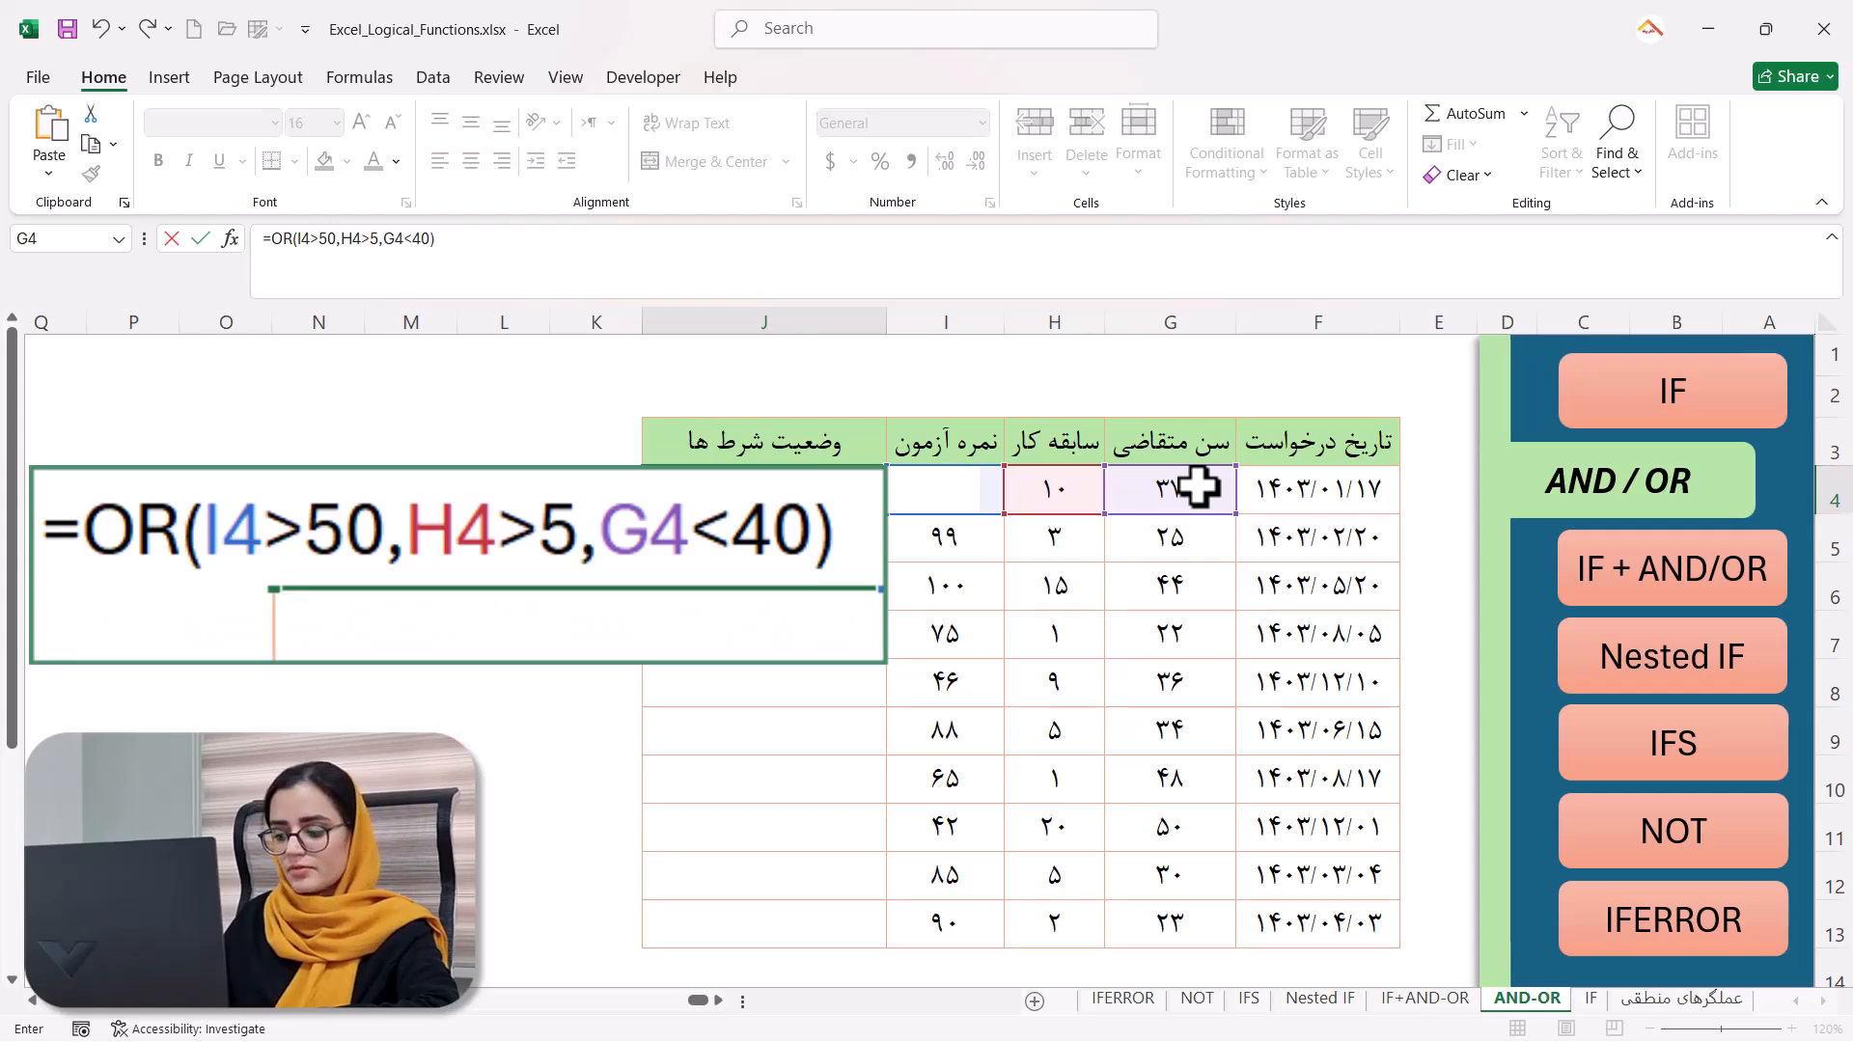
pyautogui.press('Return')
pyautogui.click(811, 488)
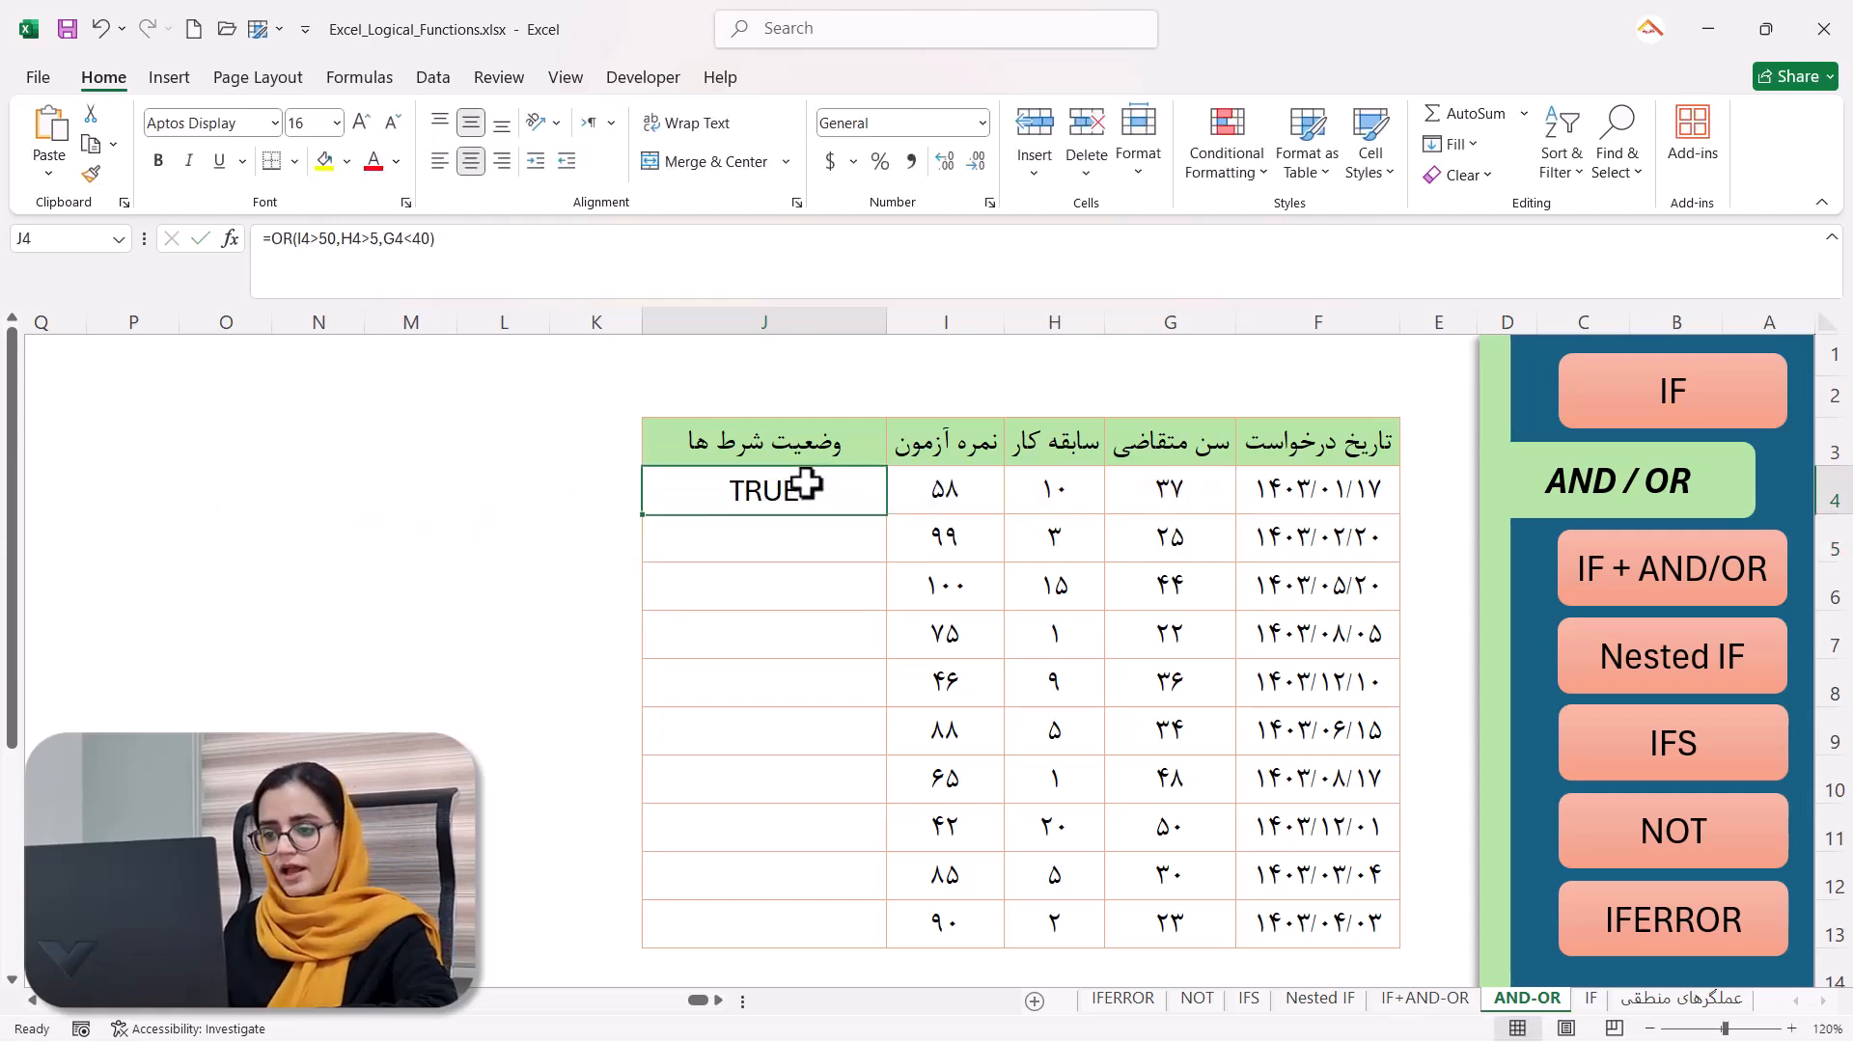
pyautogui.doubleClick(646, 516)
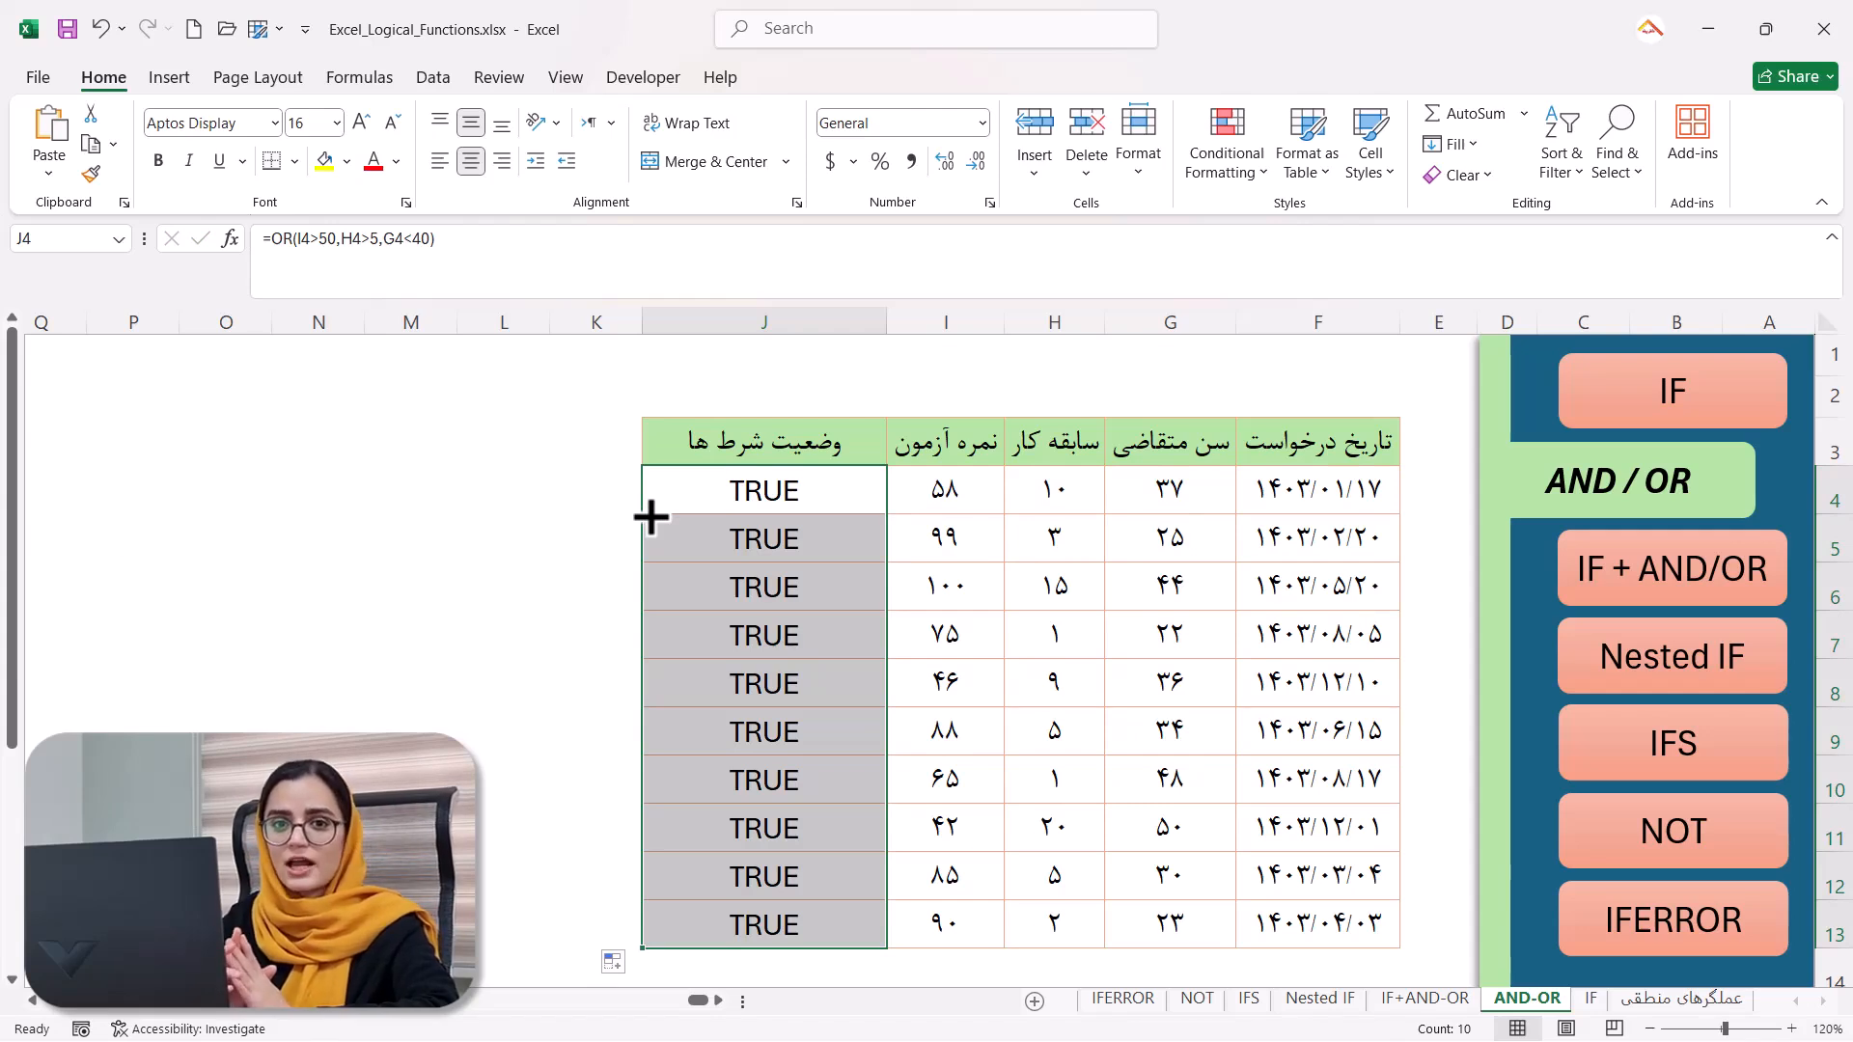
# Clear the OR results from J4:J13 and start a formula in J4 with an OR function nested inside AND.
pyautogui.press('Delete')
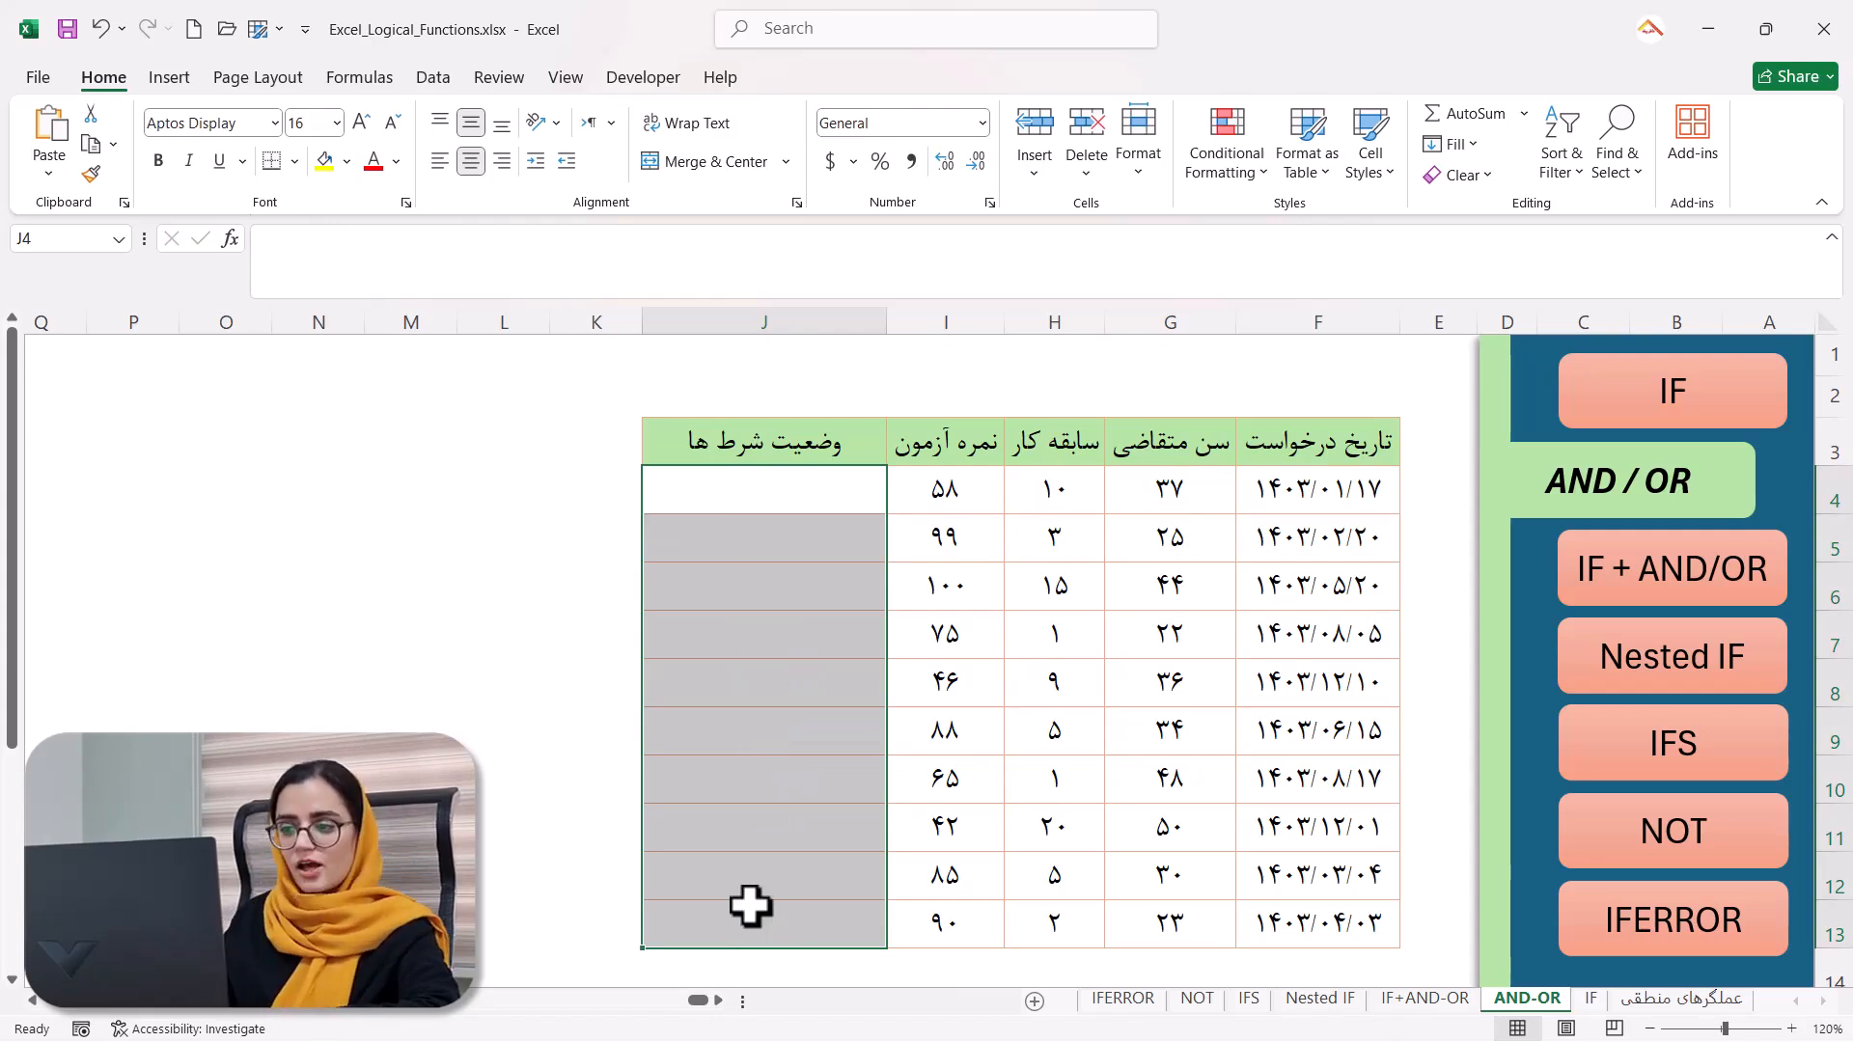
pyautogui.click(749, 501)
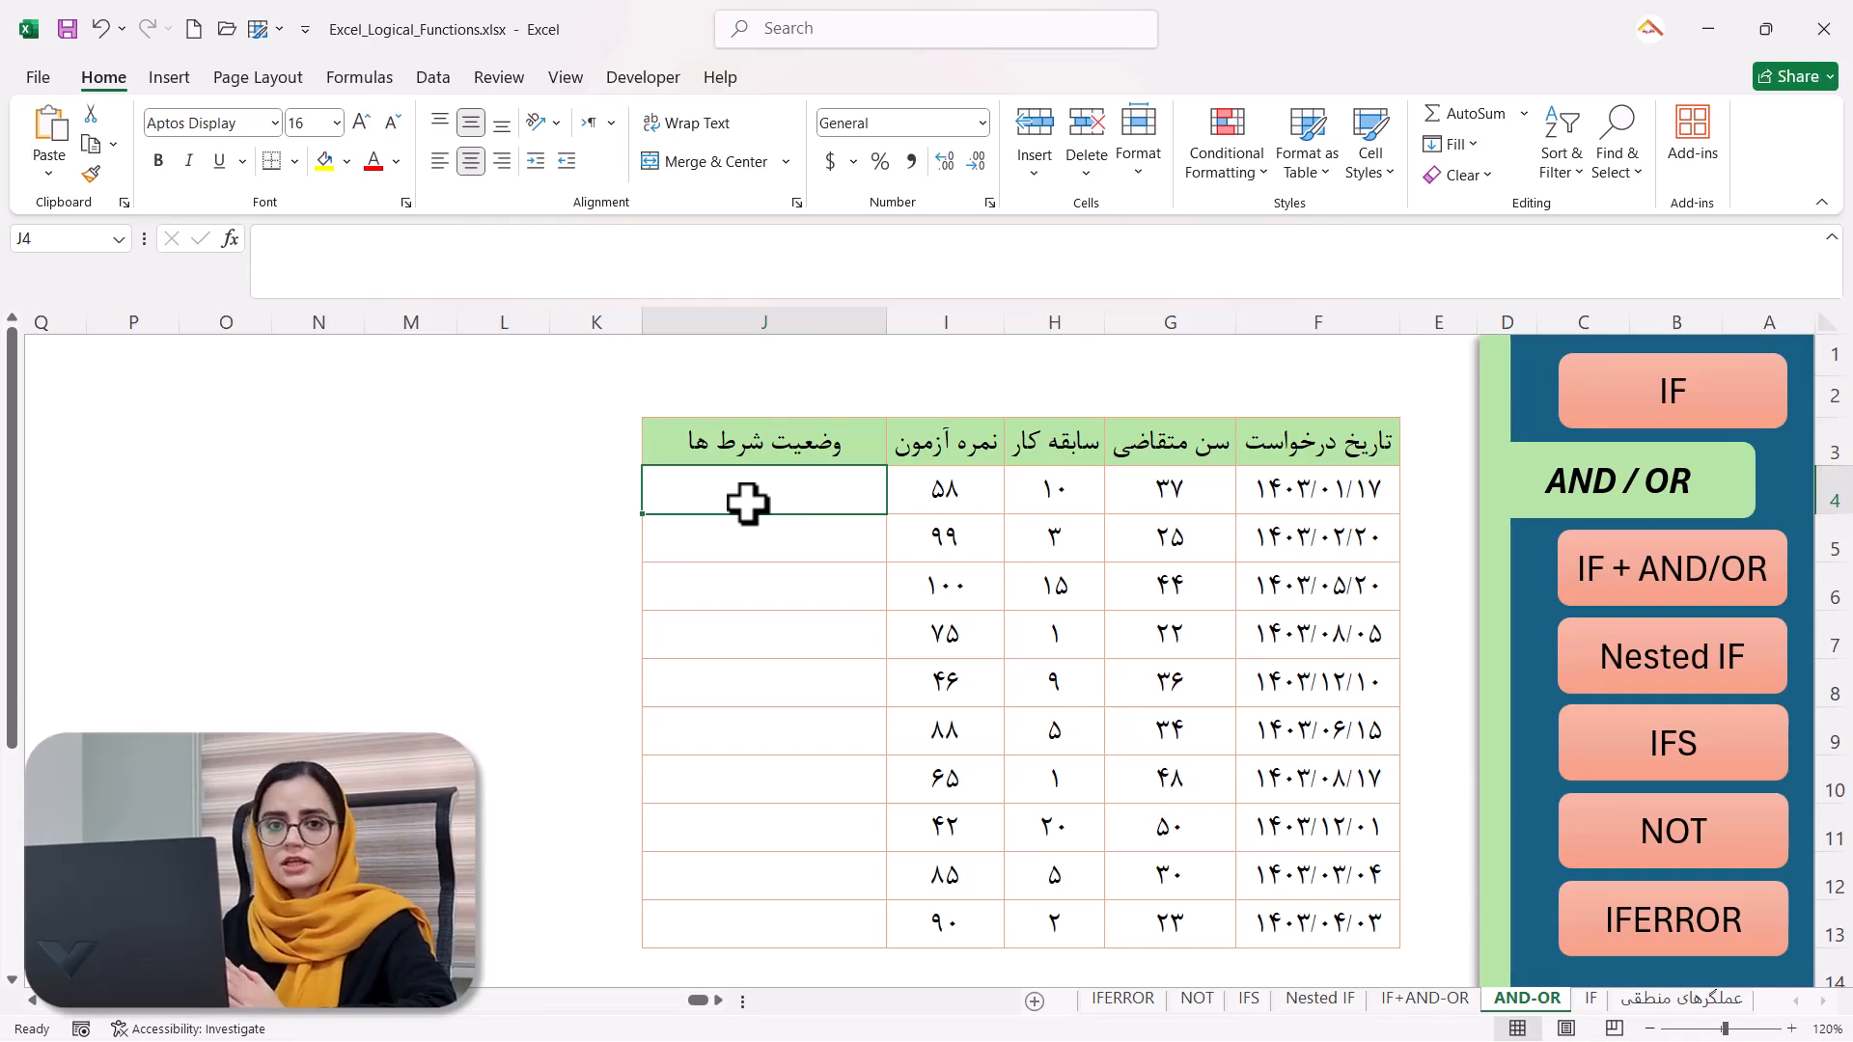
pyautogui.write('=')
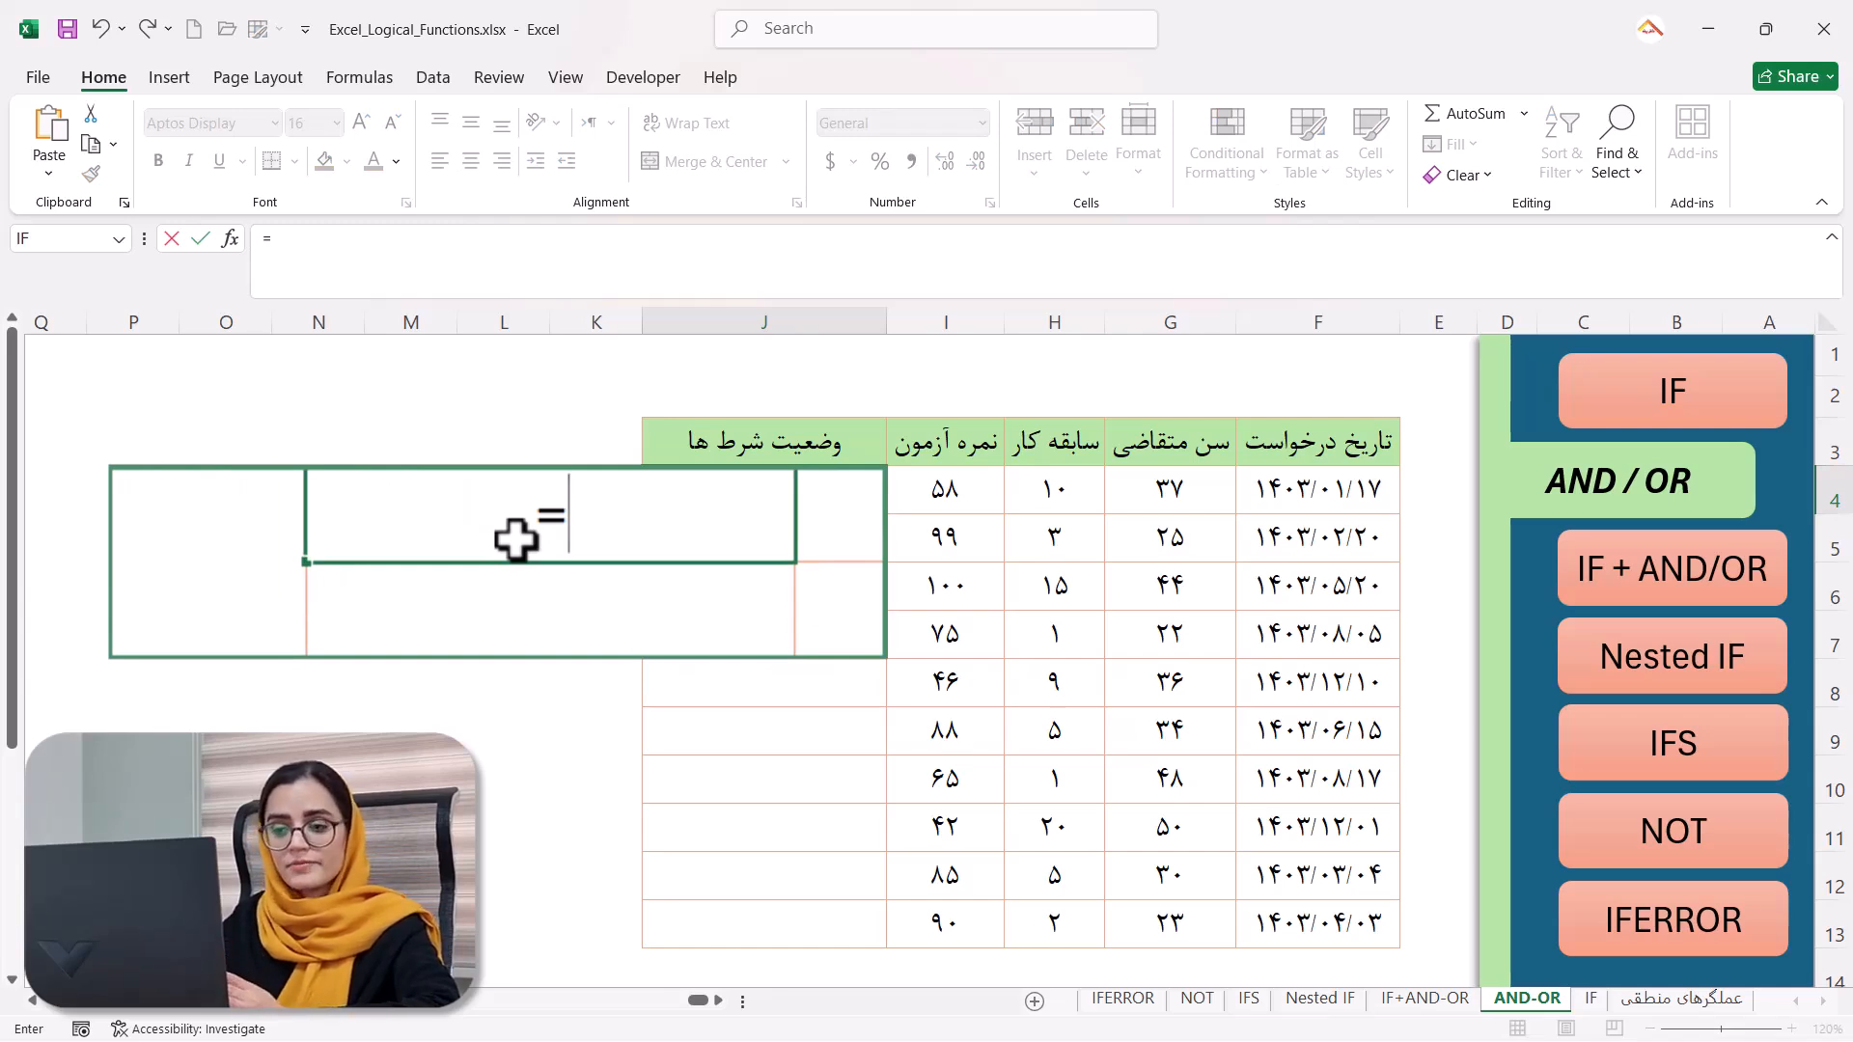
pyautogui.write('an')
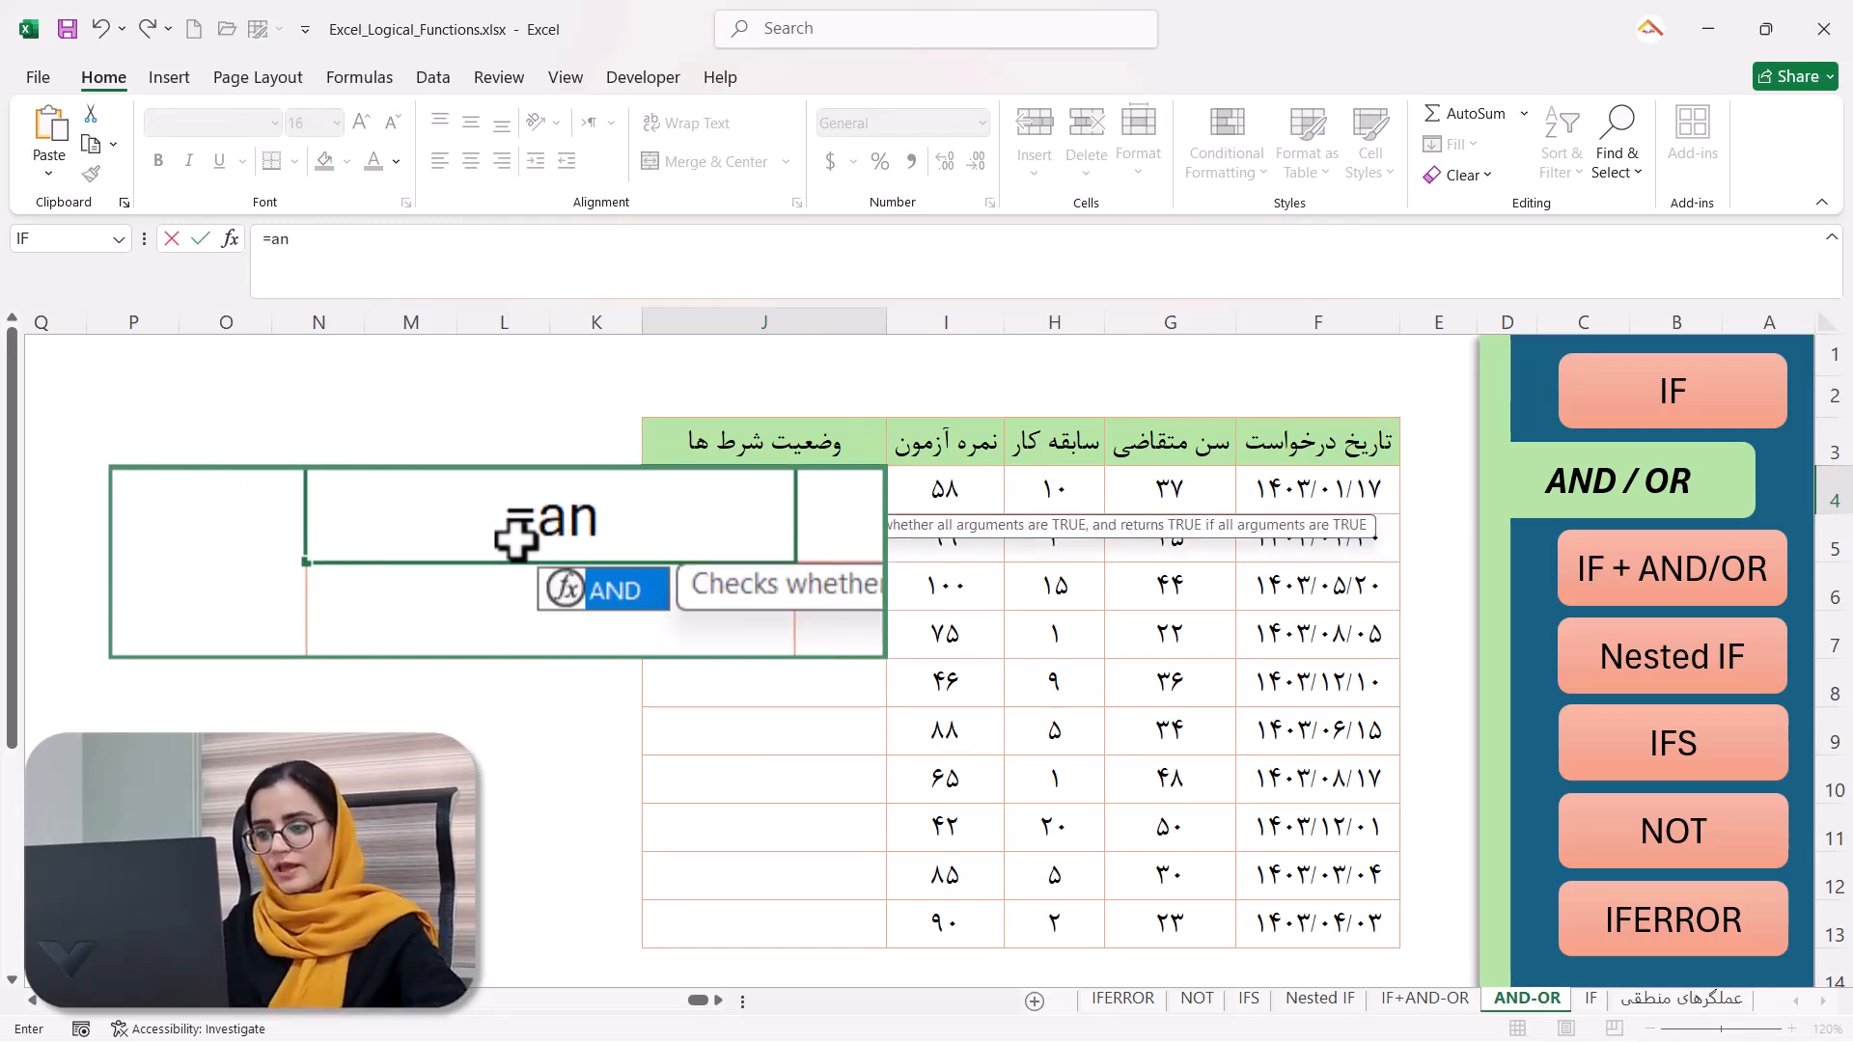
pyautogui.doubleClick(622, 592)
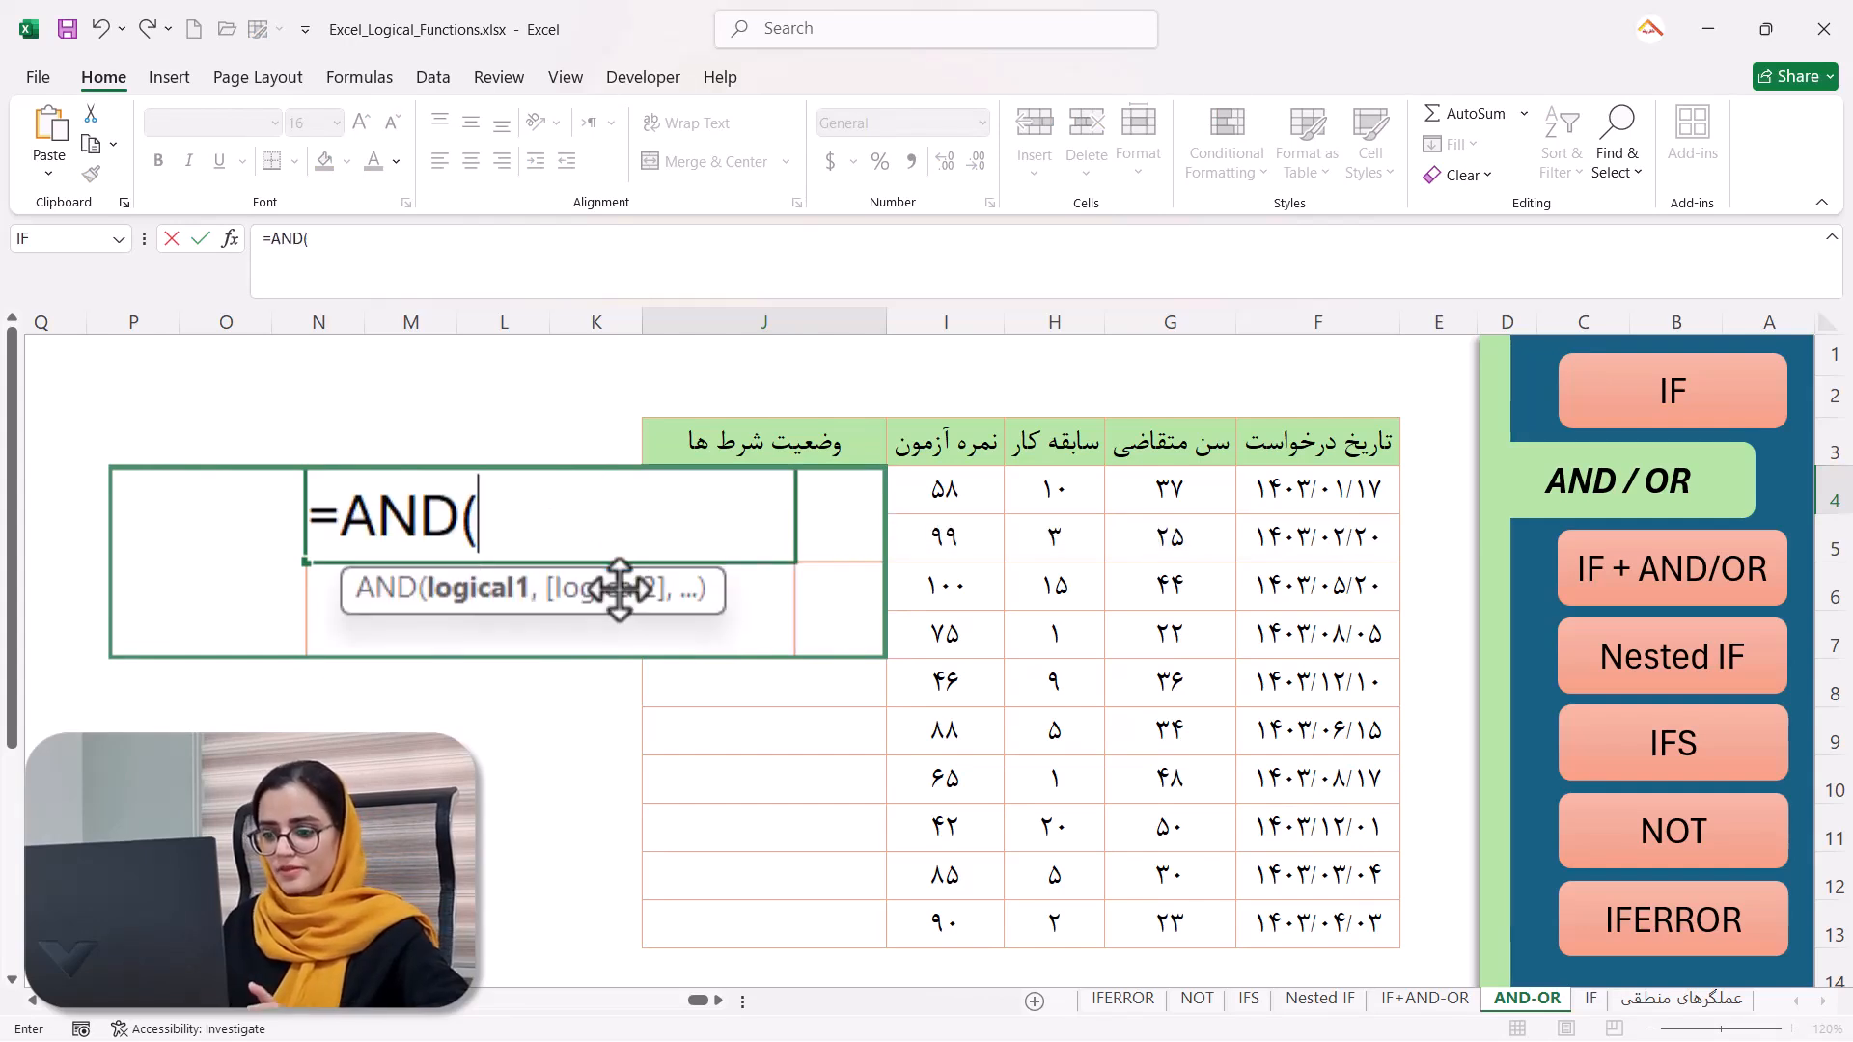
pyautogui.write('o')
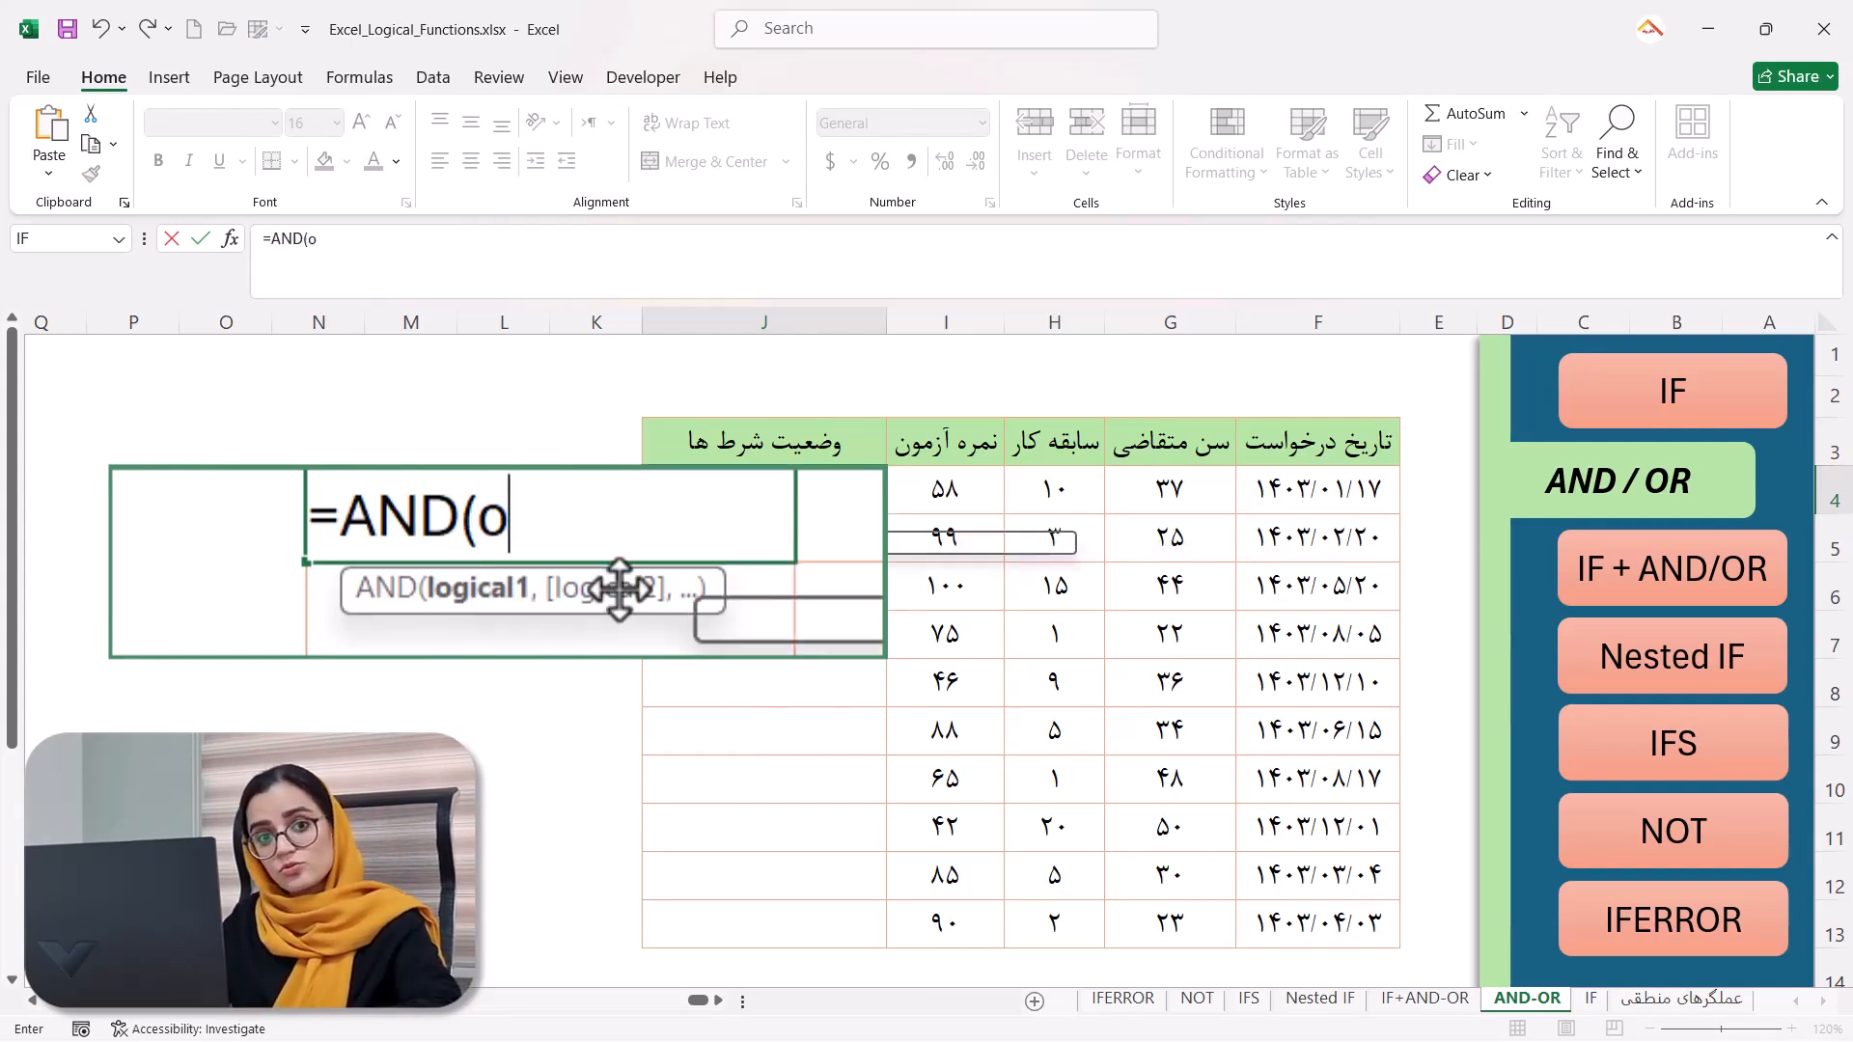
pyautogui.write('r(')
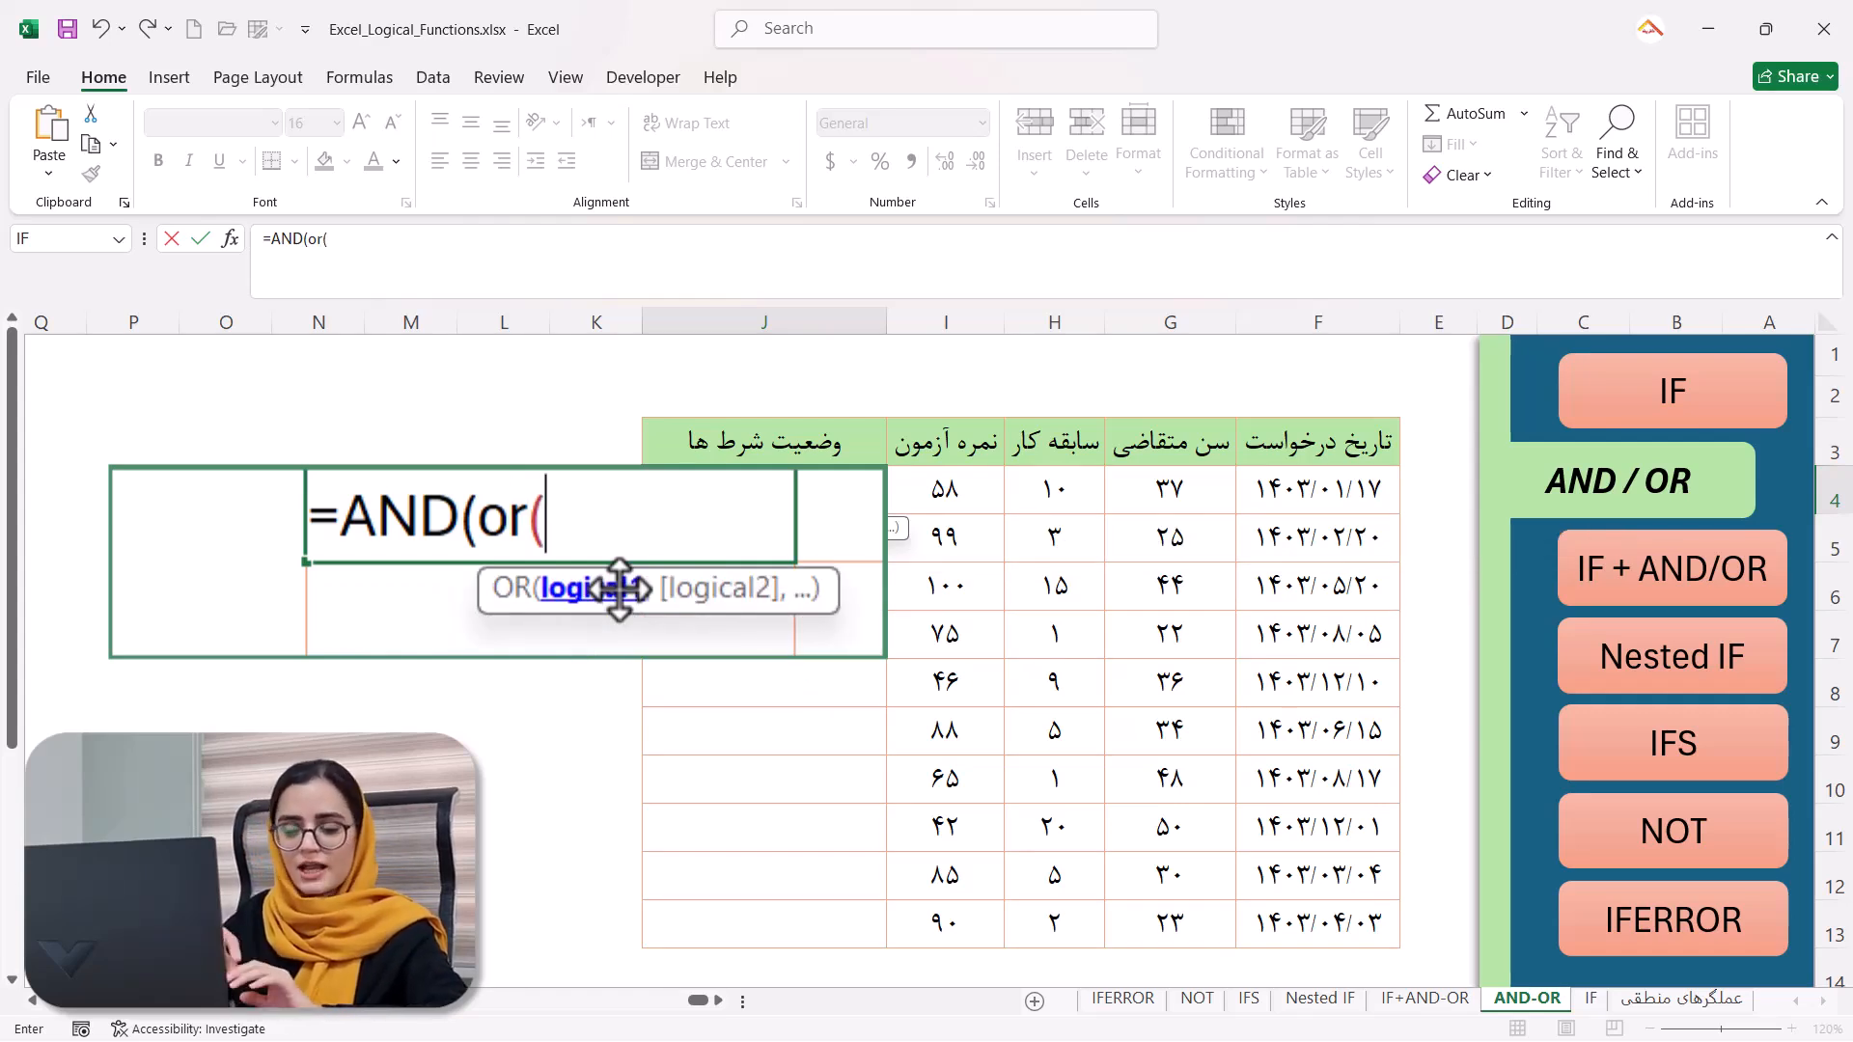
# Fill the nested OR function with the conditions H4>5 and G4<40 and close it.
pyautogui.click(1036, 489)
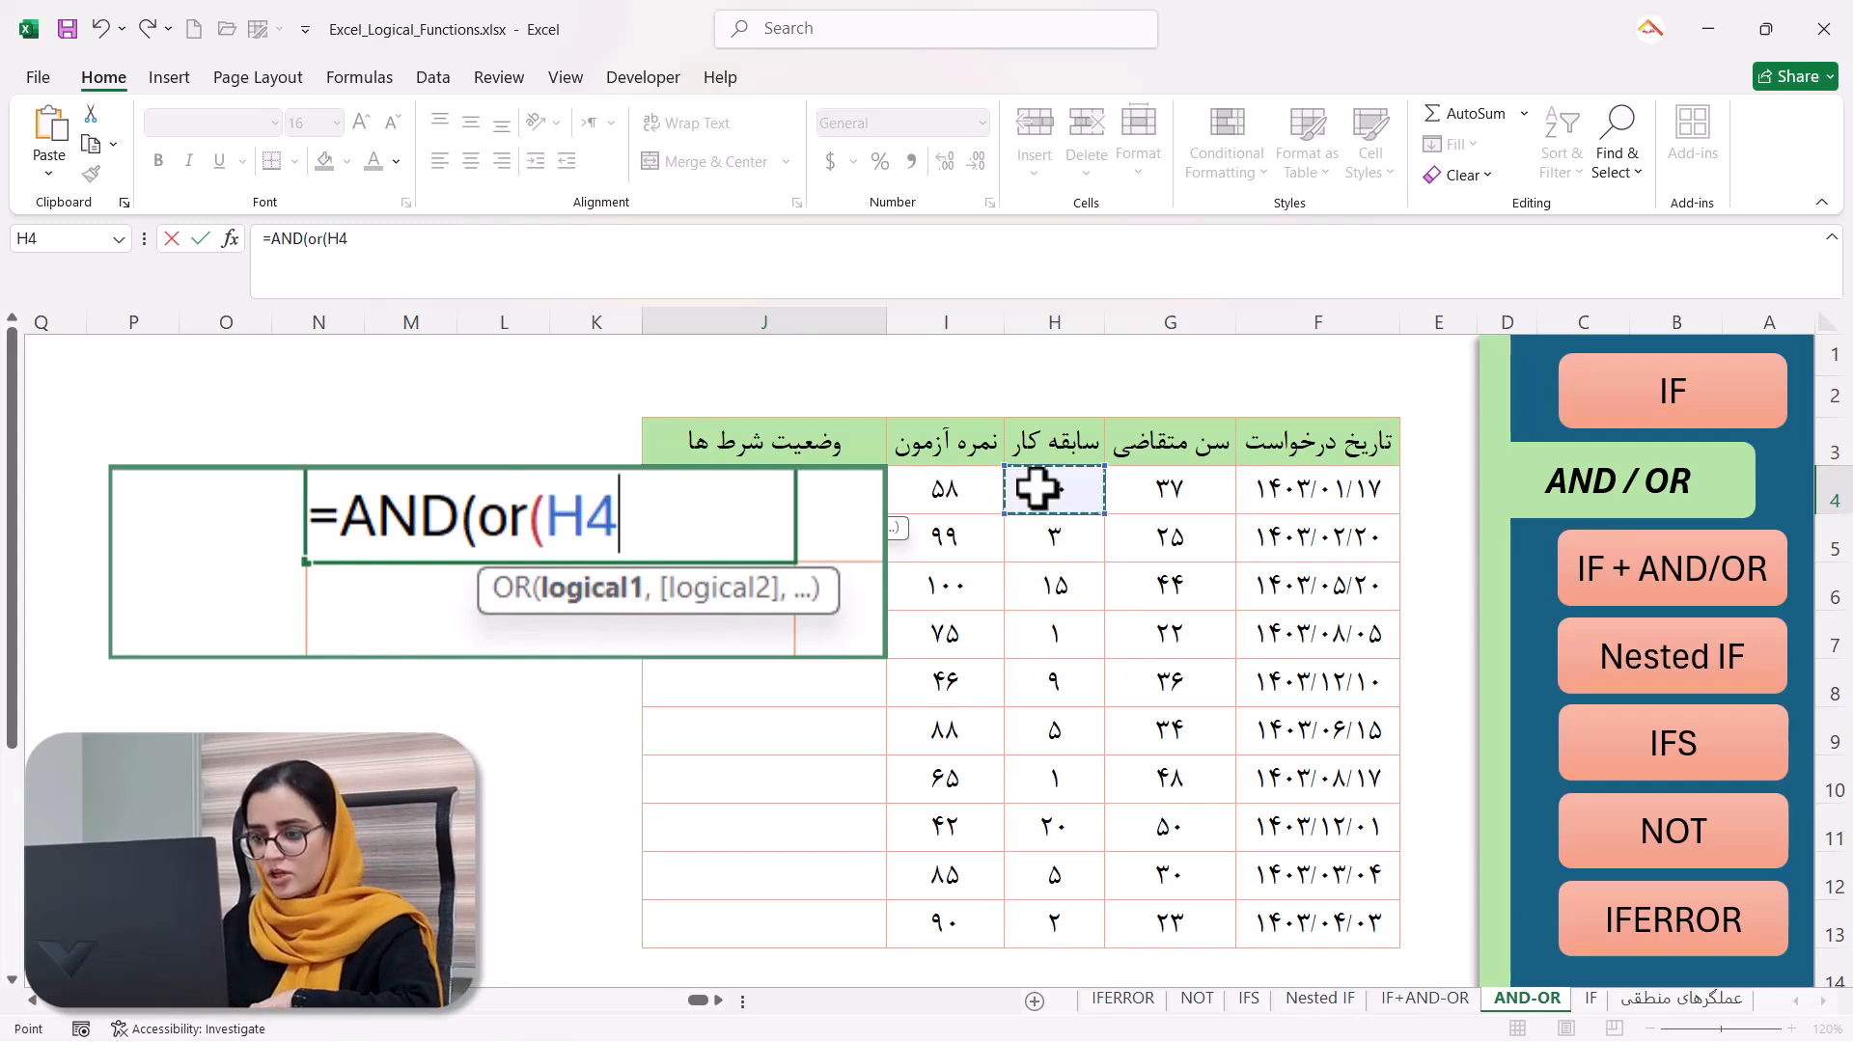
pyautogui.write('>5,')
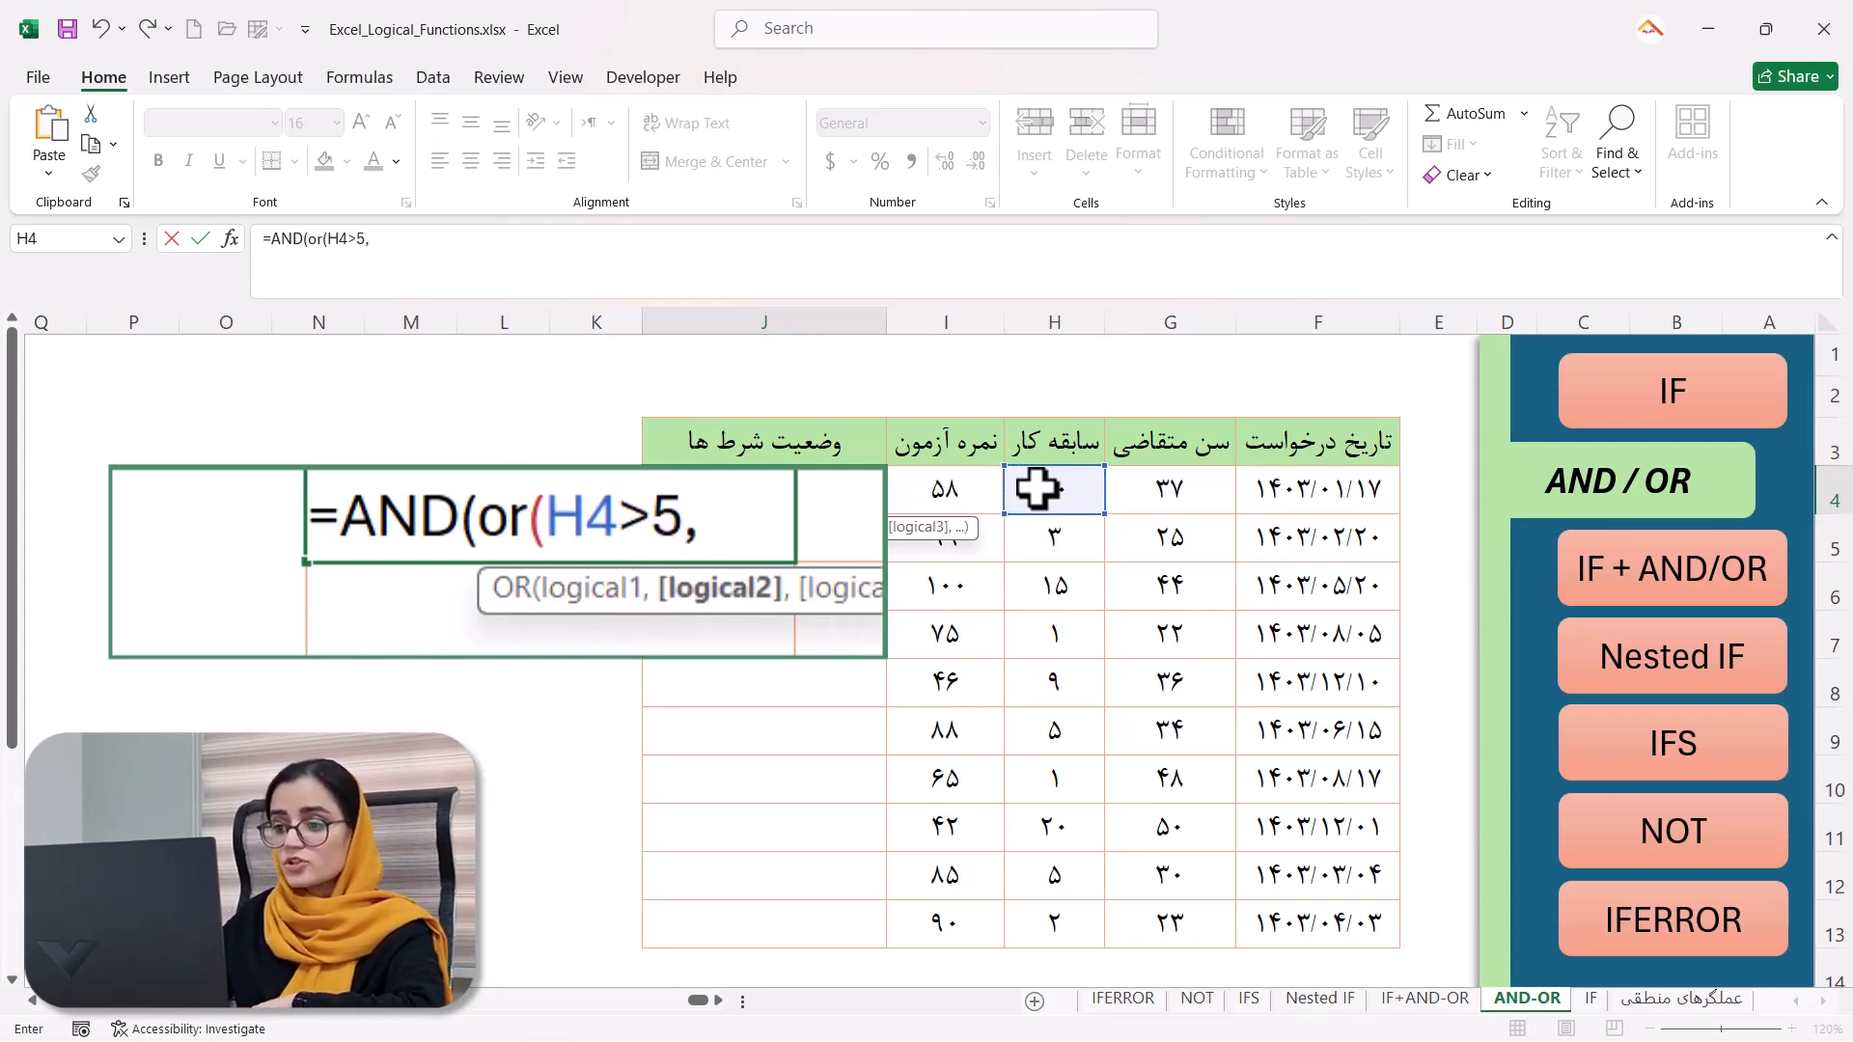
pyautogui.click(1193, 488)
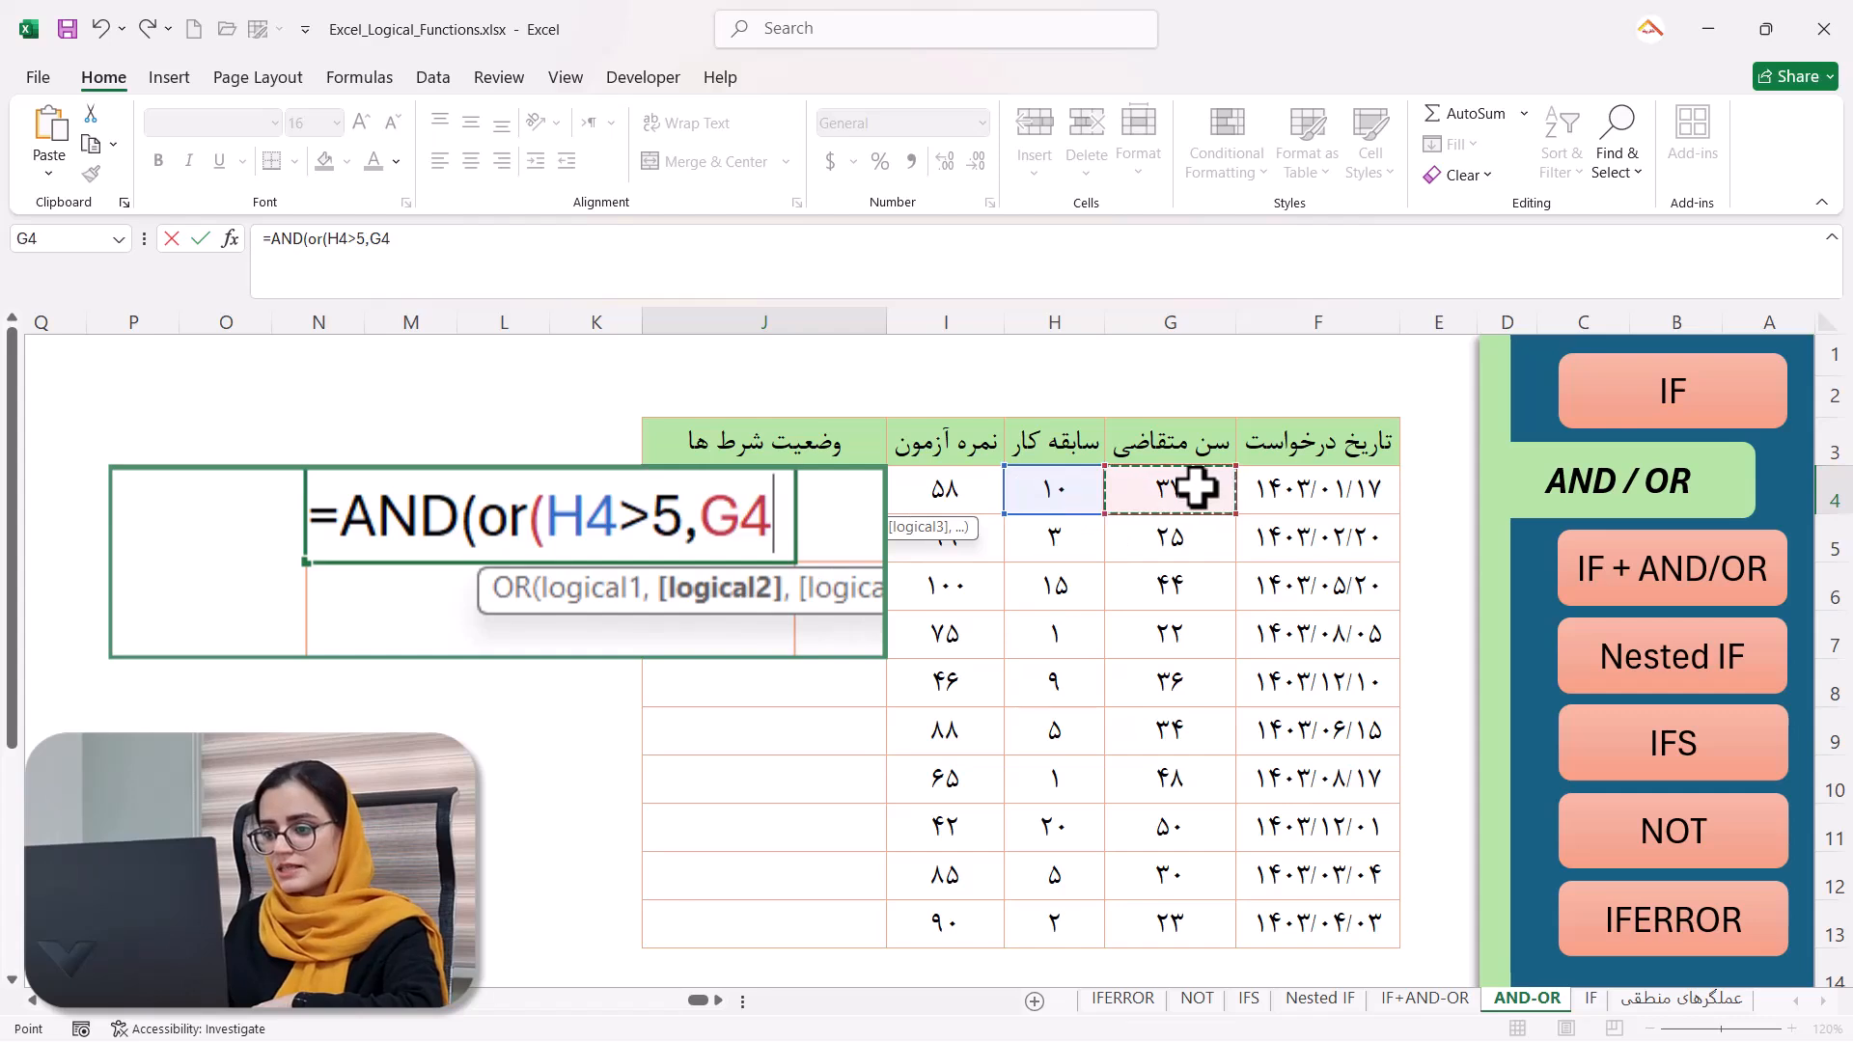
pyautogui.write('<40')
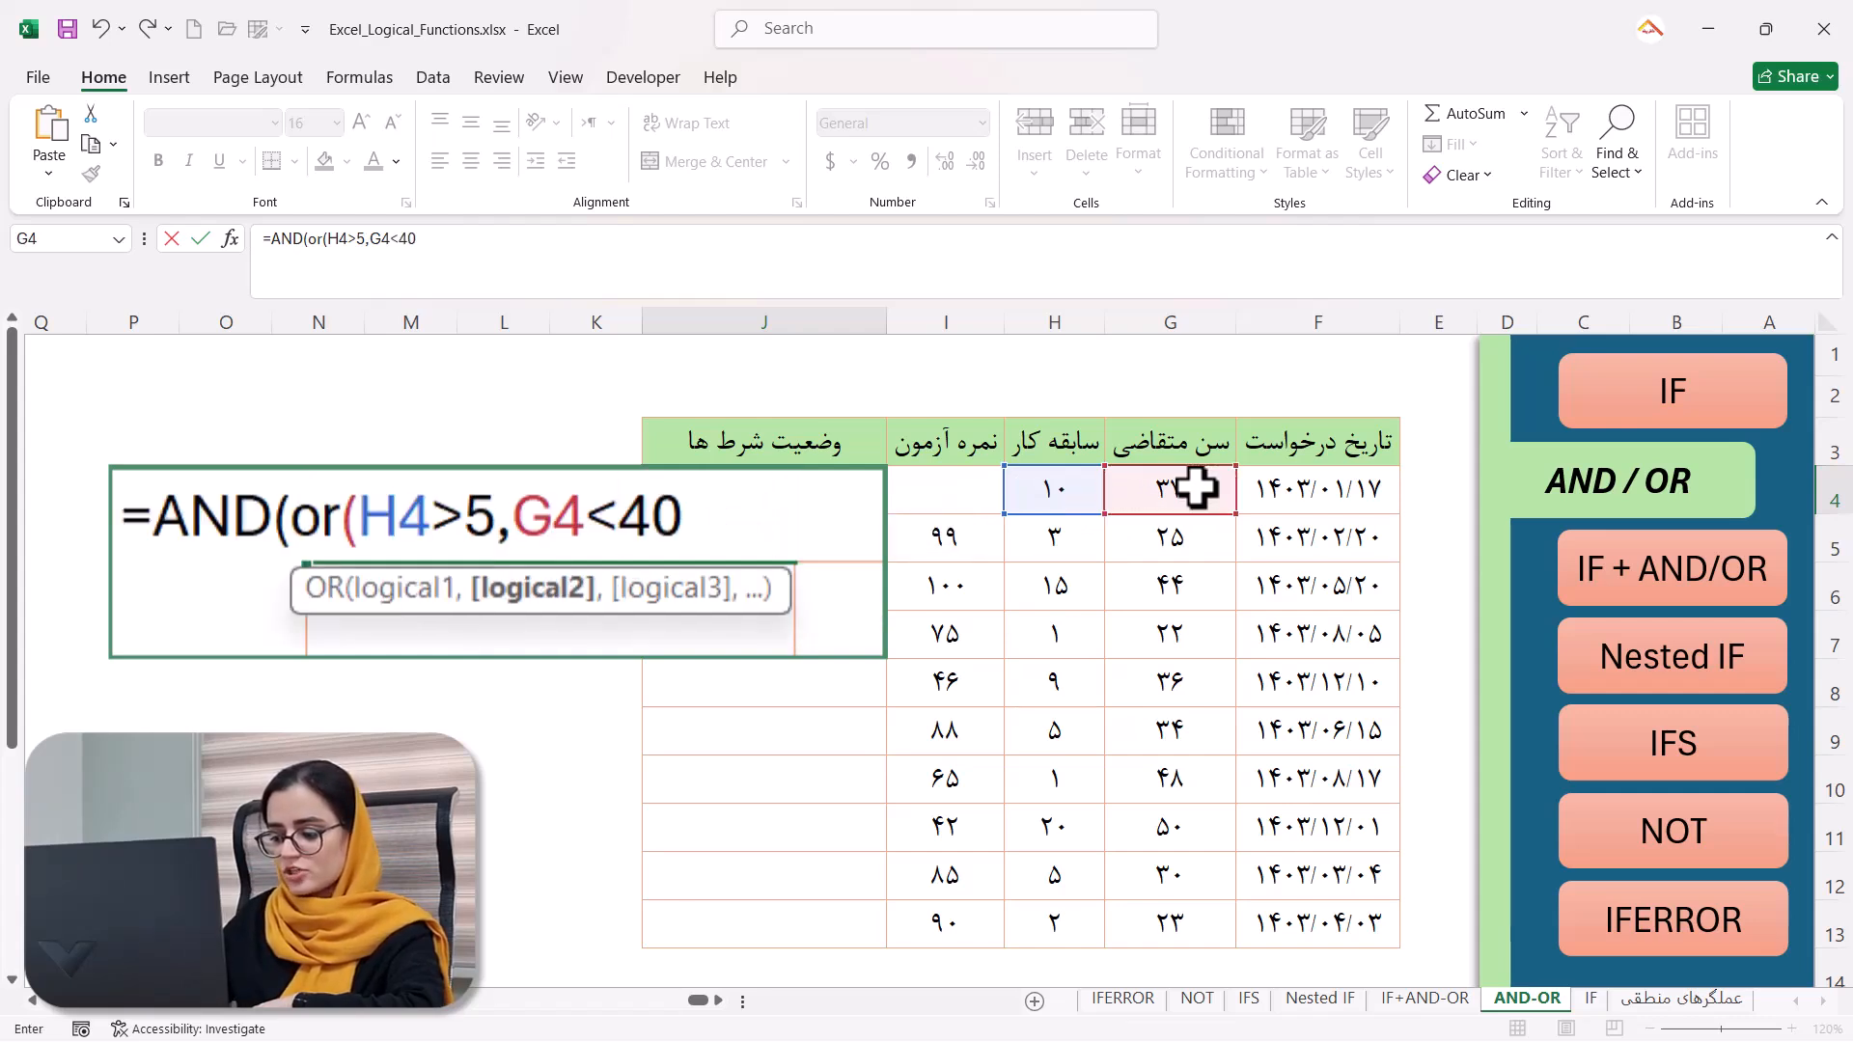
pyautogui.write(')')
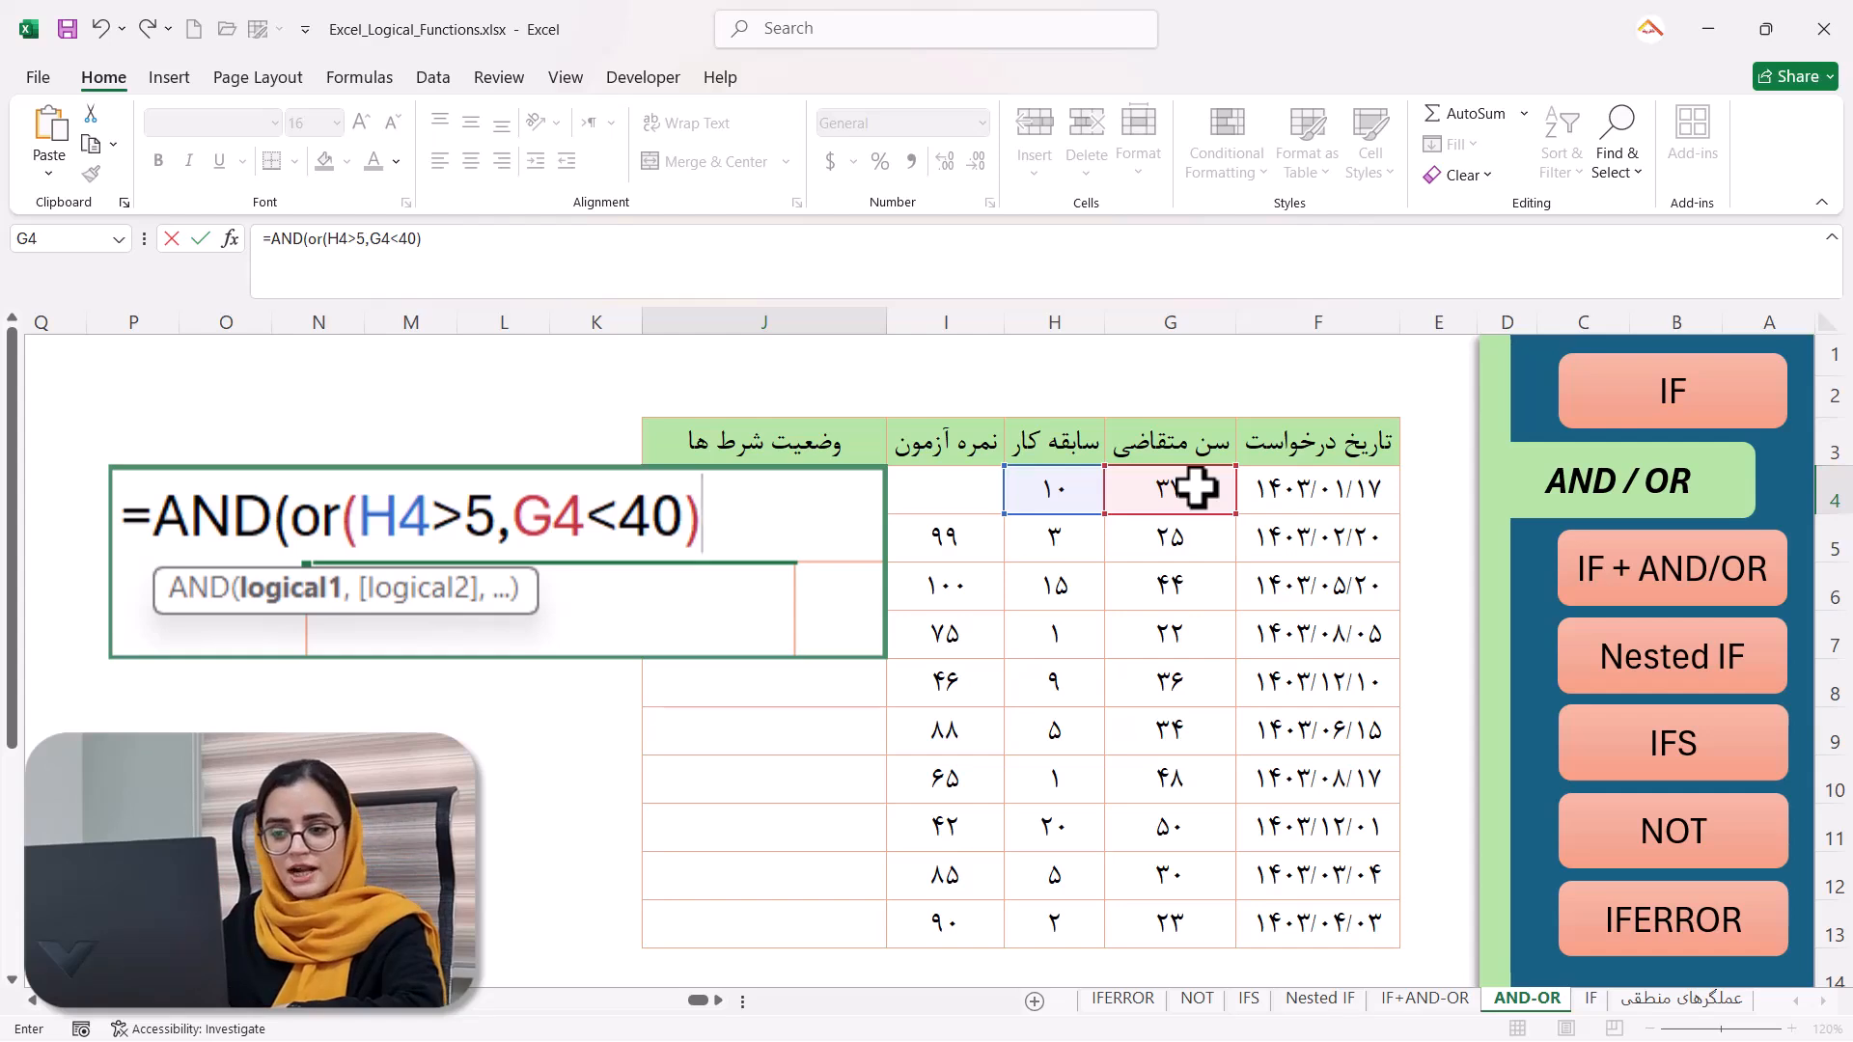
# Complete the AND function with the condition I4>70 and fill the formula from J4 down to J13.
pyautogui.write(',')
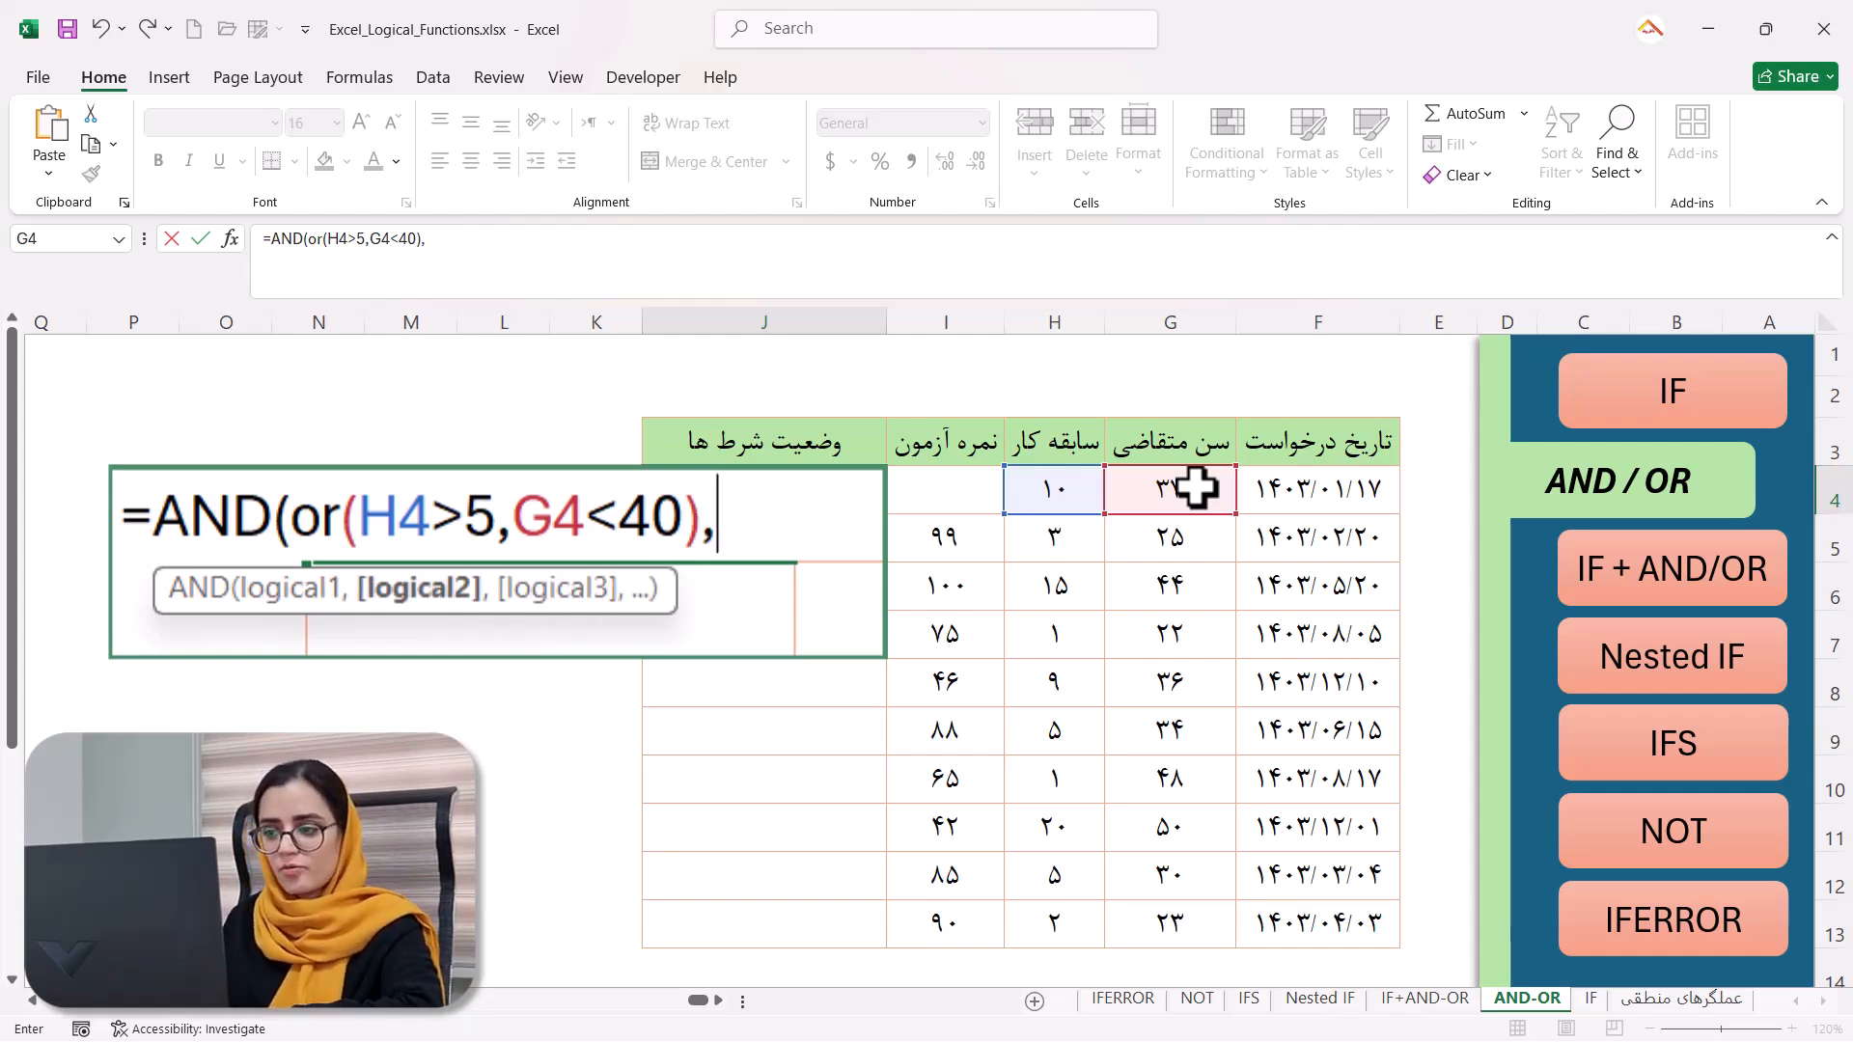
pyautogui.write('i4')
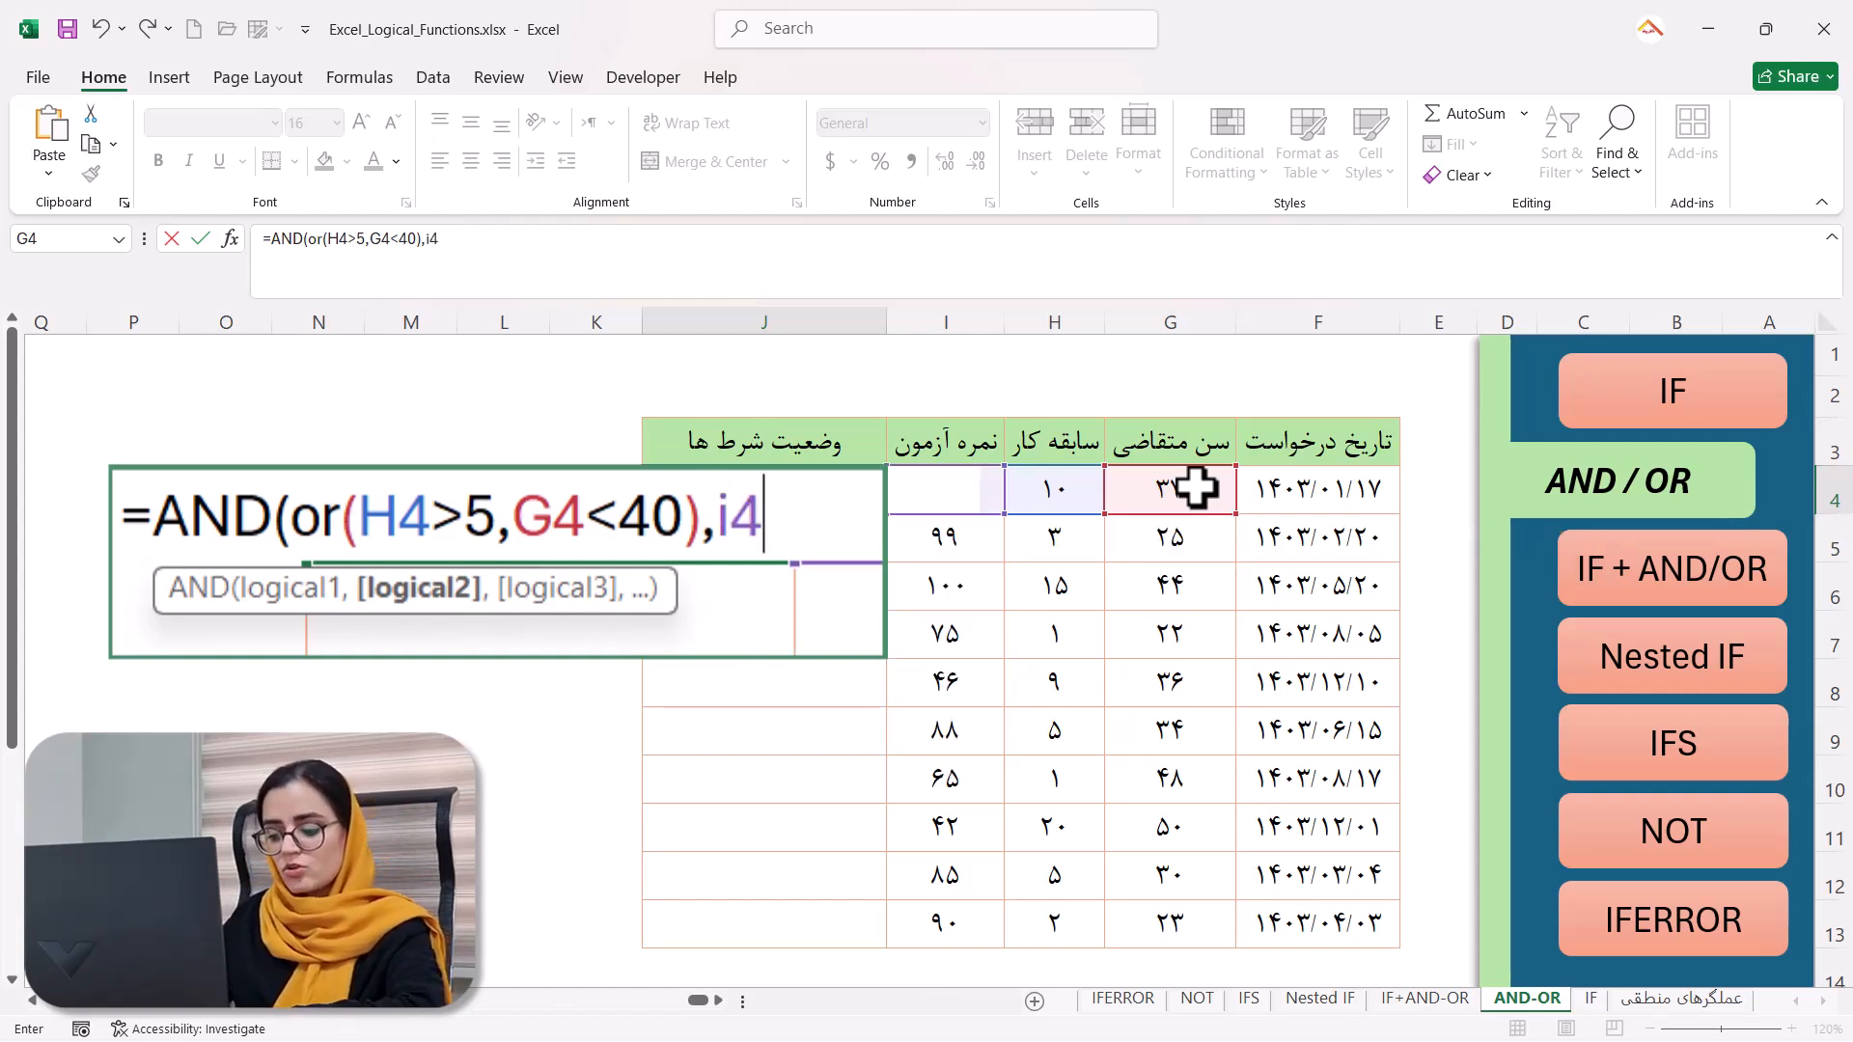
pyautogui.write('>70)')
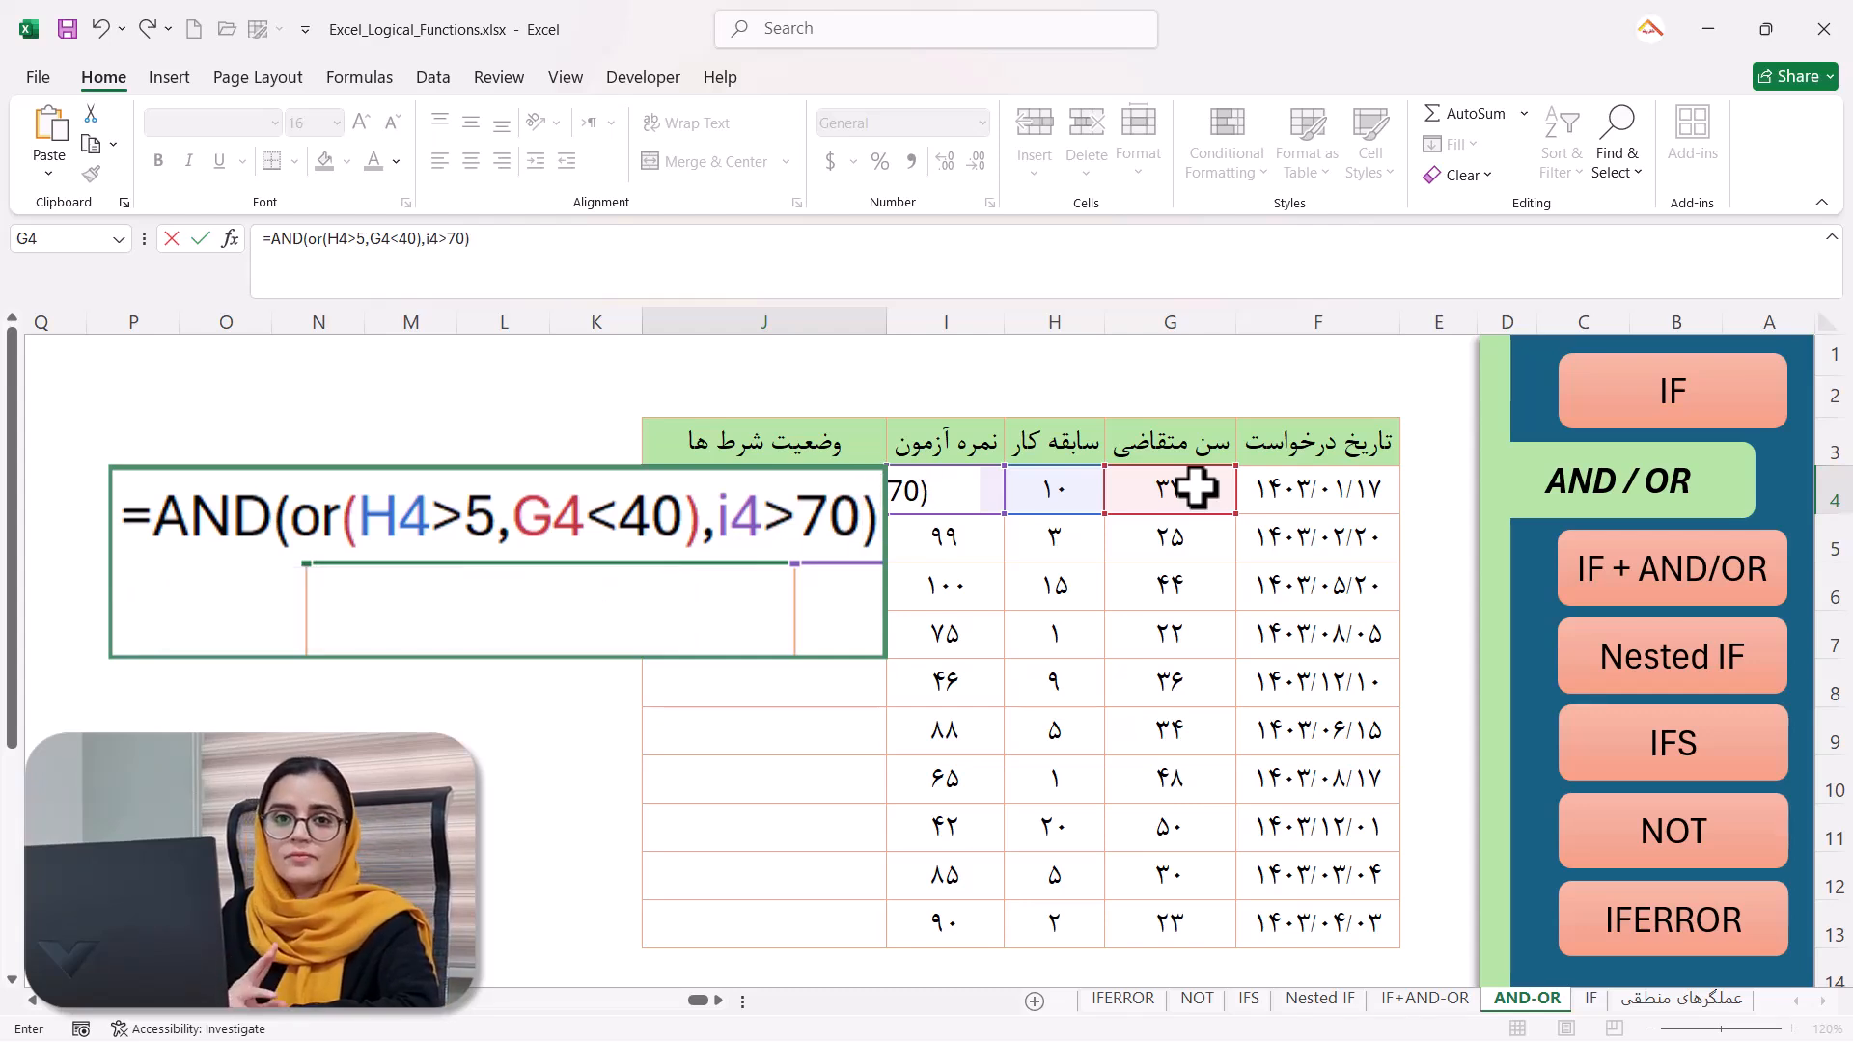
pyautogui.press('Return')
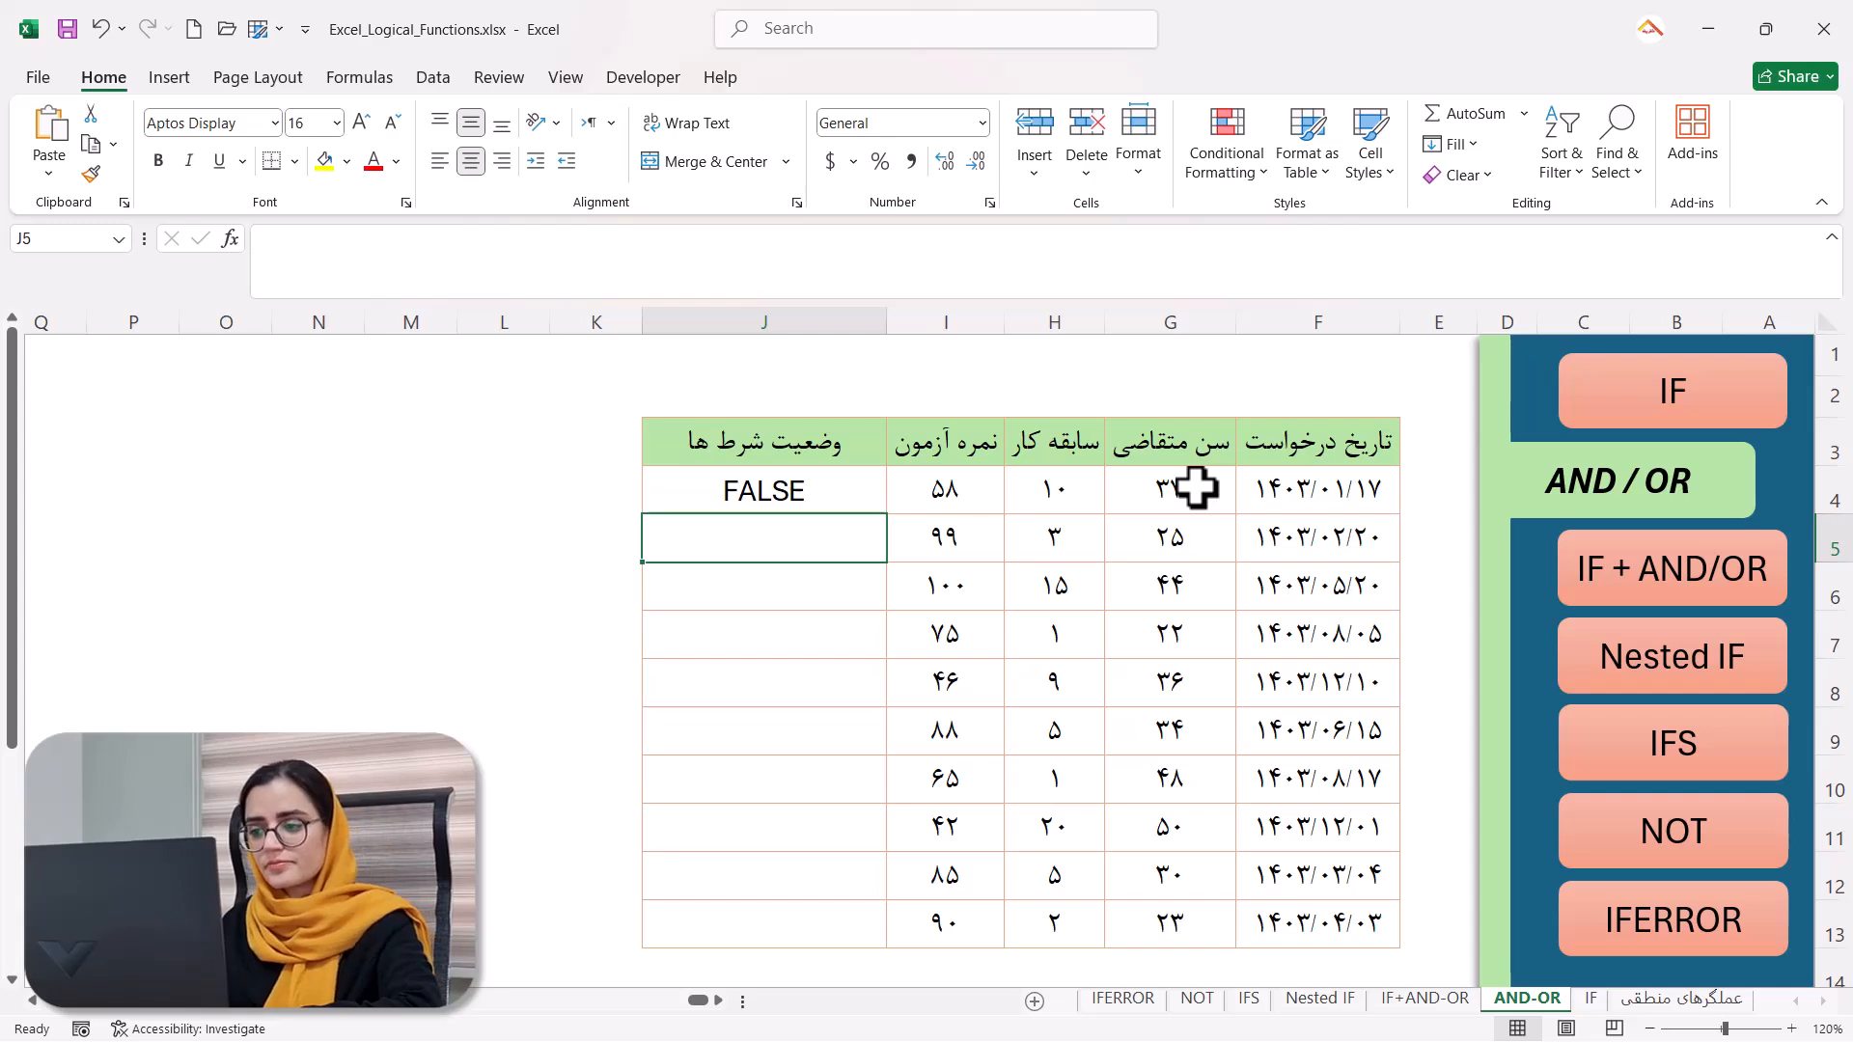
pyautogui.click(785, 499)
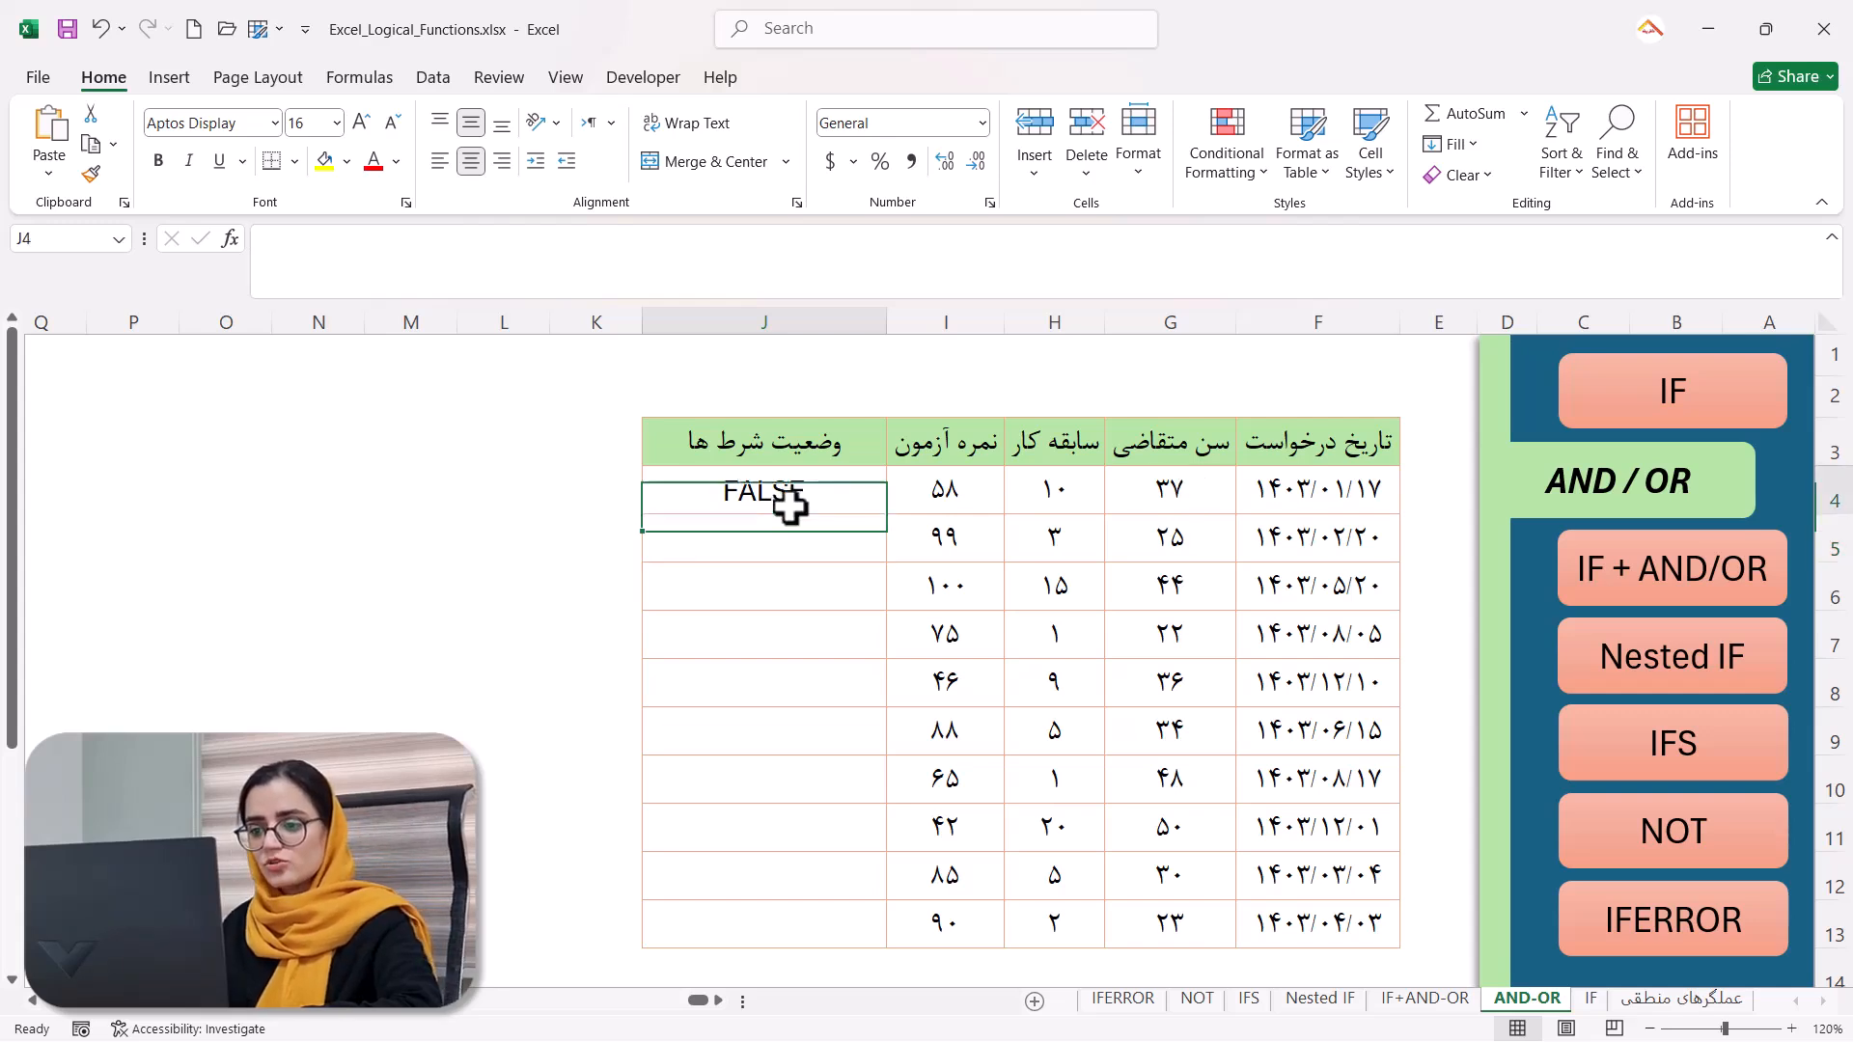
pyautogui.doubleClick(645, 516)
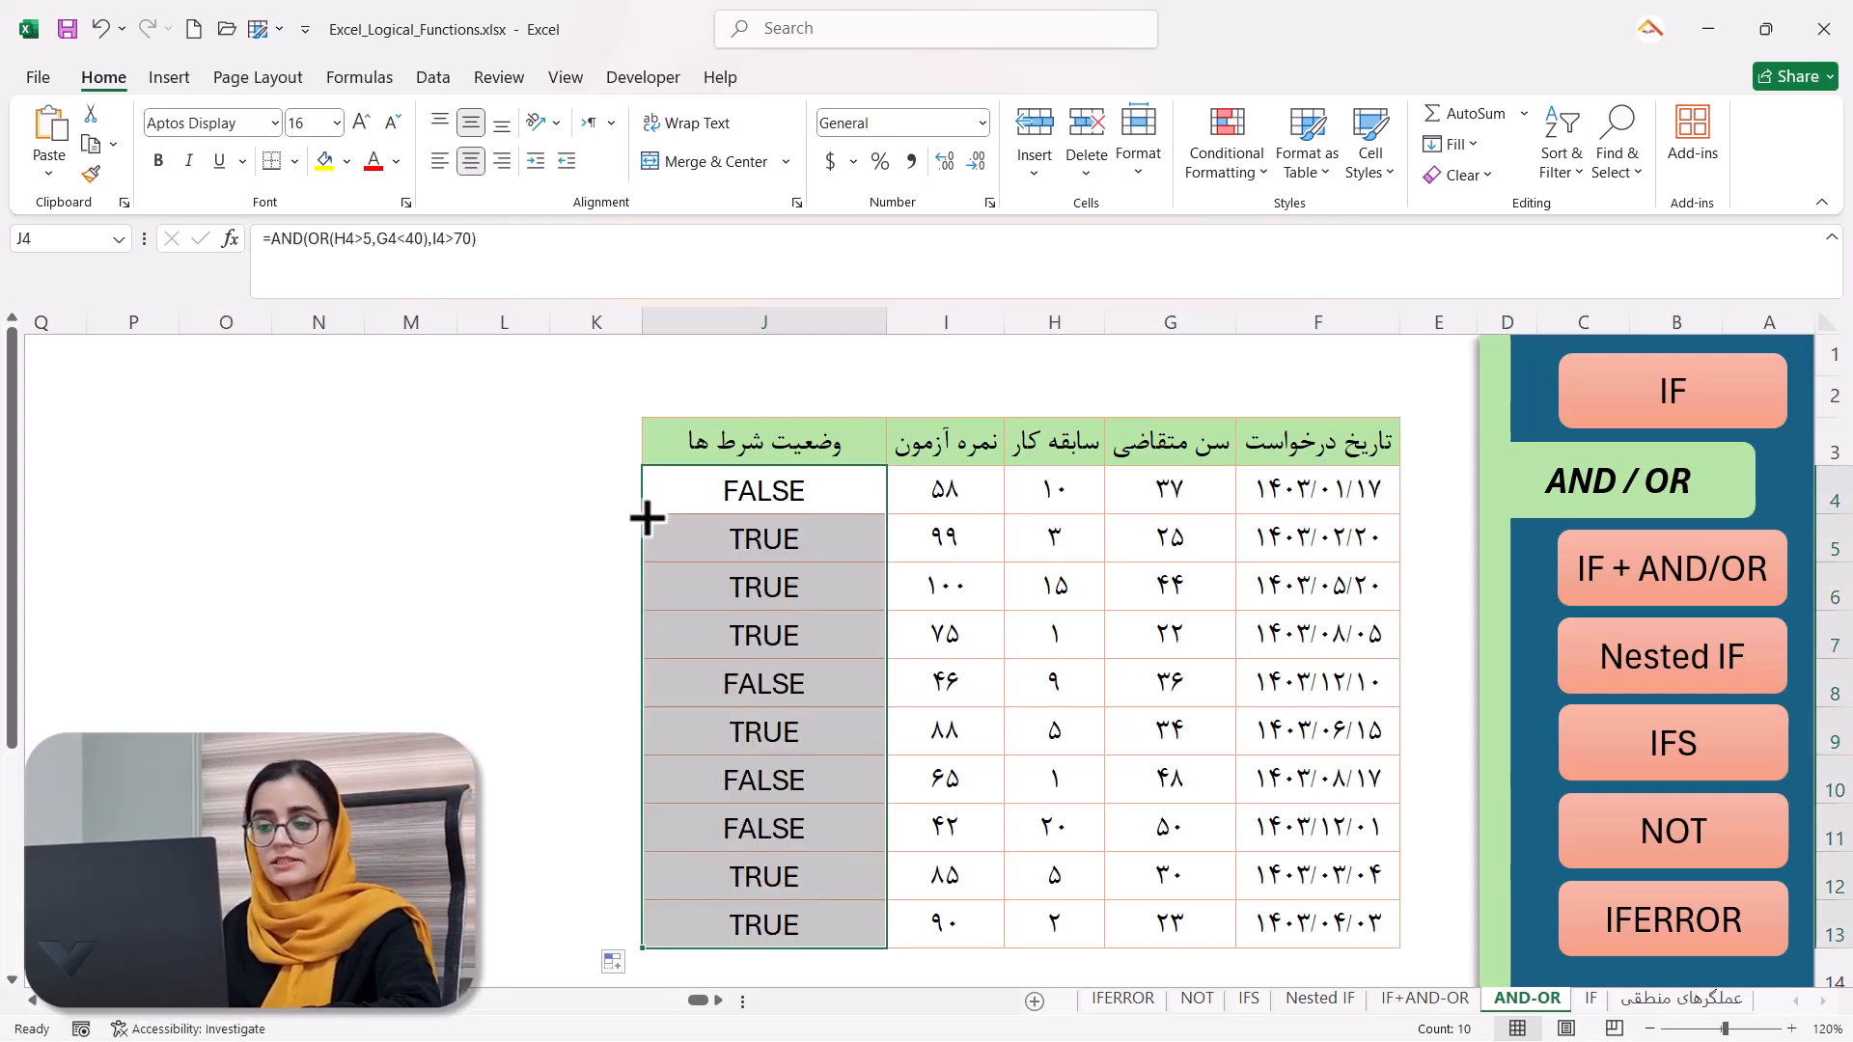
pyautogui.click(749, 538)
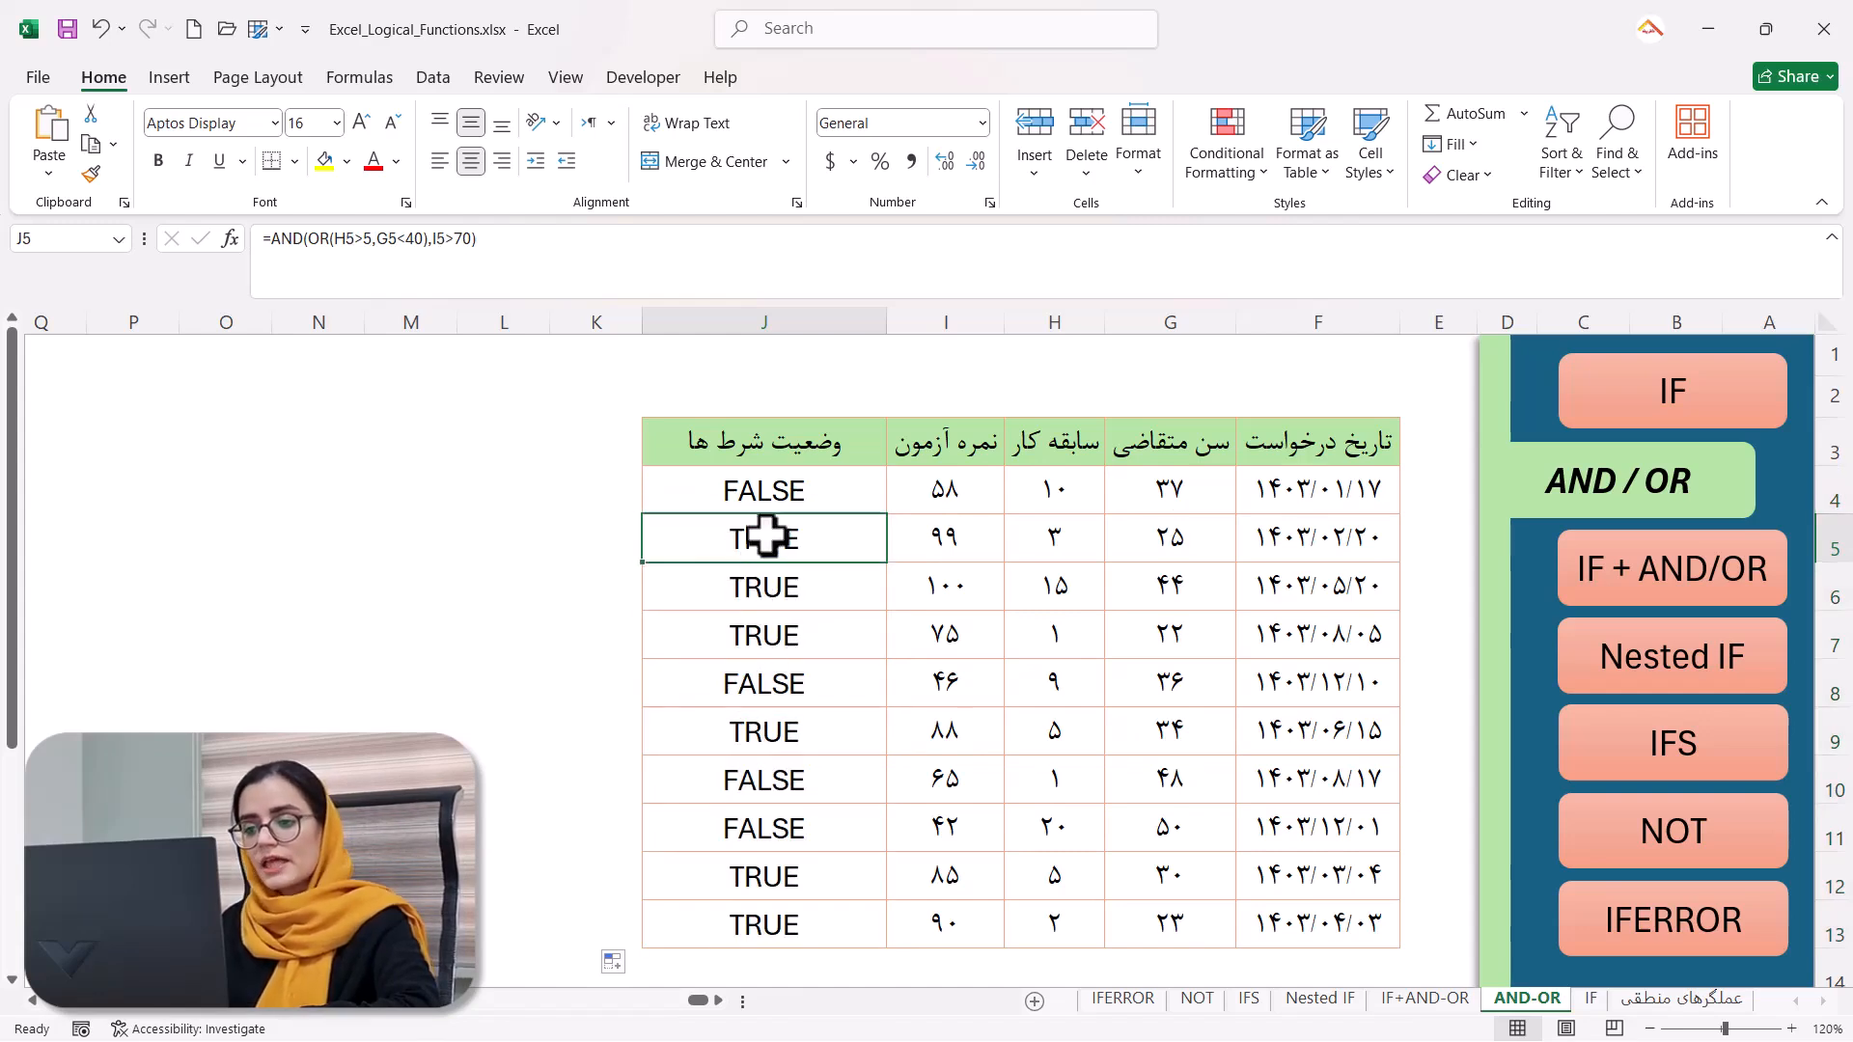
pyautogui.click(768, 492)
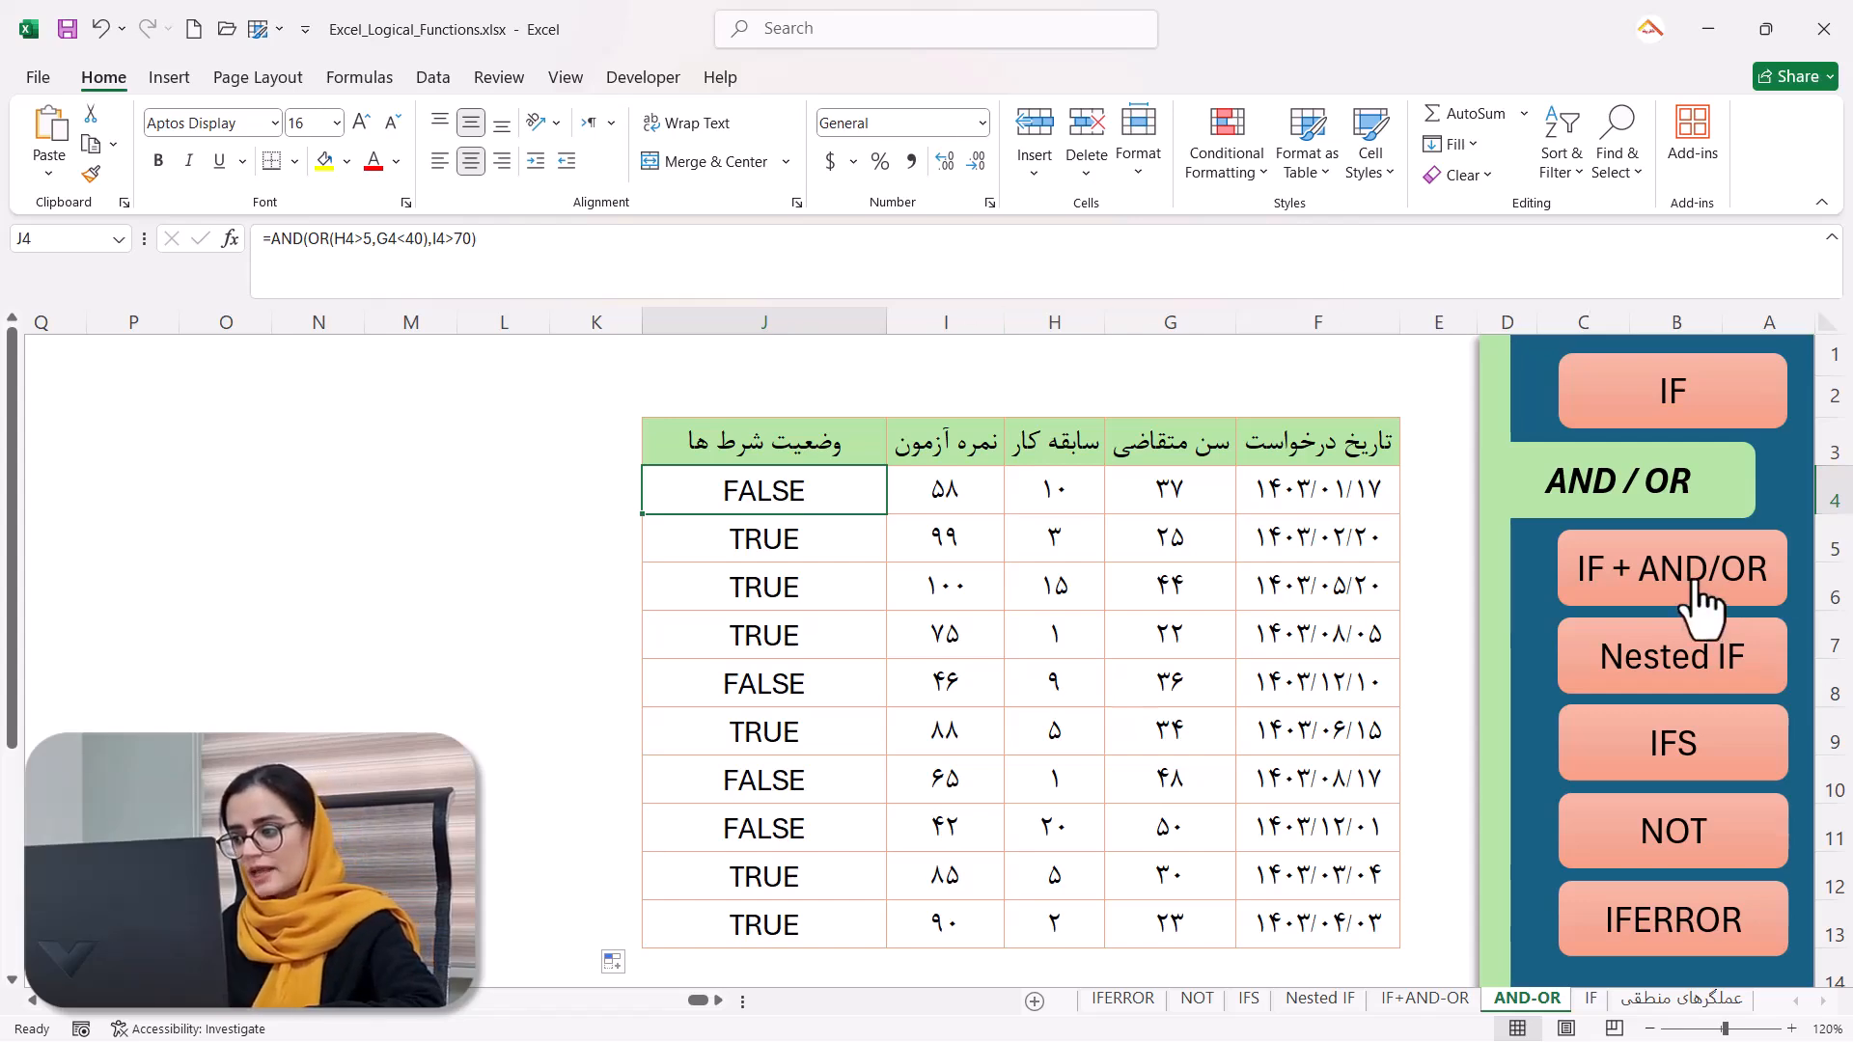
# Go to the IF+AND-OR sheet and start an IF formula in J4 with the logical test AND(I4>50,H4>5).
pyautogui.click(1766, 593)
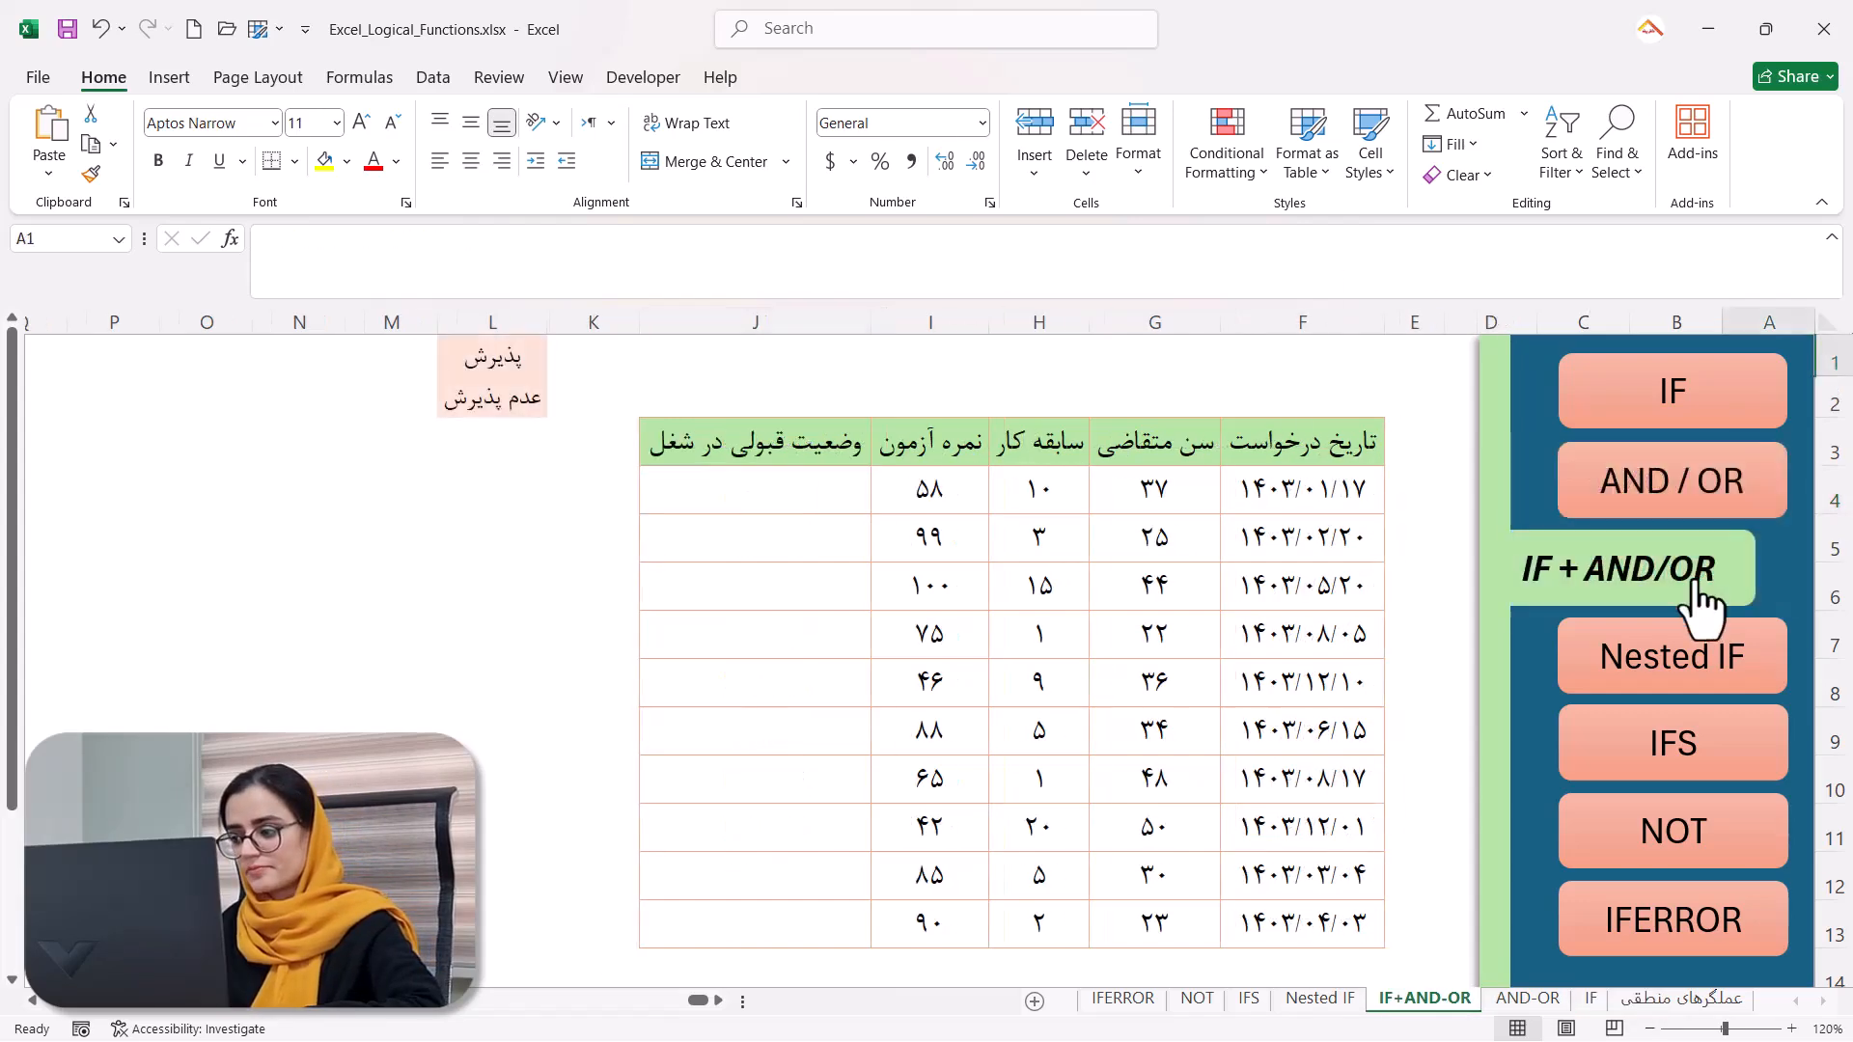
pyautogui.click(789, 492)
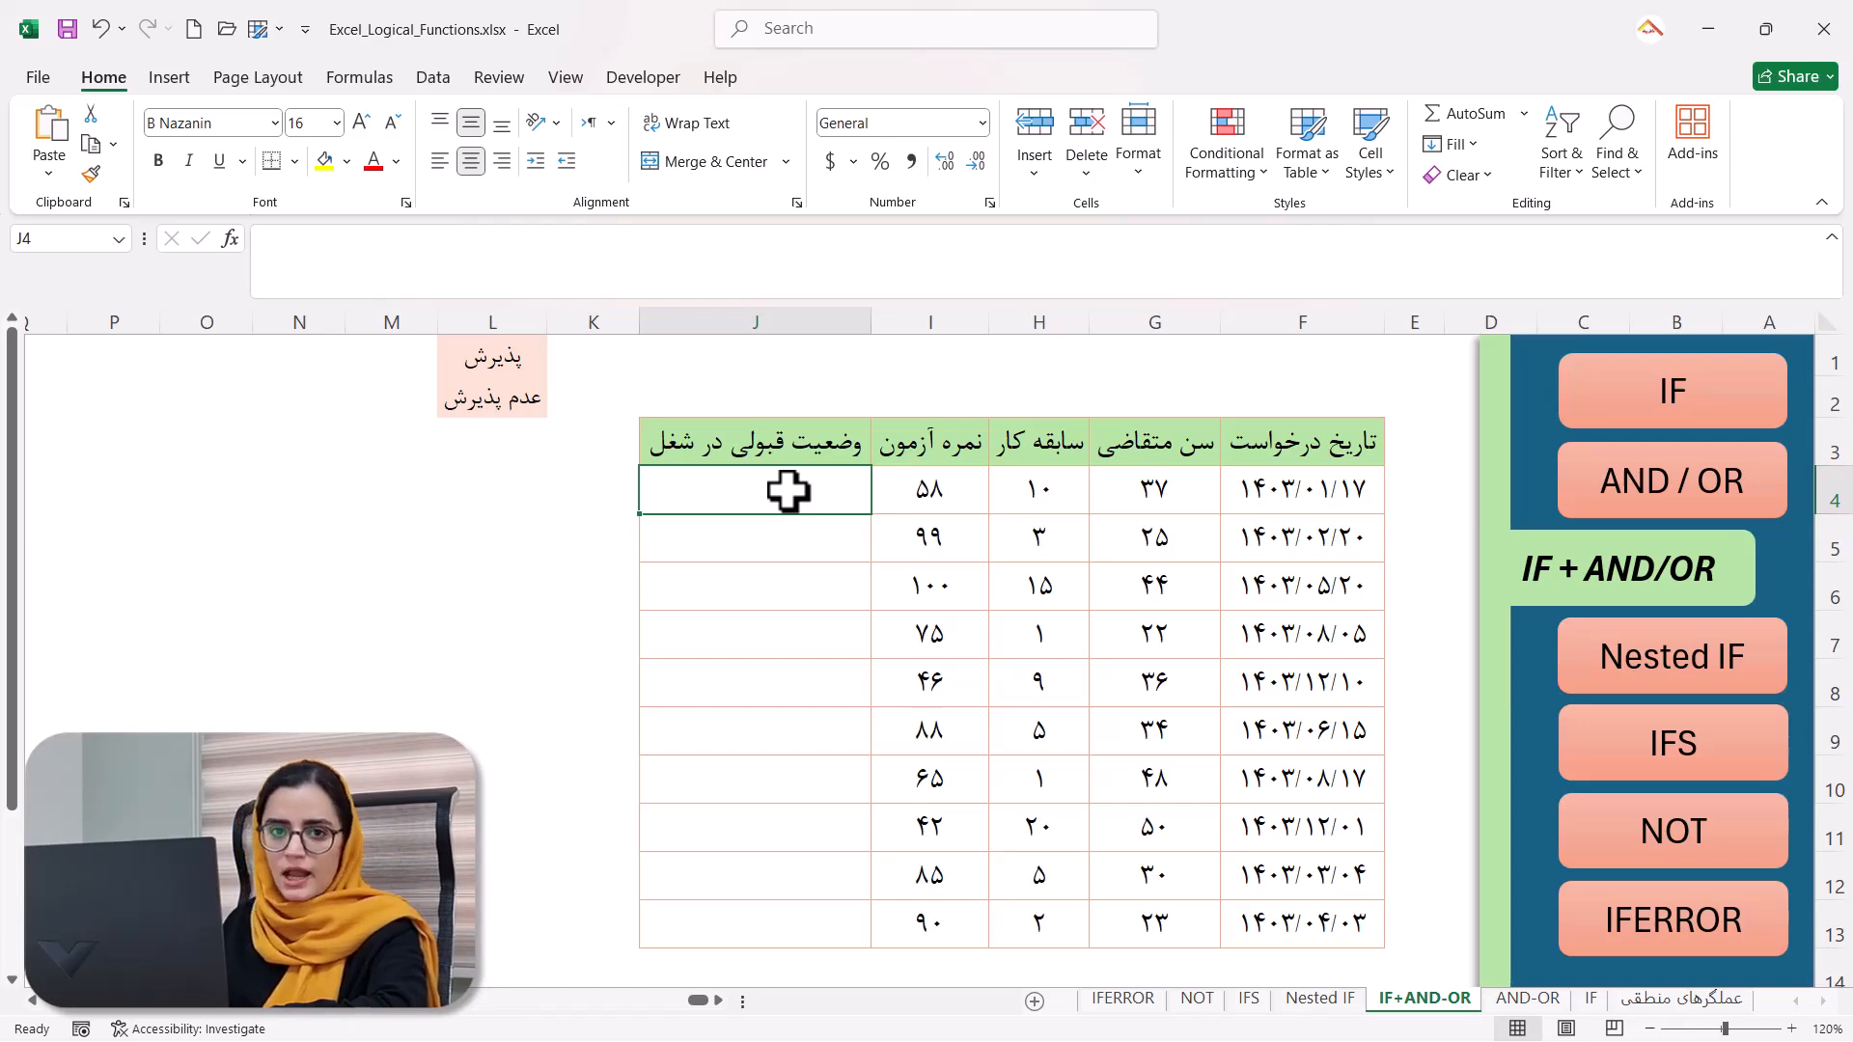
pyautogui.write('=i')
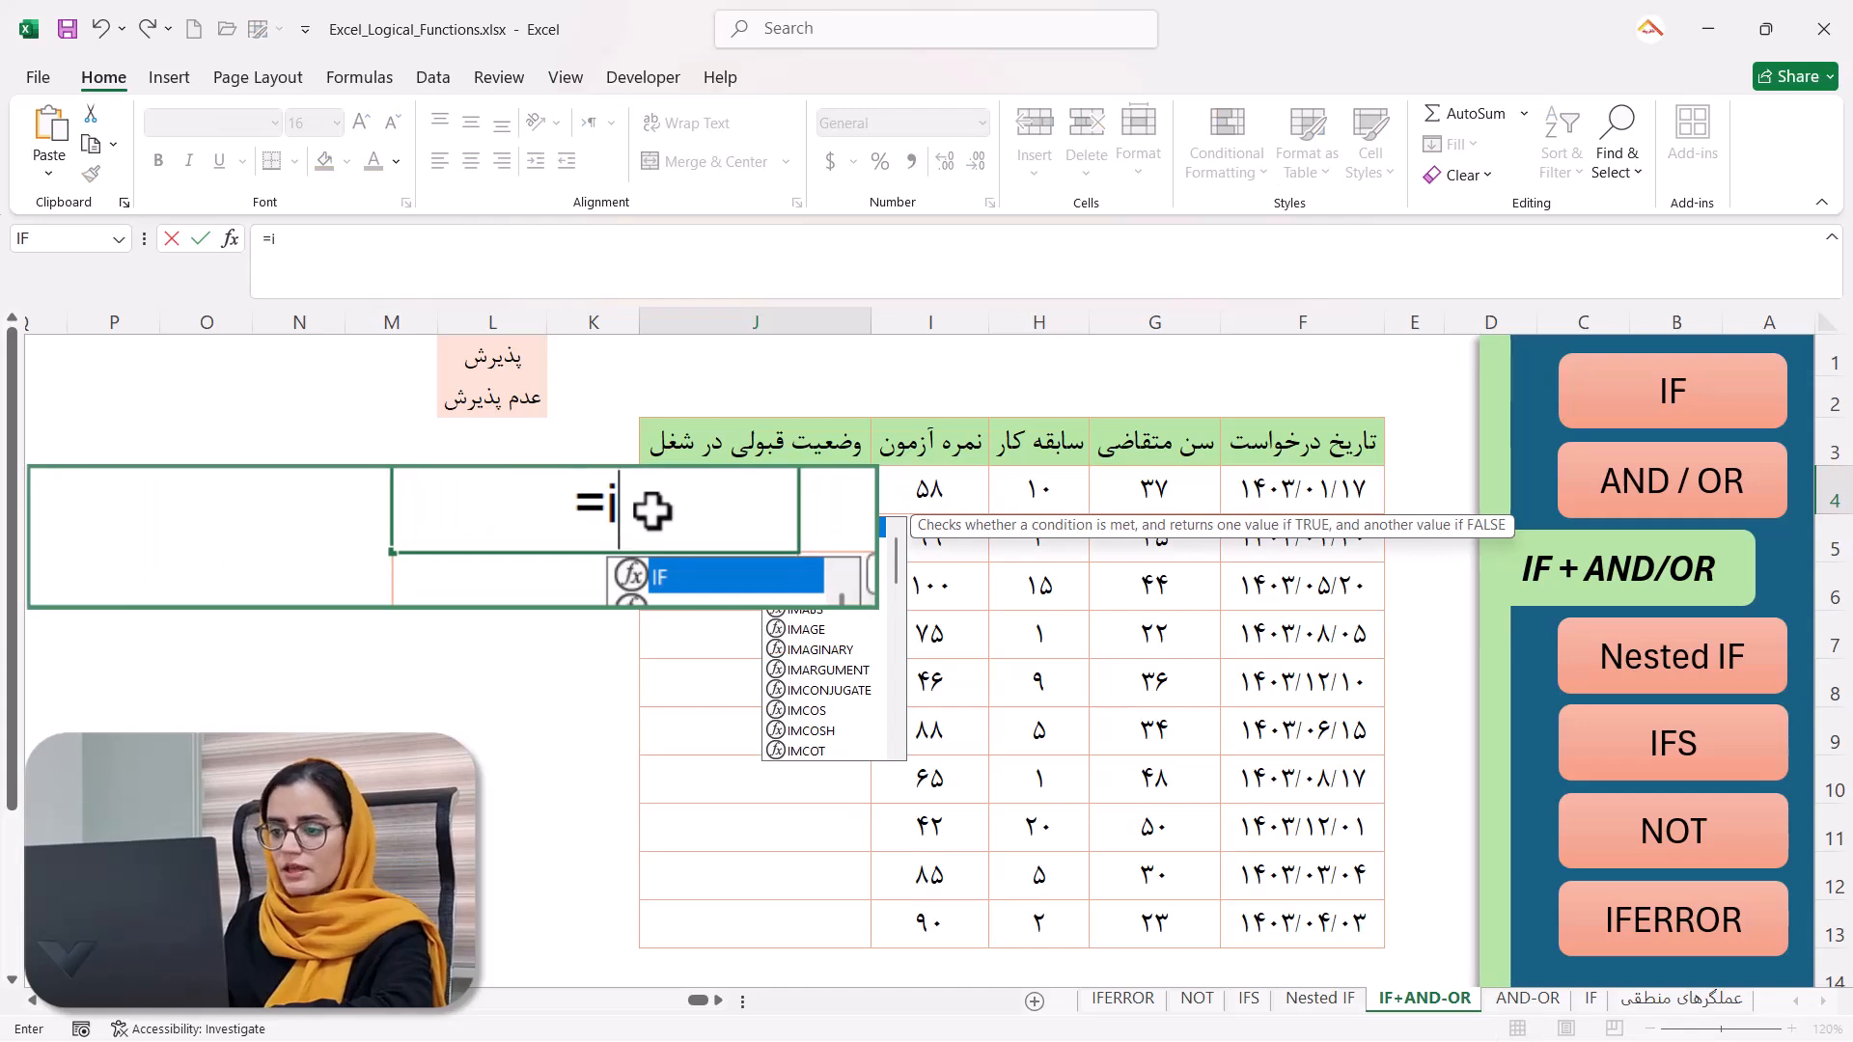
pyautogui.doubleClick(649, 577)
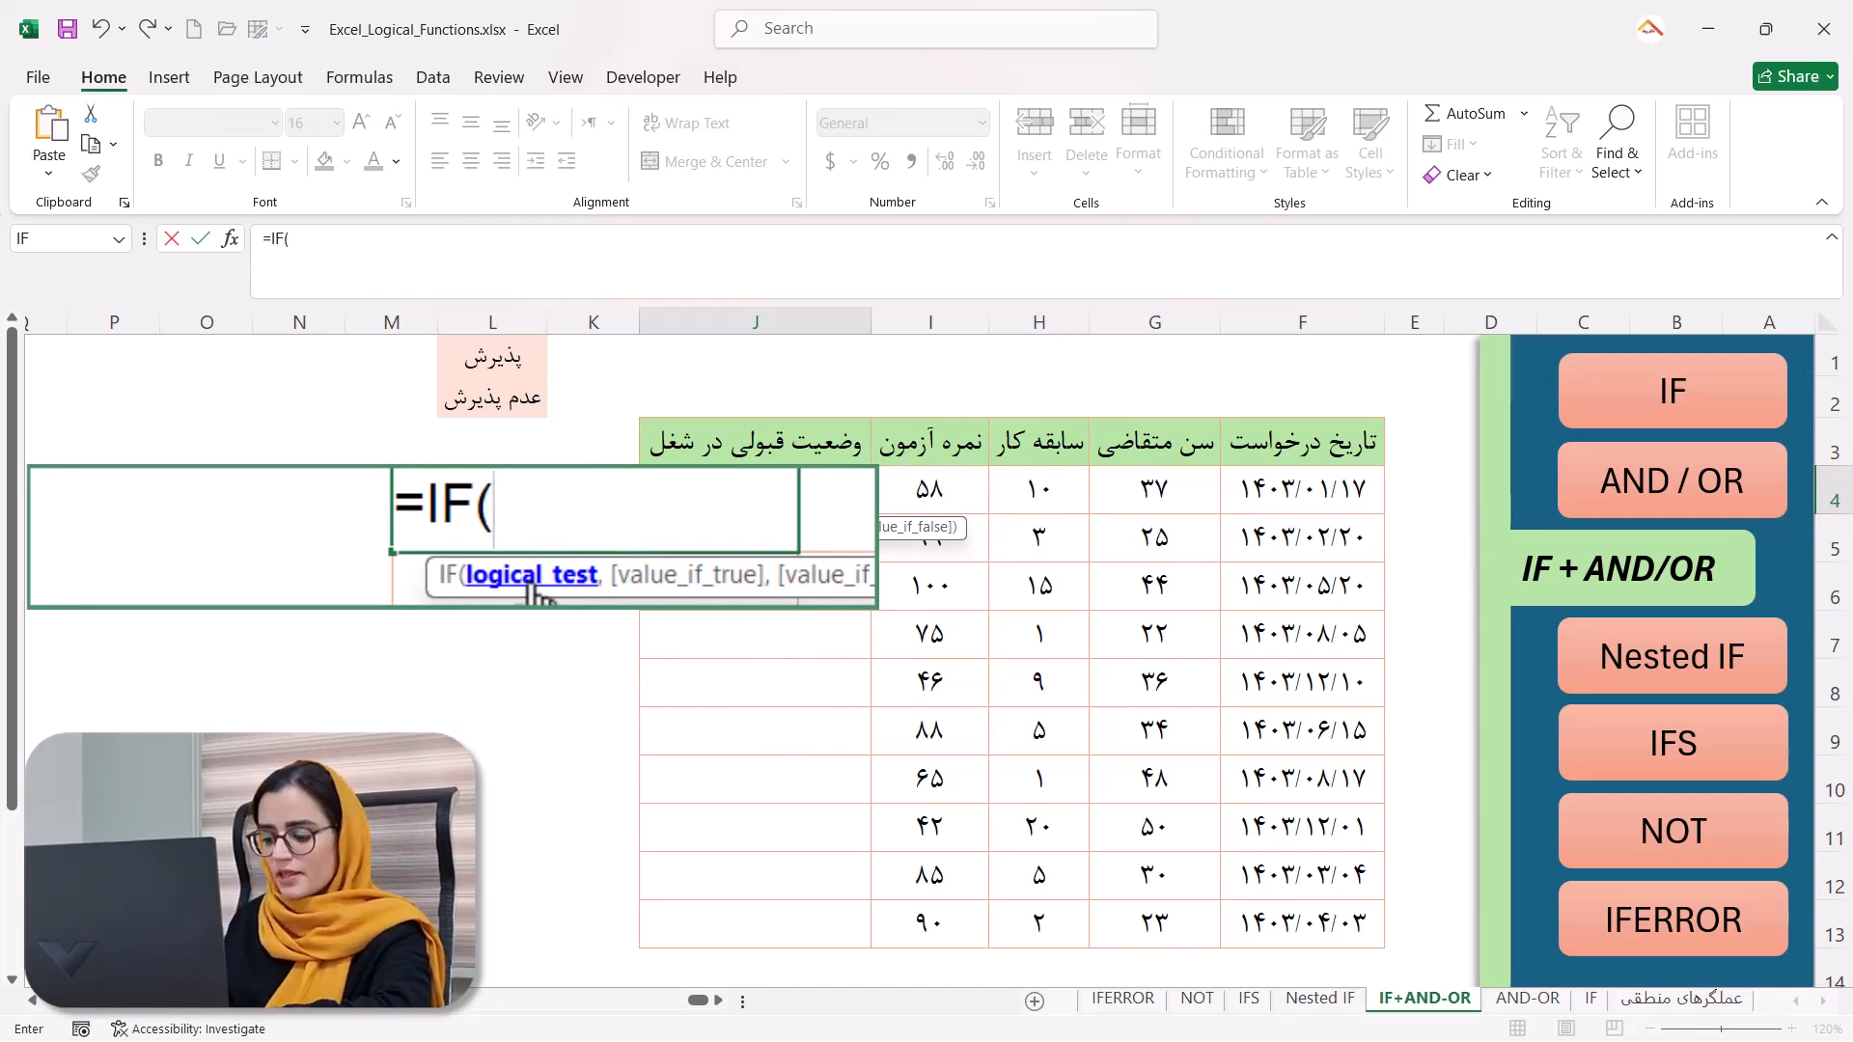
pyautogui.write('and')
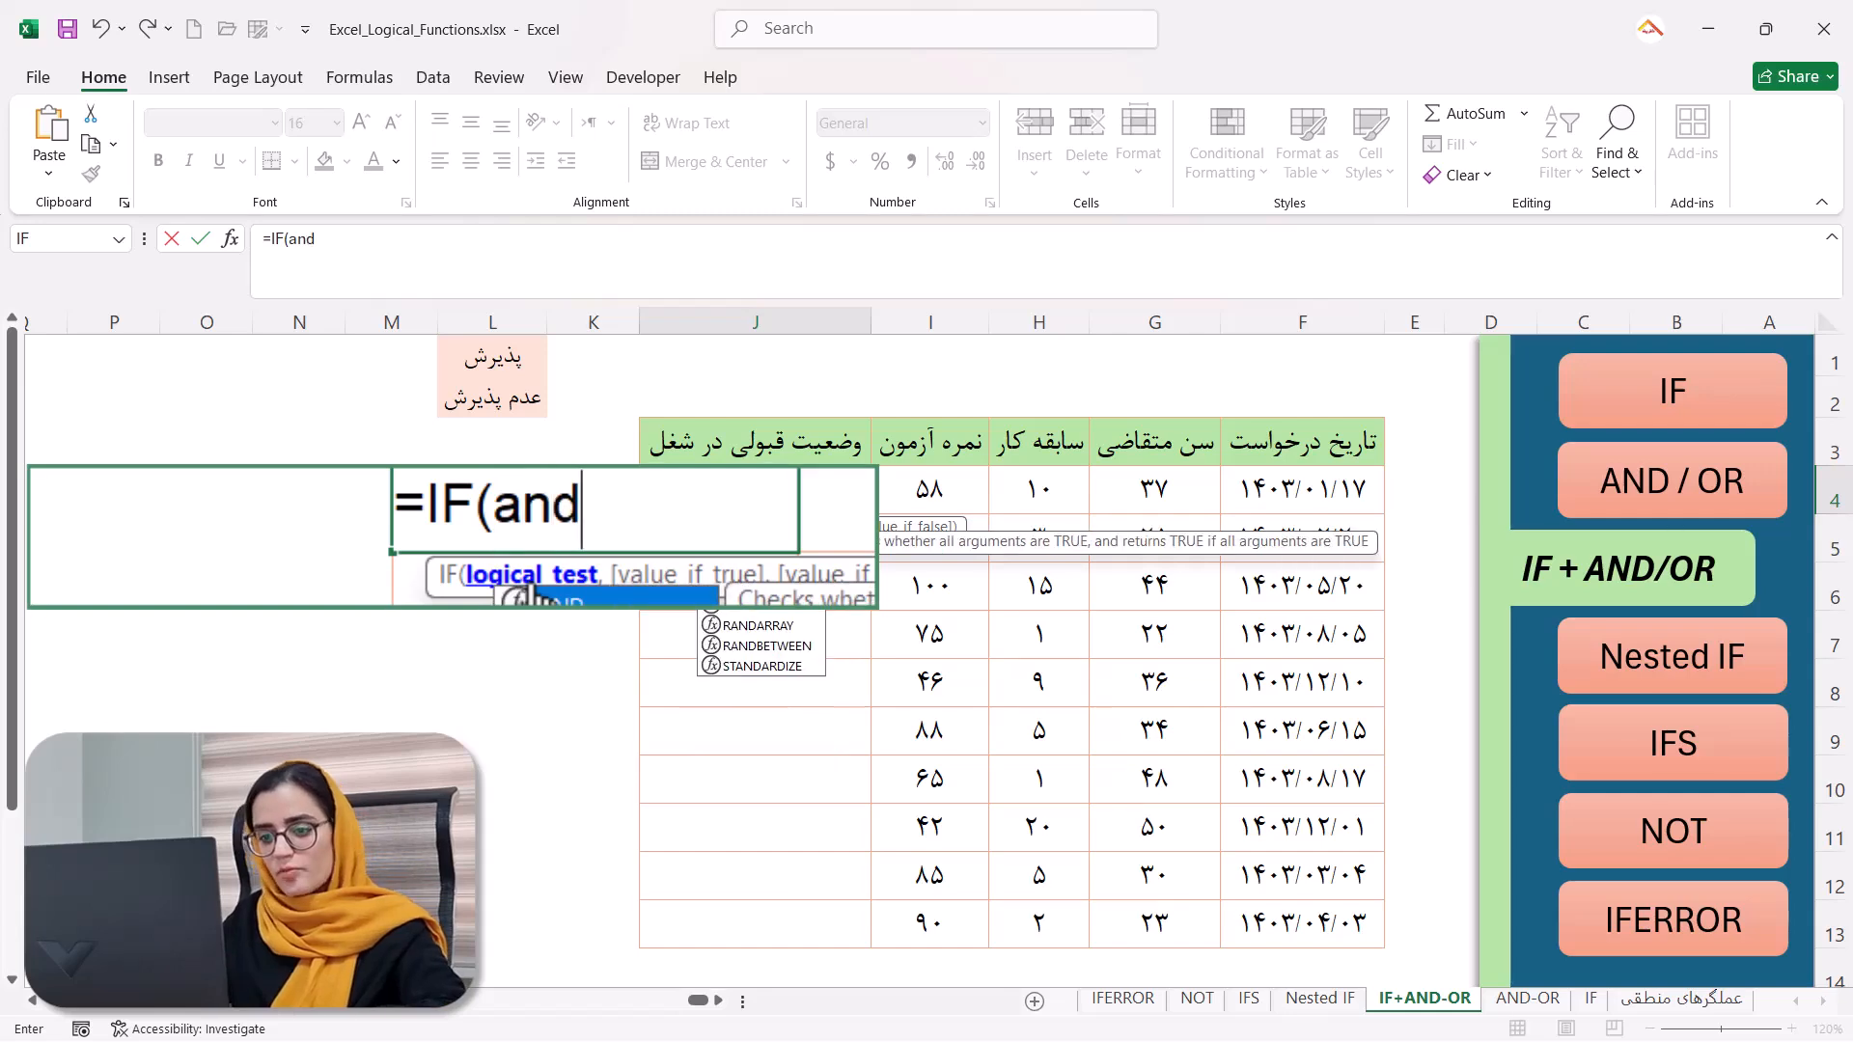
pyautogui.write('(')
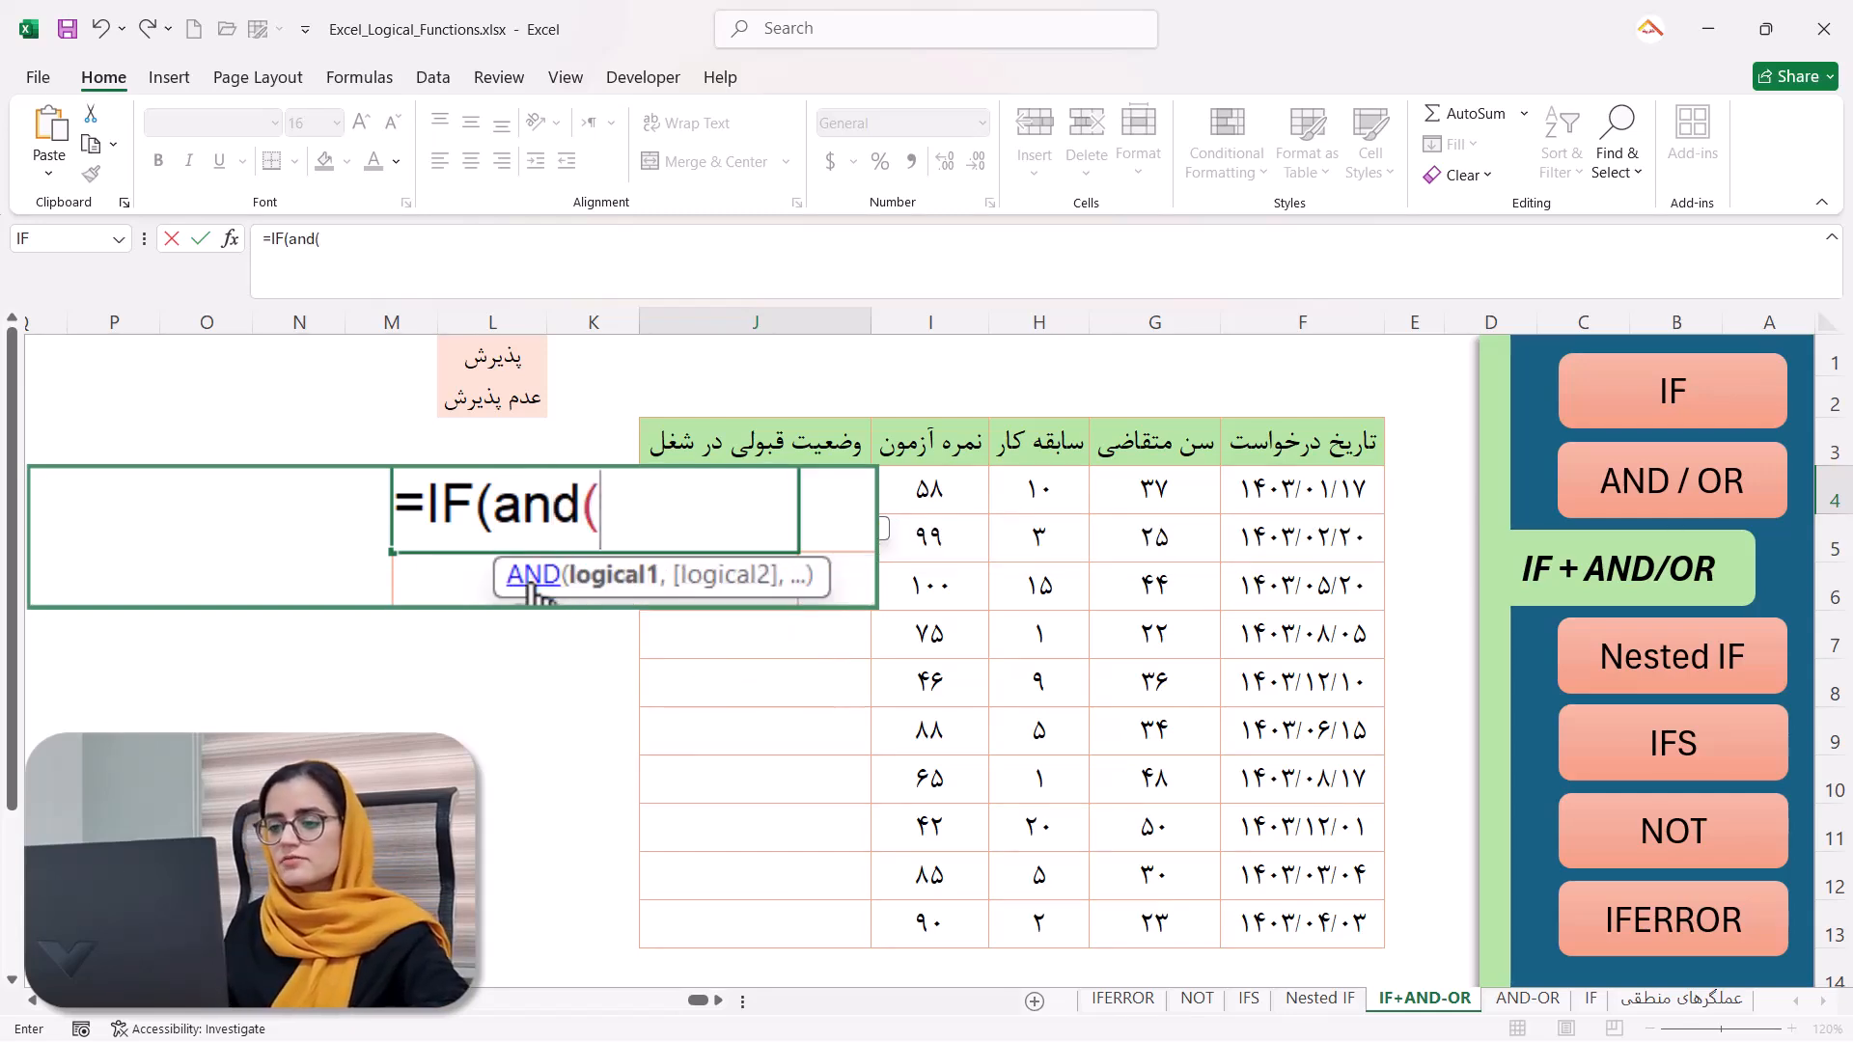
pyautogui.click(924, 498)
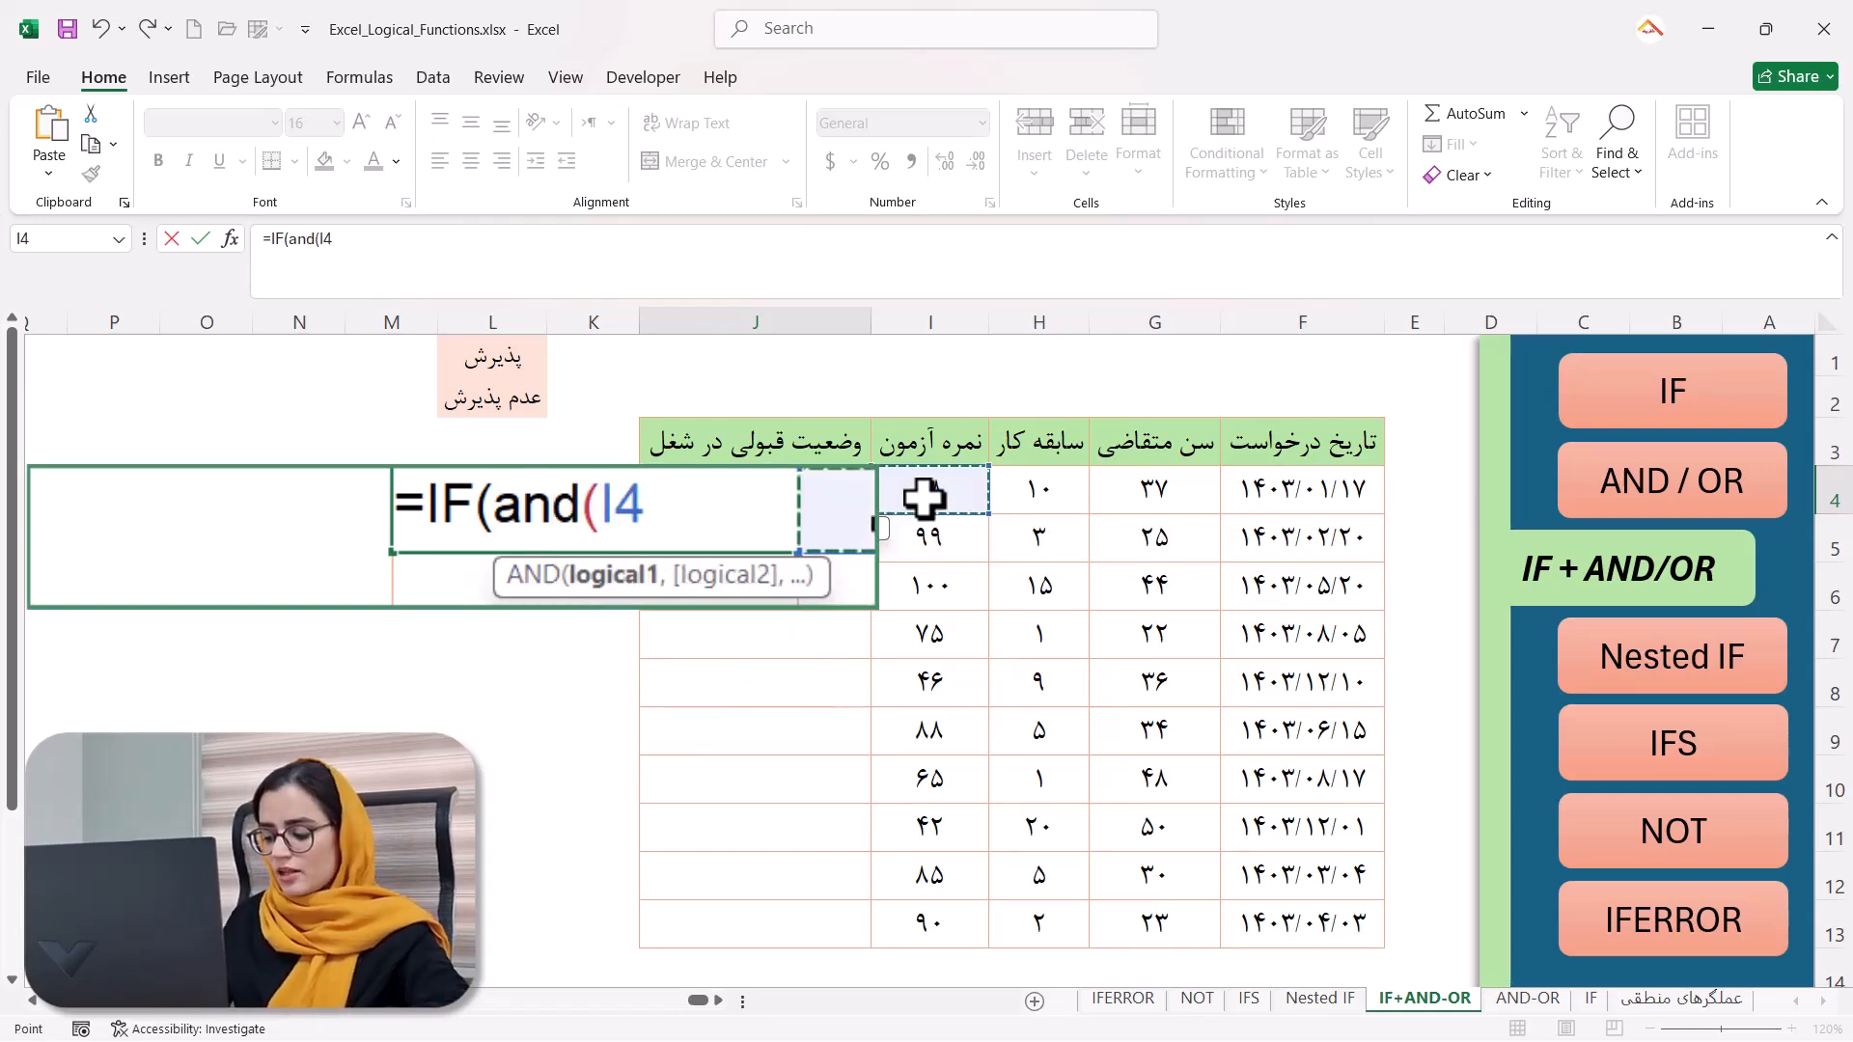
pyautogui.write('>50,')
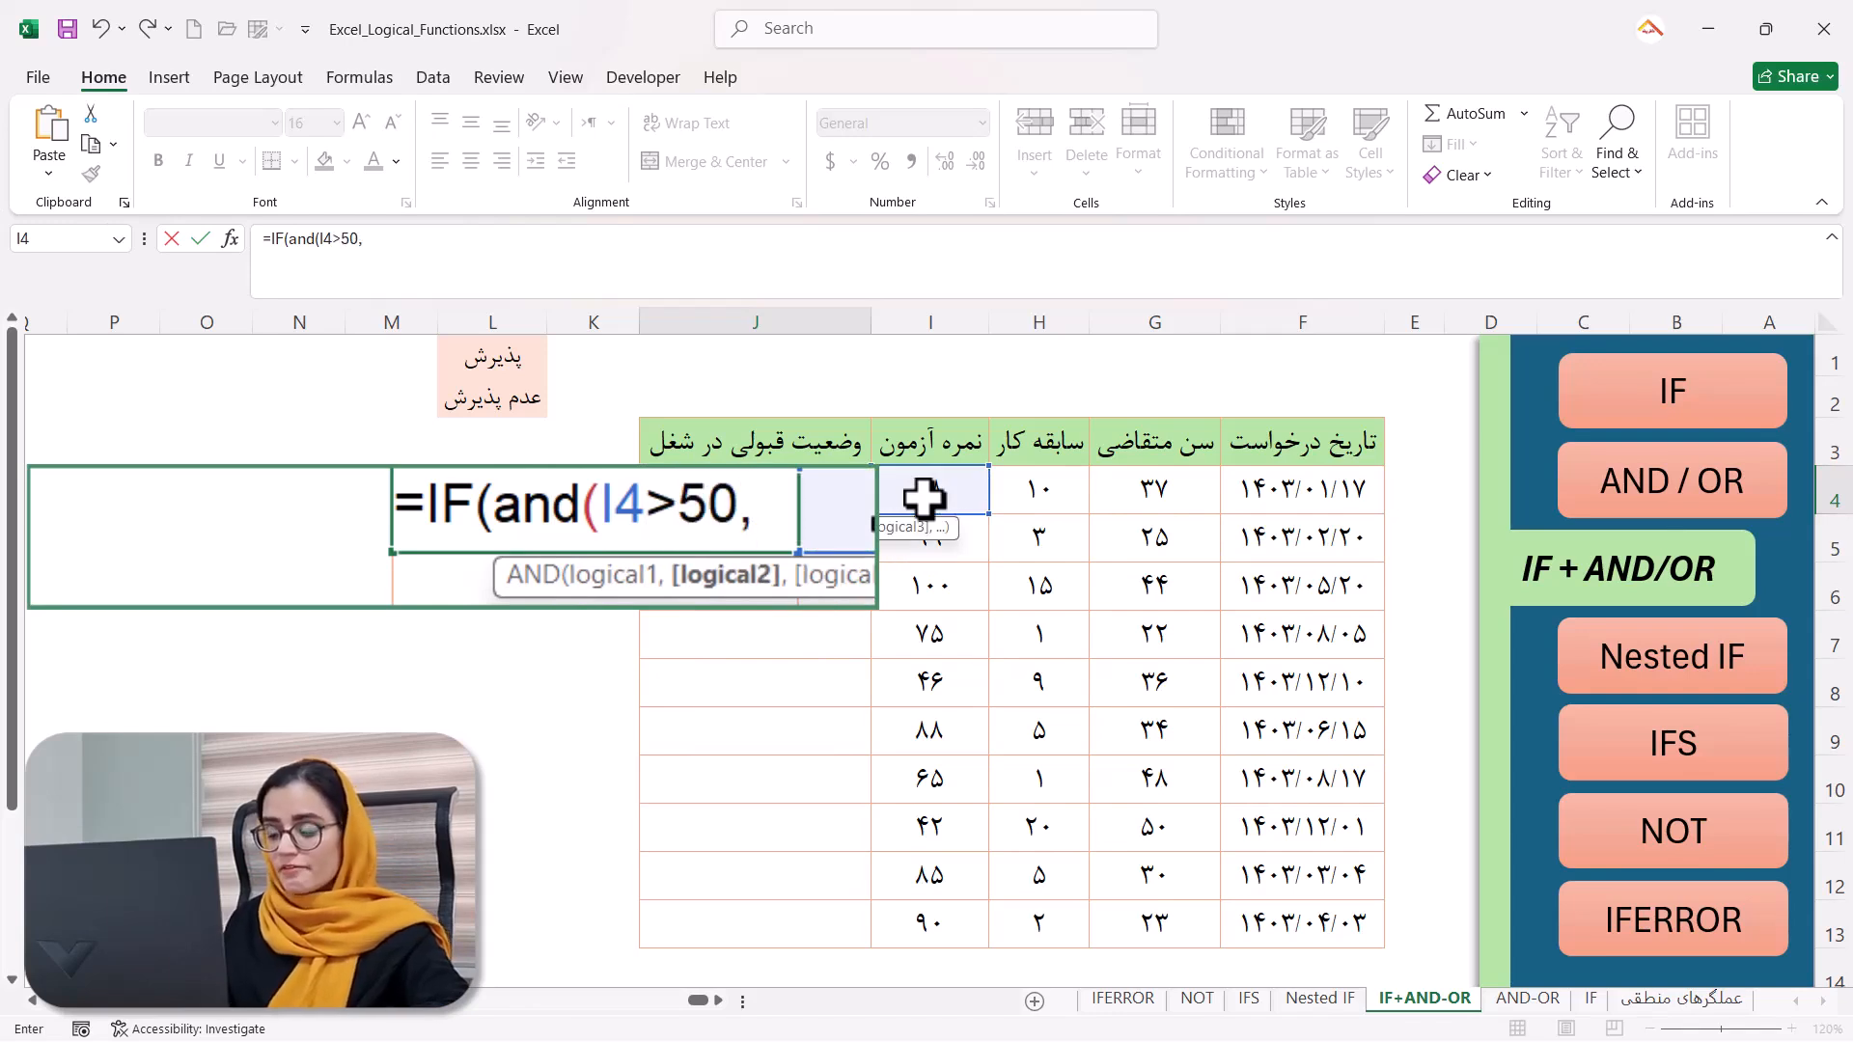
pyautogui.click(1025, 494)
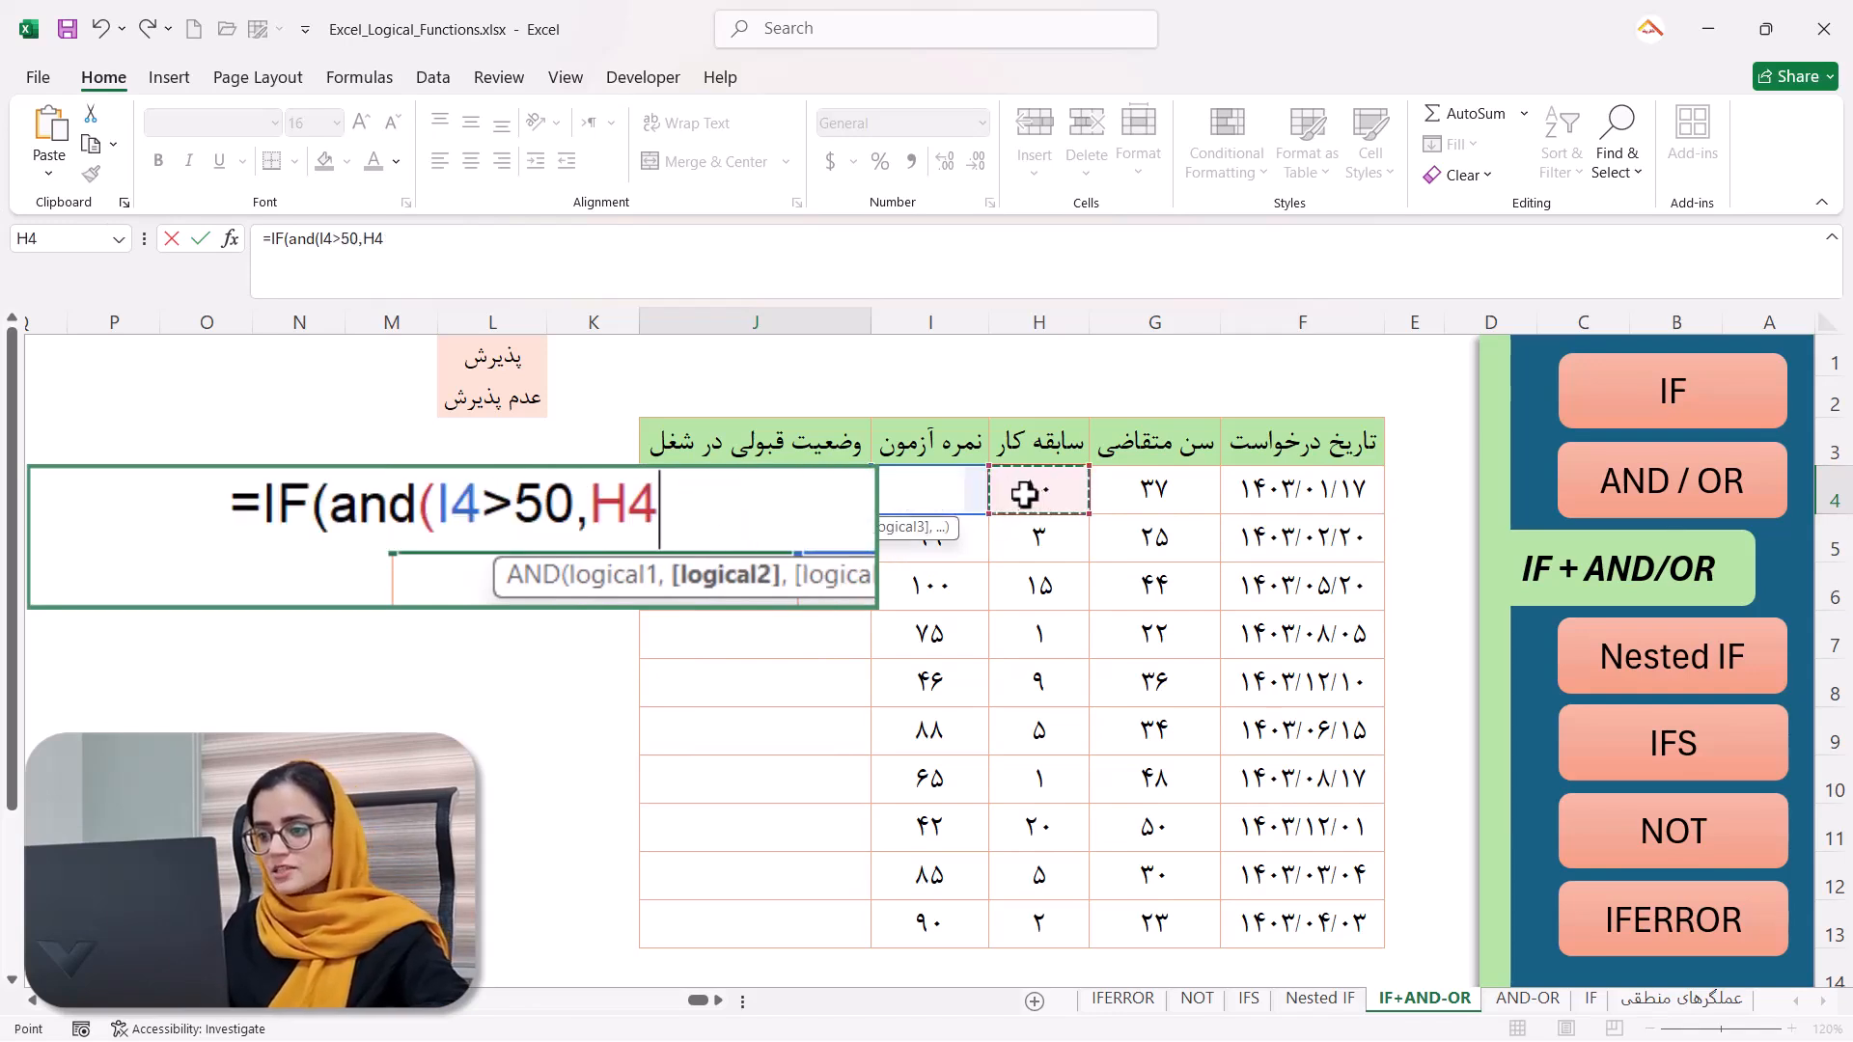
pyautogui.write('>5)')
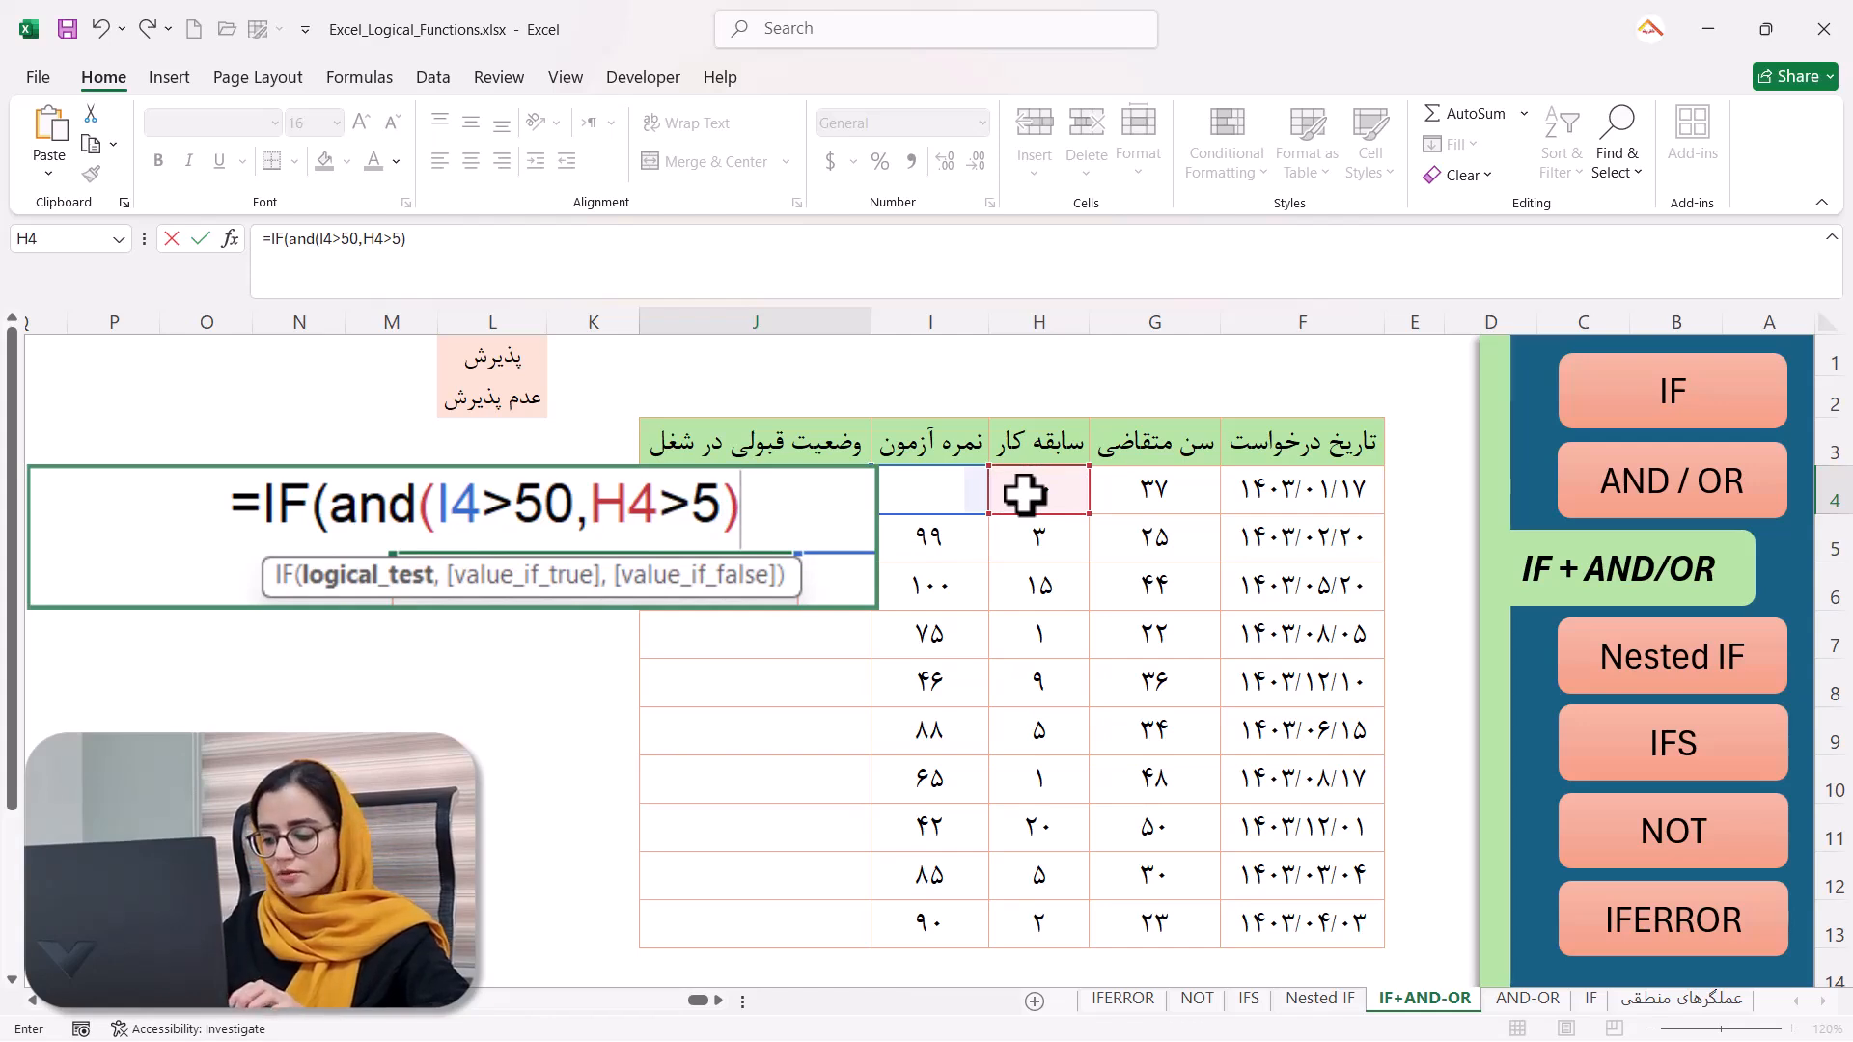
# Complete the IF formula in J4 with $L$1 as the value if true and $L$2 as the value if false.
pyautogui.write(',')
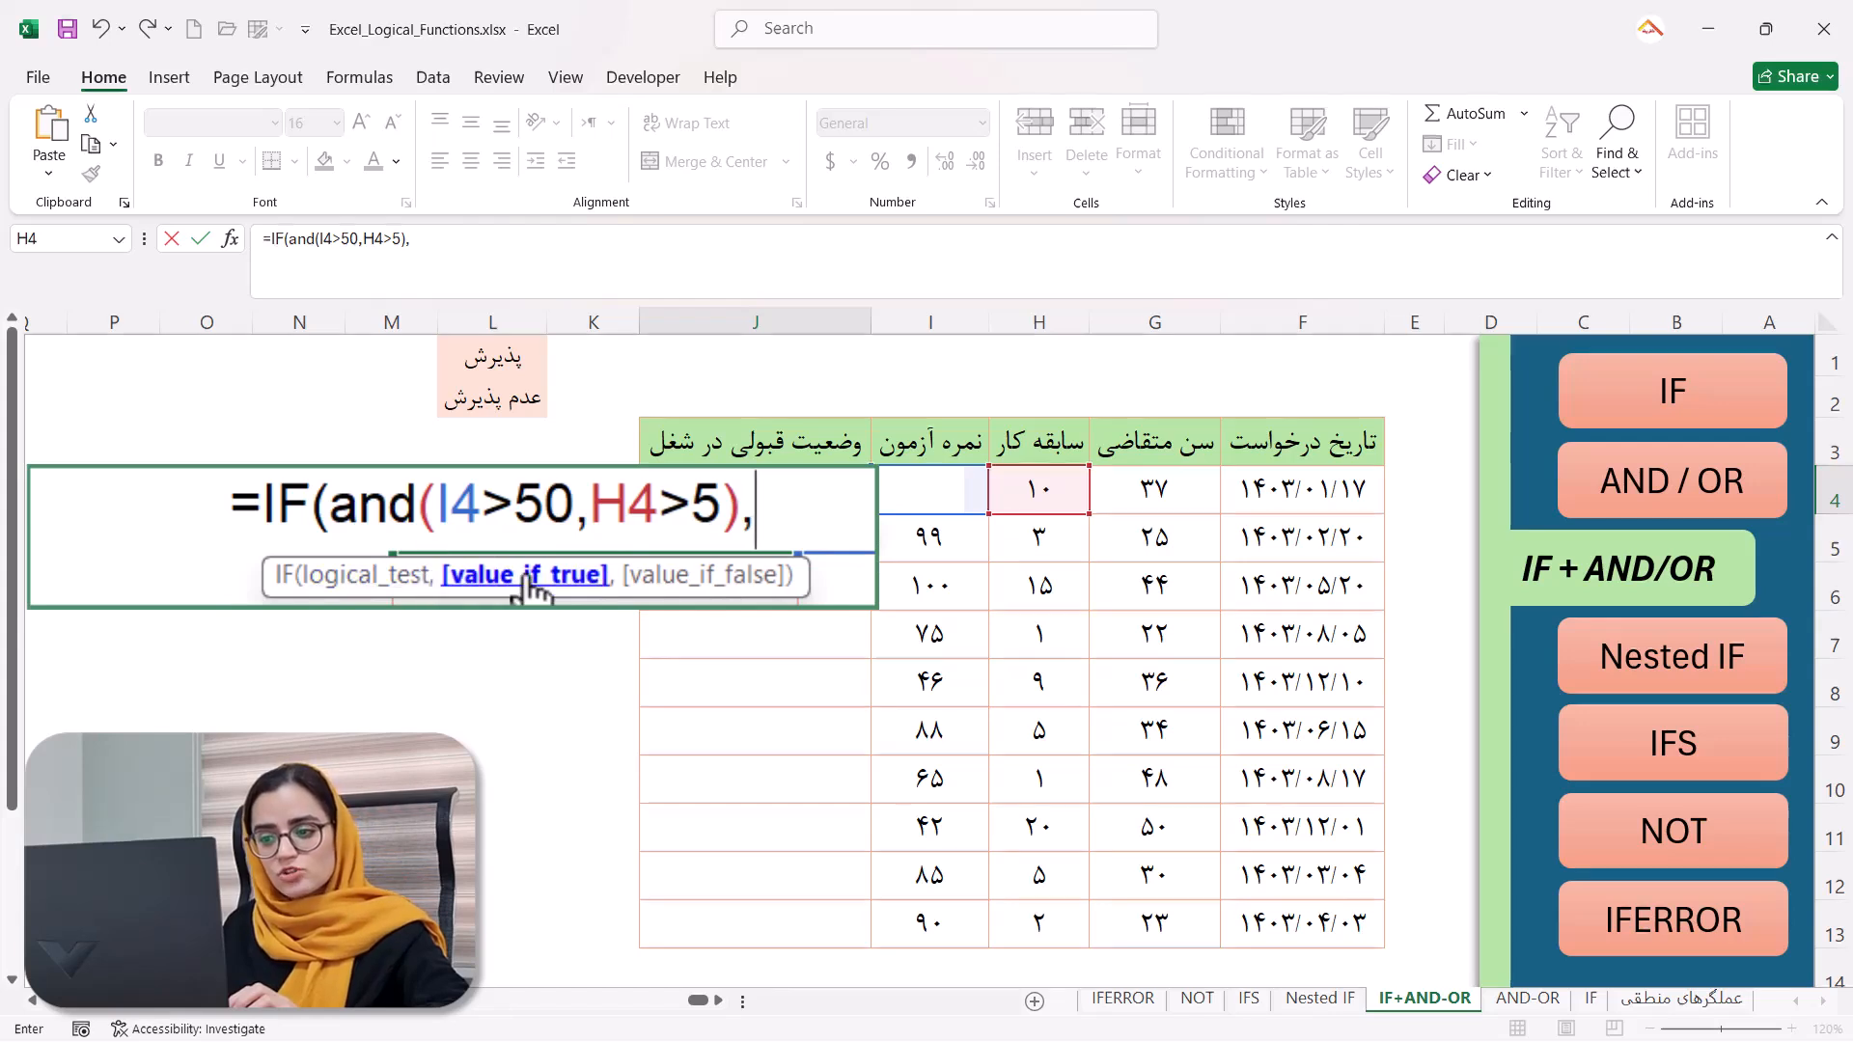
pyautogui.click(499, 361)
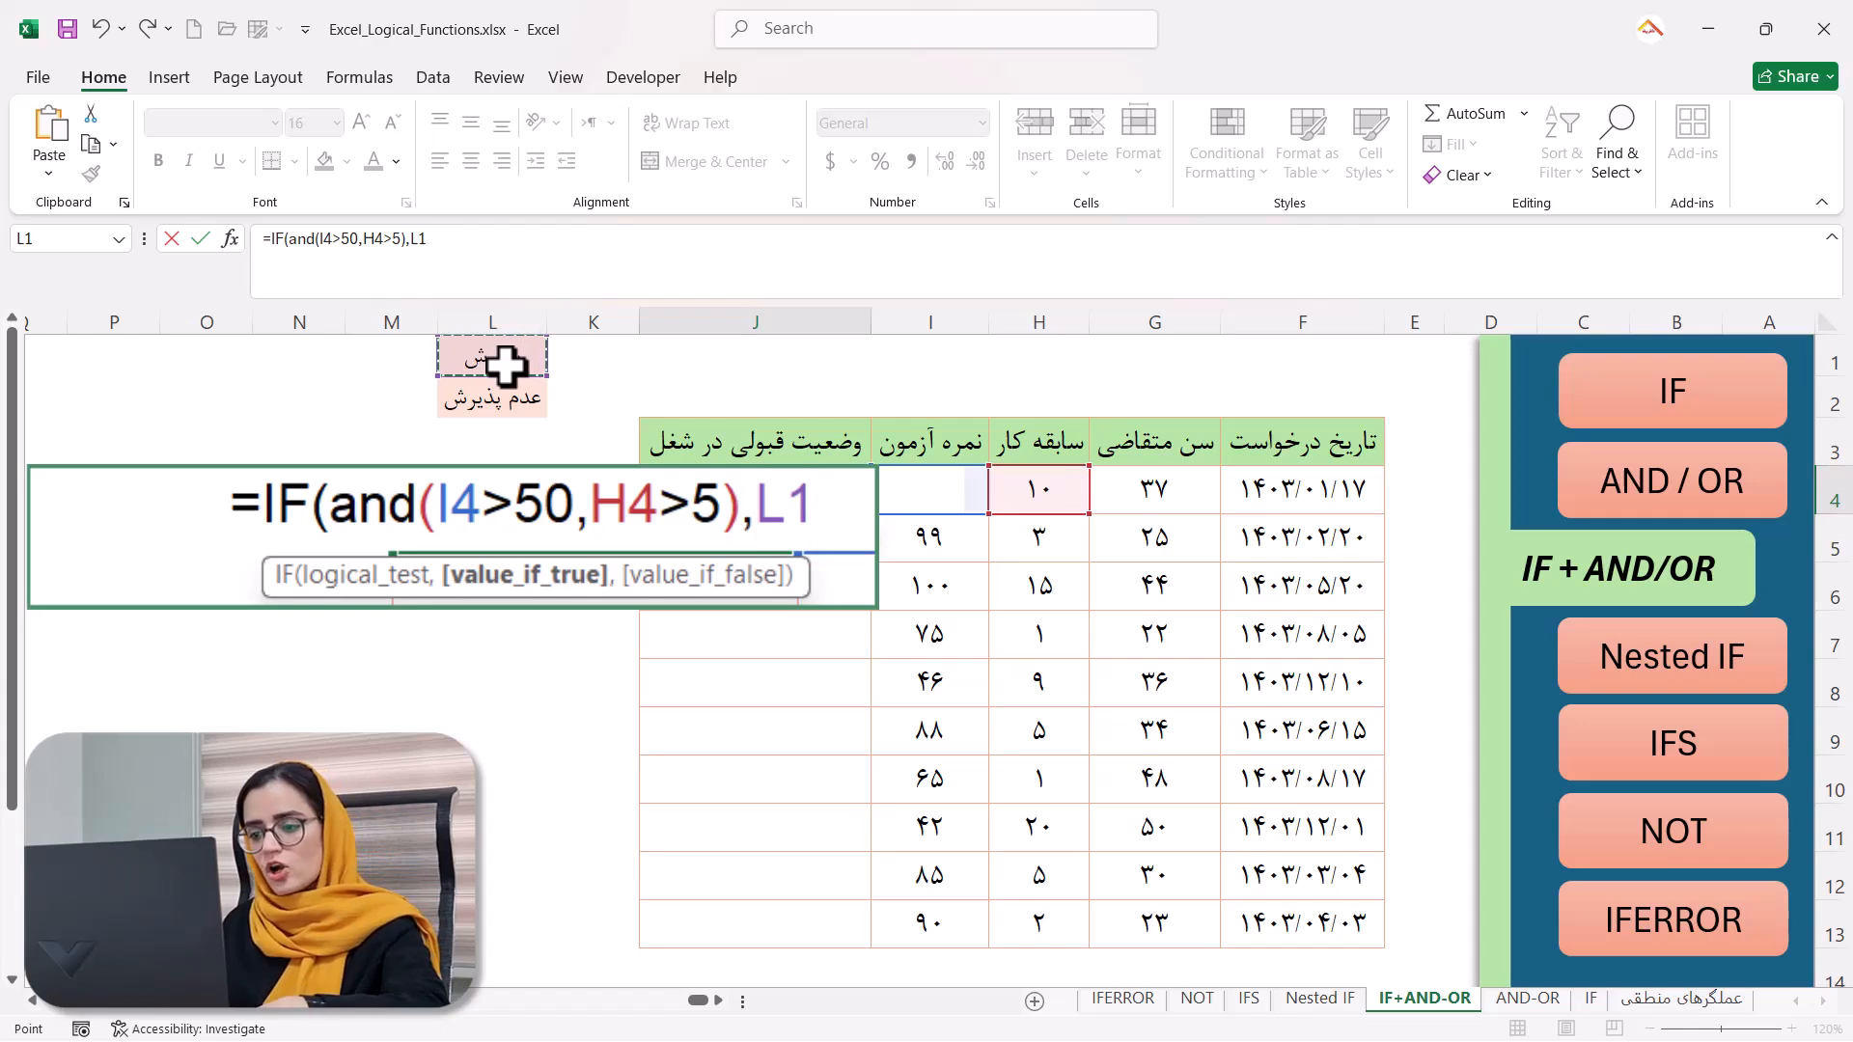
pyautogui.press('F4')
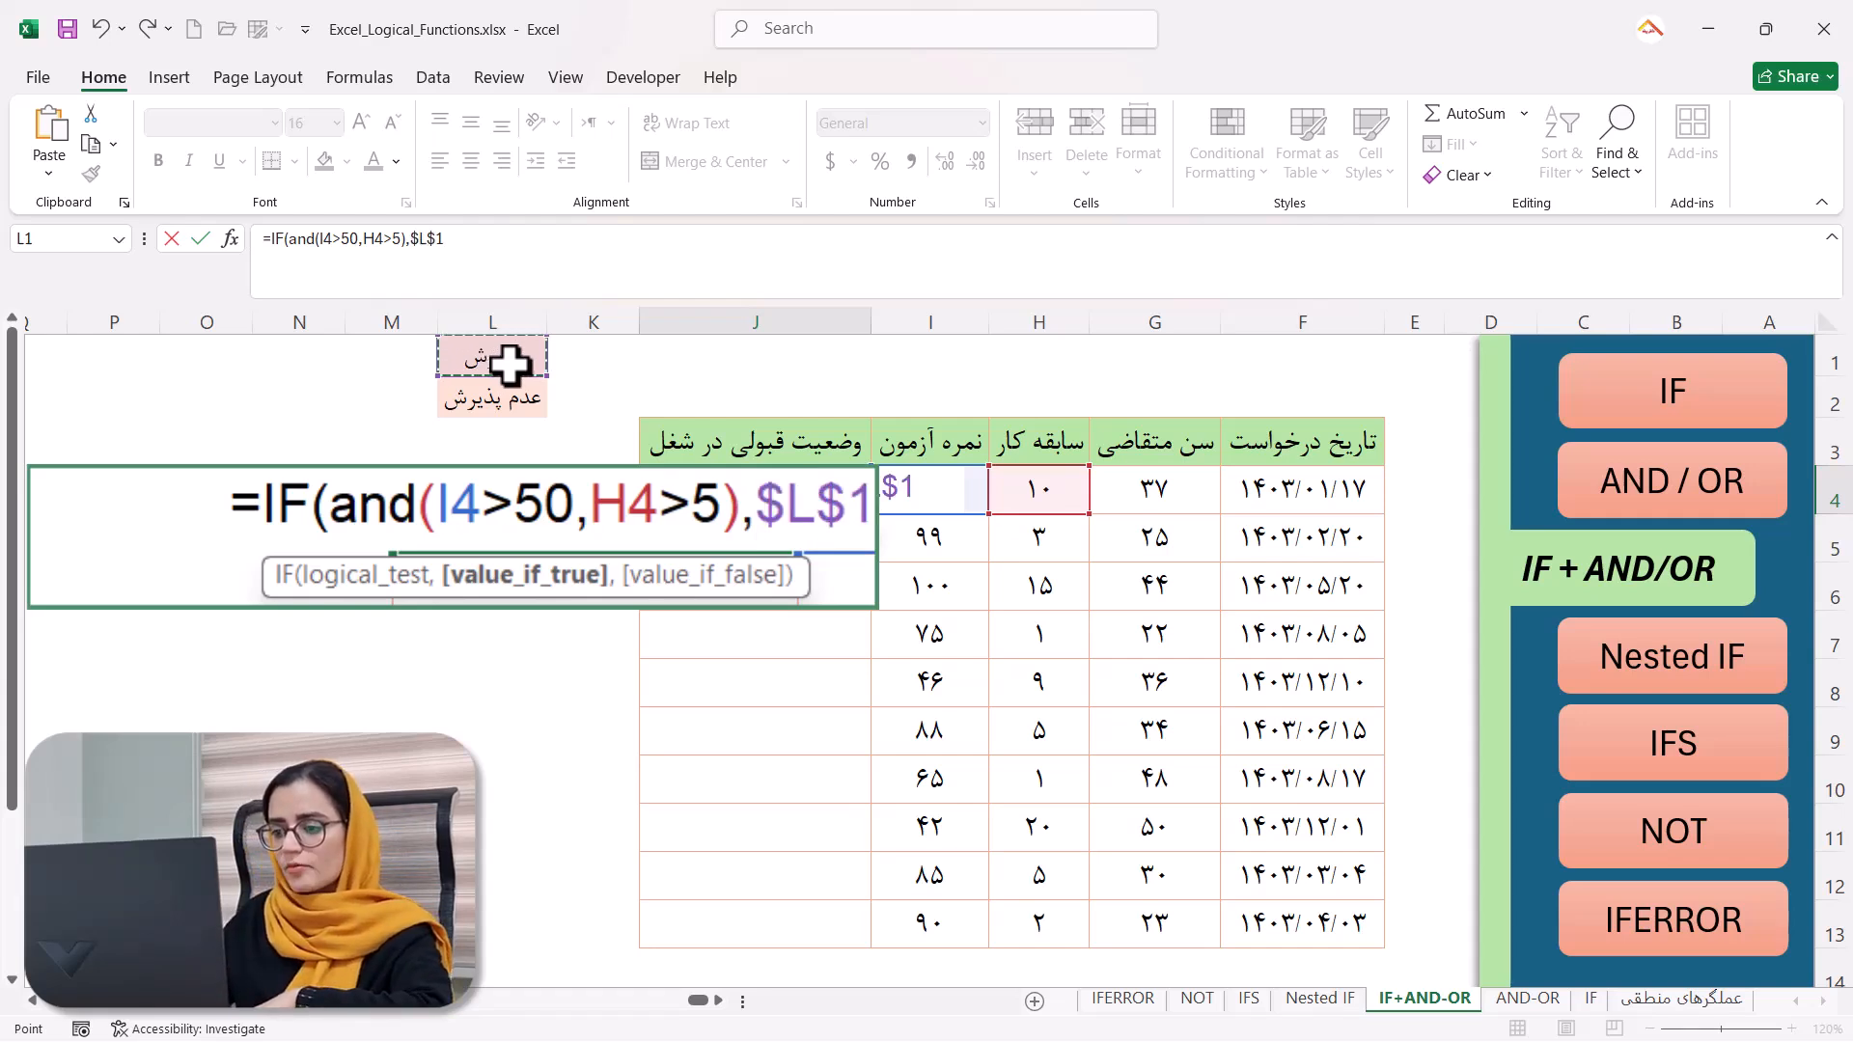
pyautogui.write(',')
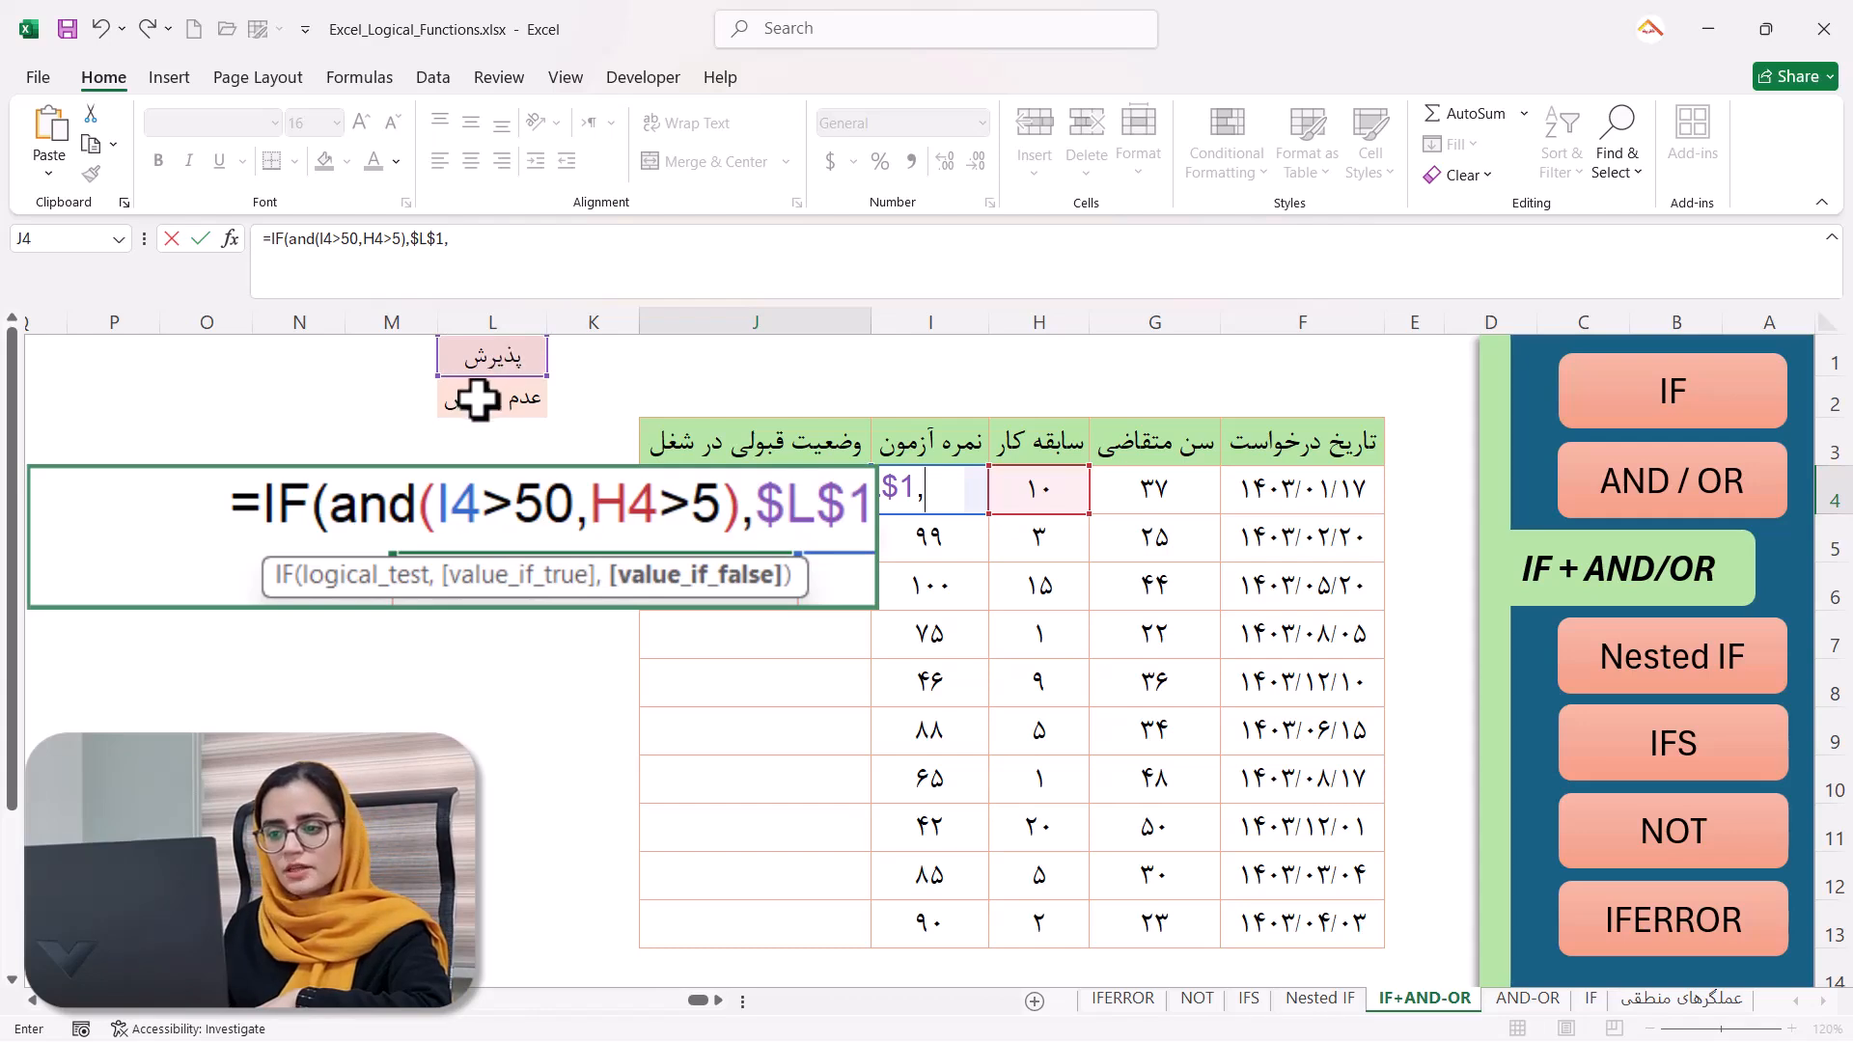
pyautogui.click(483, 401)
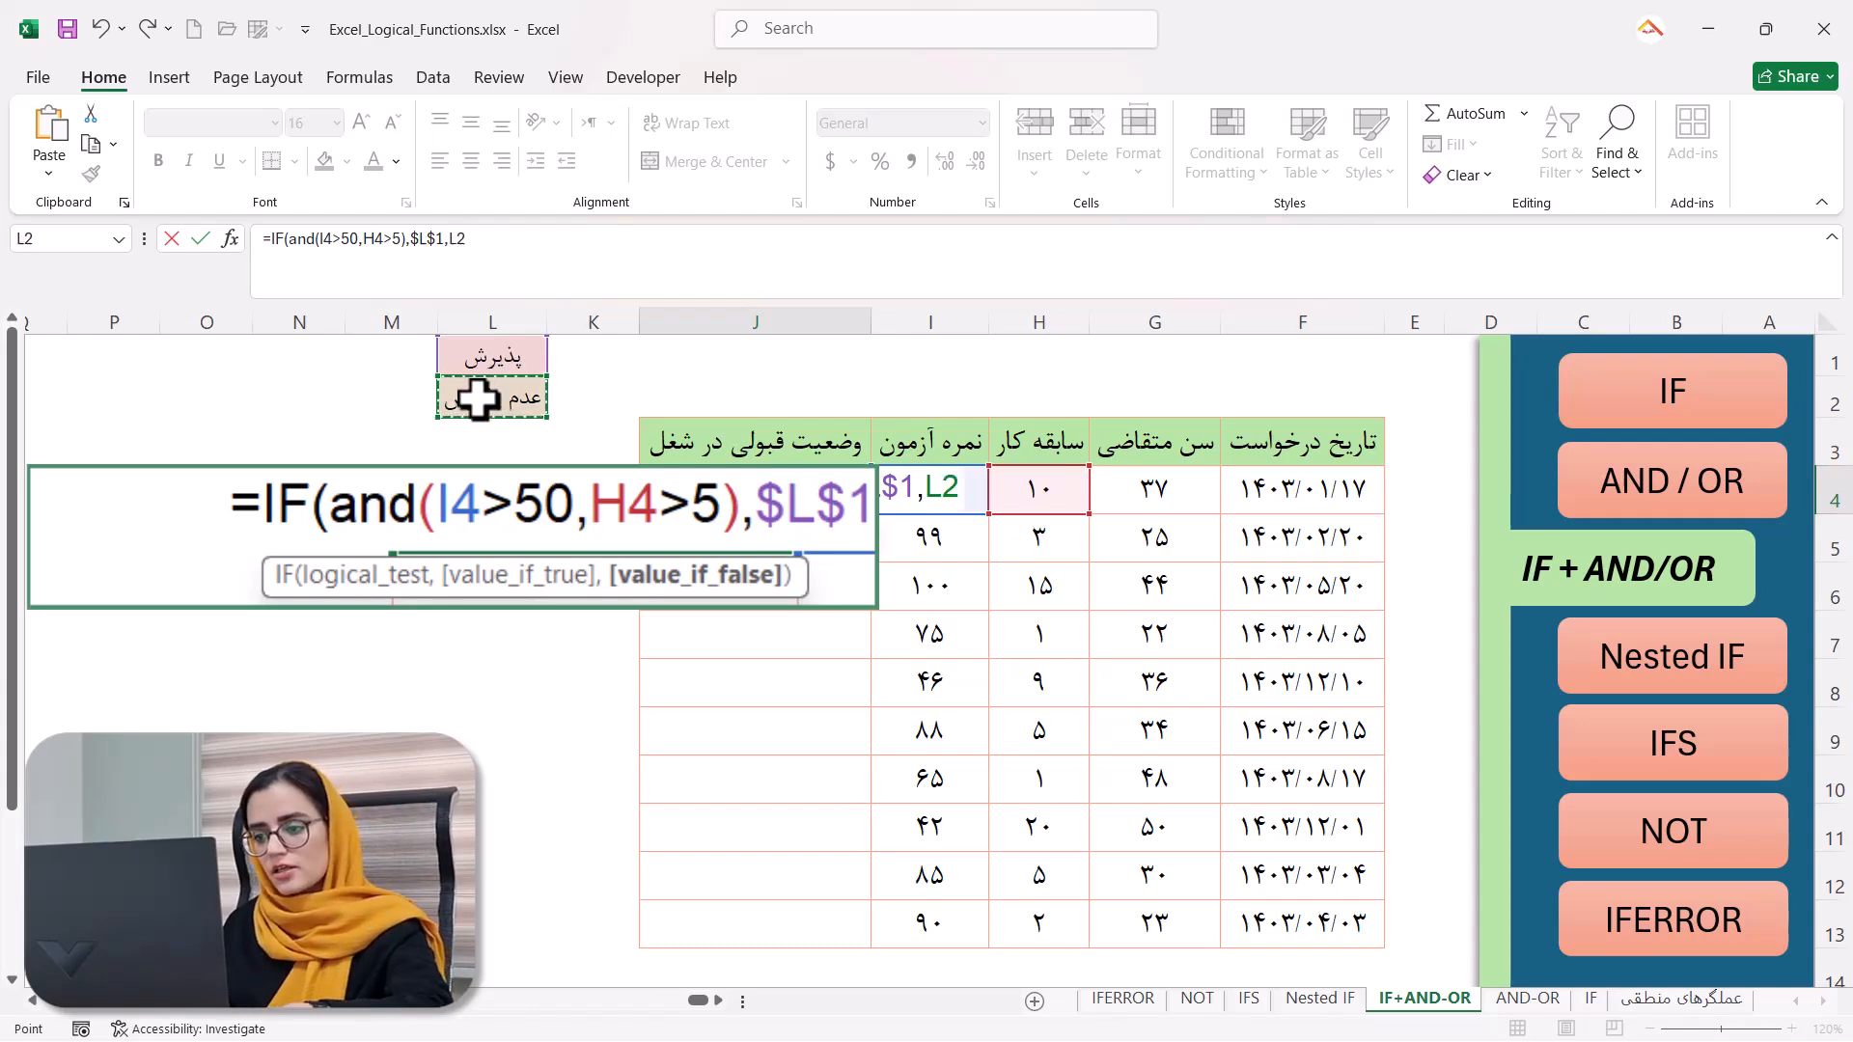
pyautogui.press('F4')
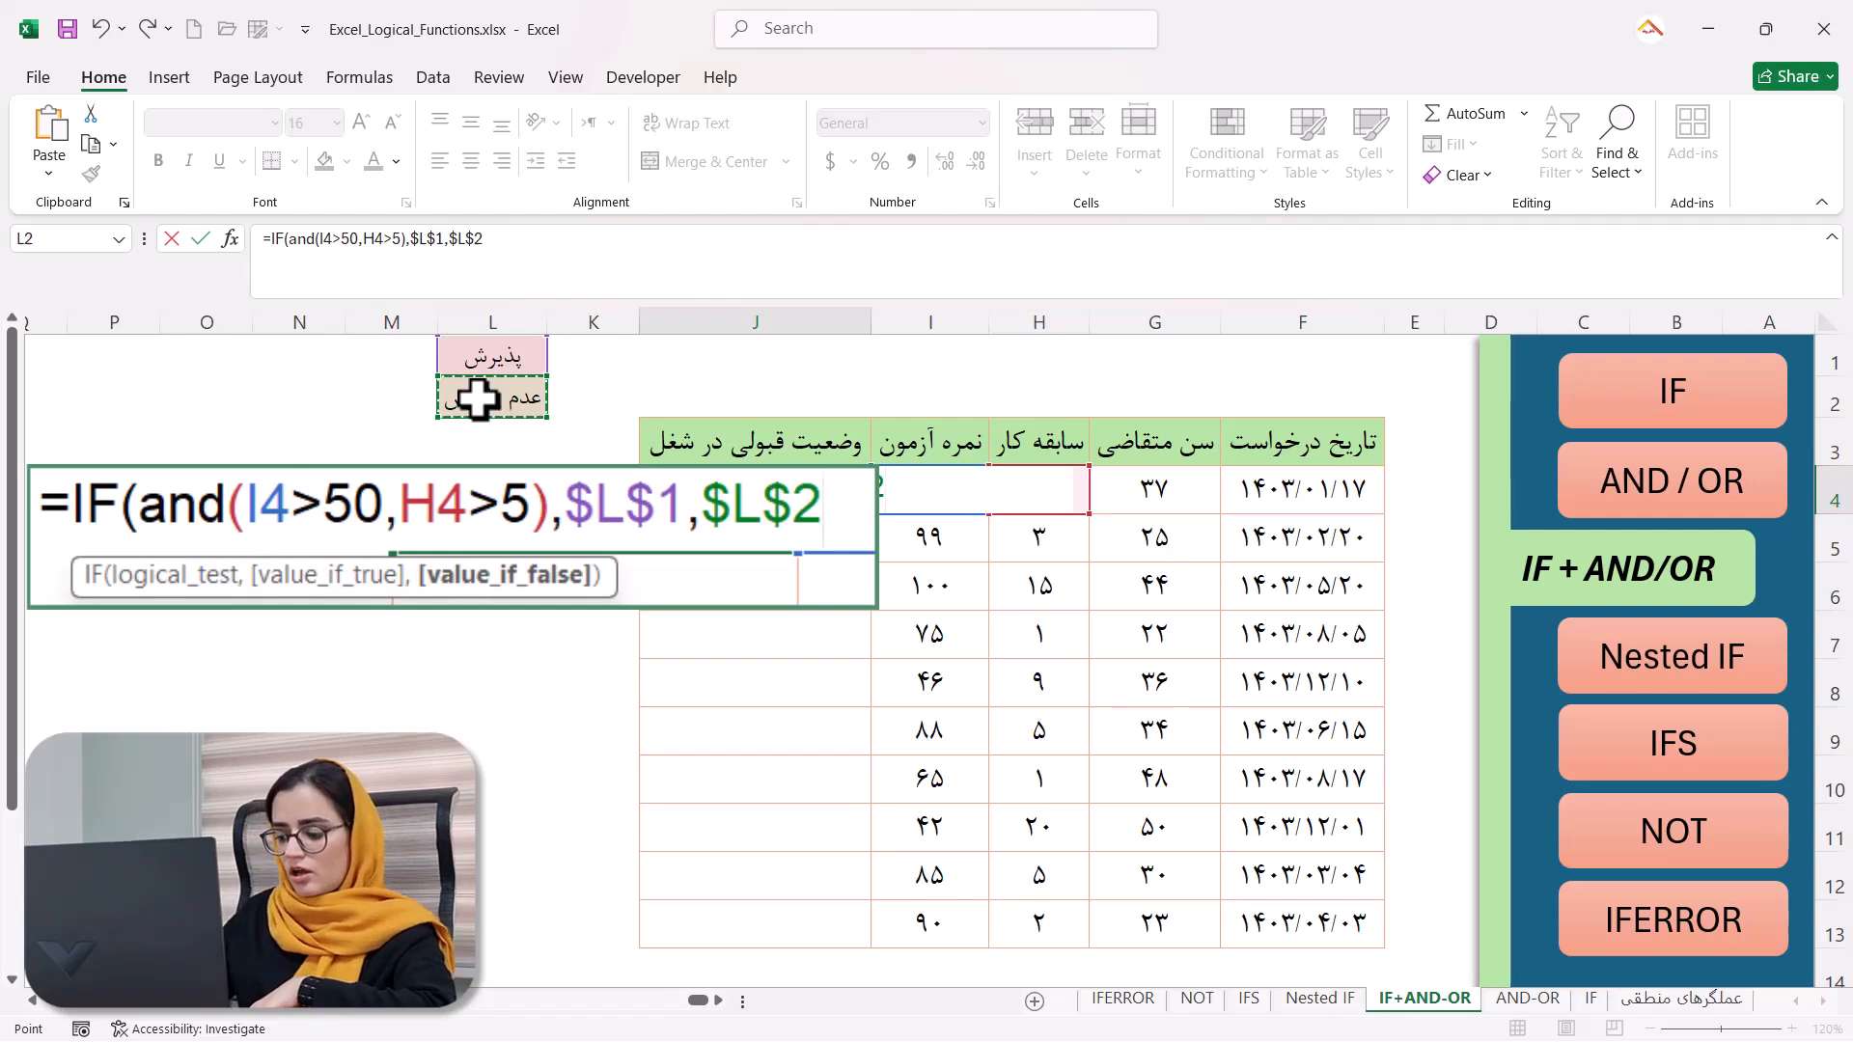
pyautogui.write(')')
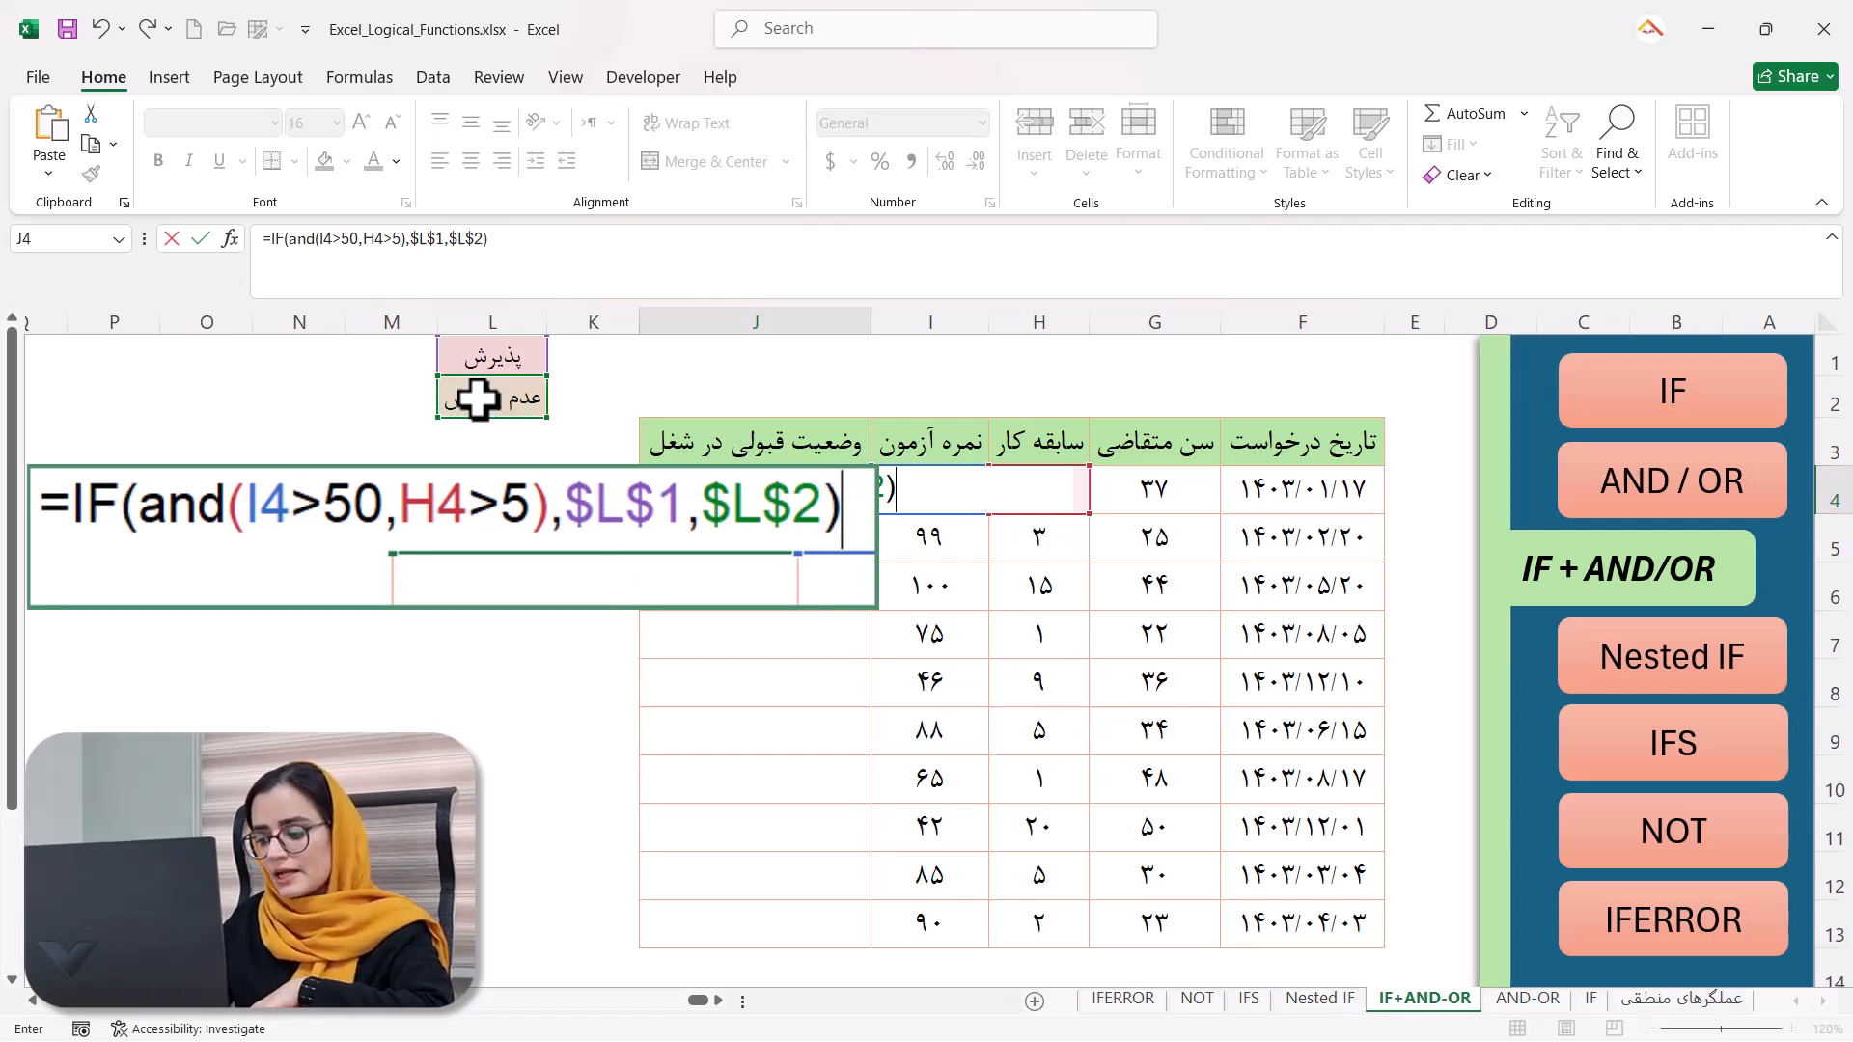
pyautogui.press('Return')
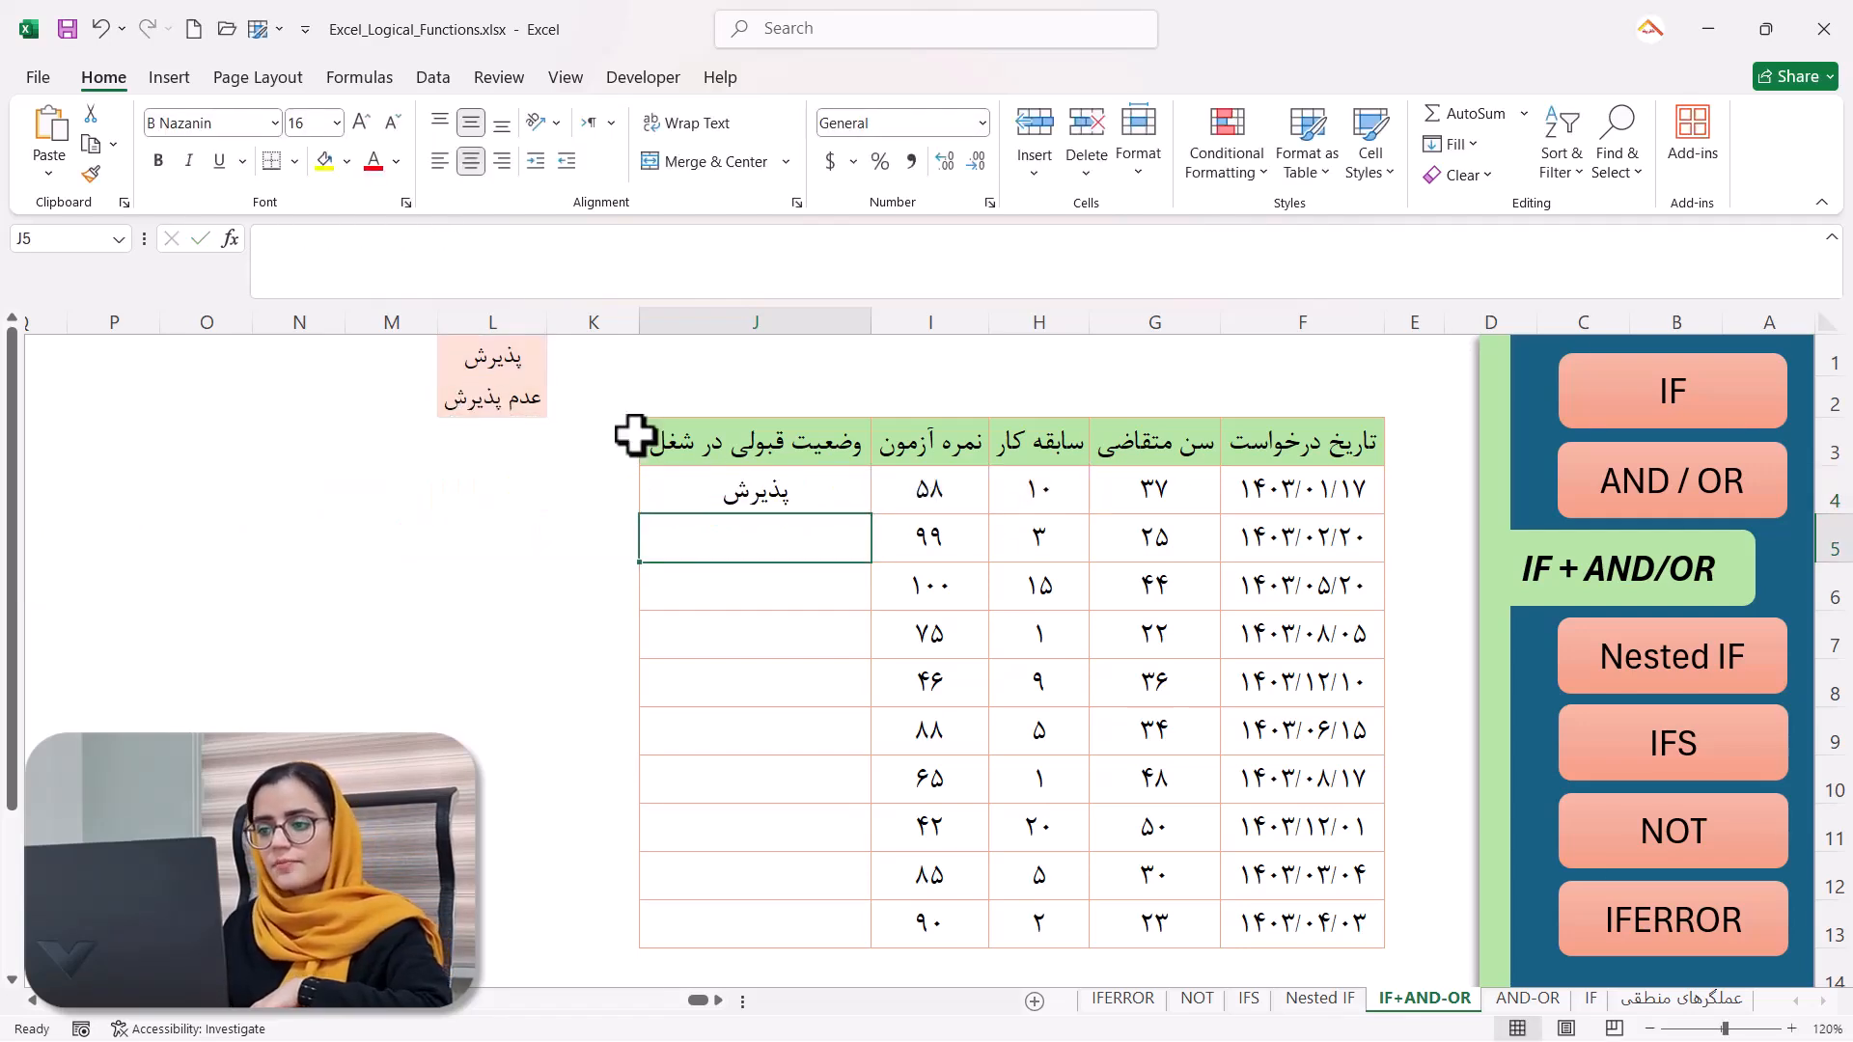
# Add the third condition G4<35 to the AND function in J4's IF formula.
pyautogui.click(755, 494)
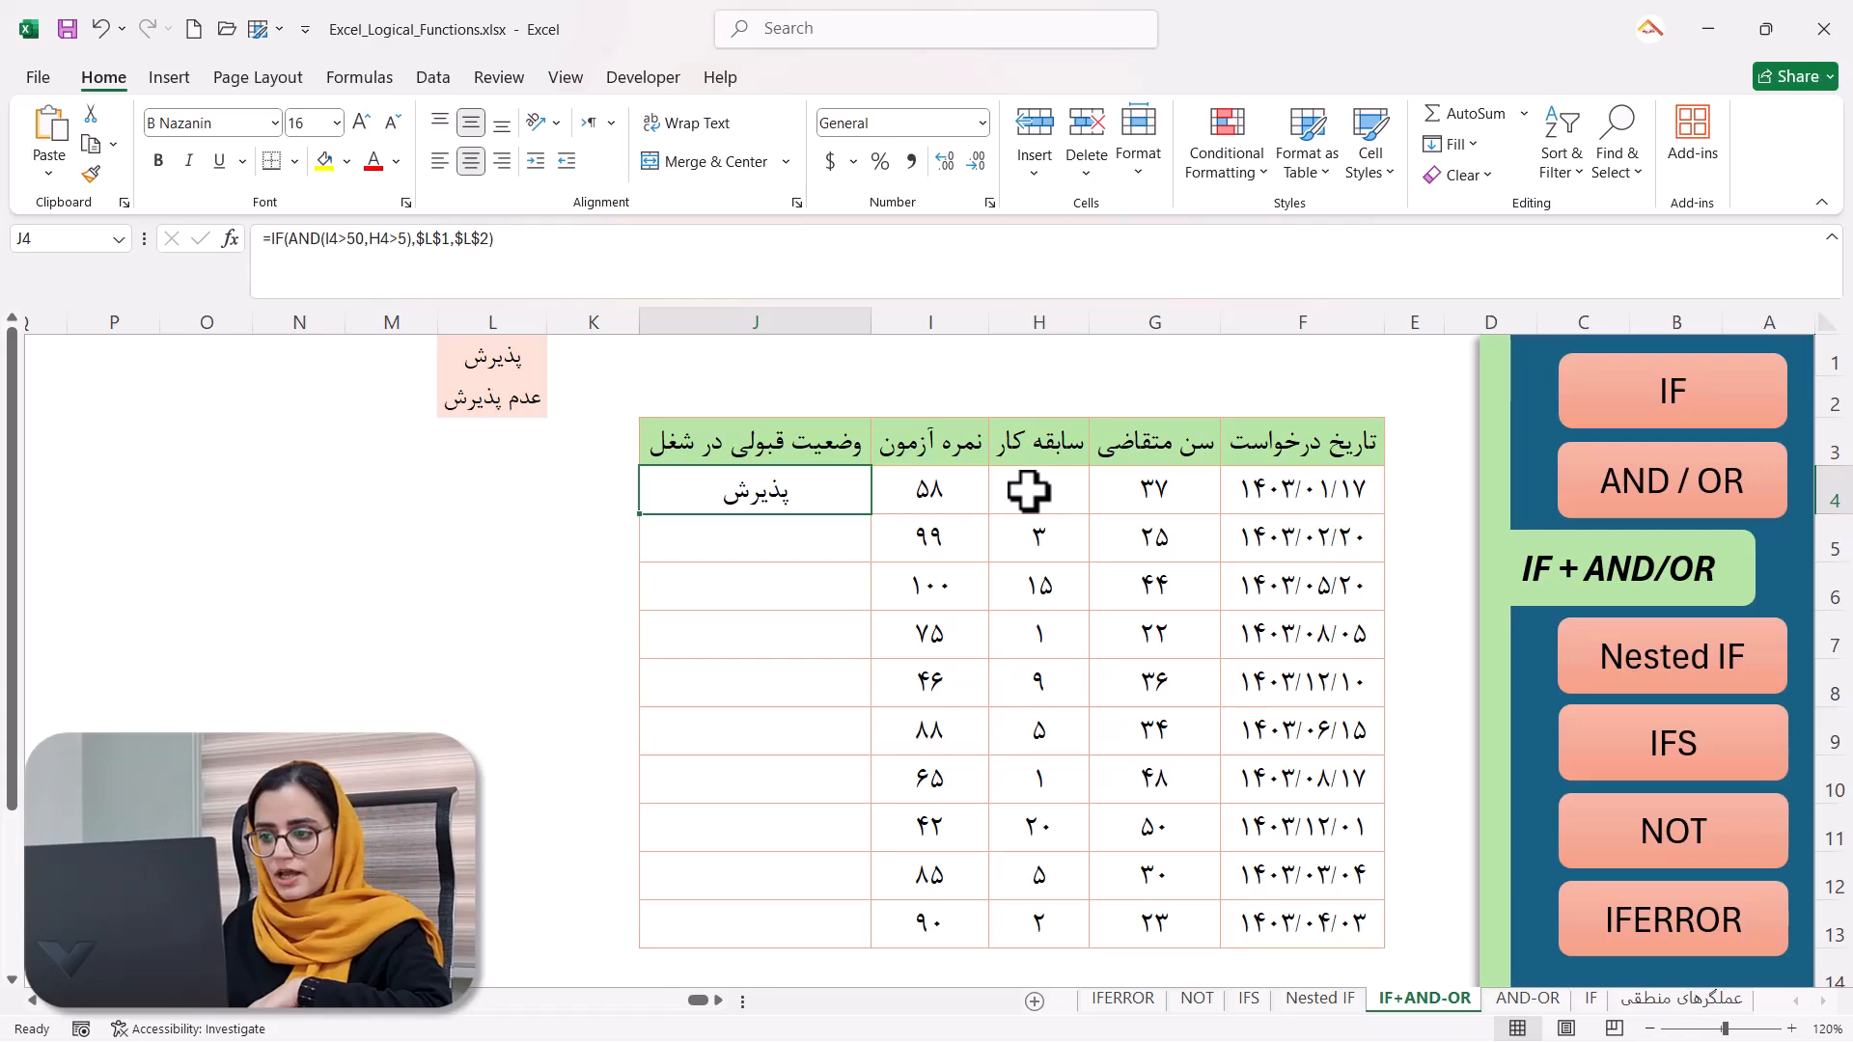
pyautogui.doubleClick(838, 501)
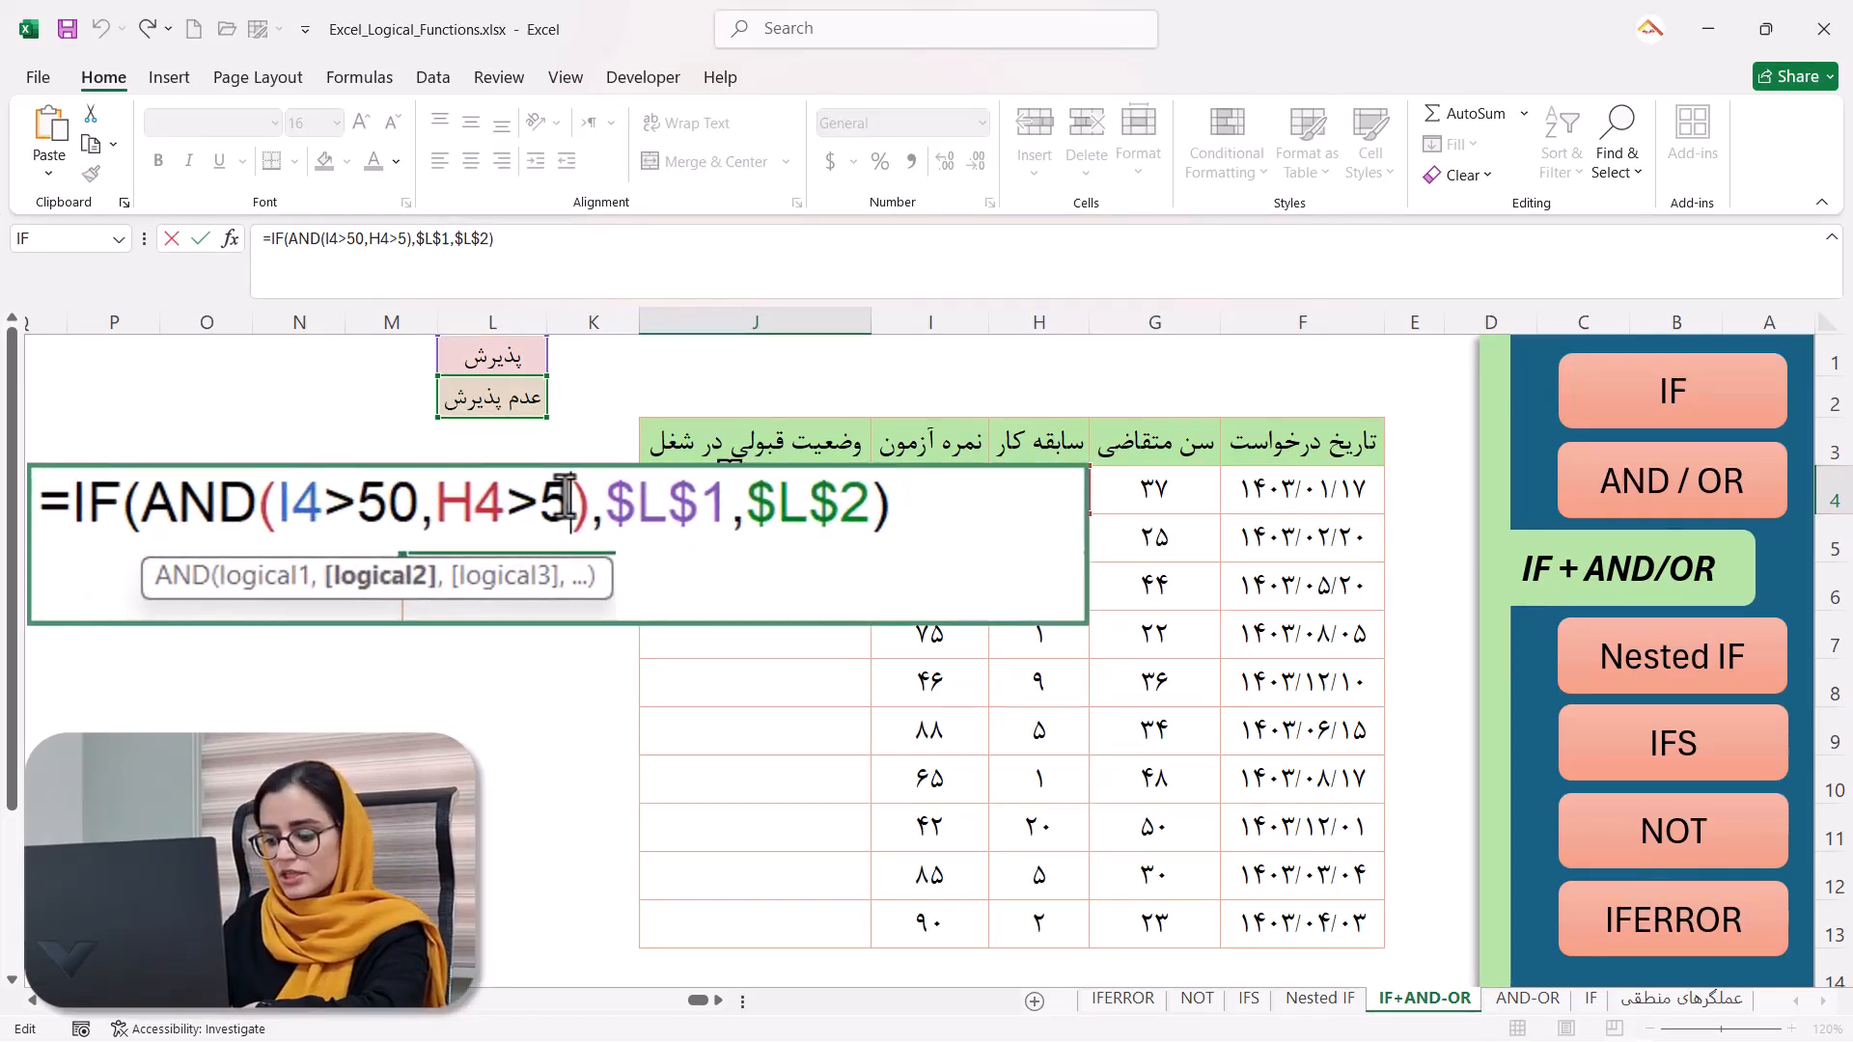
pyautogui.write(',')
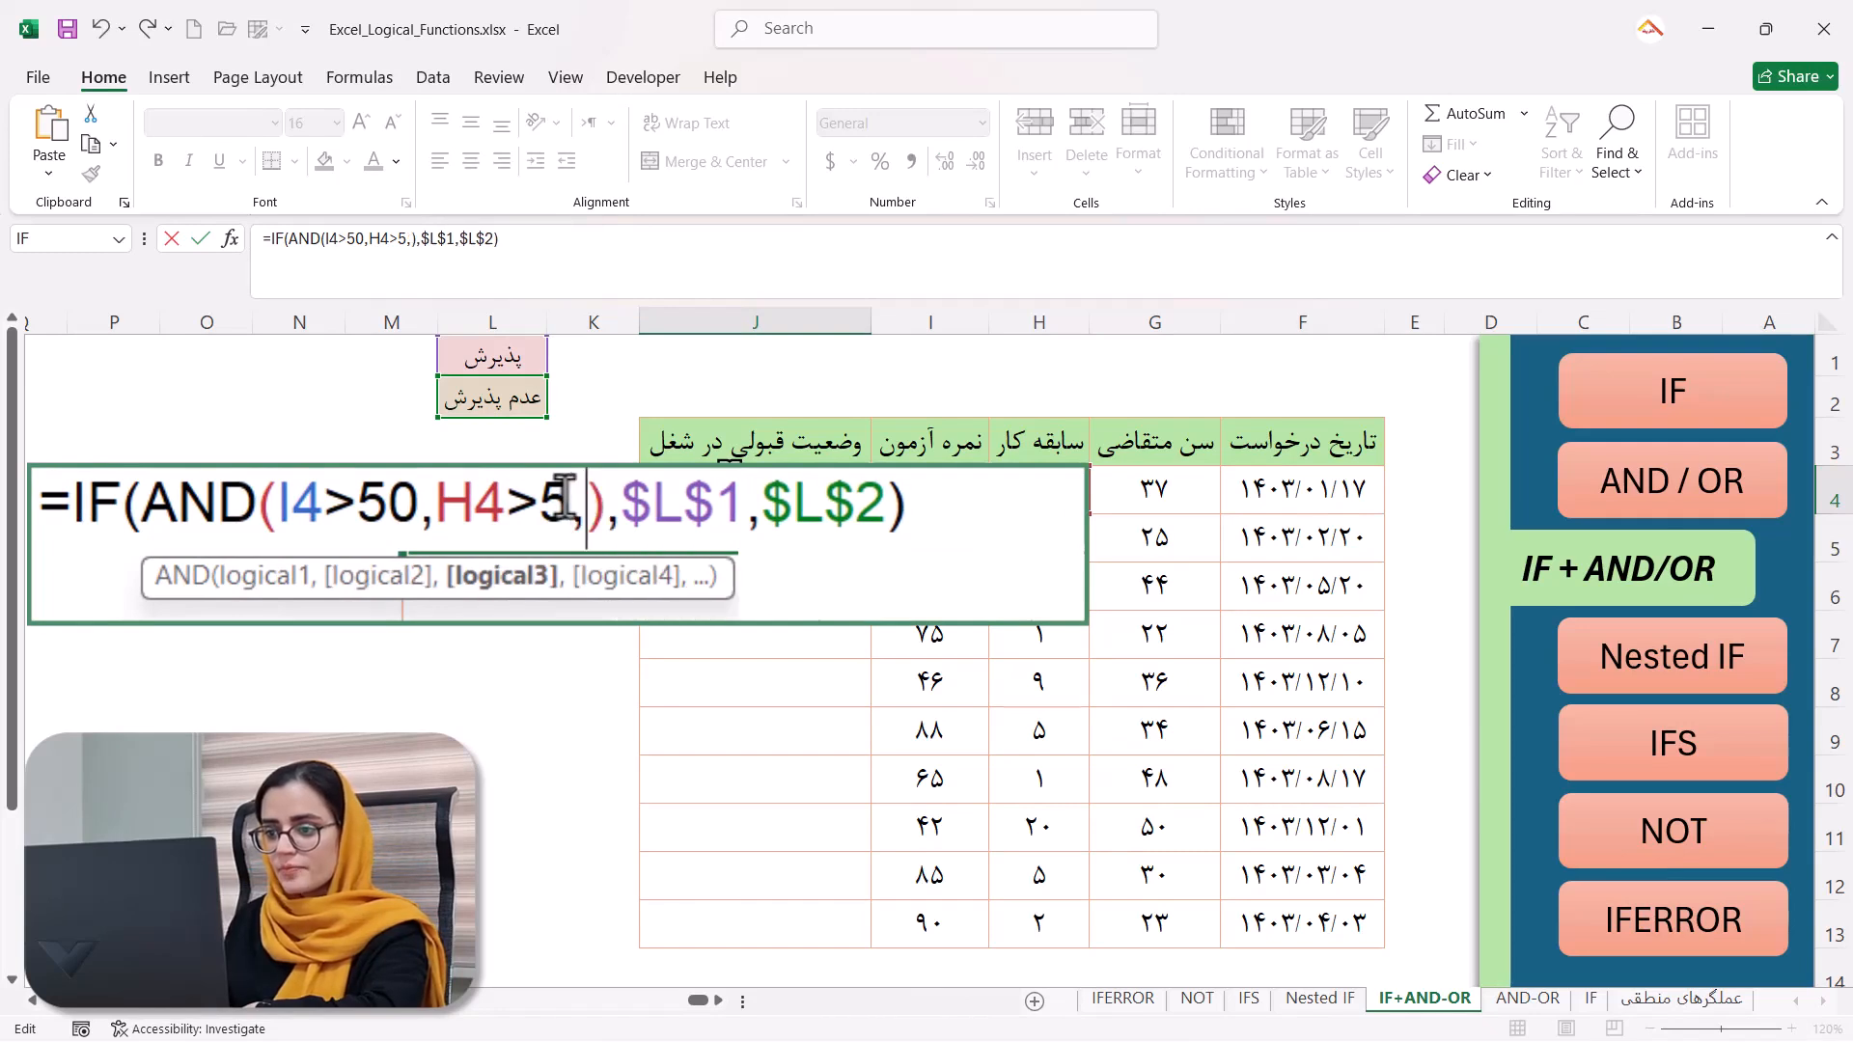
pyautogui.click(1179, 483)
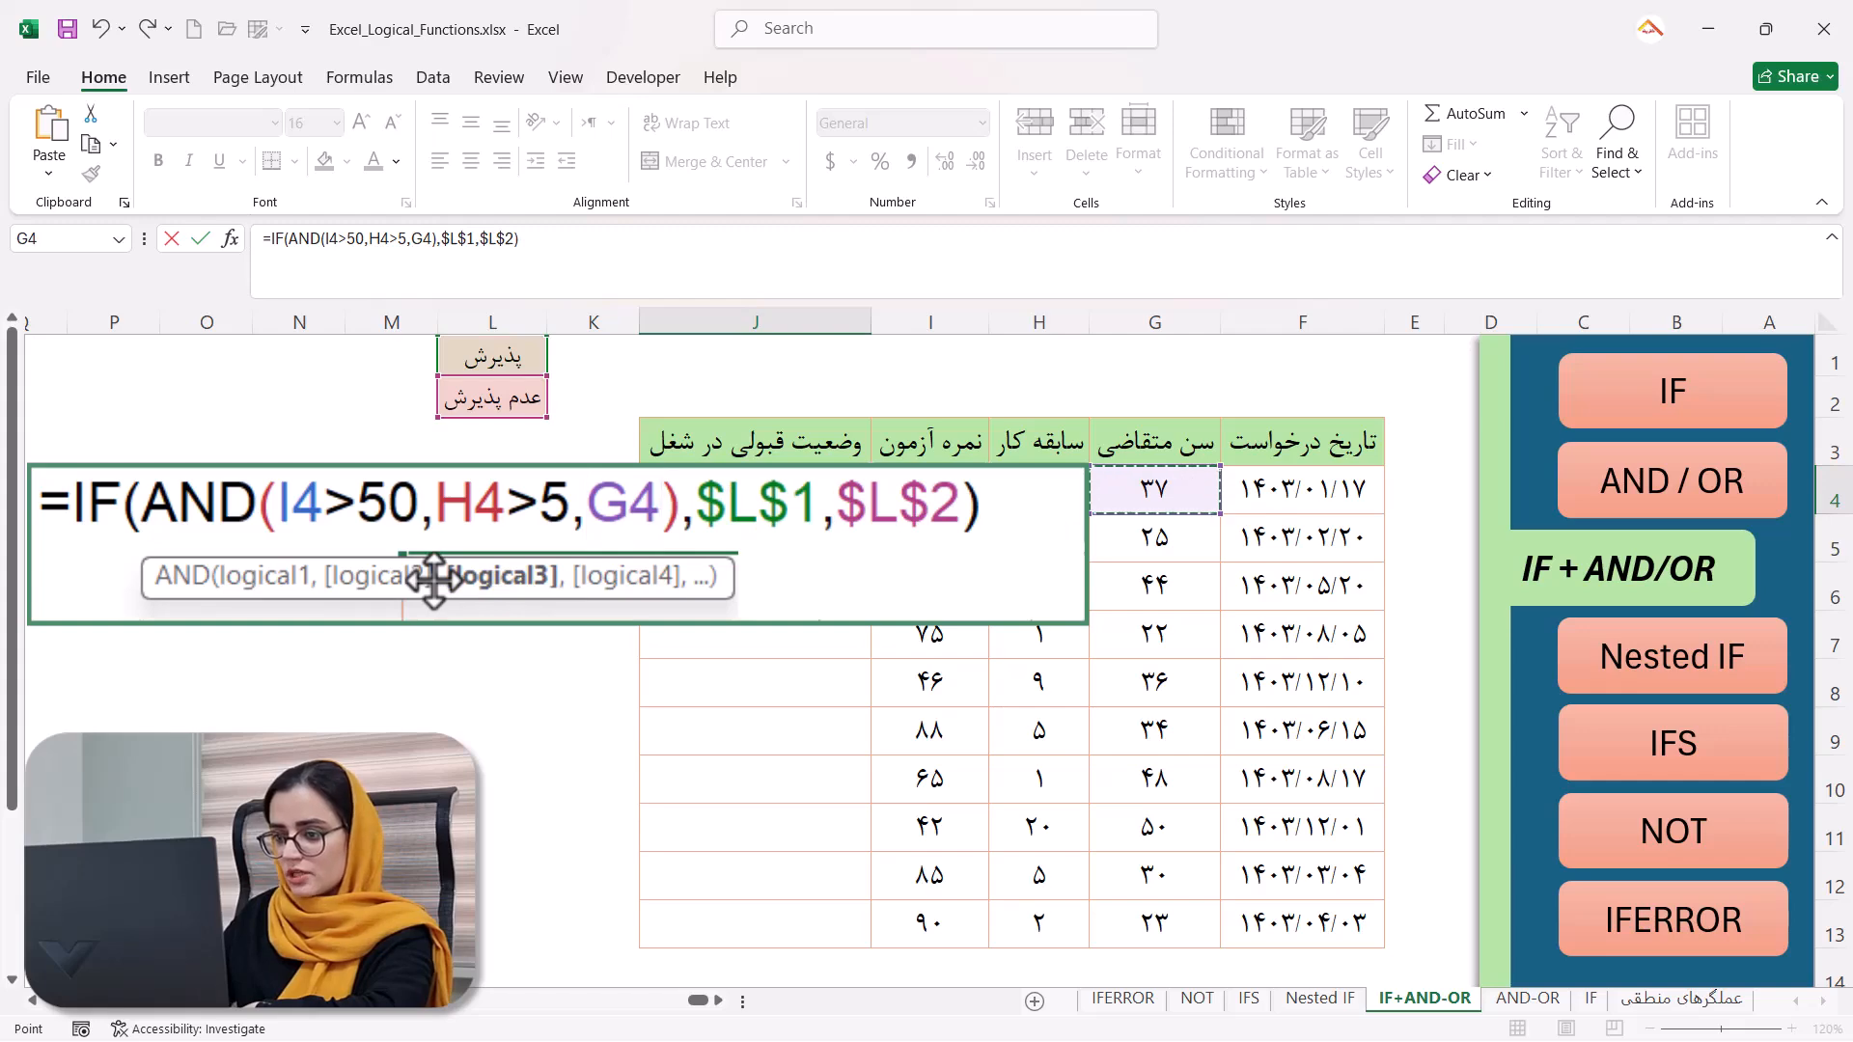
pyautogui.write('<35')
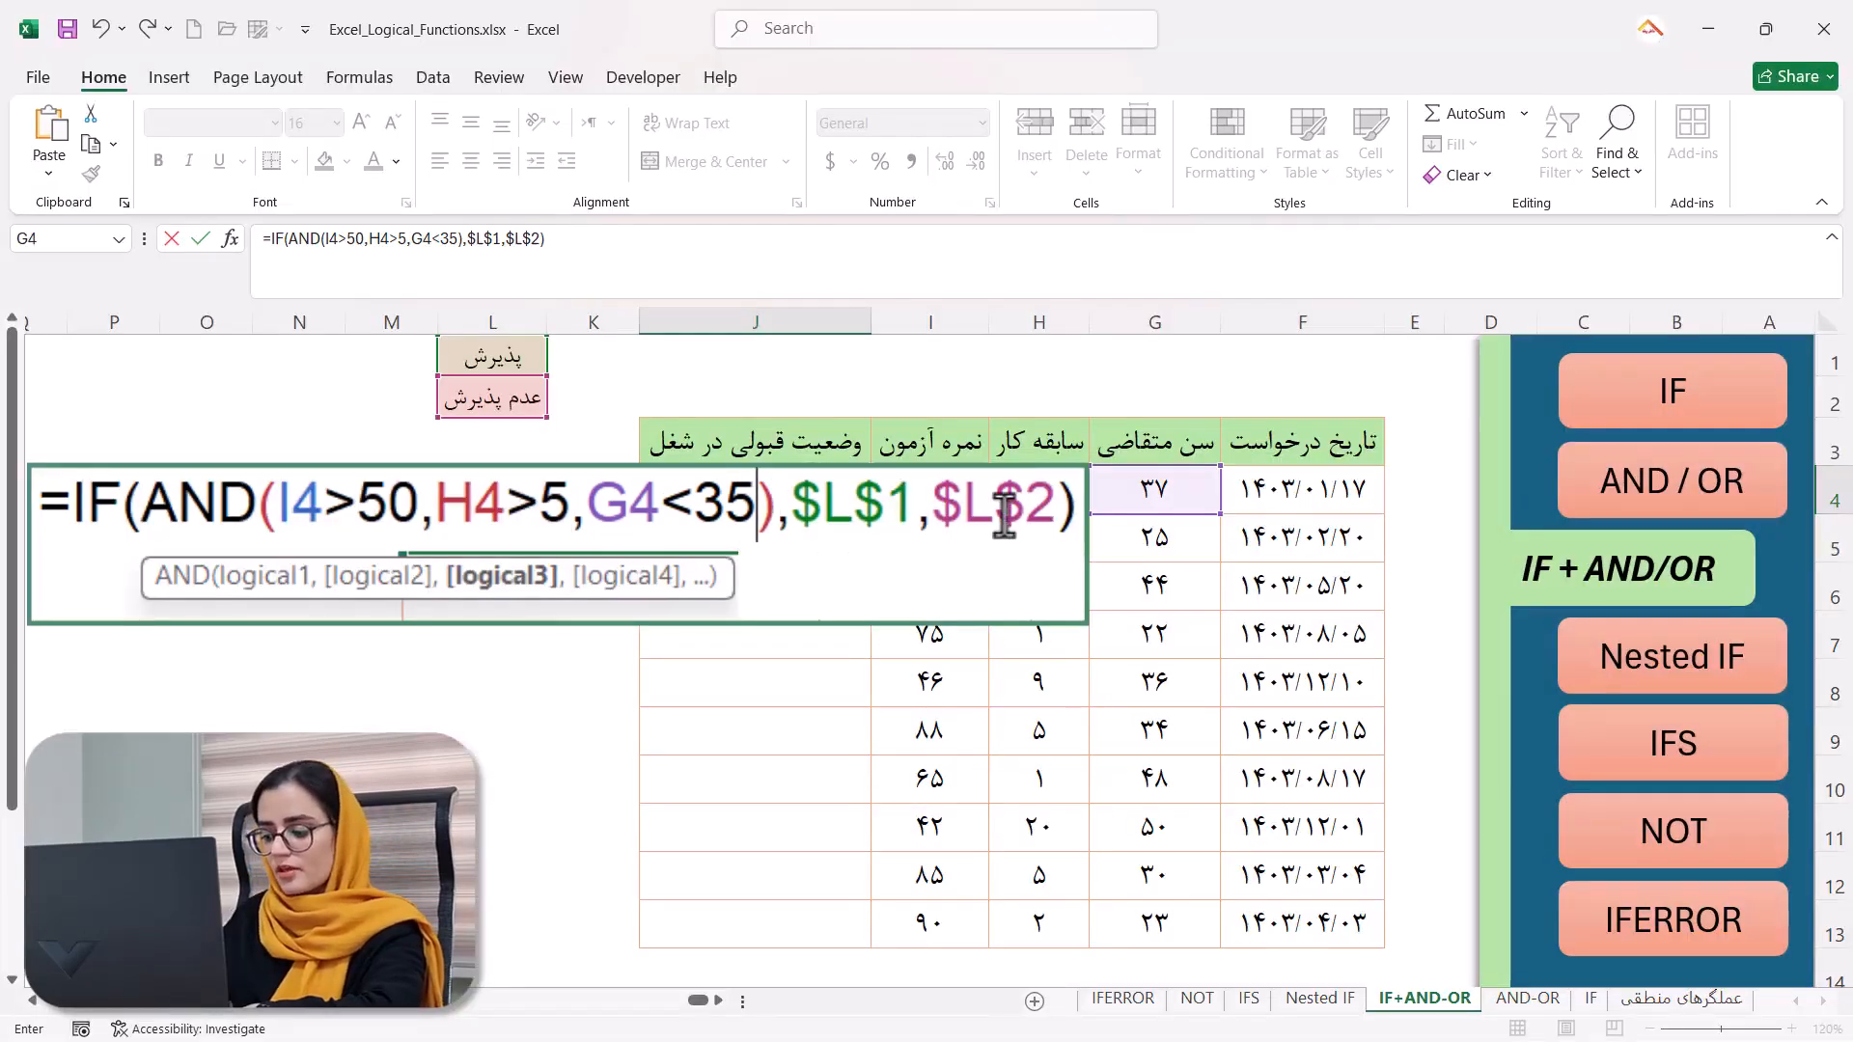
pyautogui.press('Return')
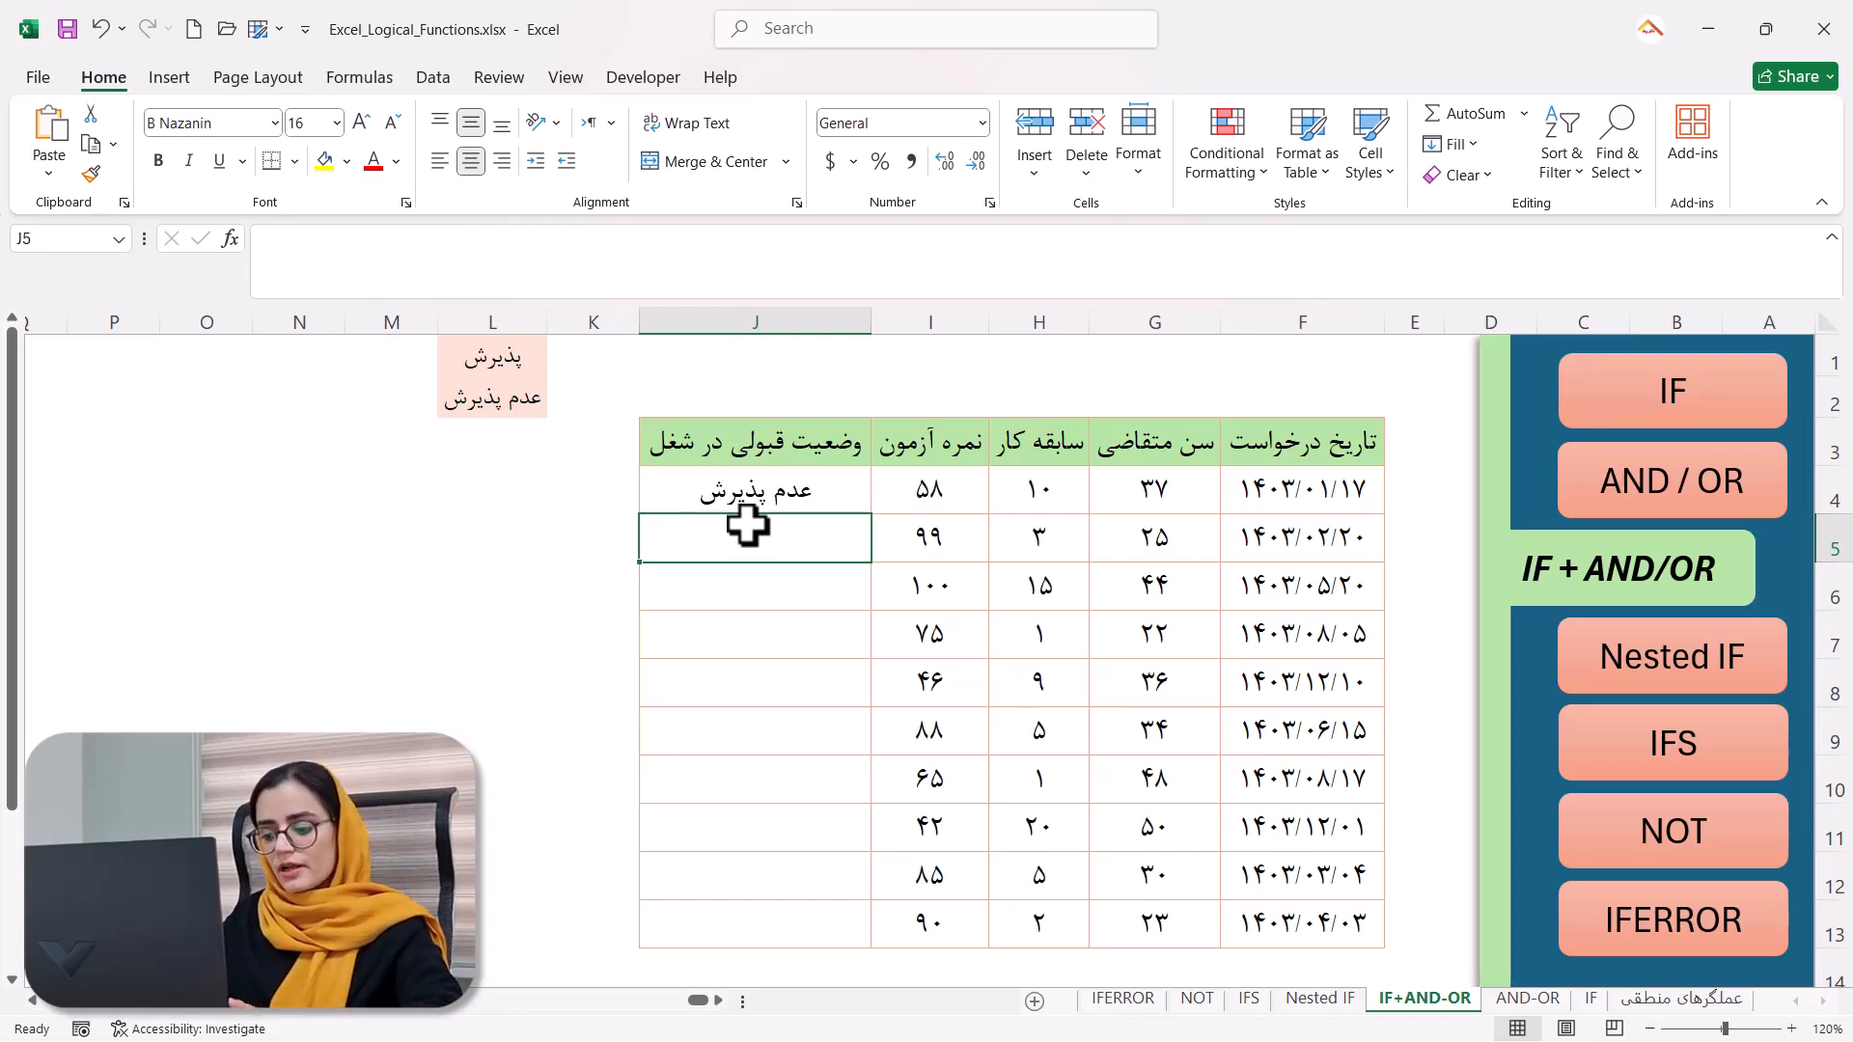
# Start an IF formula in J5 with the logical test OR(I5>50,H5>5,G5<35).
pyautogui.write('=i')
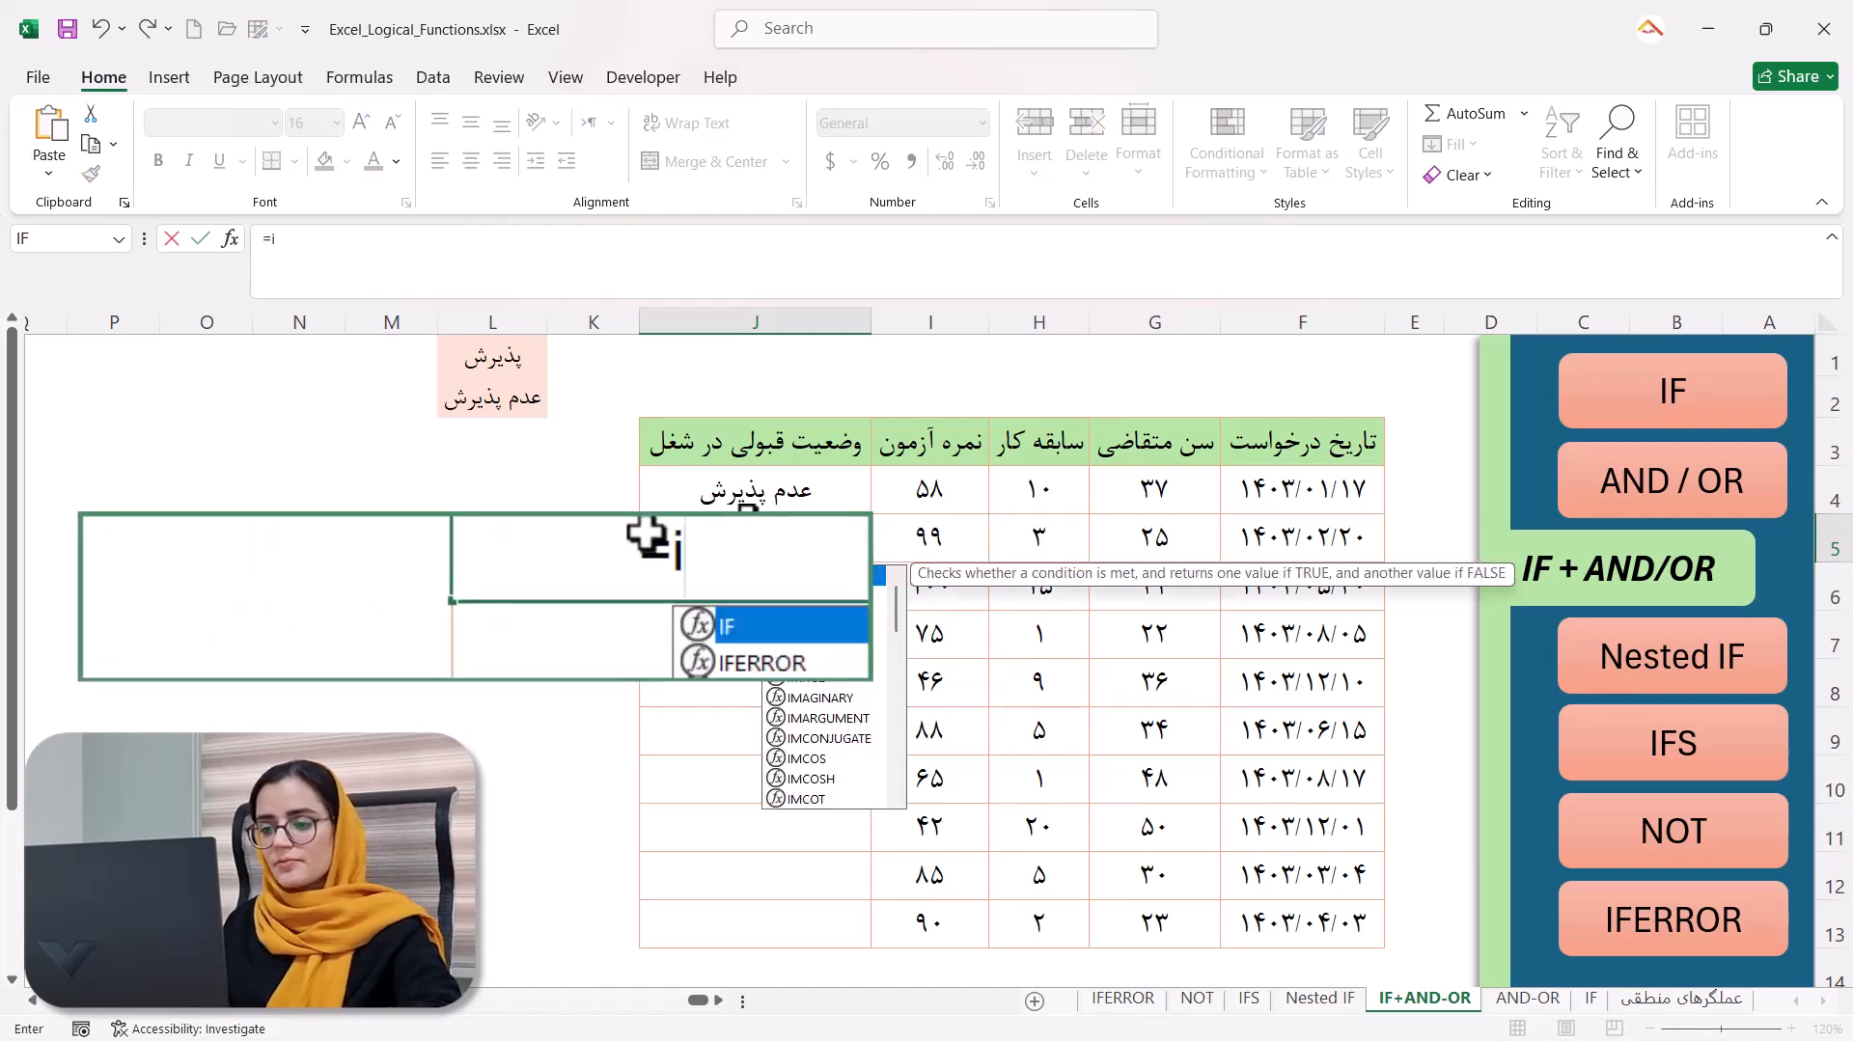
pyautogui.write('f')
pyautogui.doubleClick(737, 629)
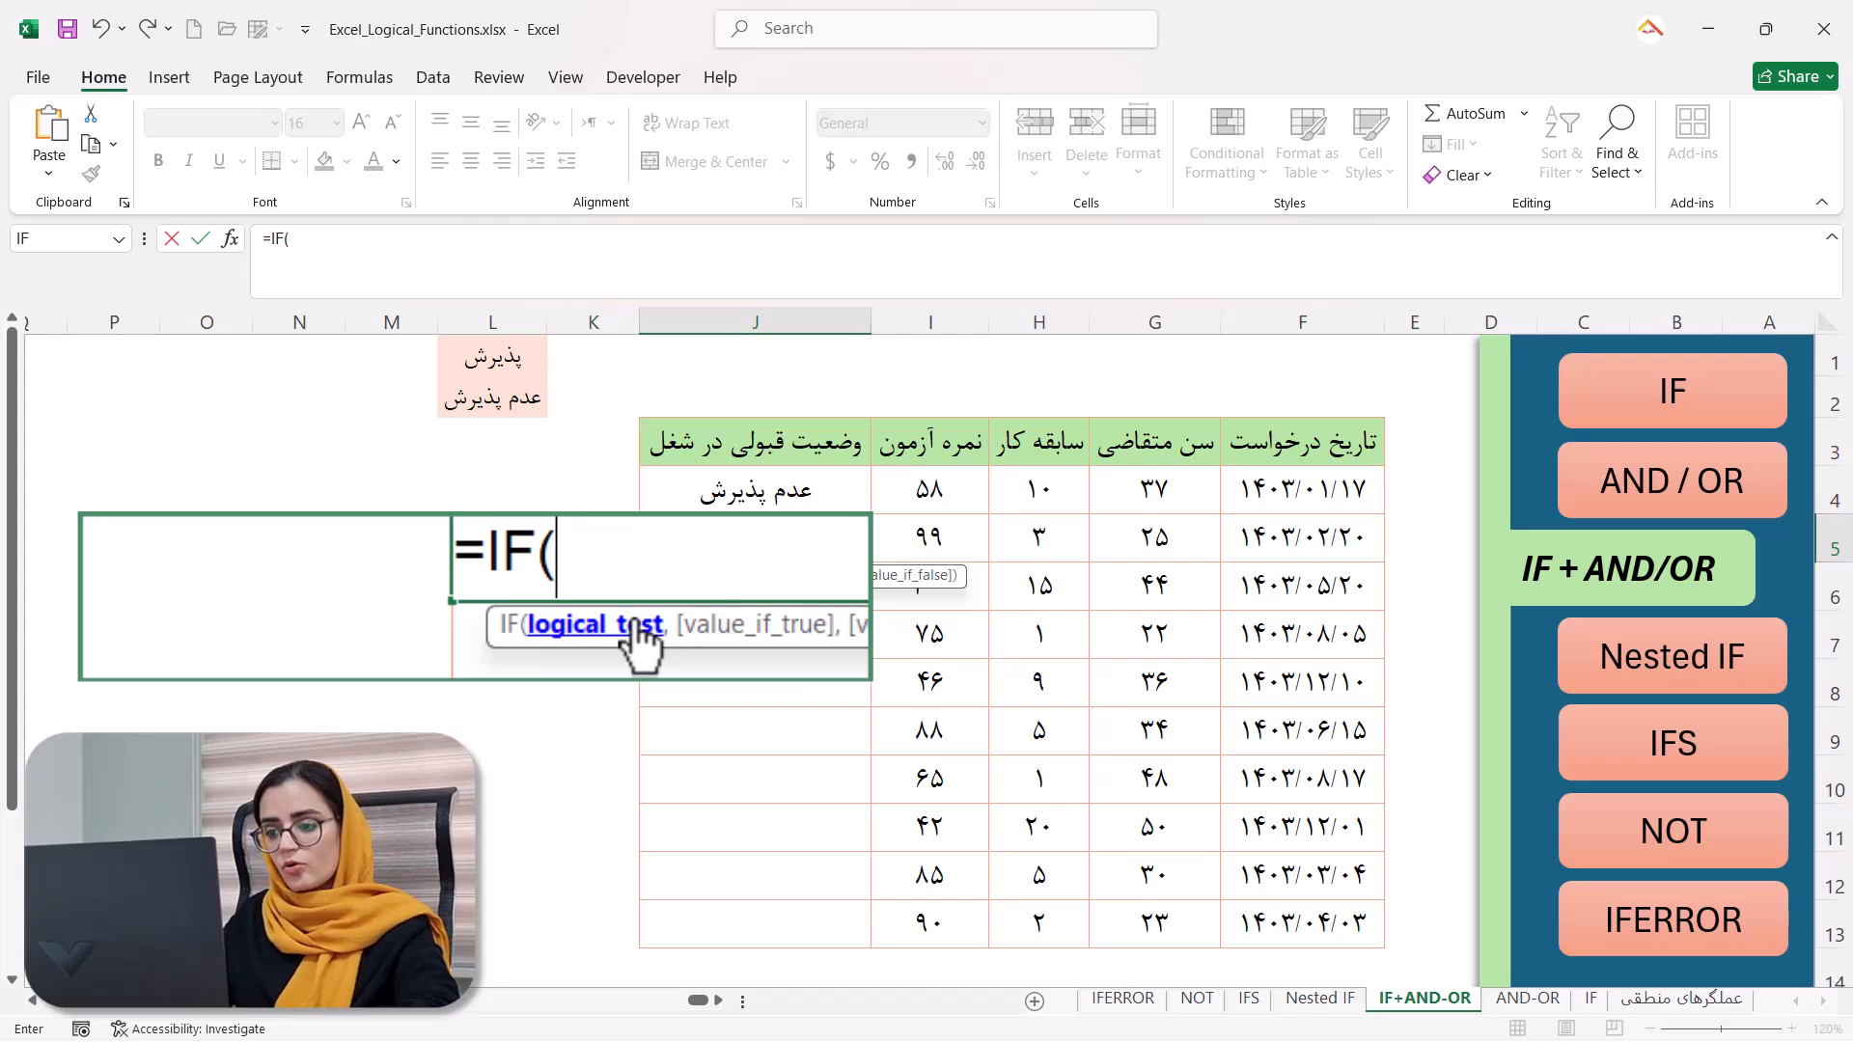
pyautogui.write('or(')
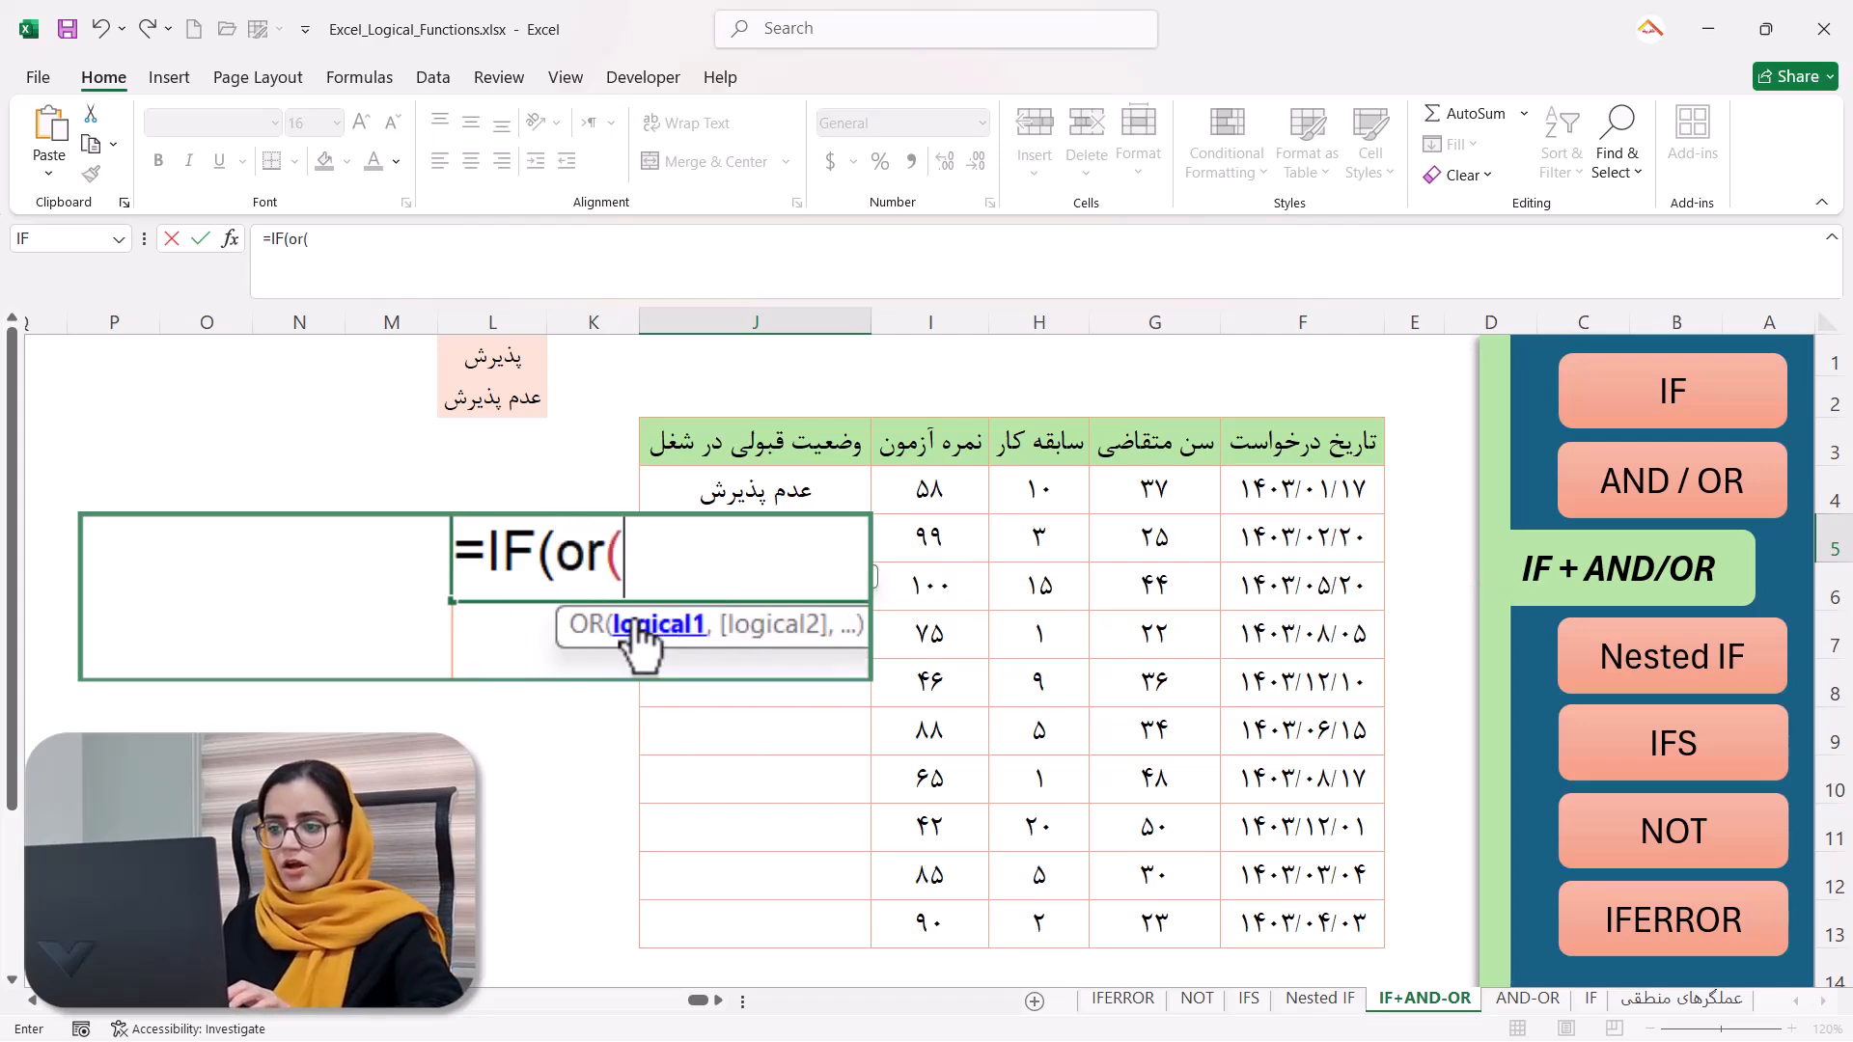
pyautogui.click(946, 538)
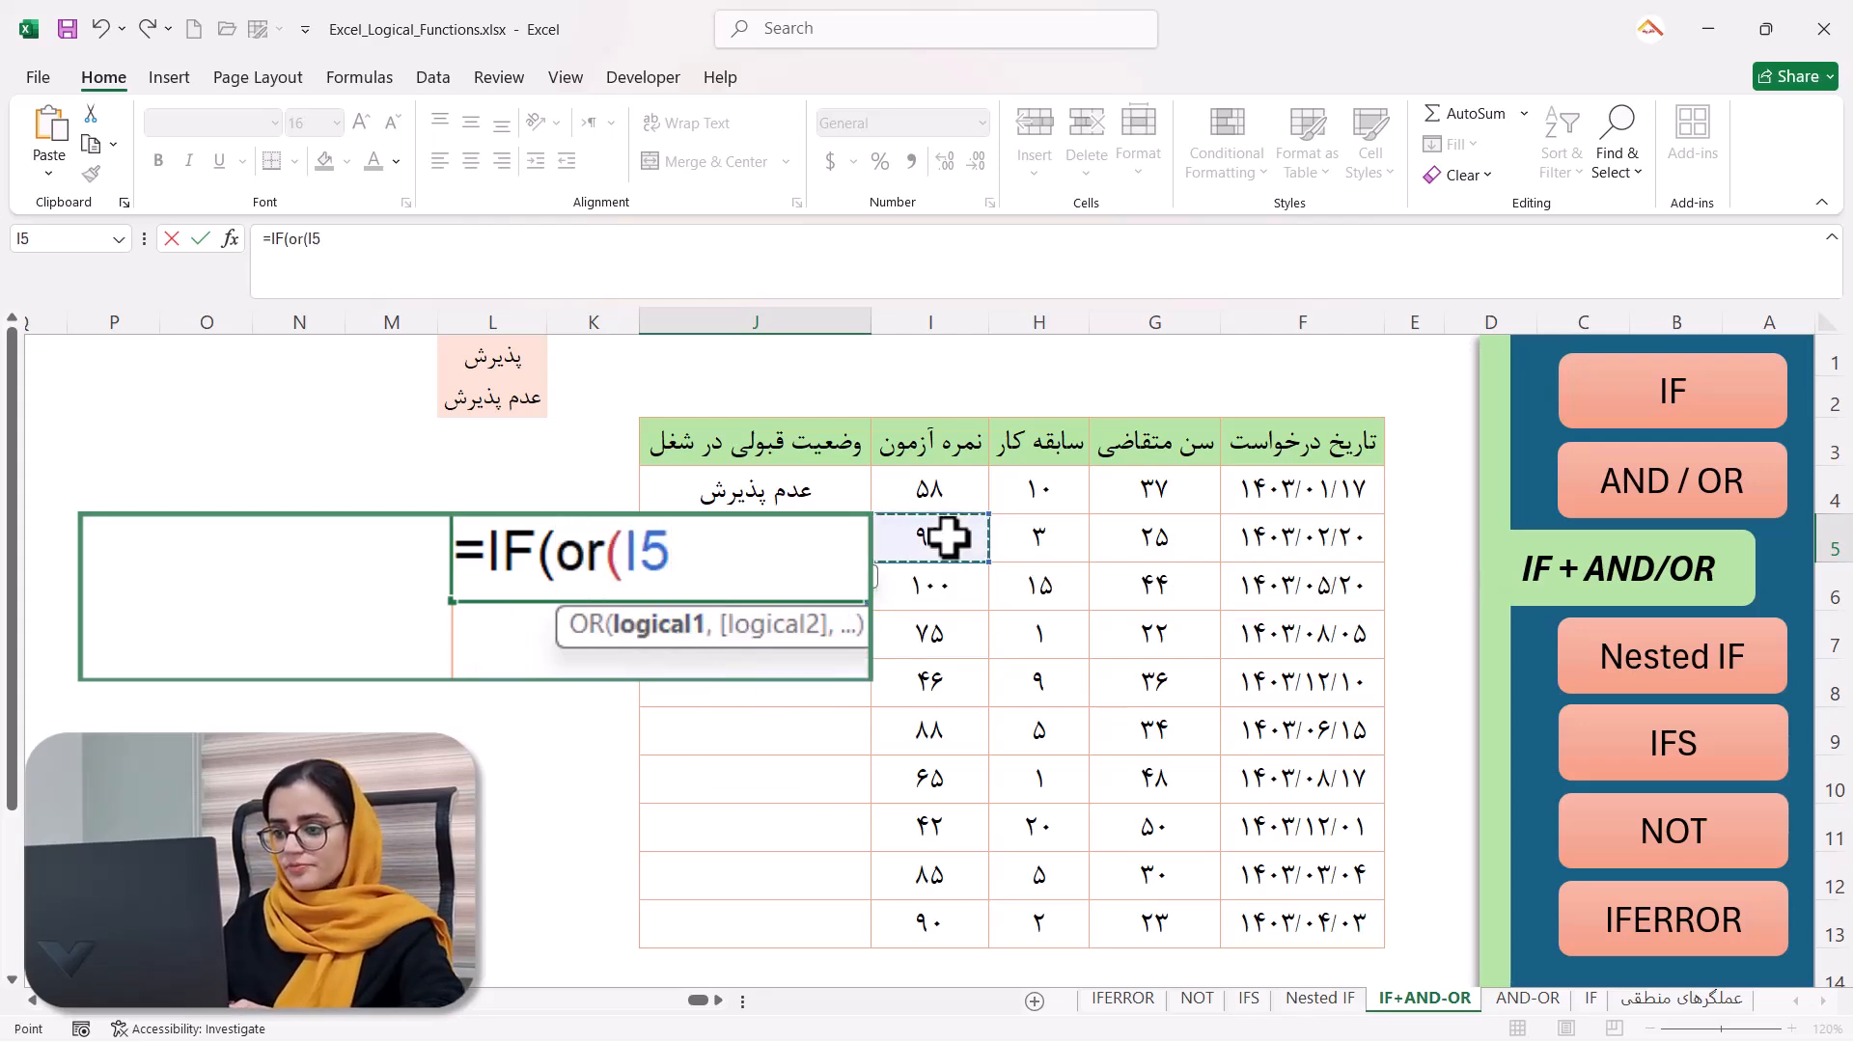
pyautogui.write('>50,')
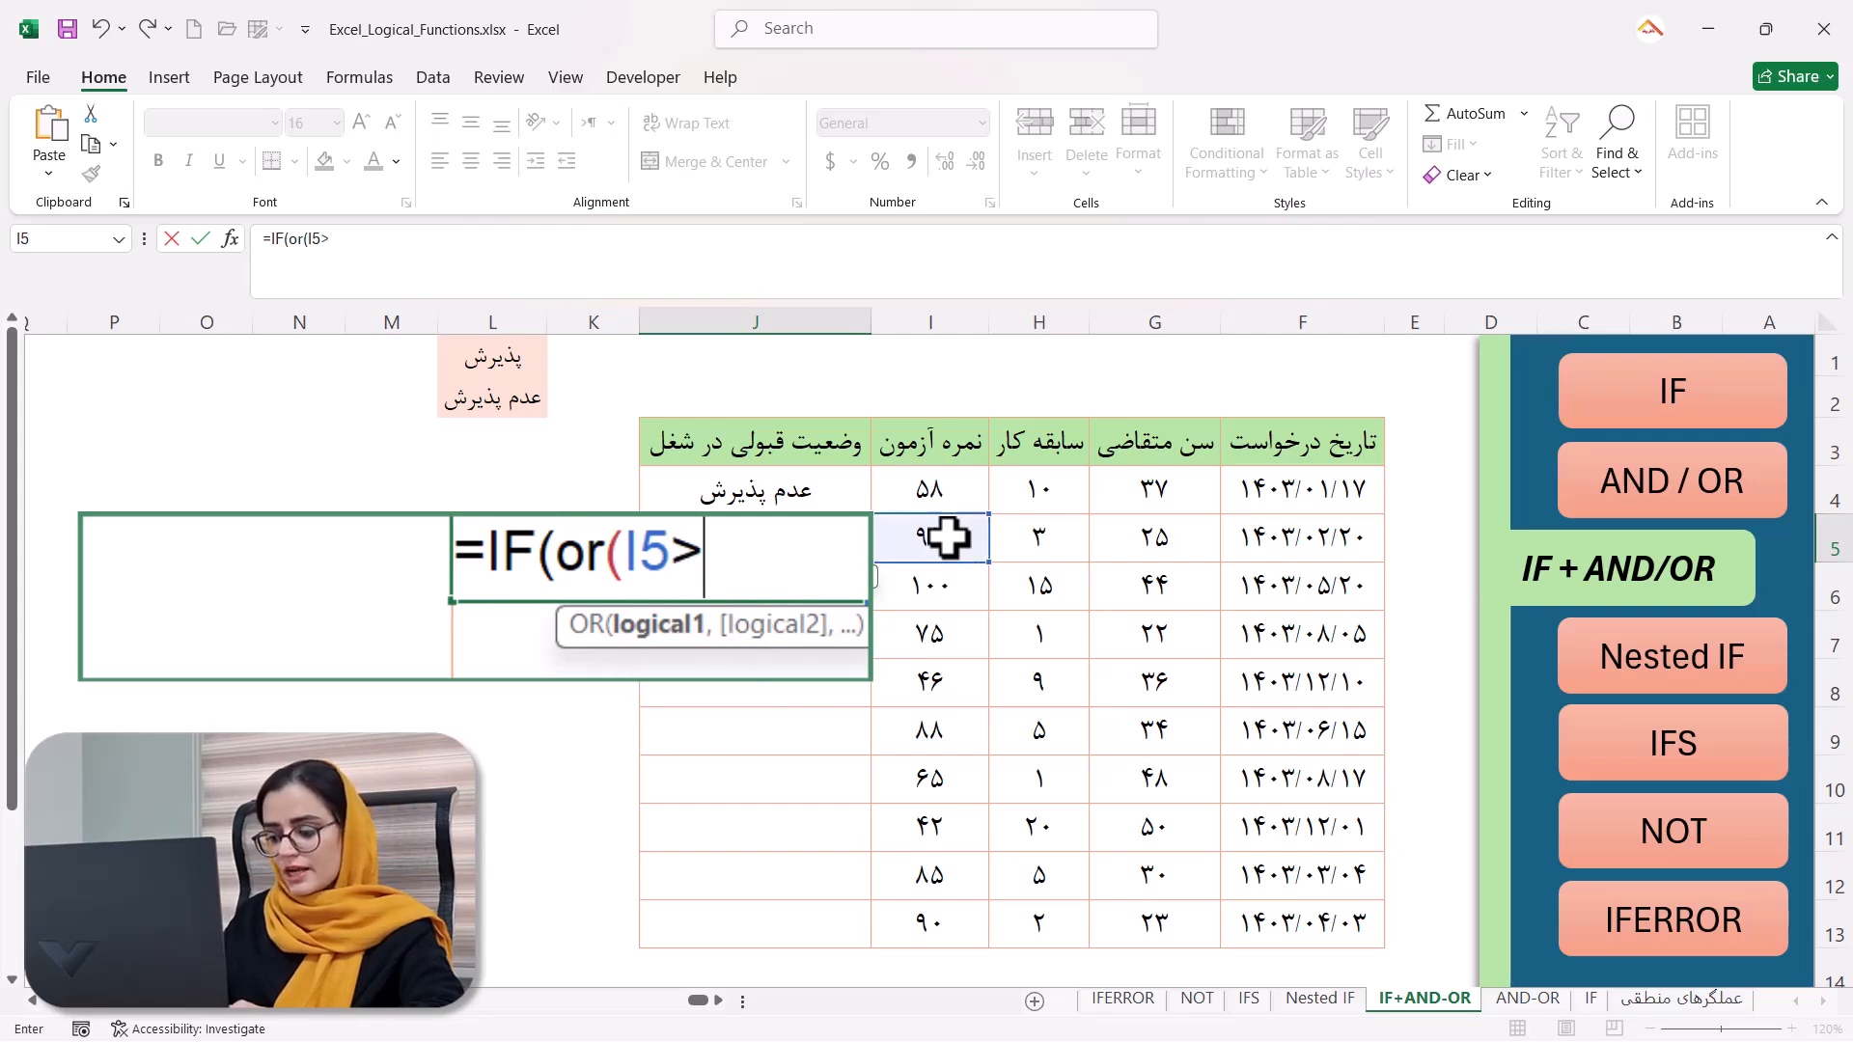
pyautogui.click(1053, 530)
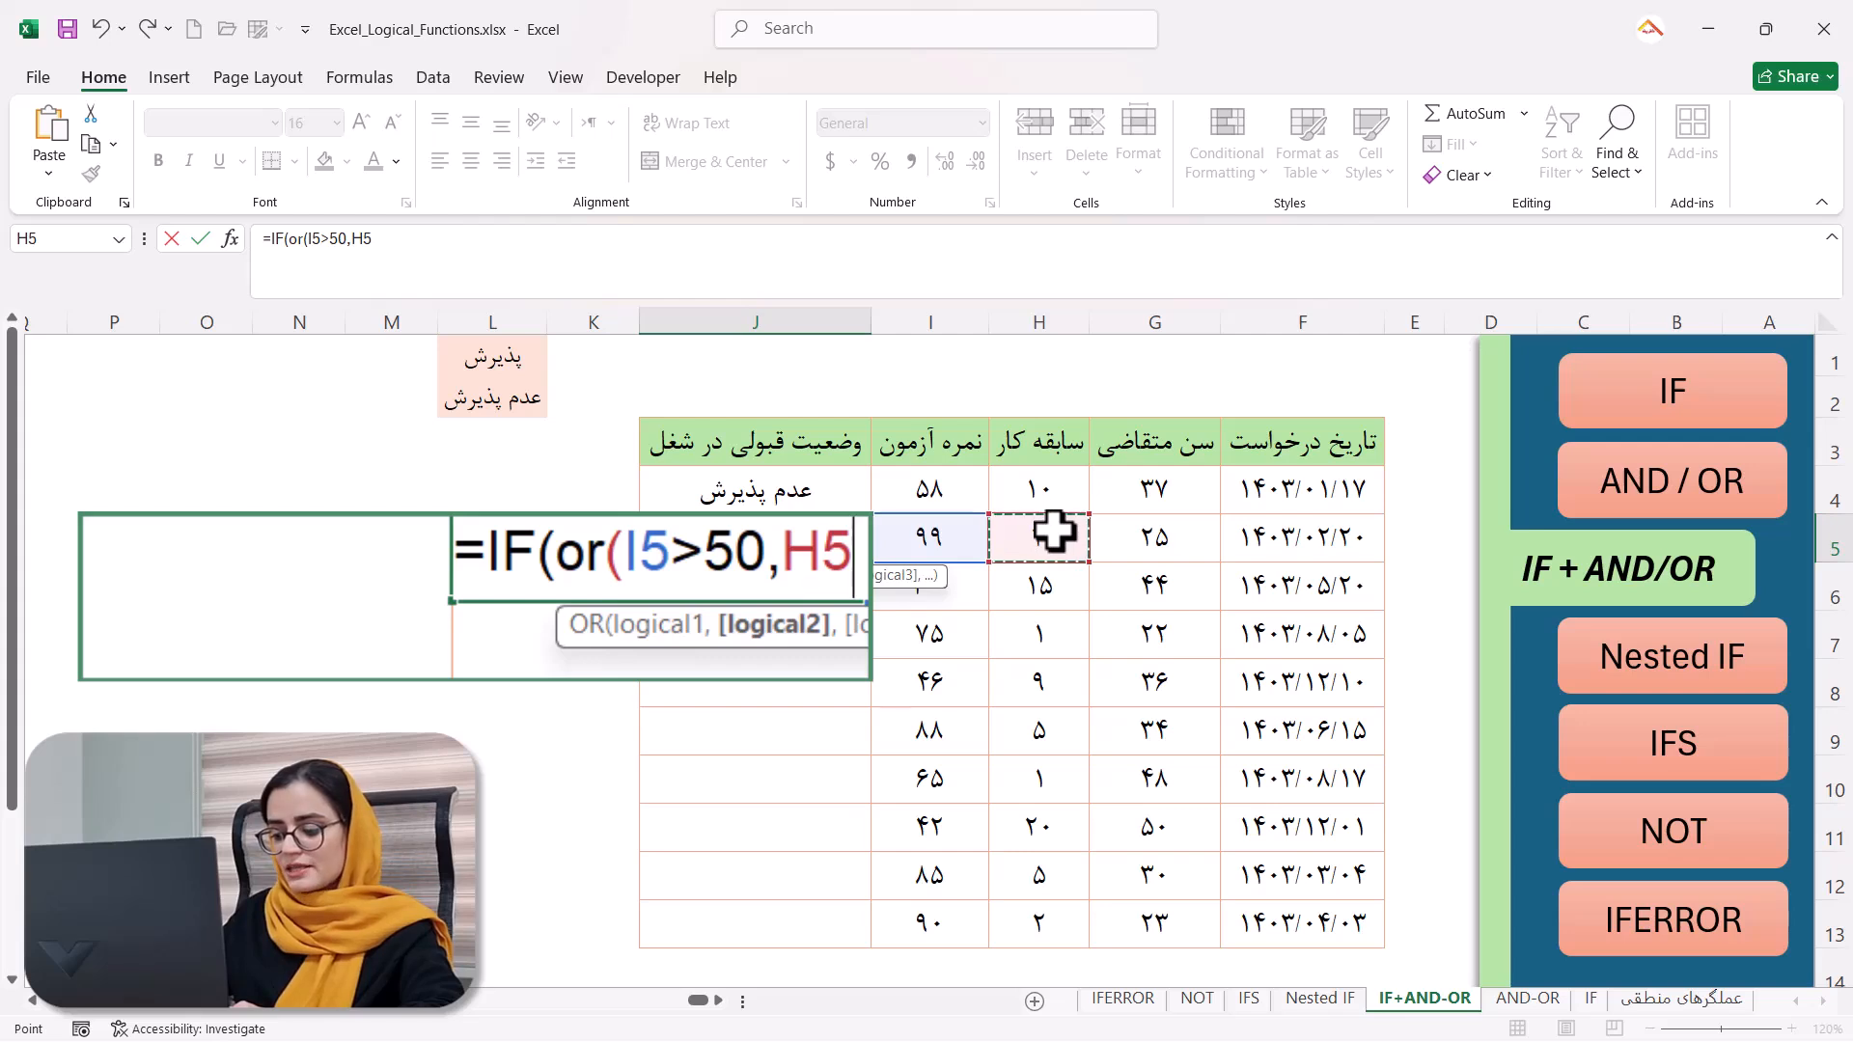
pyautogui.write('>5,')
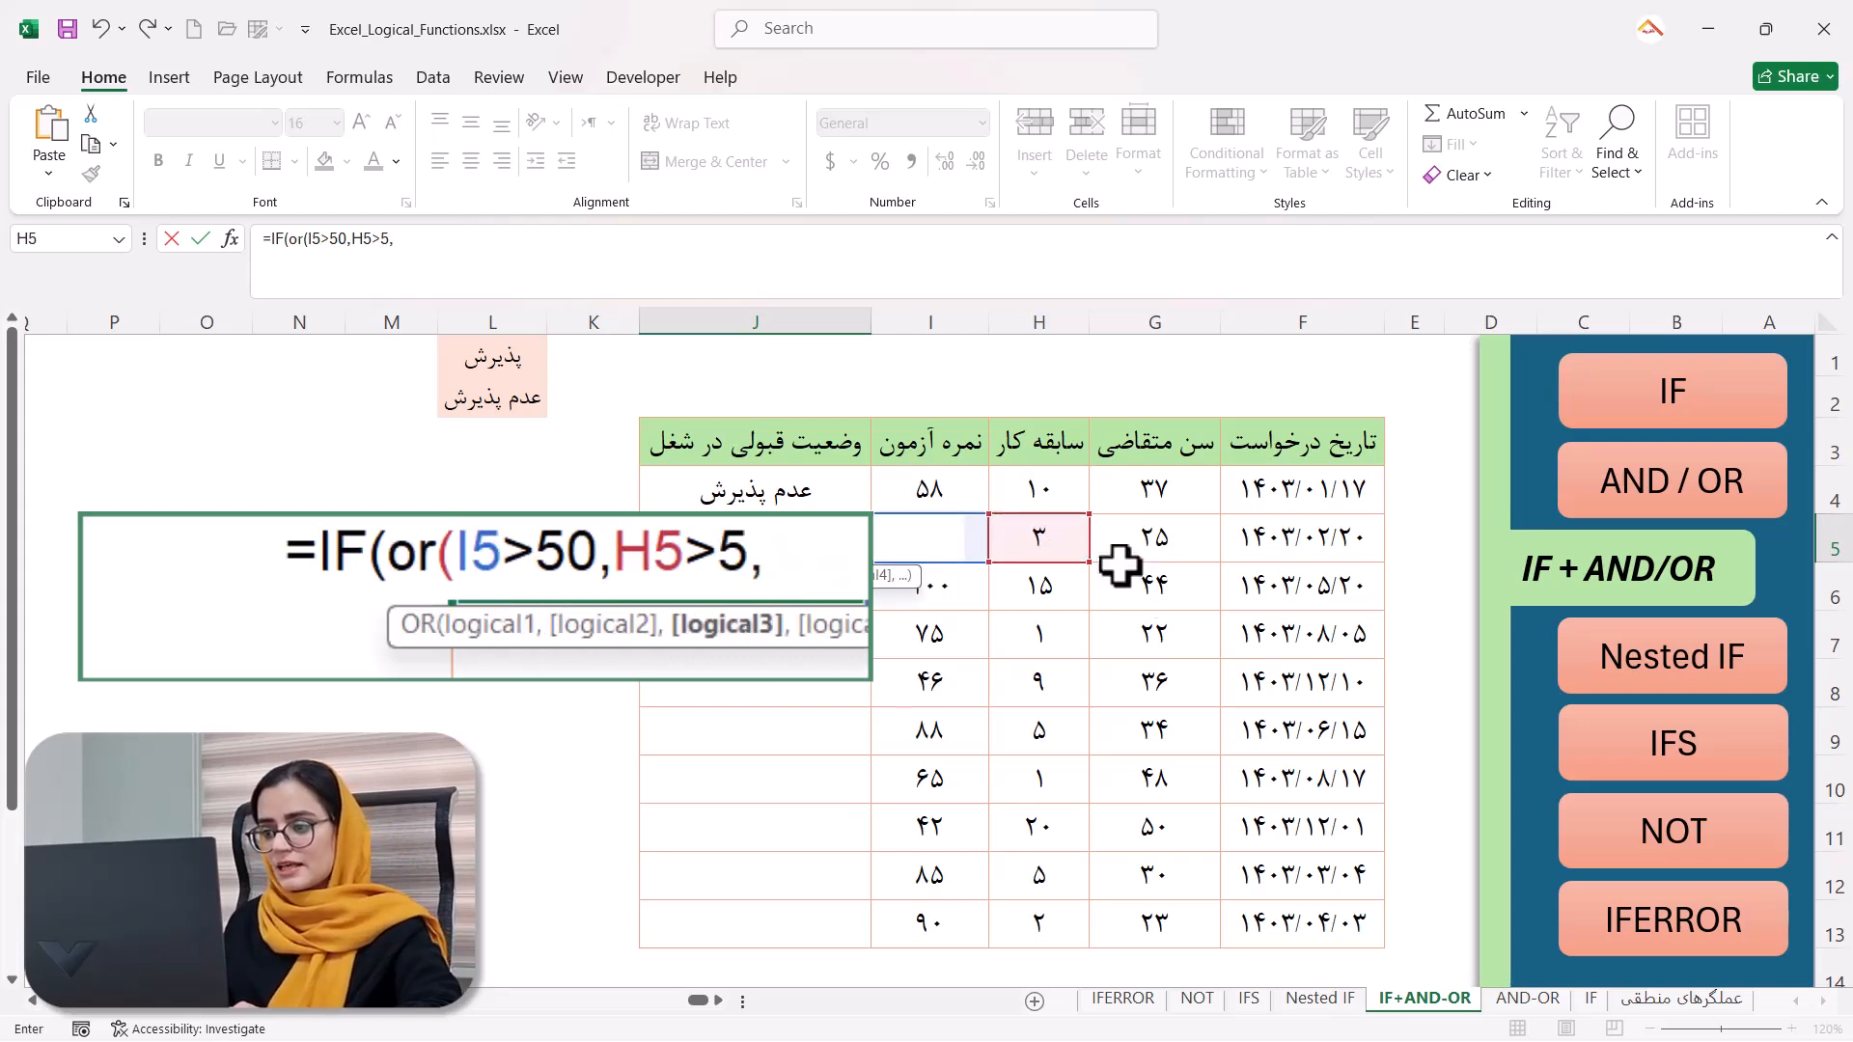
pyautogui.click(1166, 521)
pyautogui.write('<')
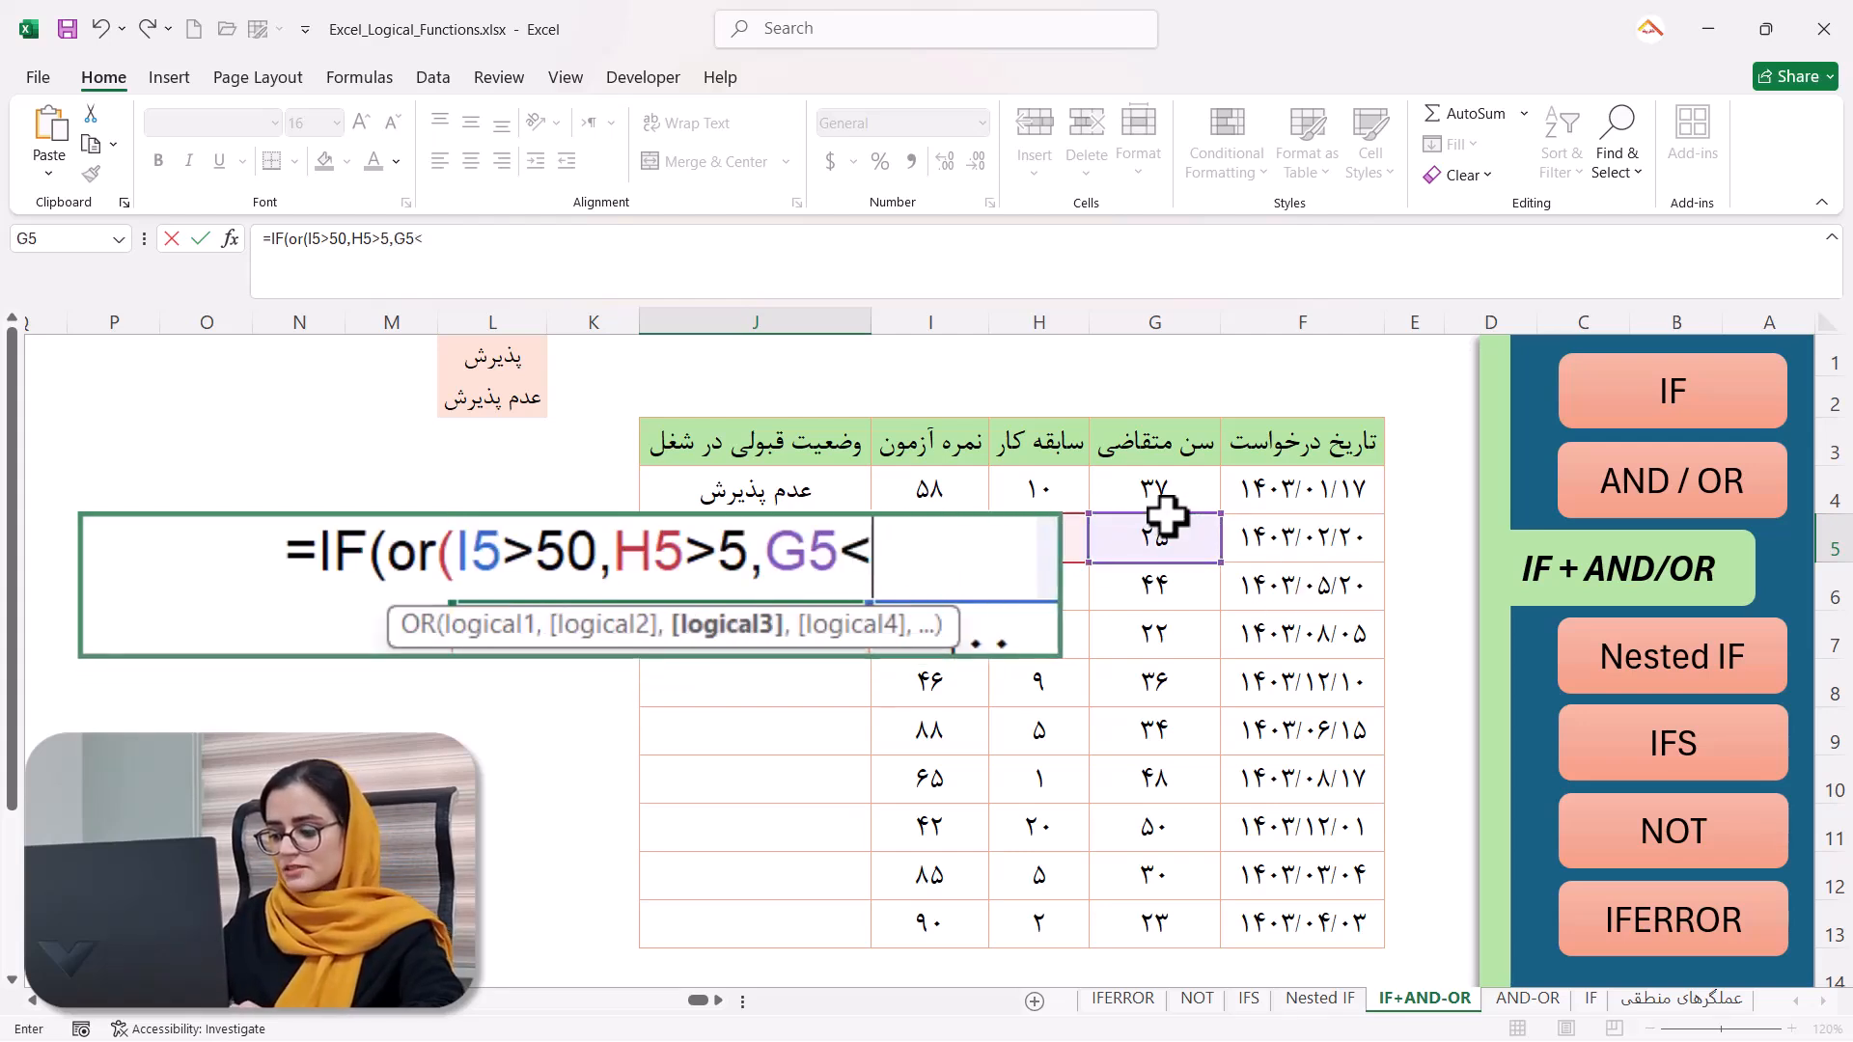
pyautogui.write('35)')
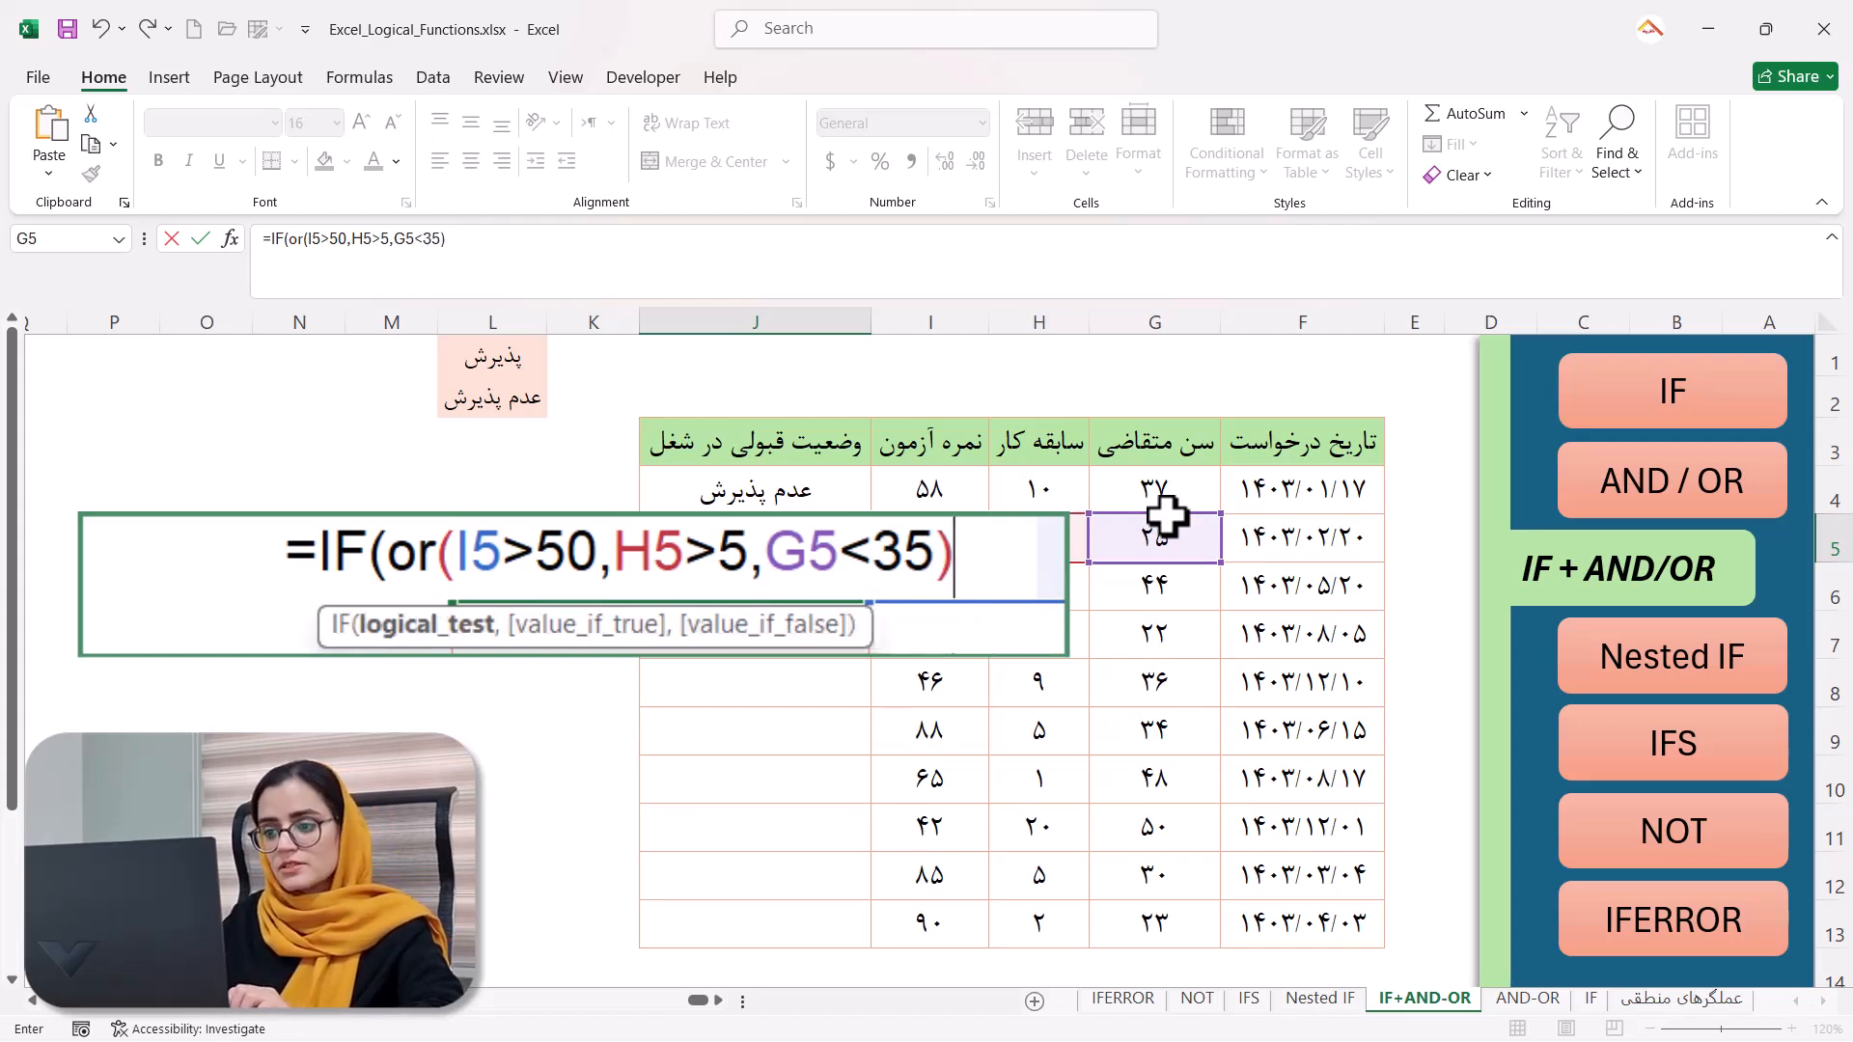
# Use $L$1 as the value if true and $L$2 as the value if false in J5's IF formula.
pyautogui.write(',')
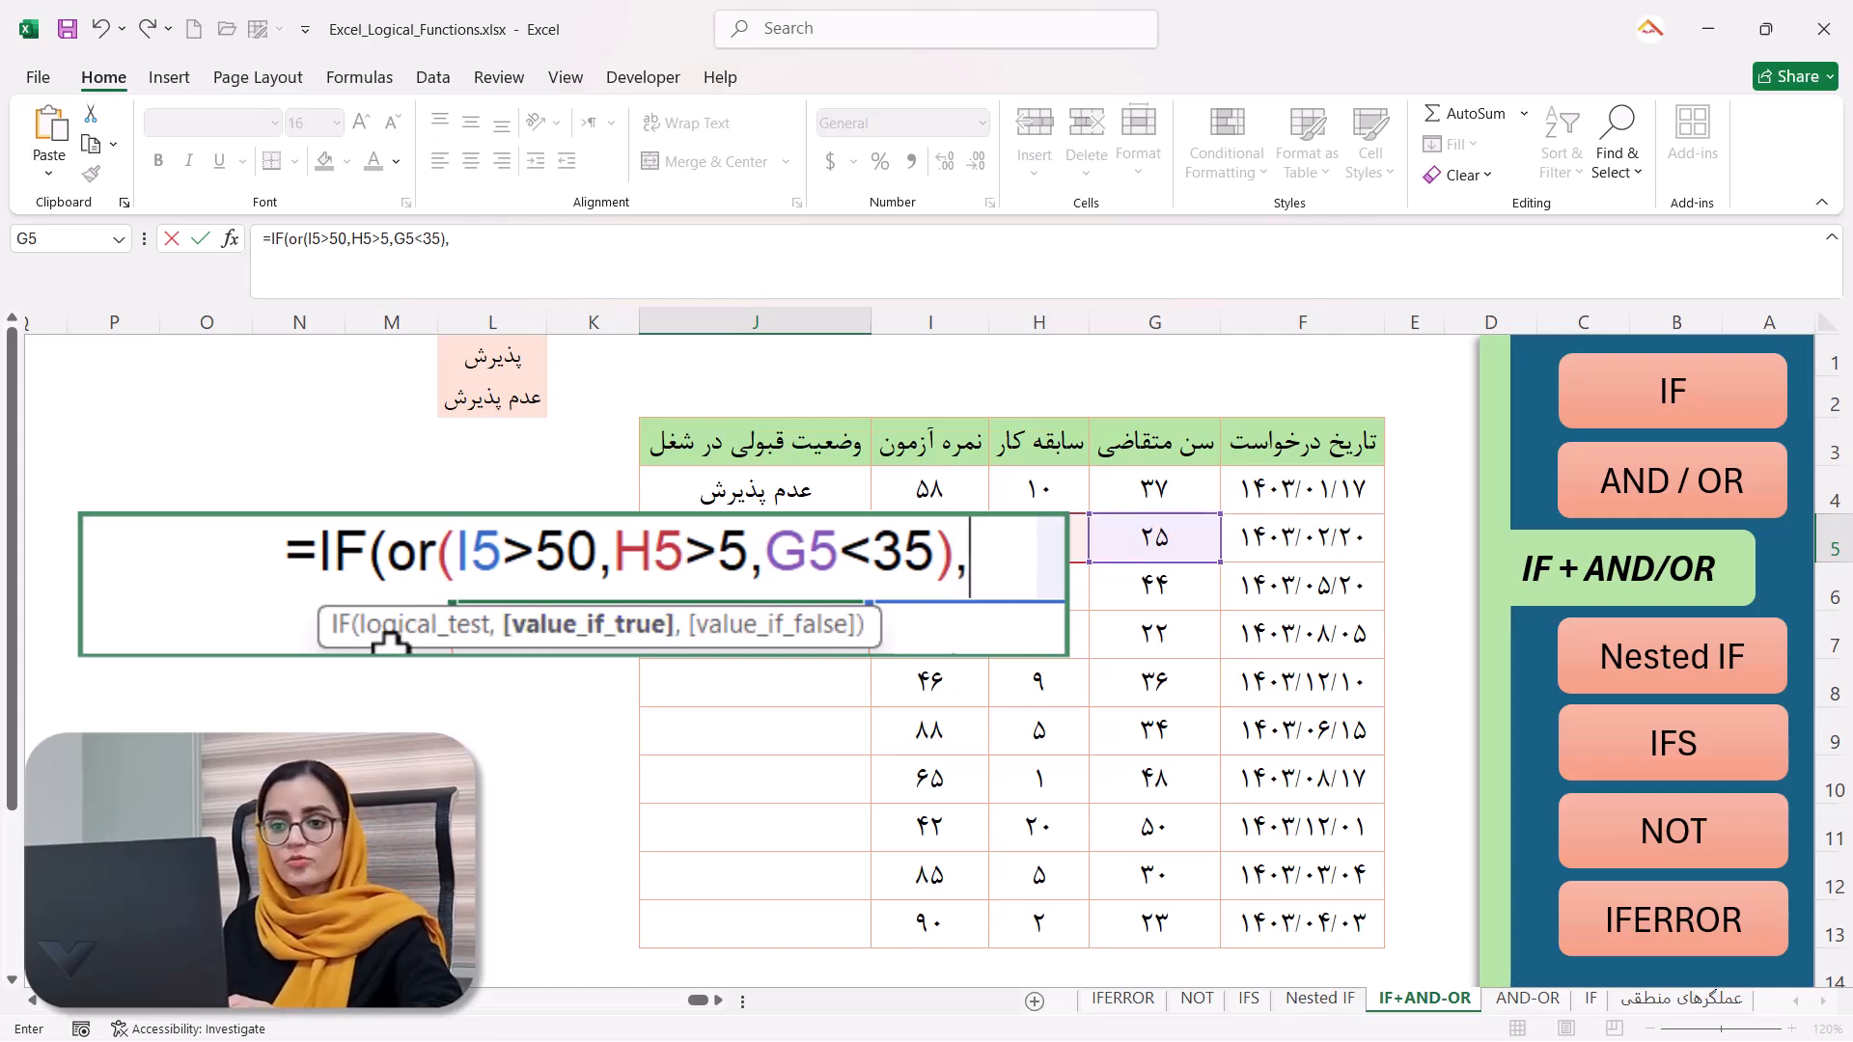
pyautogui.click(502, 361)
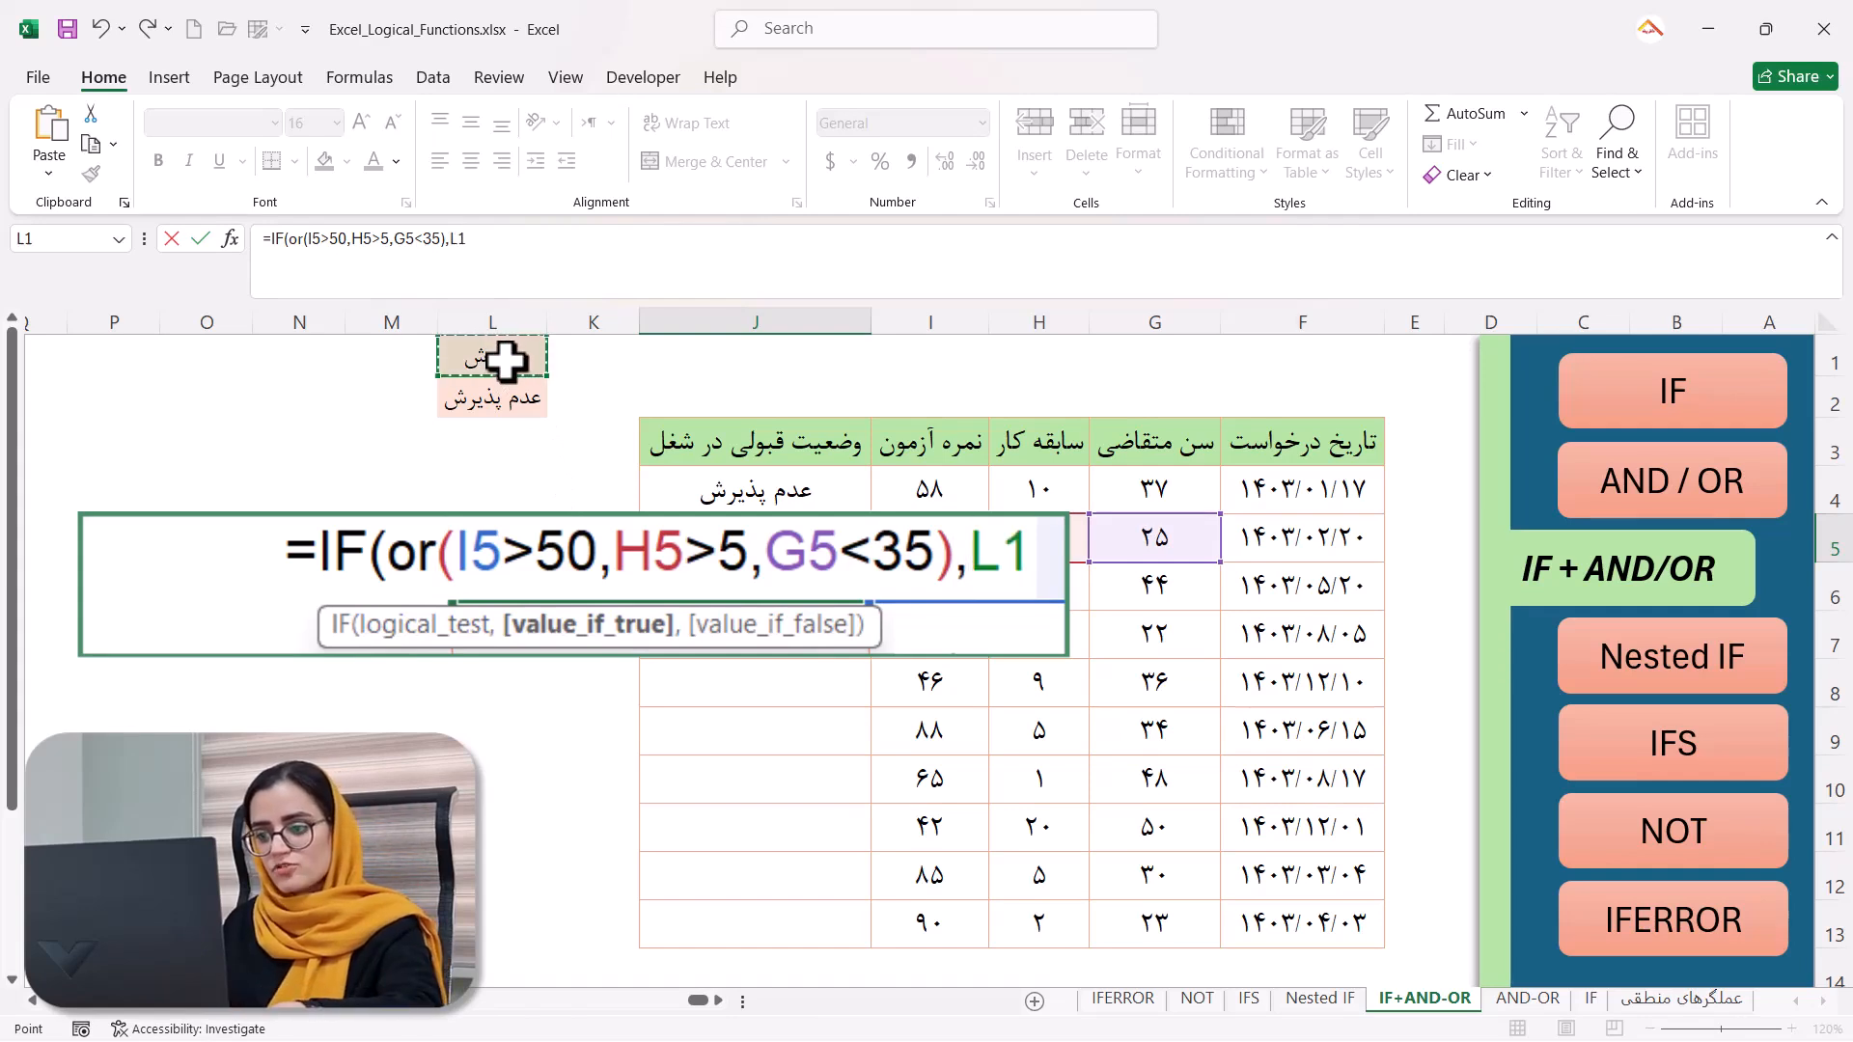
pyautogui.press('F4')
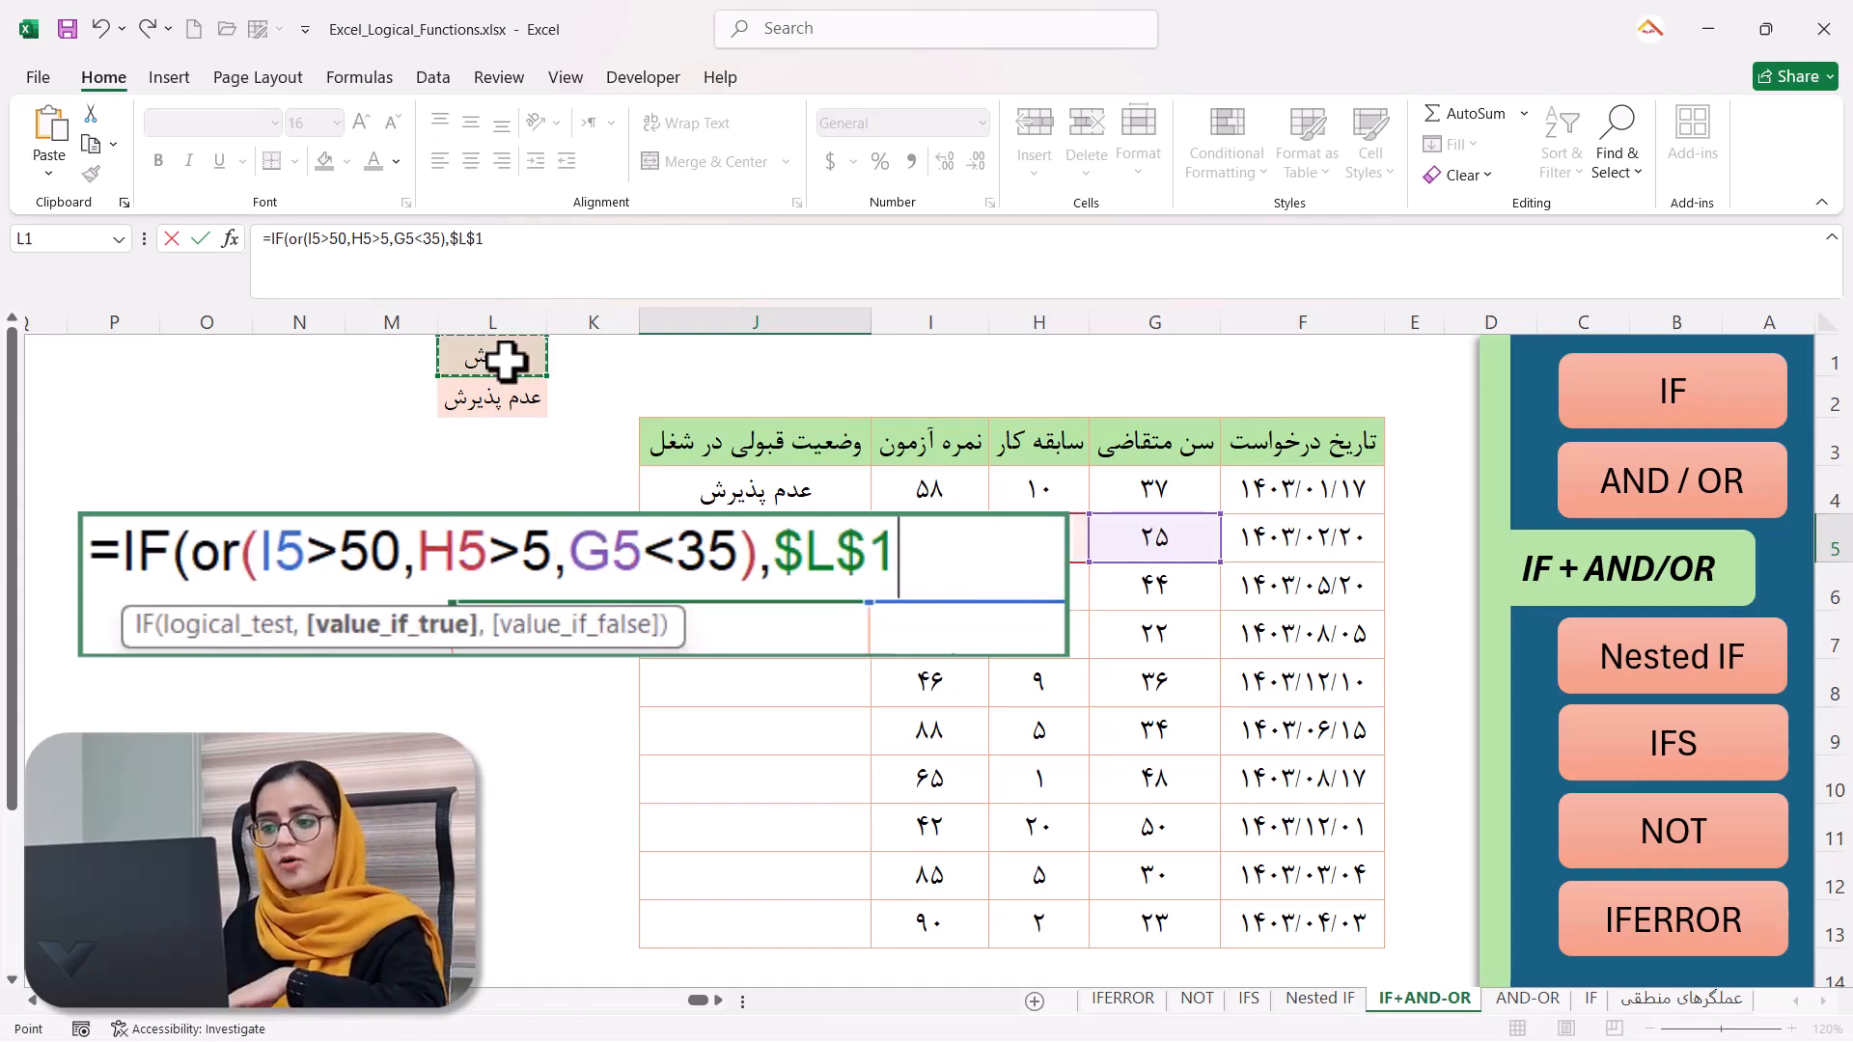
pyautogui.write(',')
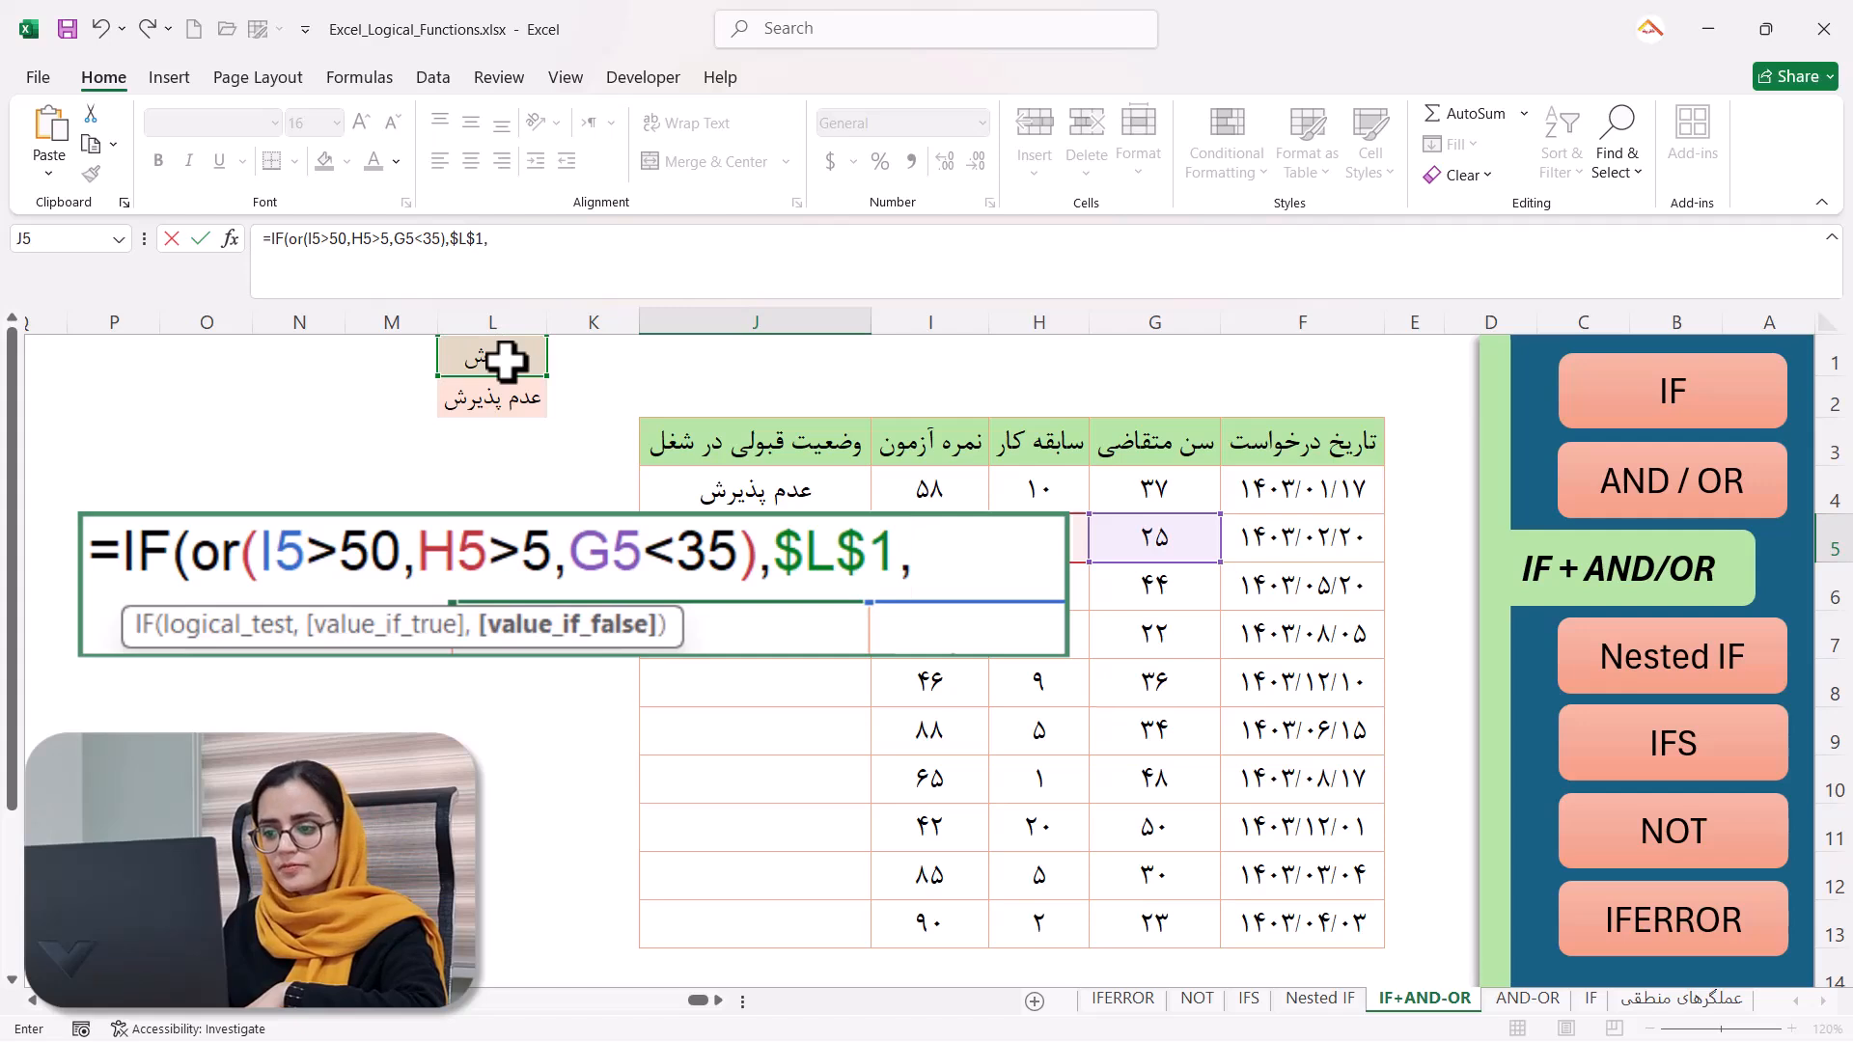
pyautogui.click(497, 396)
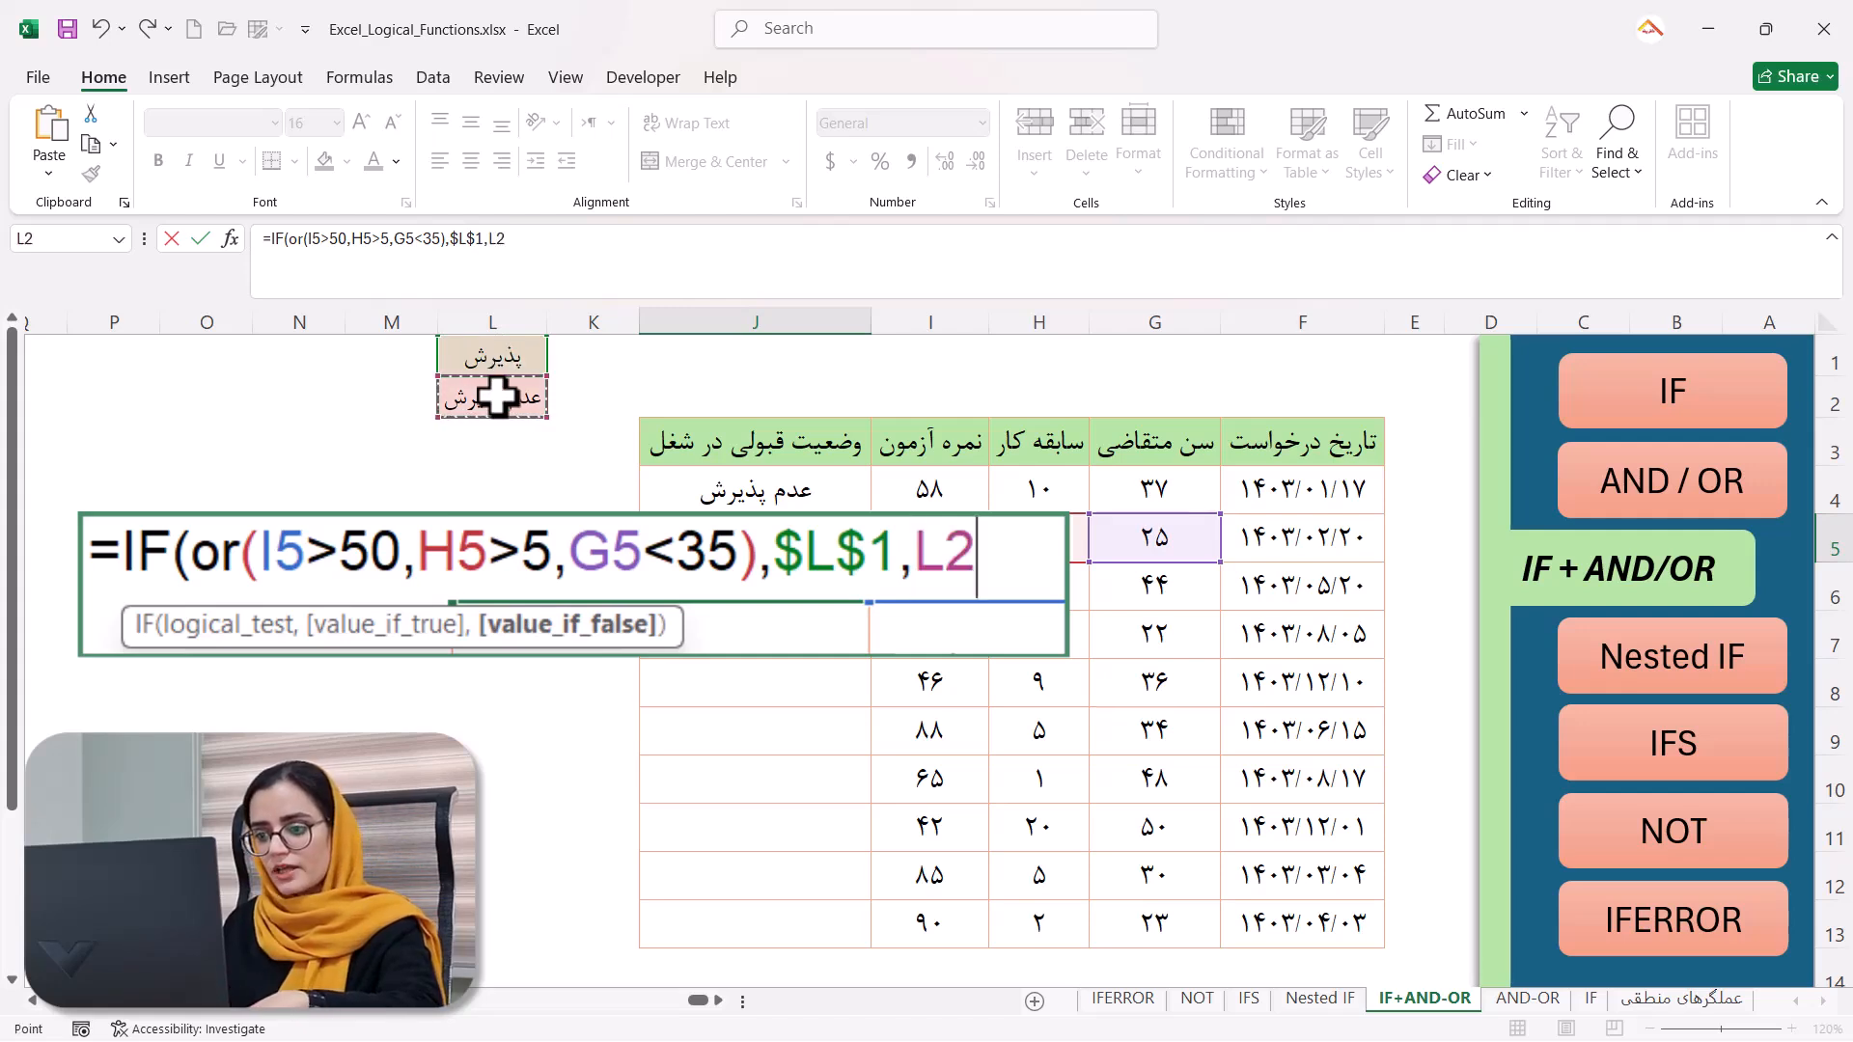
pyautogui.press('F4')
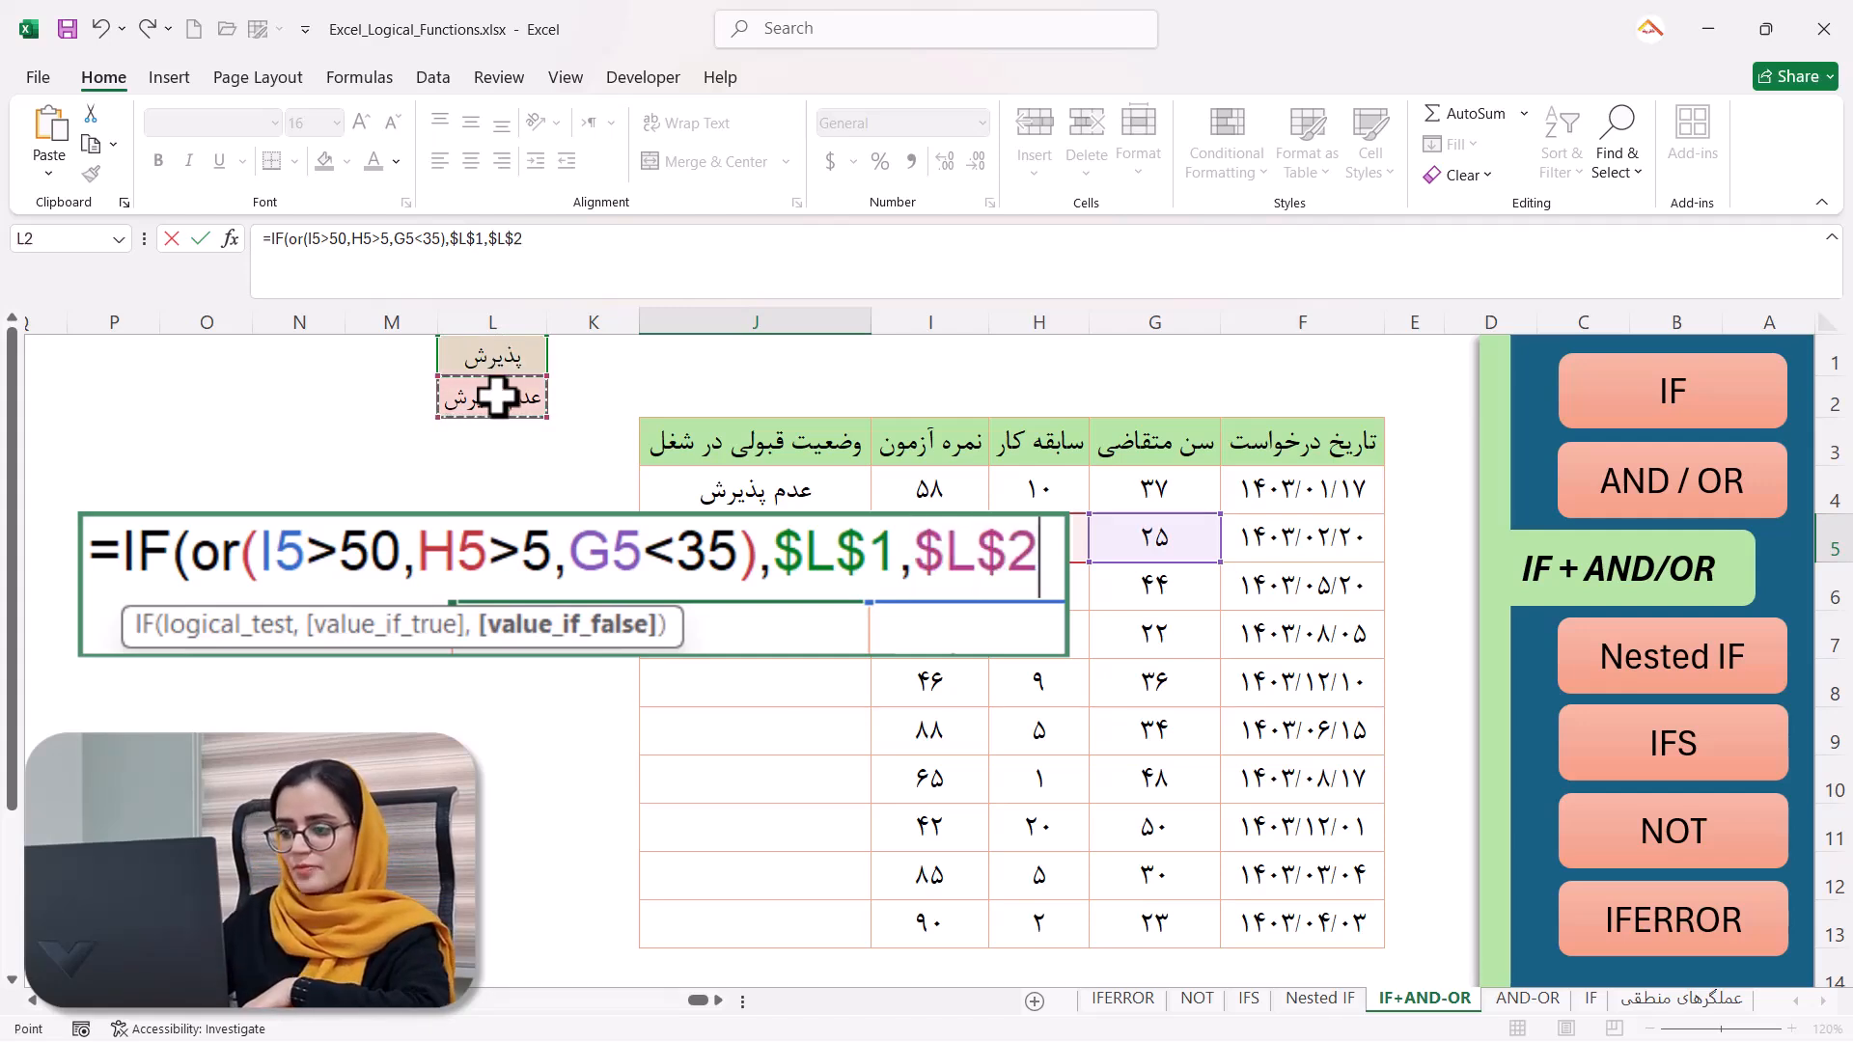
# Enter the J5 formula without its final closing parenthesis and accept the proposed typo correction.
pyautogui.write(')')
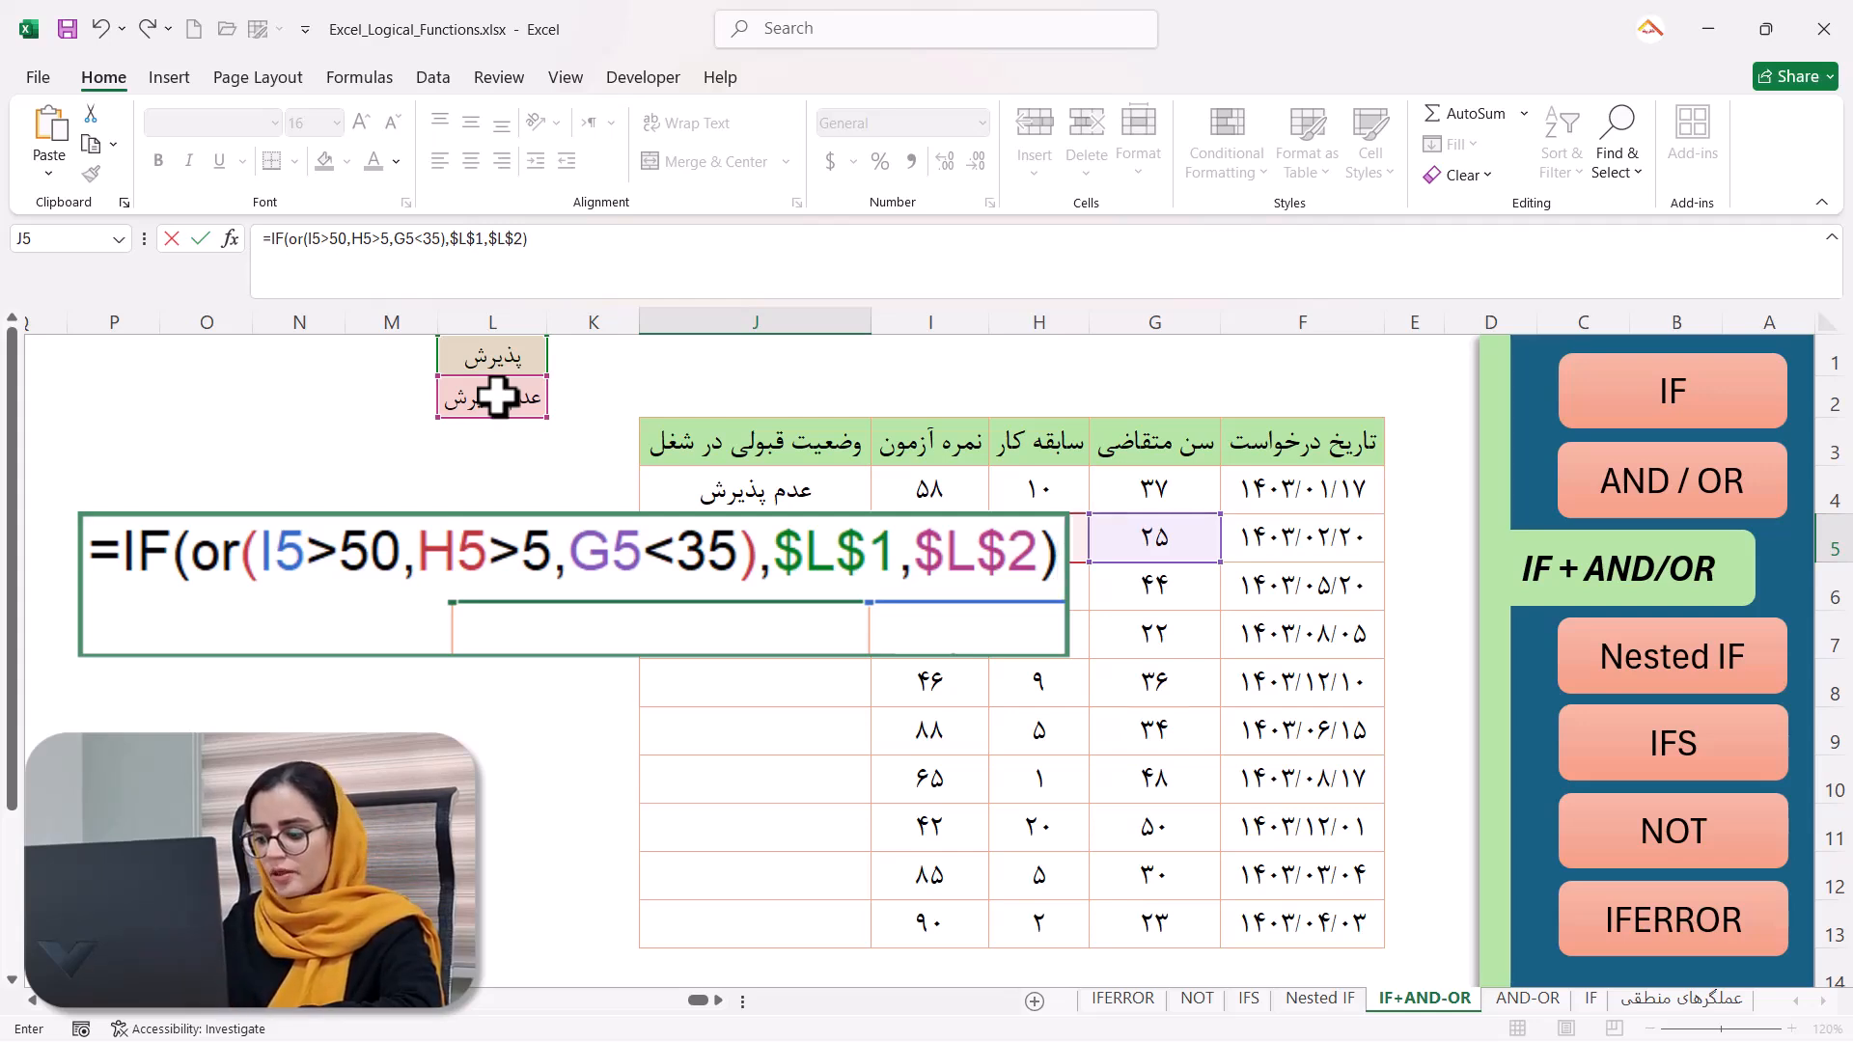
pyautogui.press('BackSpace')
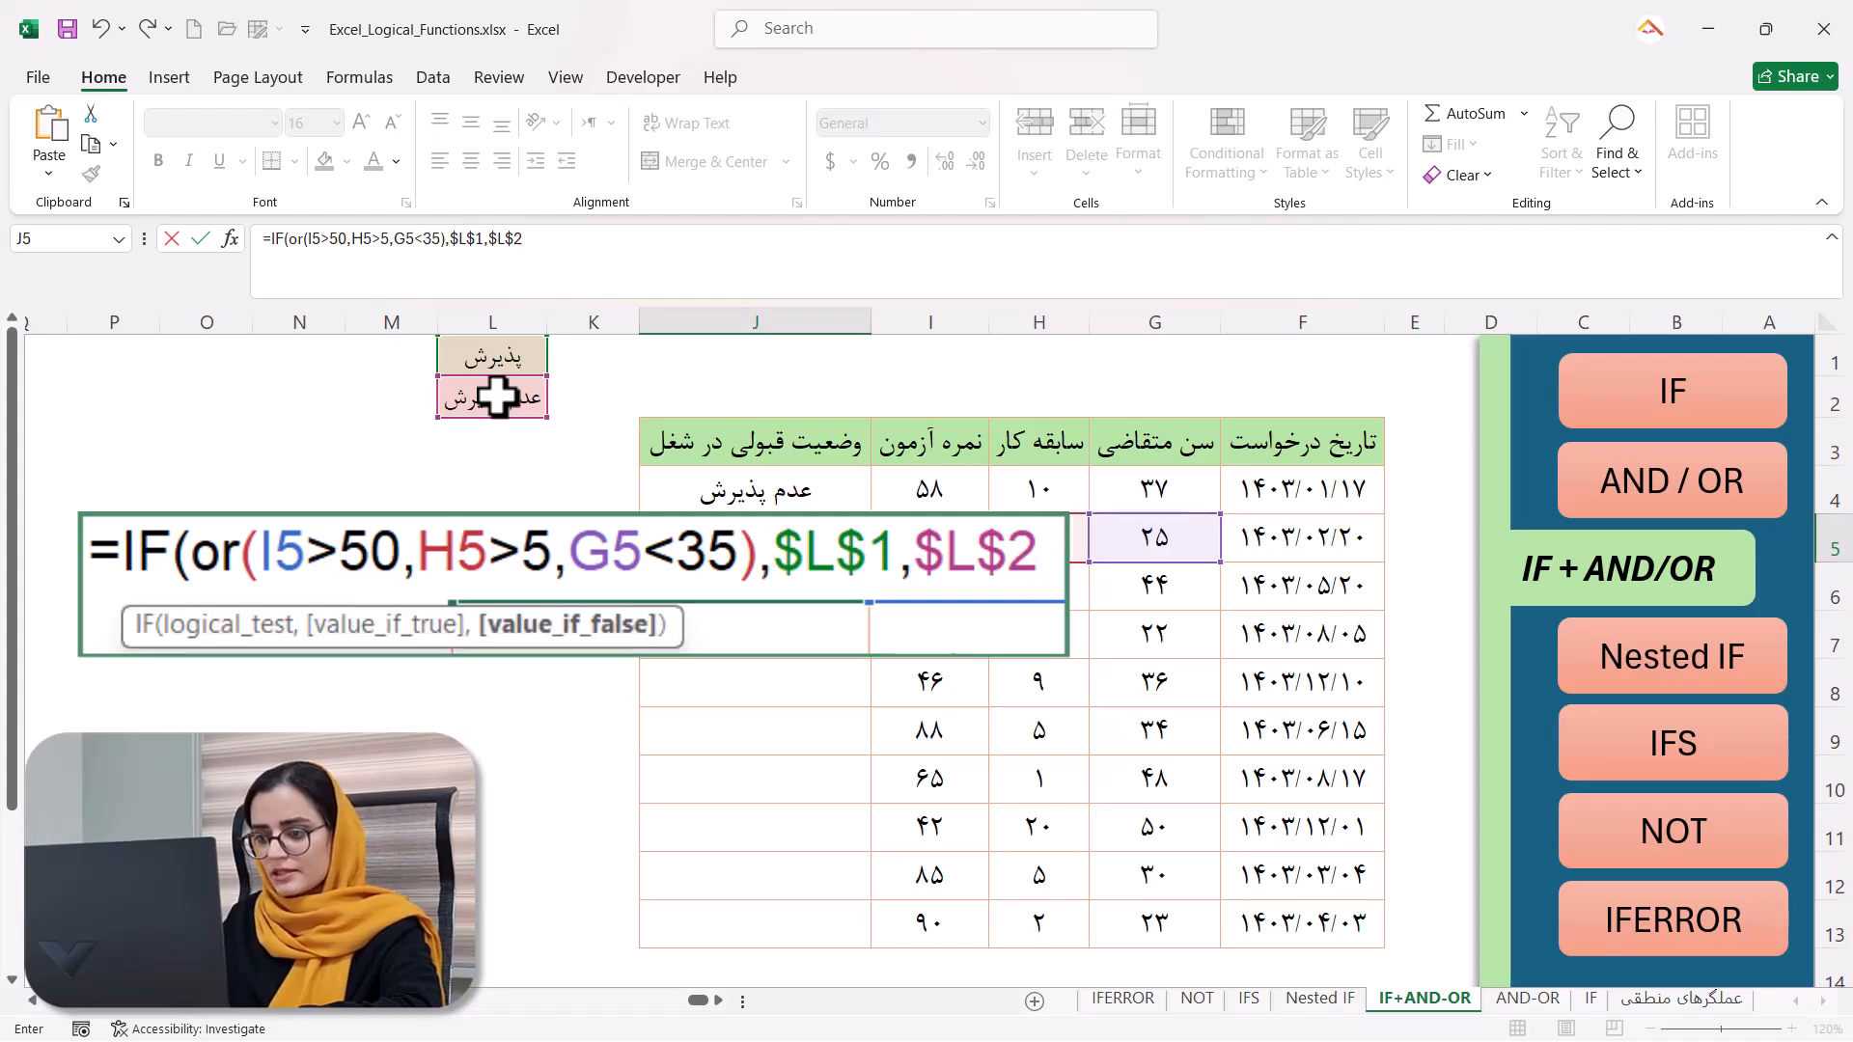
pyautogui.press('Return')
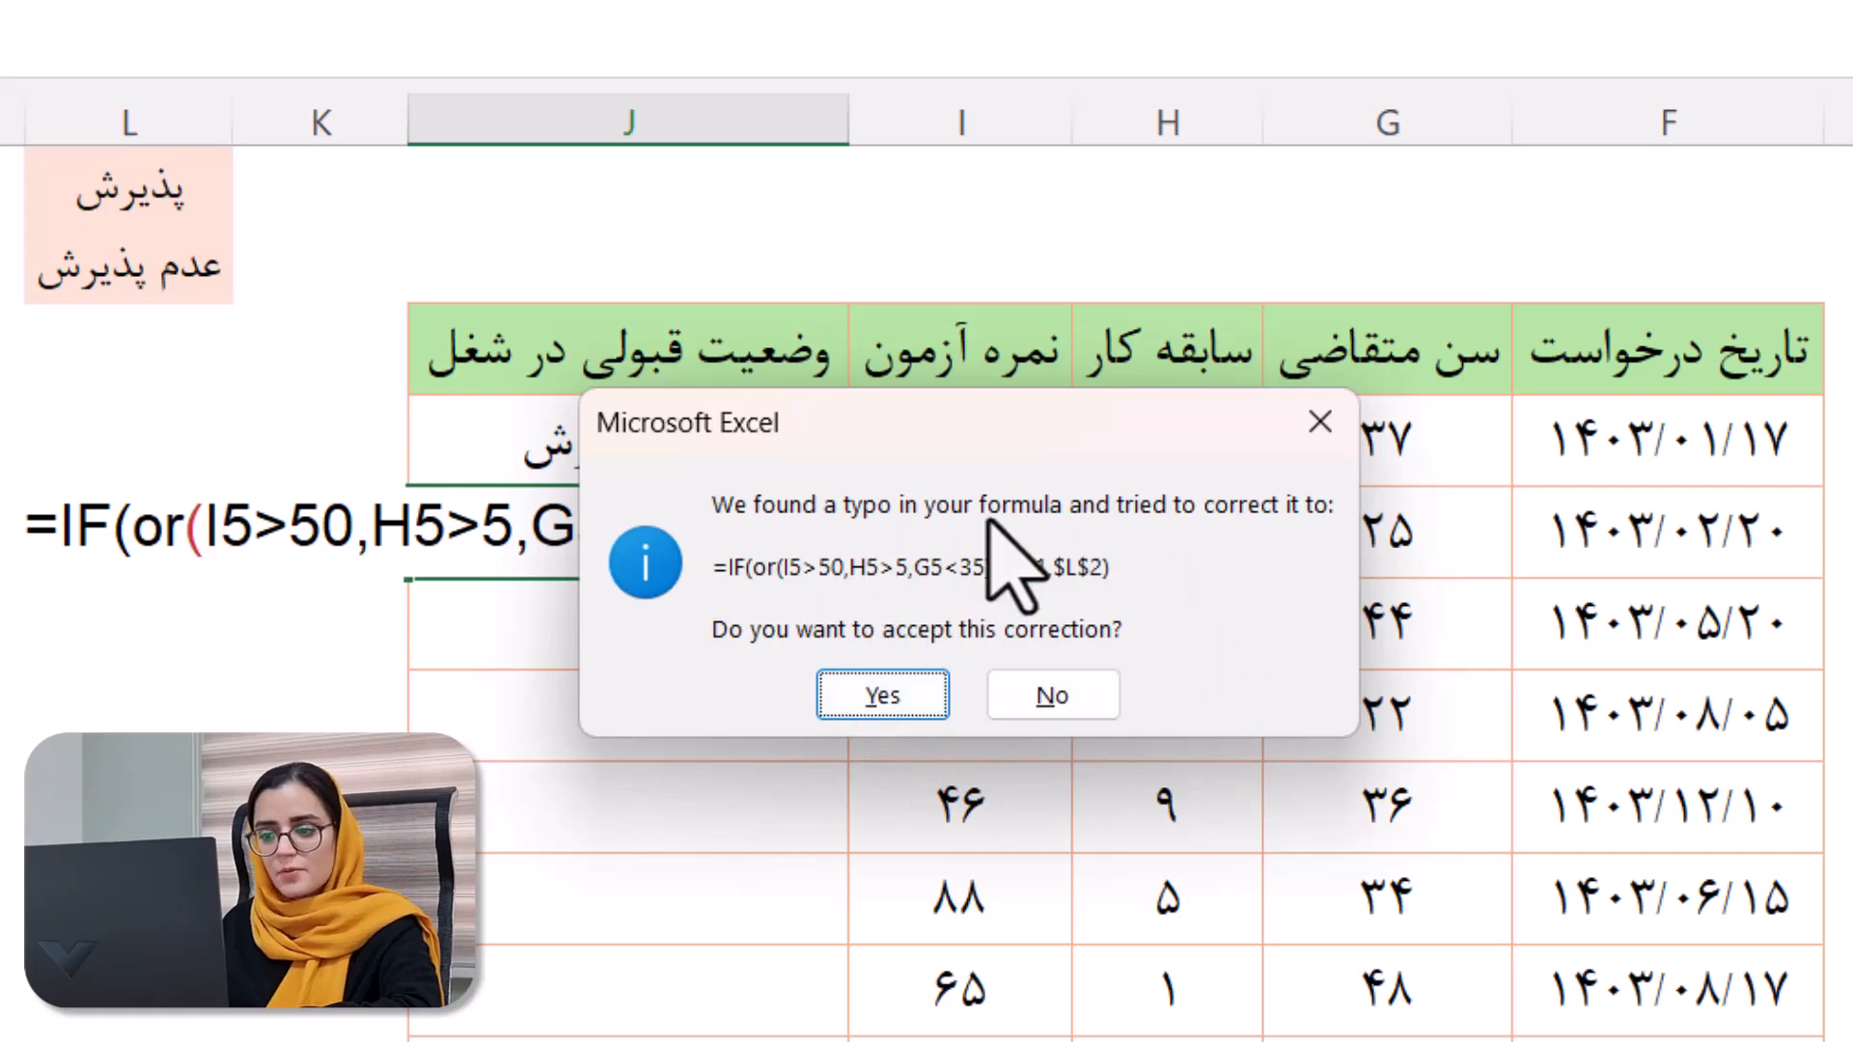
pyautogui.click(864, 707)
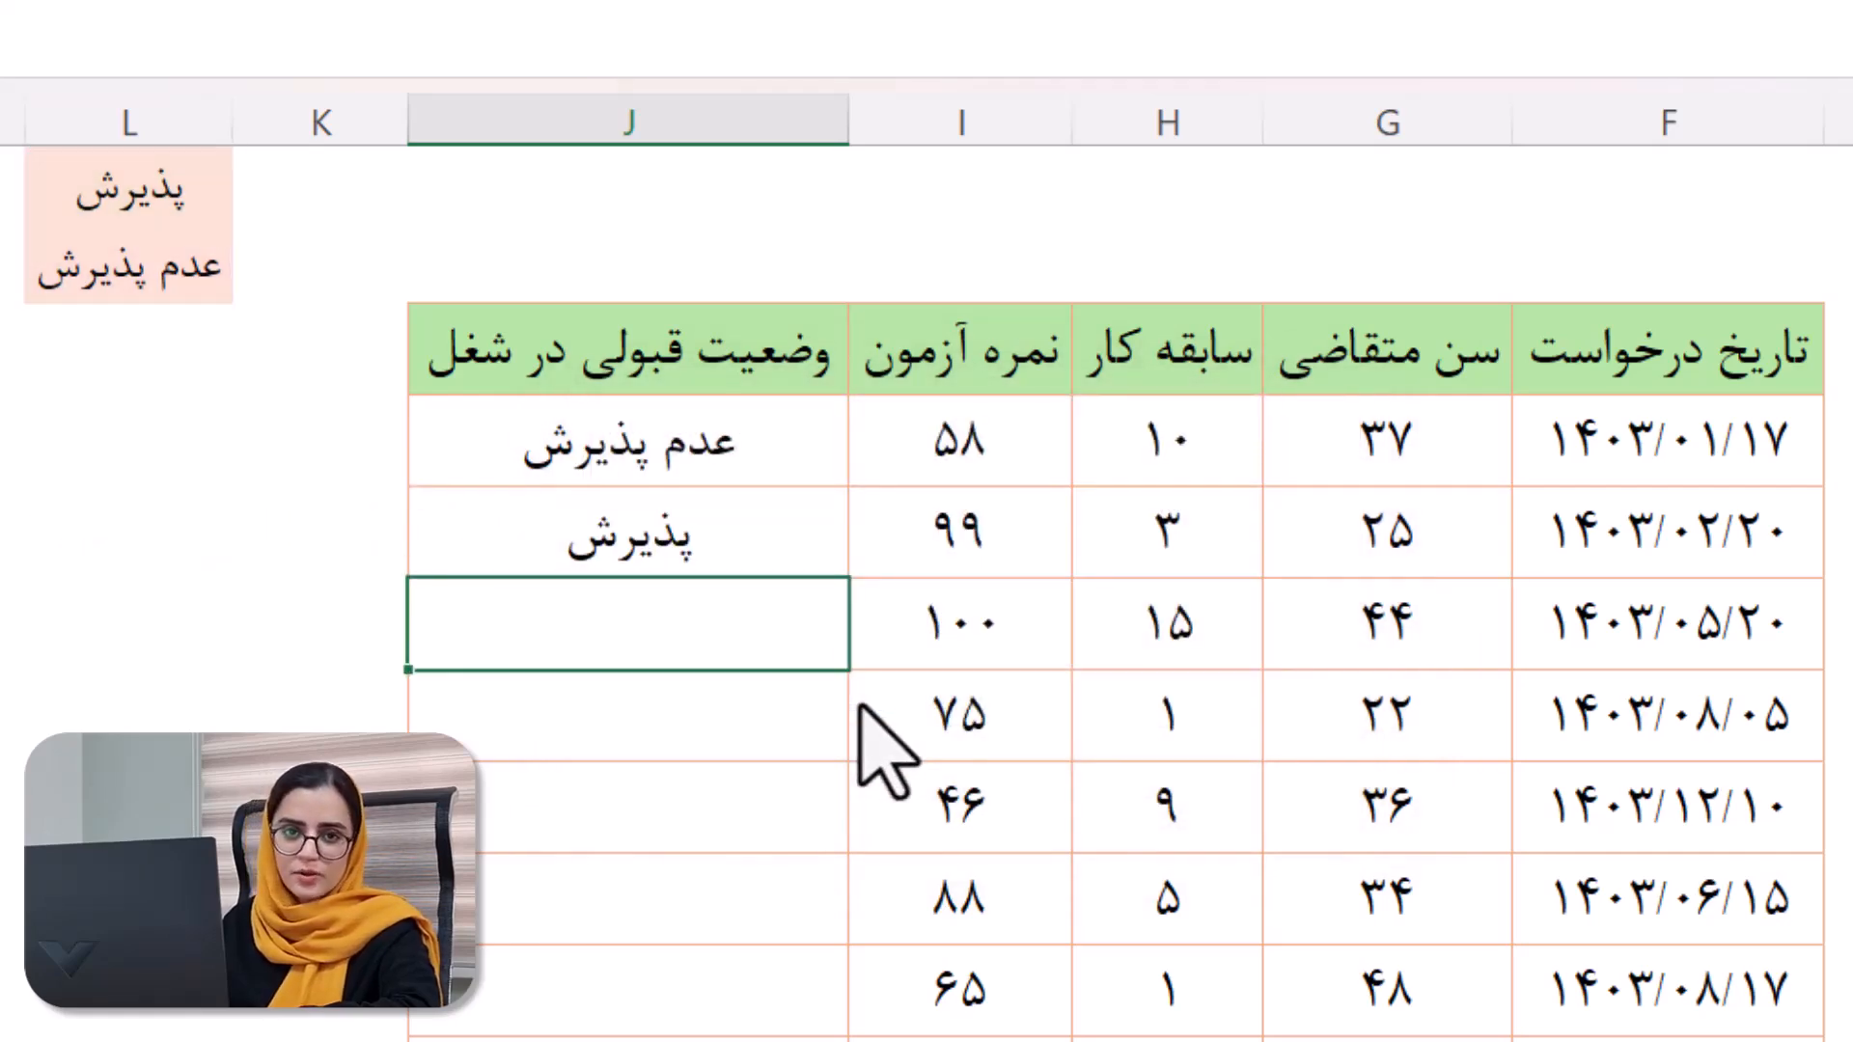
pyautogui.click(641, 540)
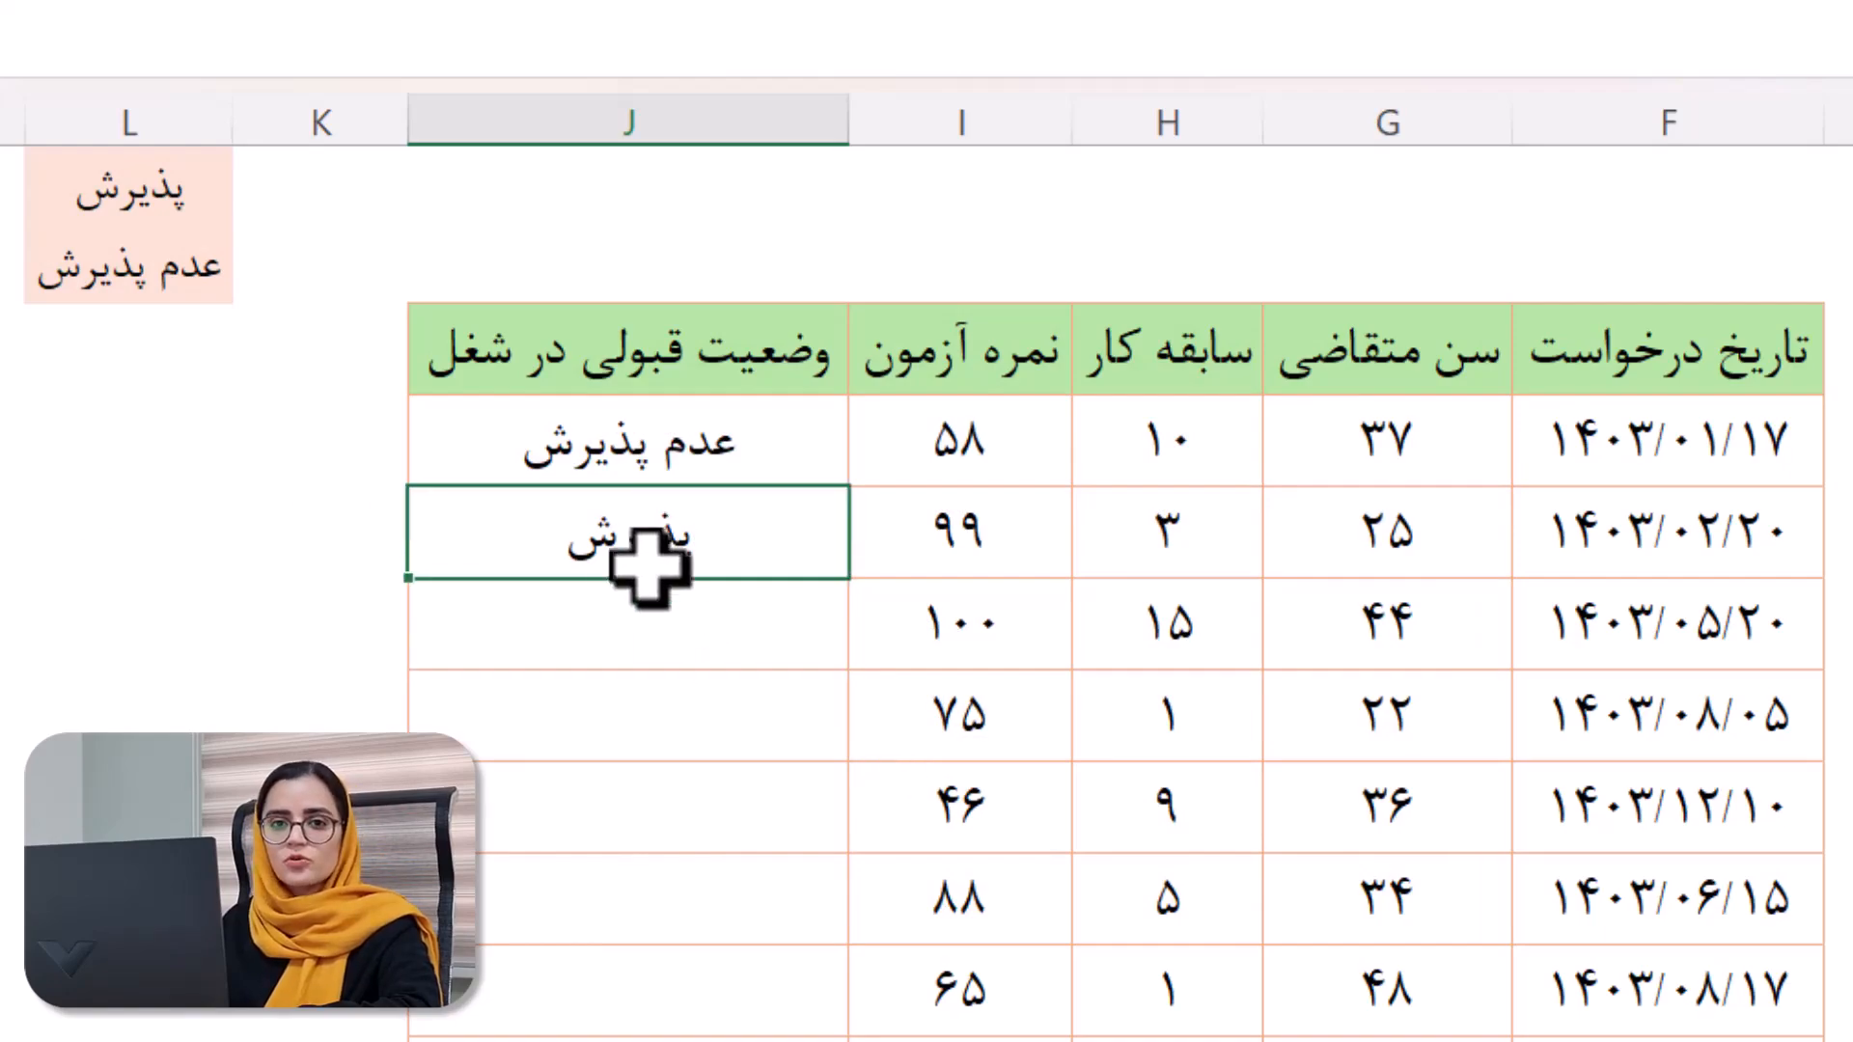
pyautogui.click(623, 615)
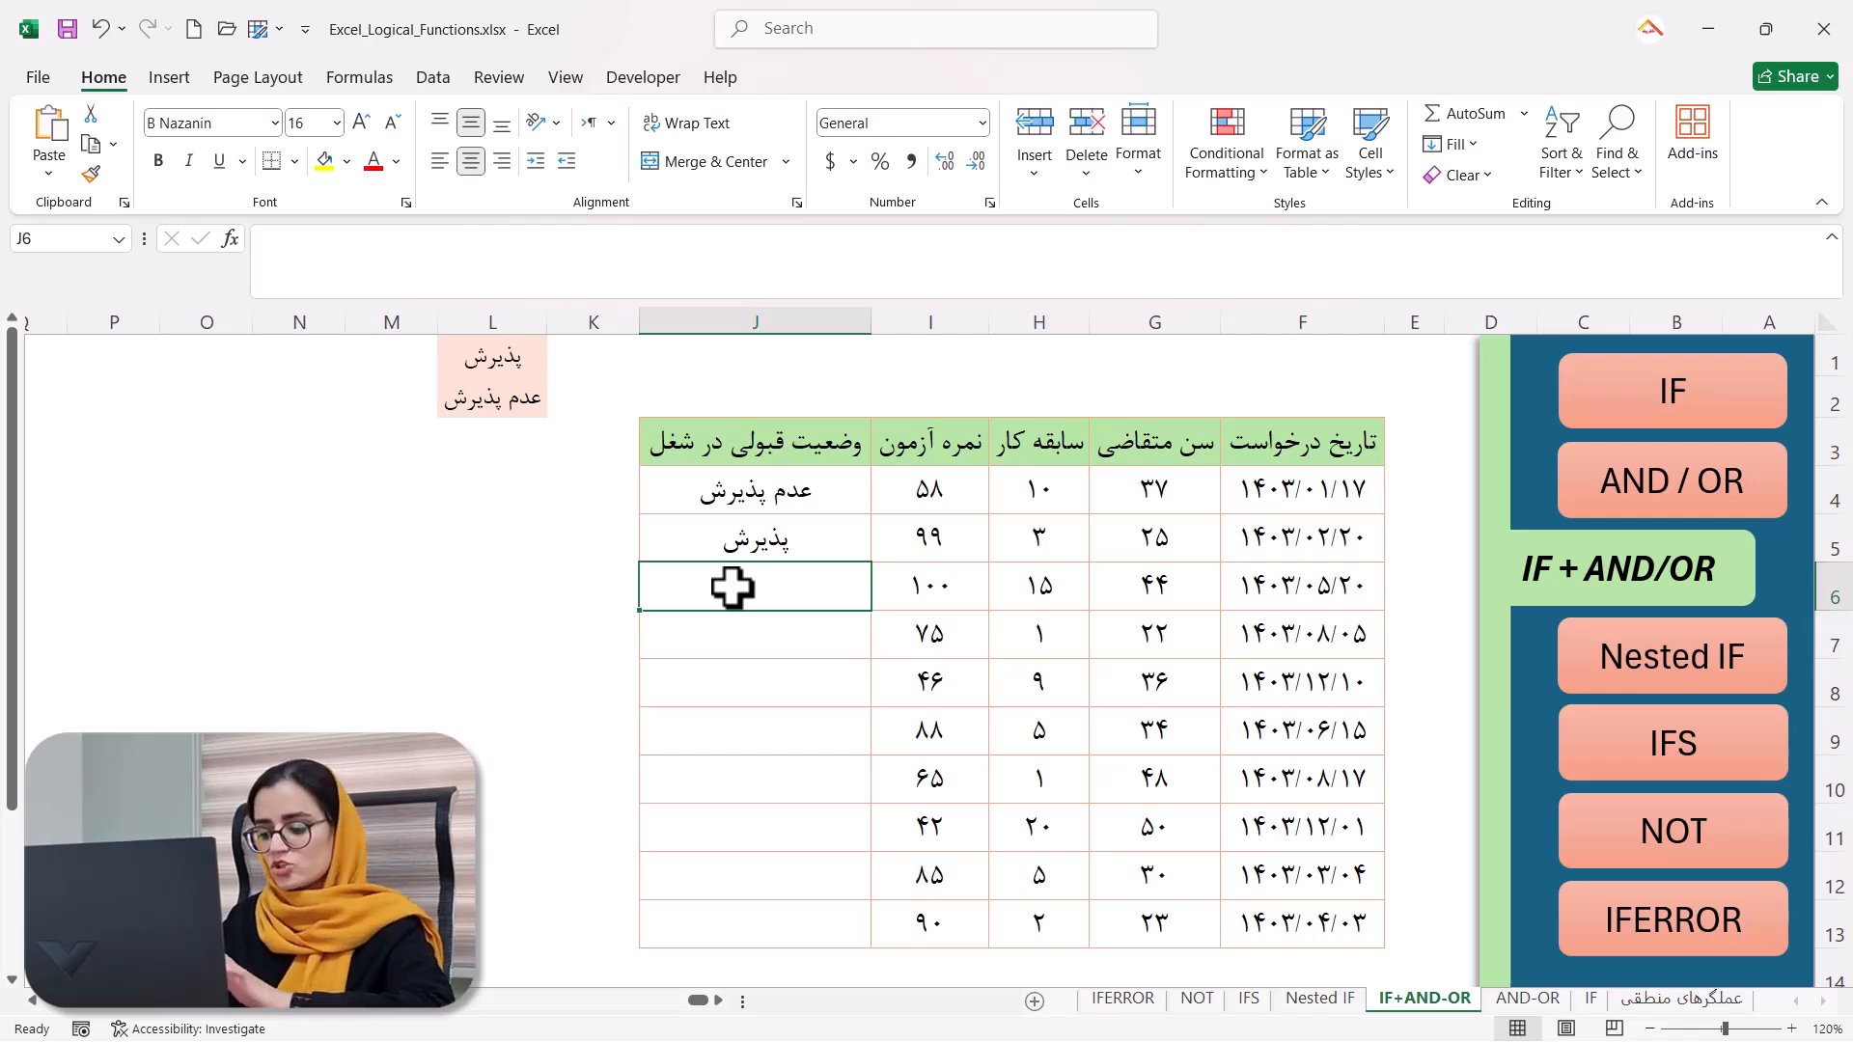
# Start an IF formula in J6 whose logical test is an AND function with OR(H6>5,G6<35) as its first condition.
pyautogui.write('=')
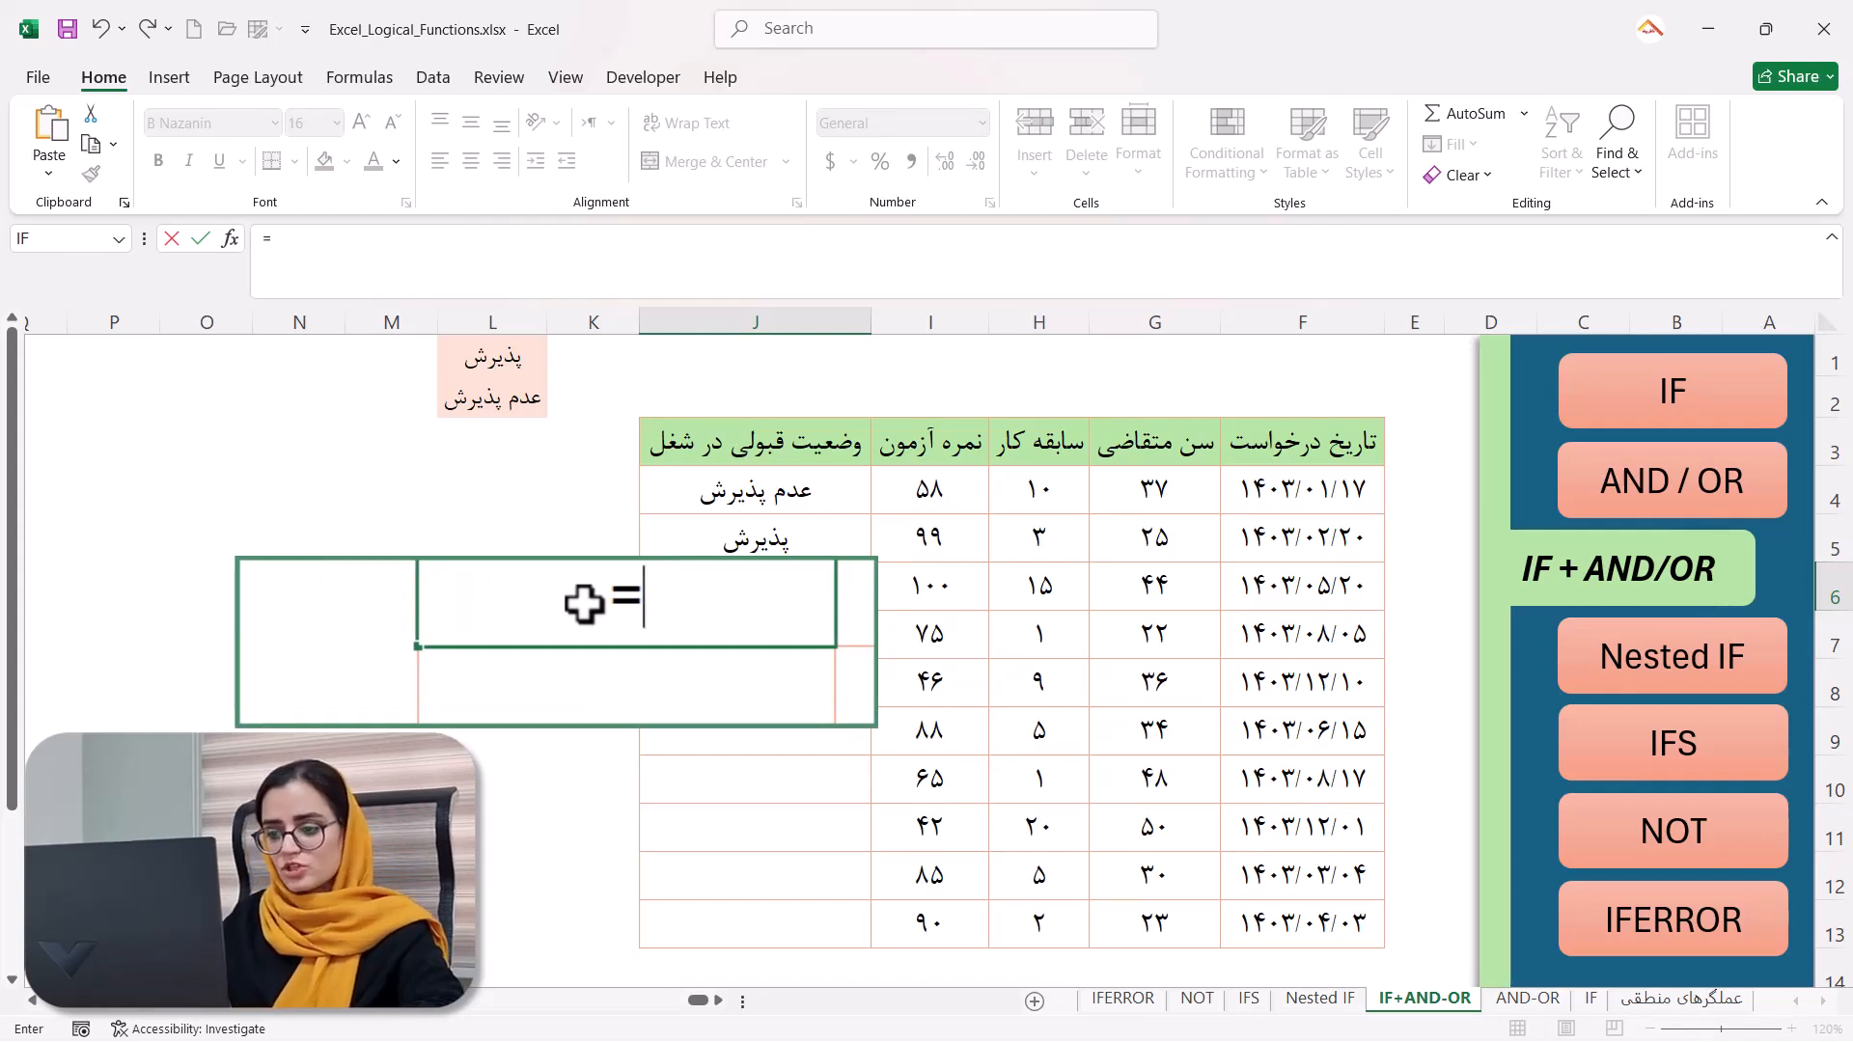
pyautogui.write('if')
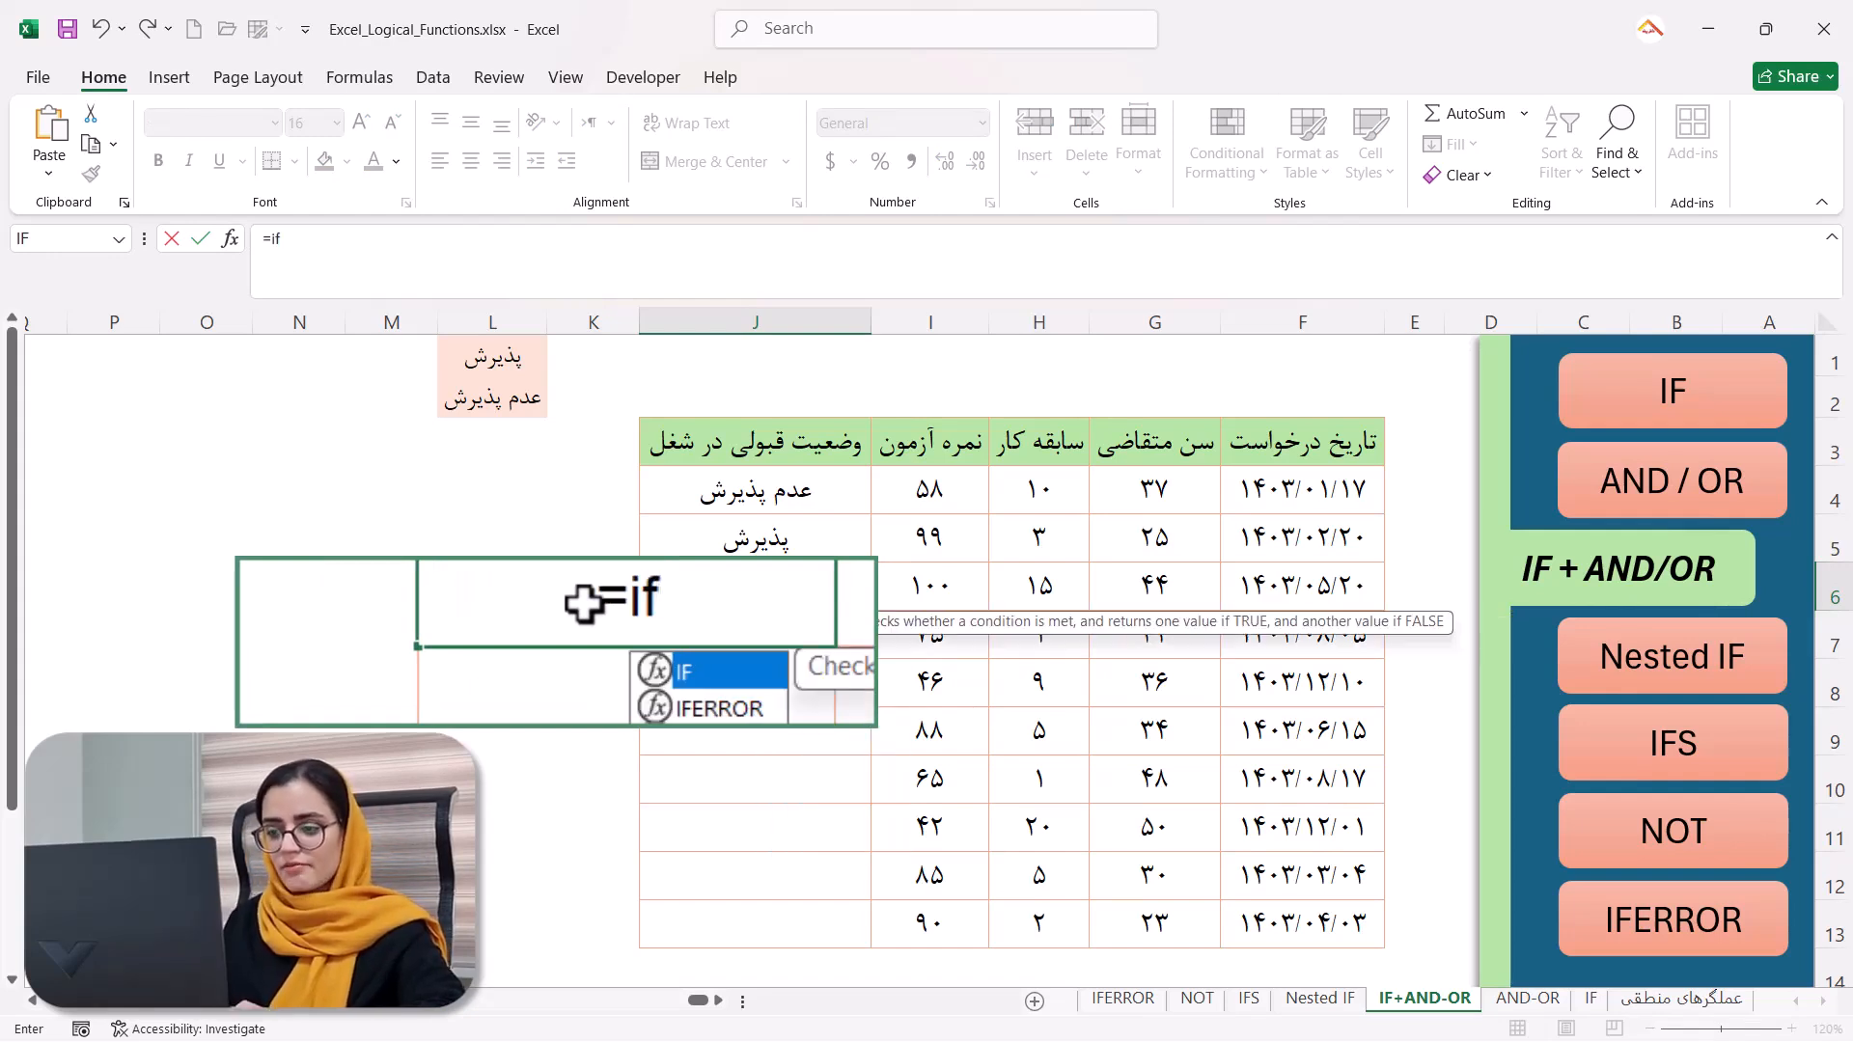
pyautogui.write('(a')
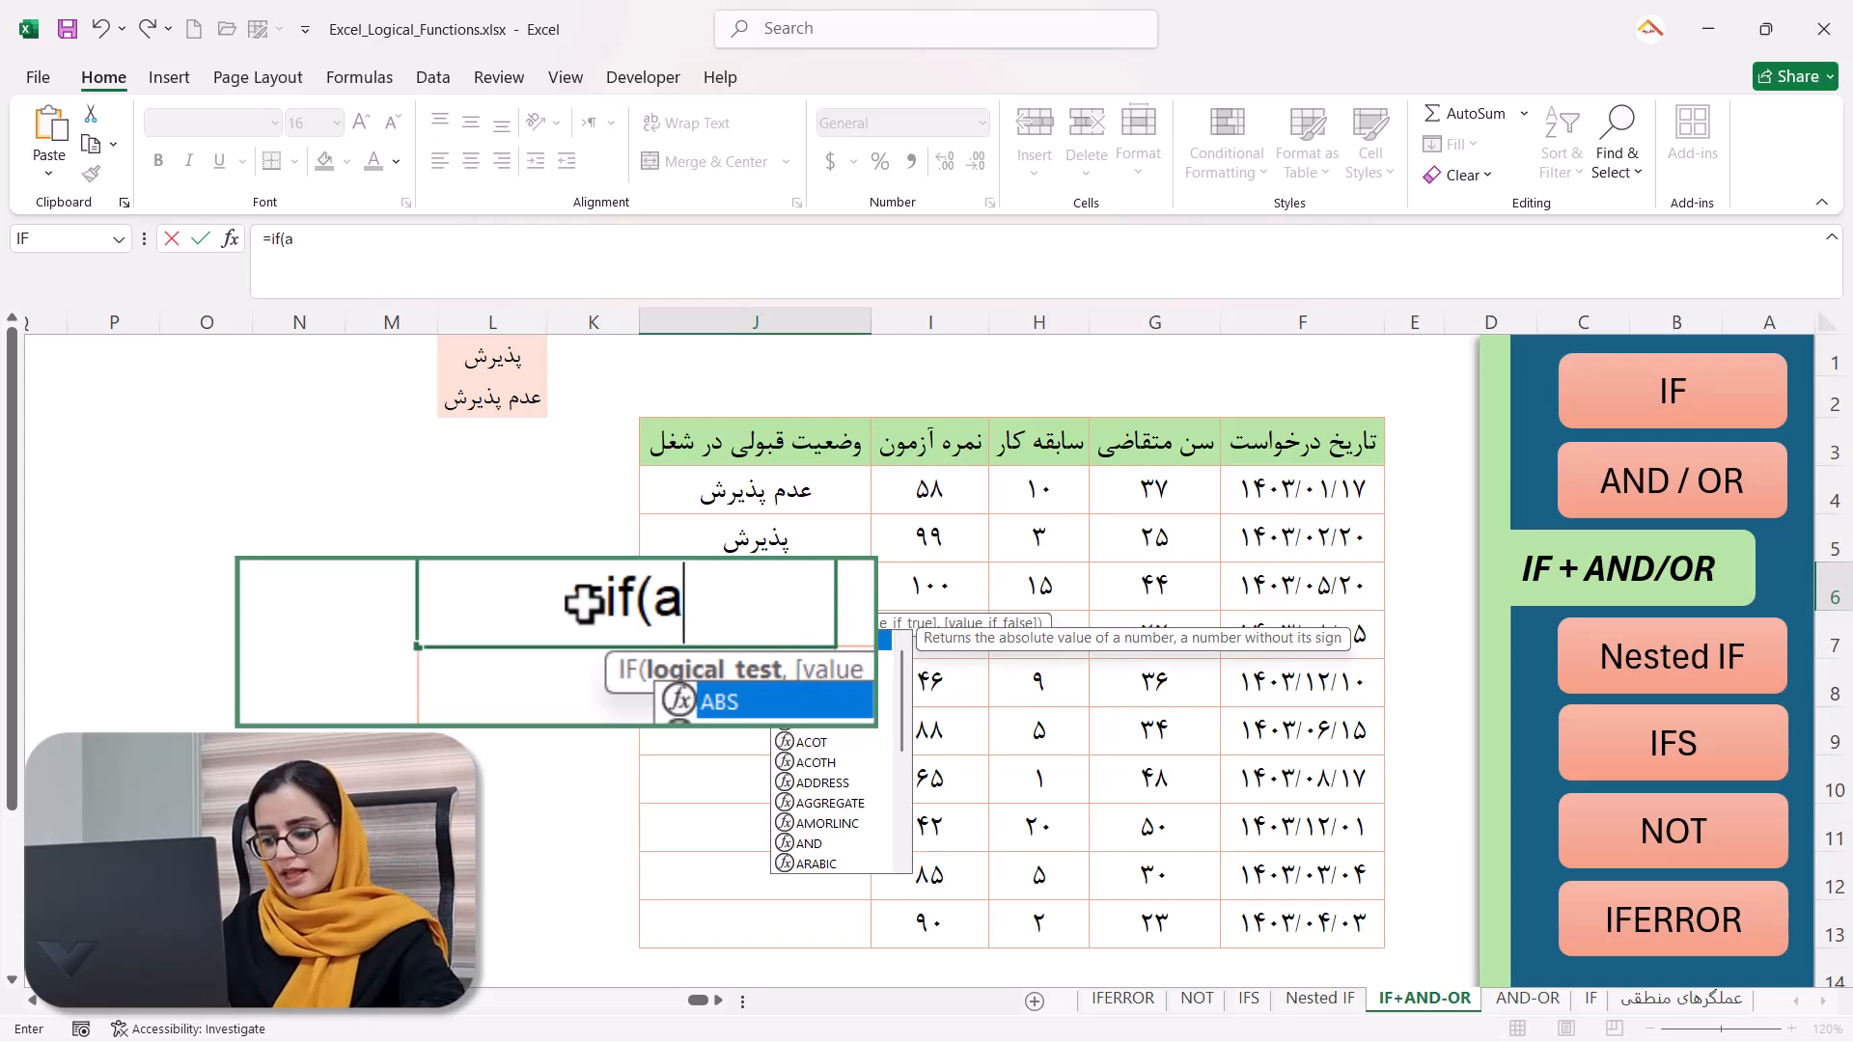
pyautogui.write('nd(')
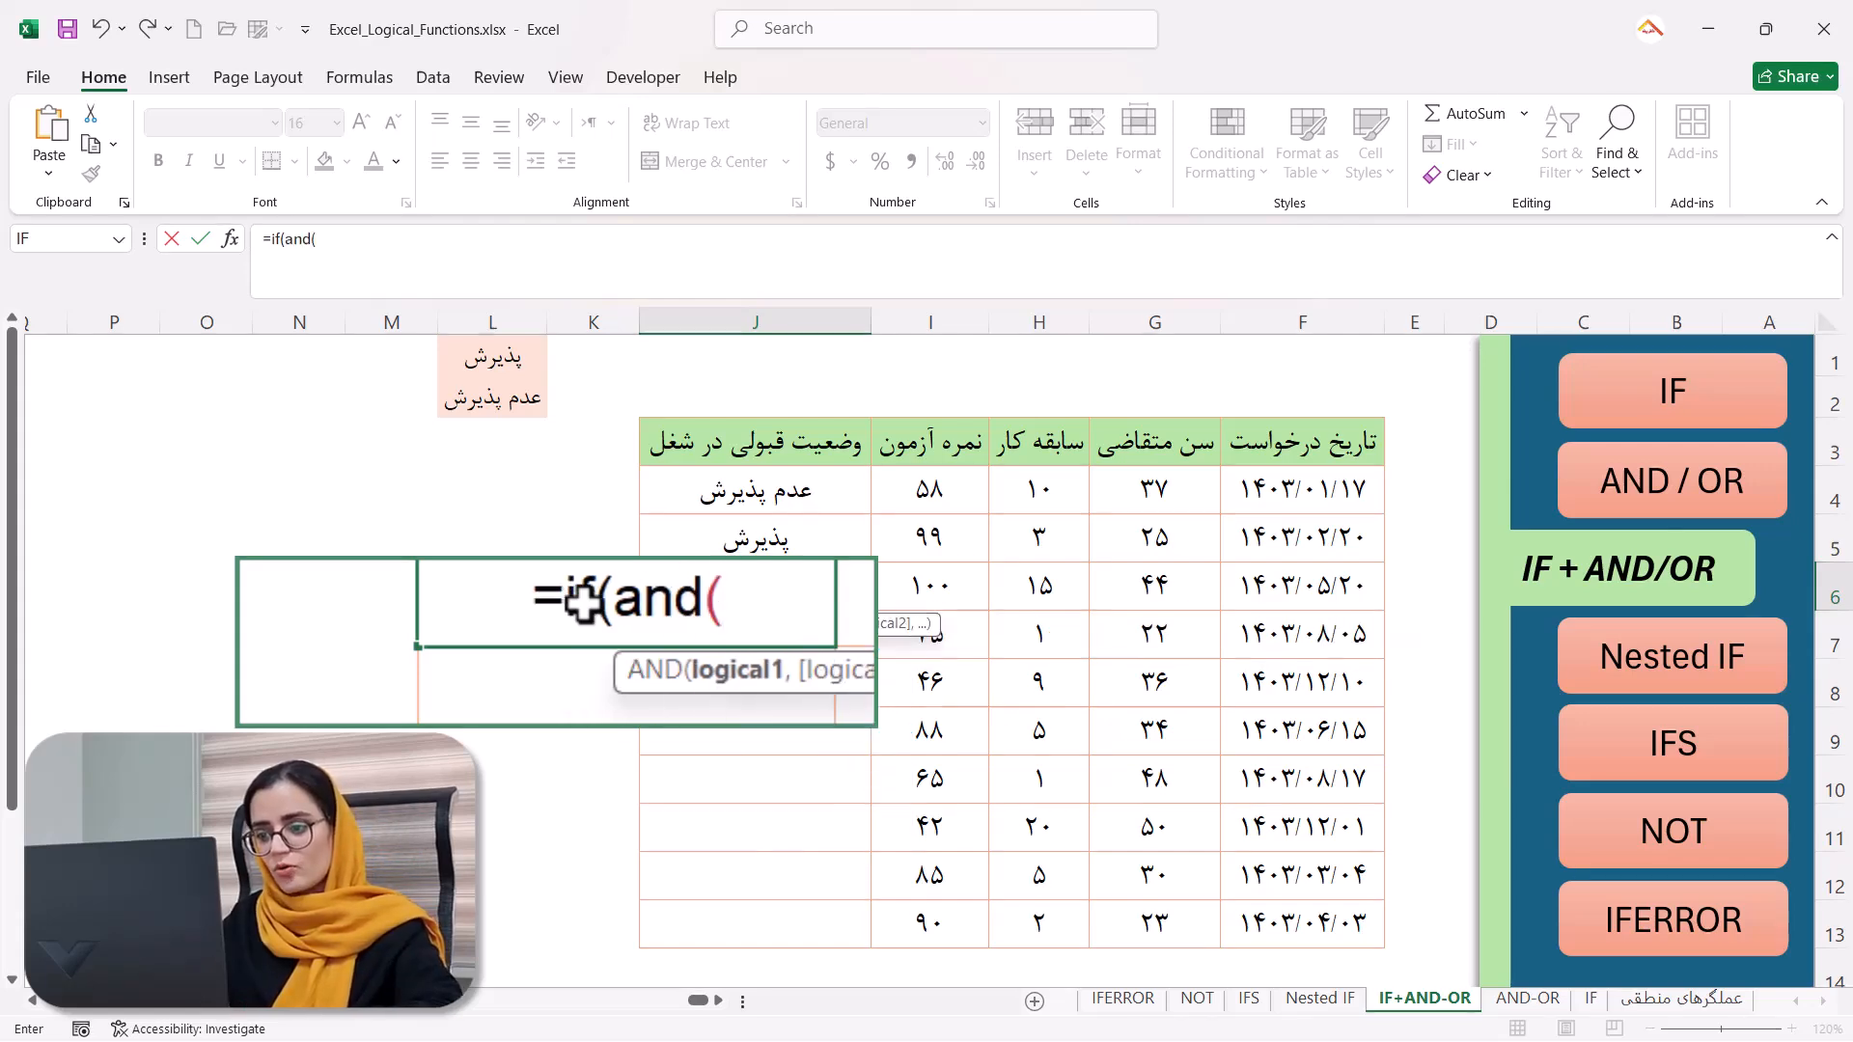
pyautogui.write('or(')
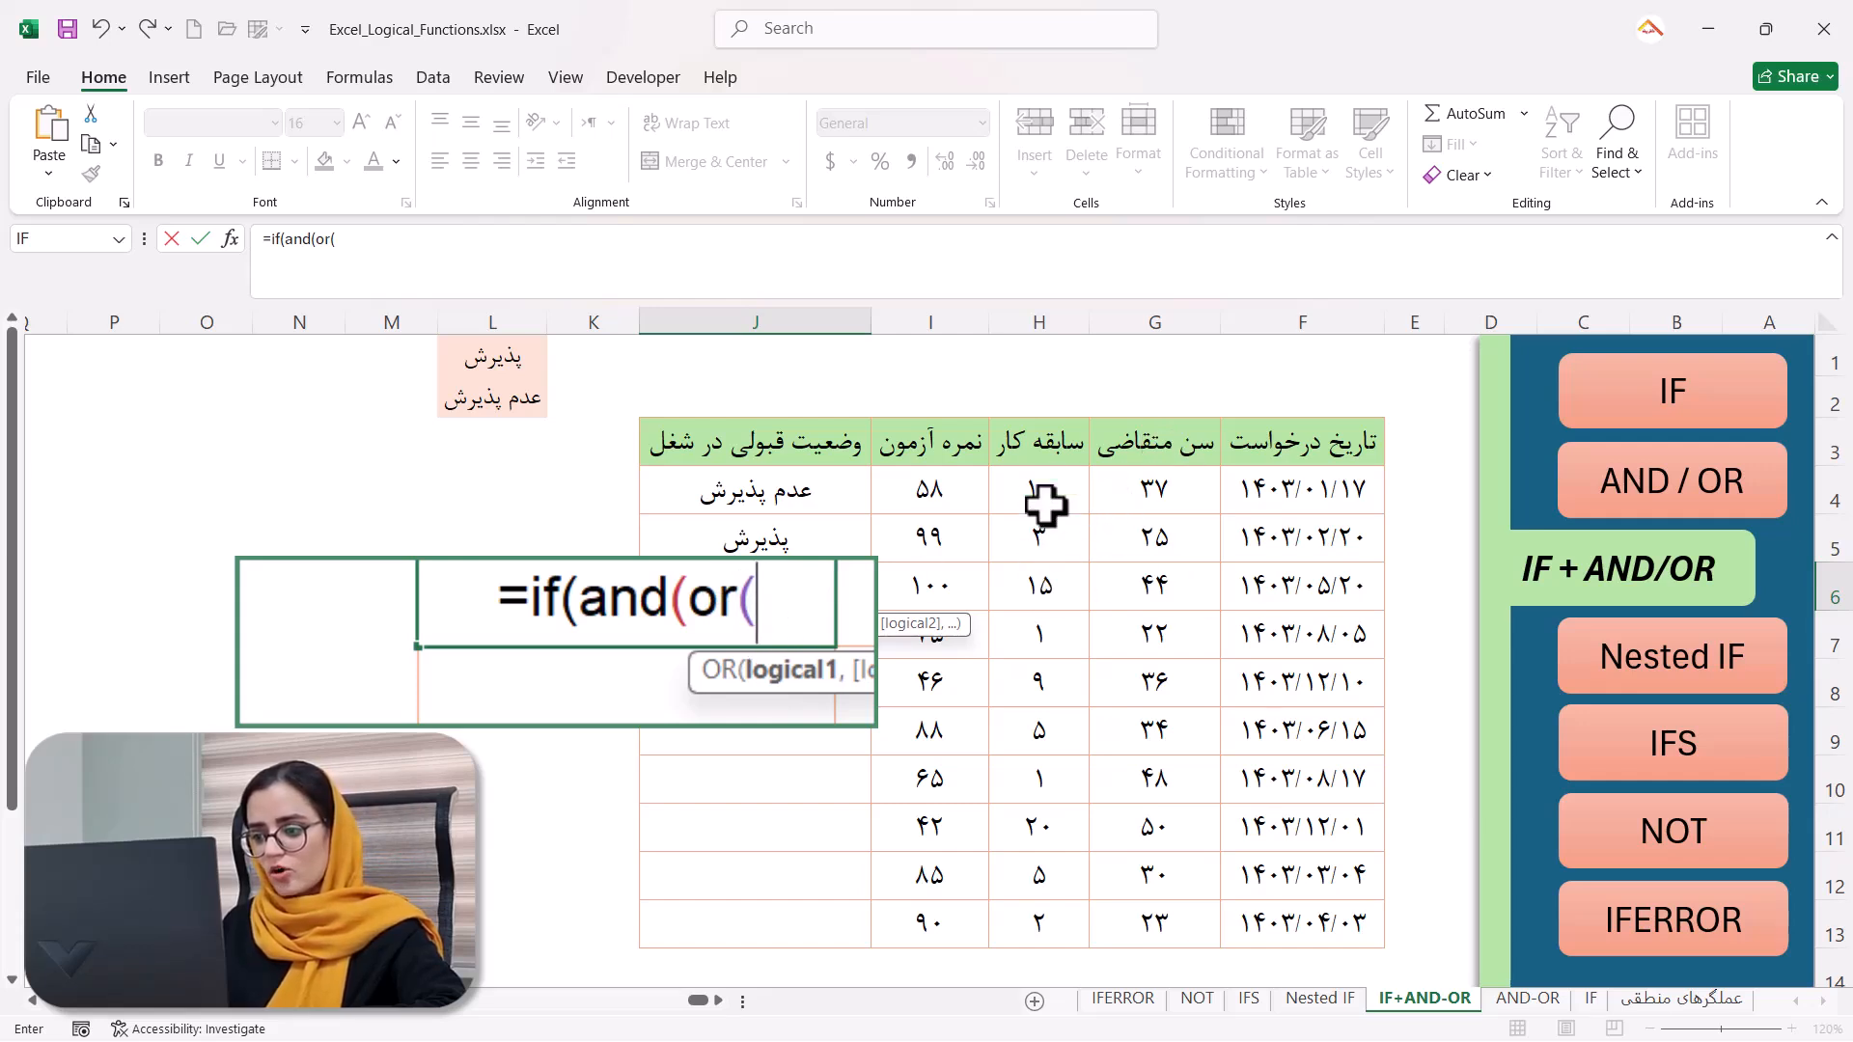
pyautogui.click(1034, 591)
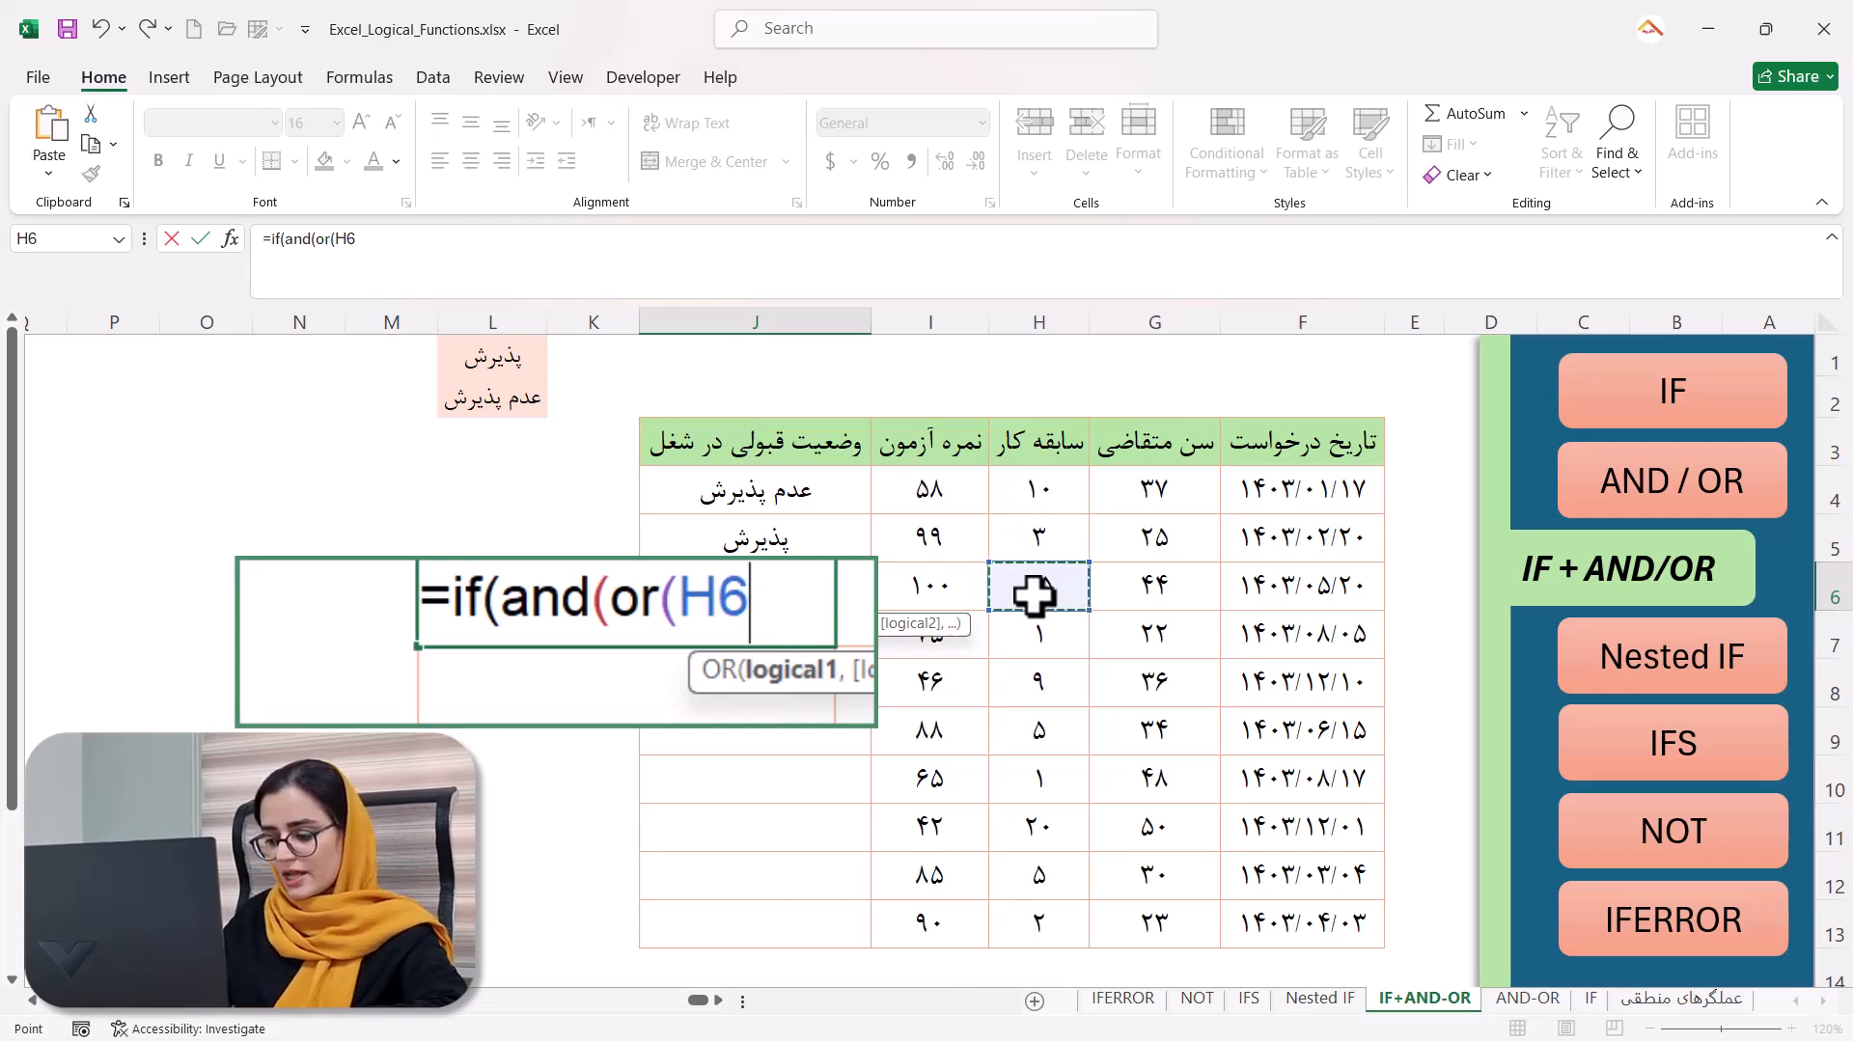
pyautogui.write('>5,')
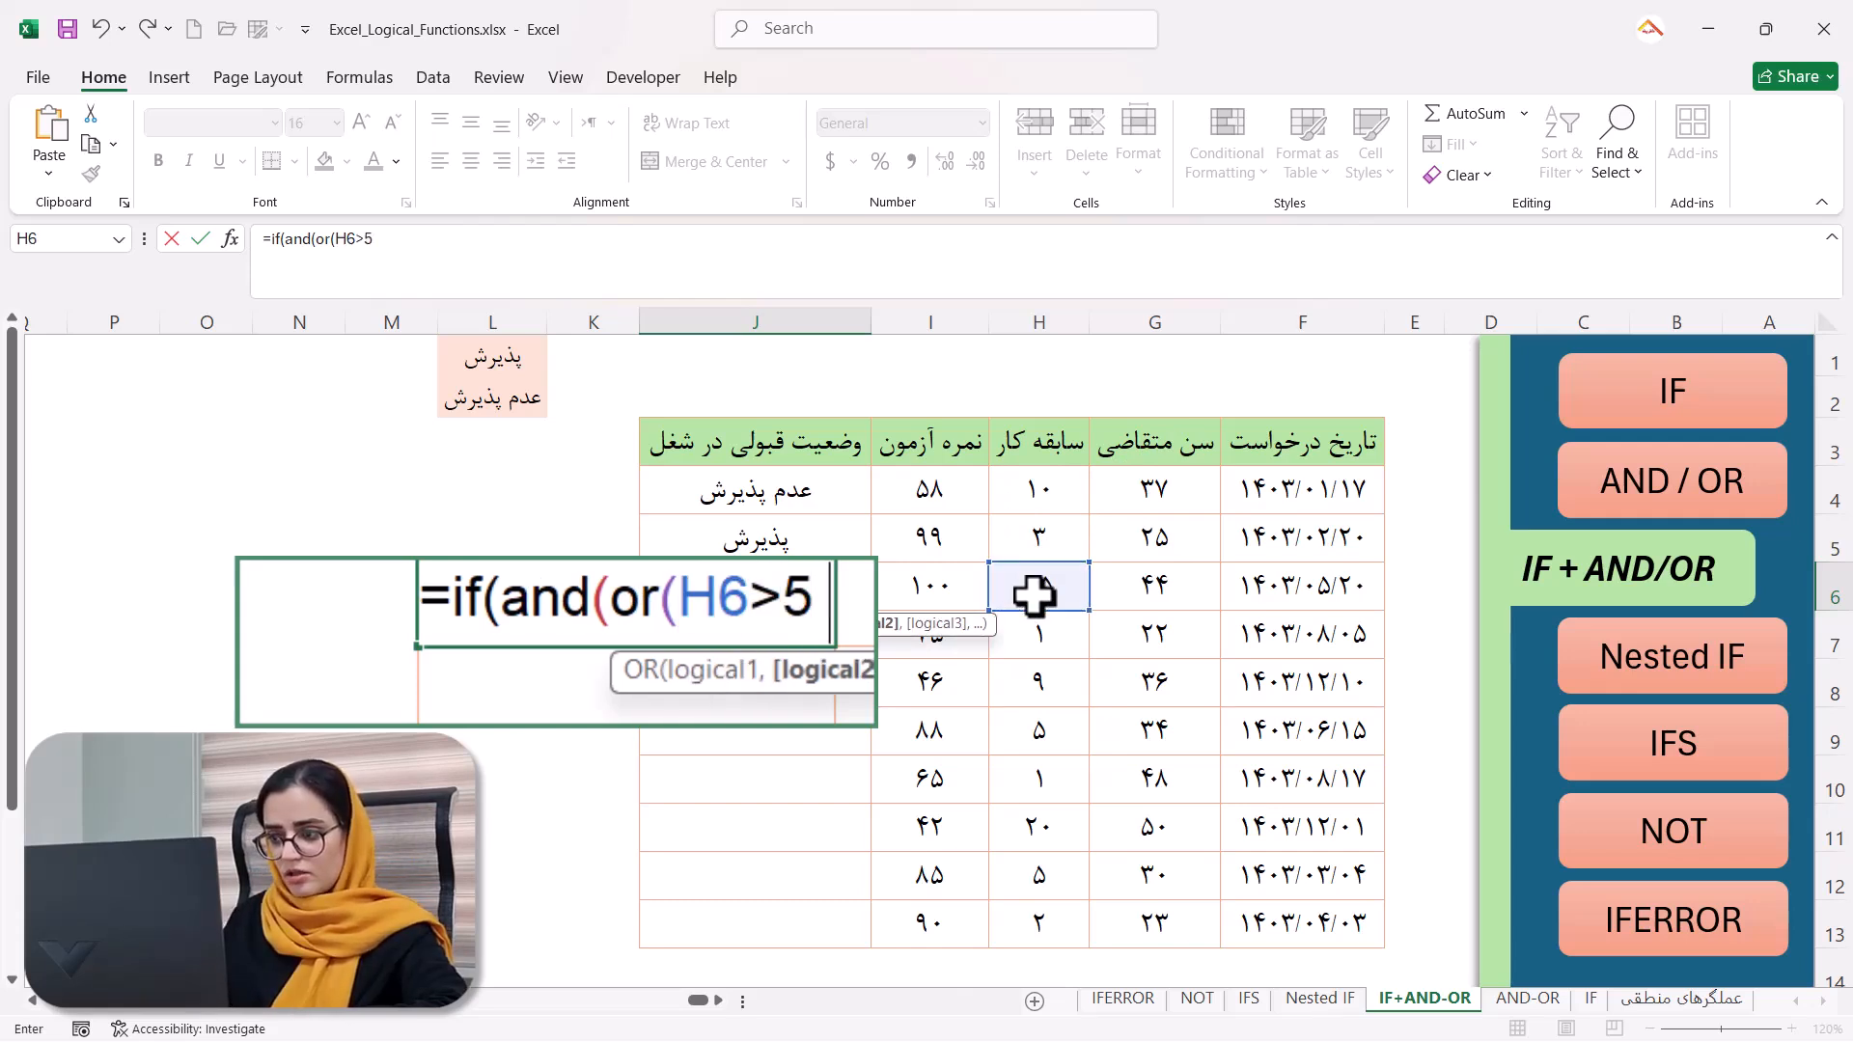
pyautogui.click(1154, 582)
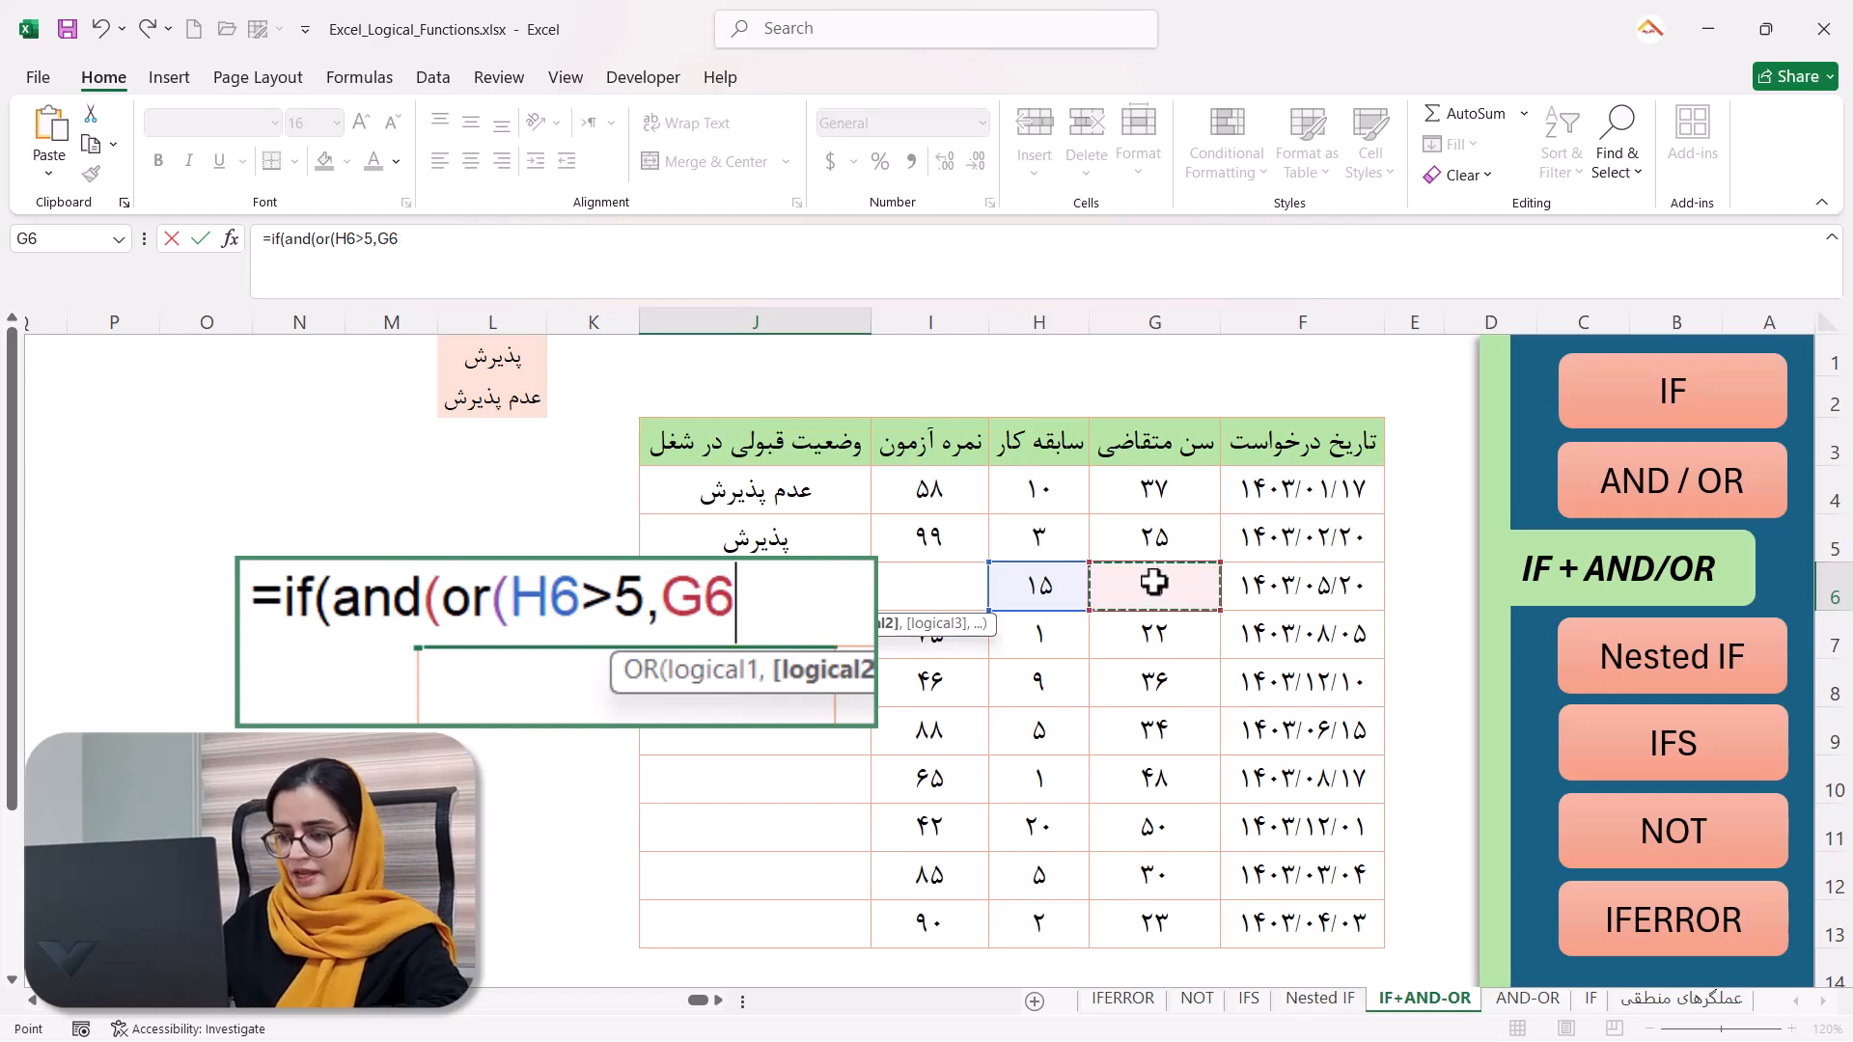
pyautogui.write('<35)')
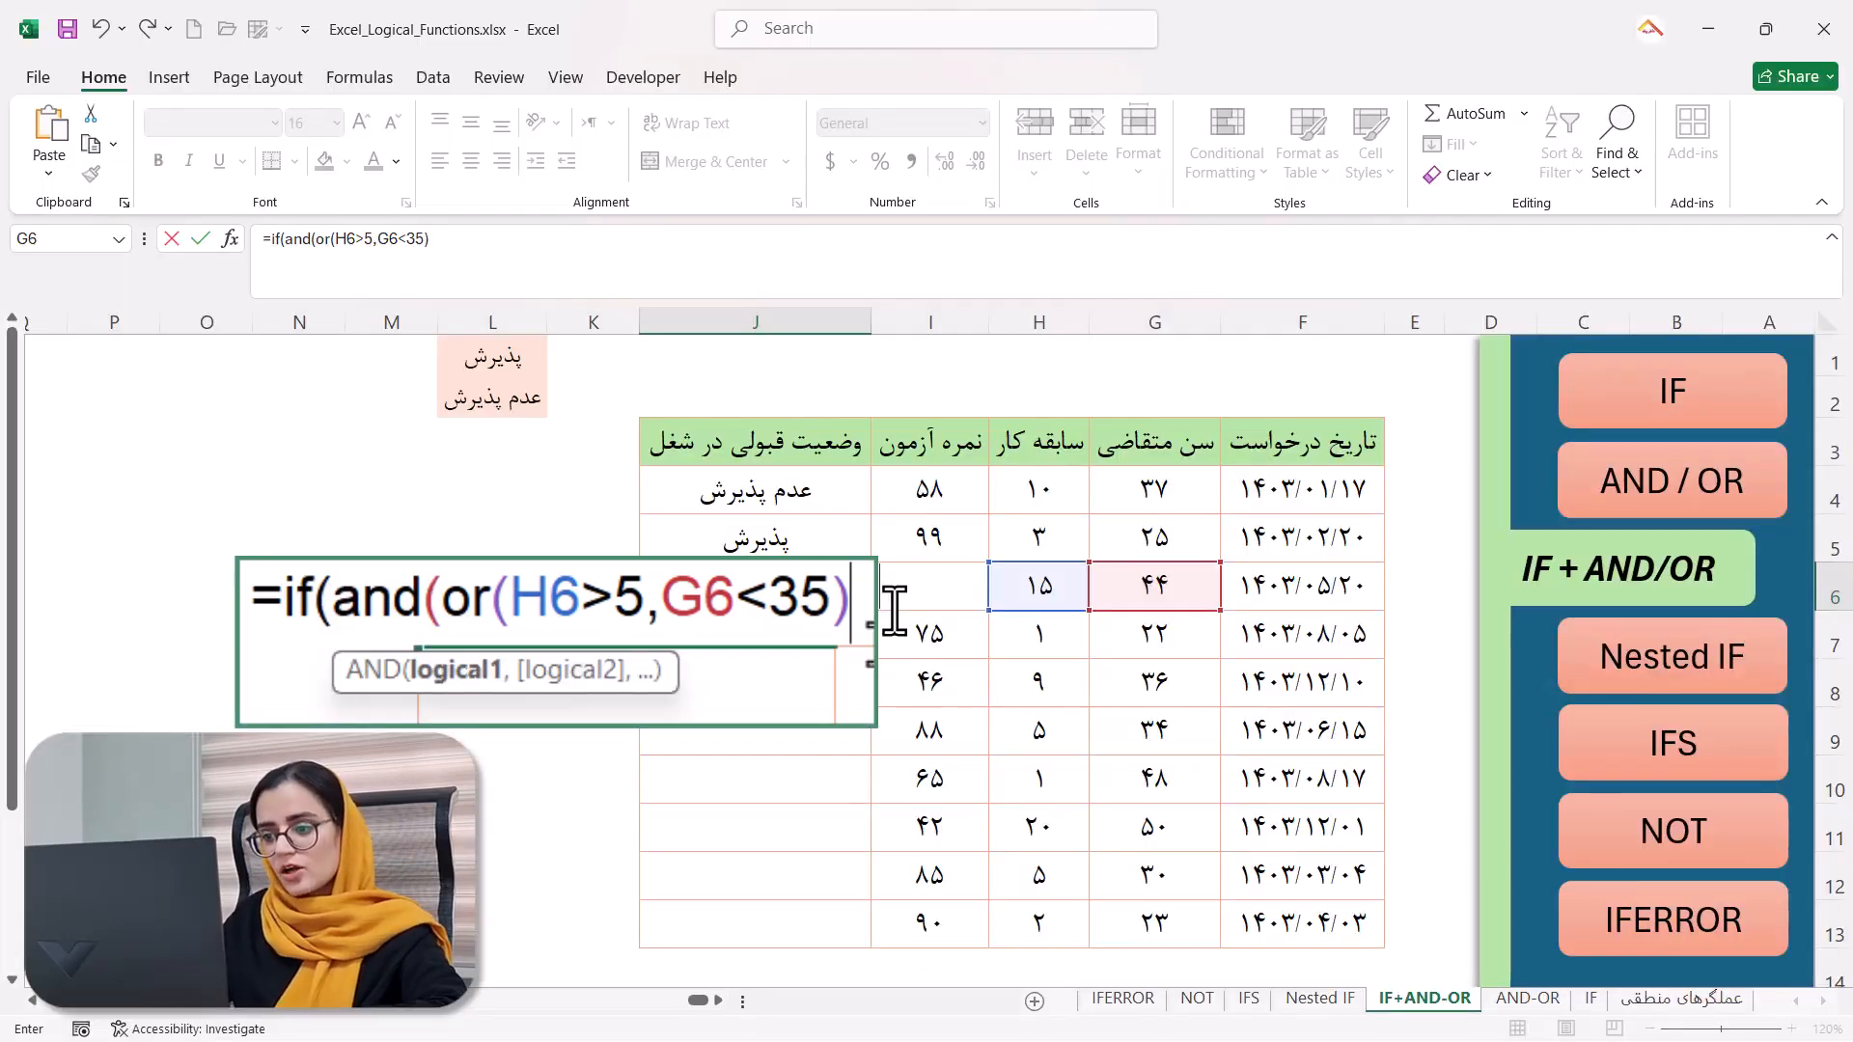
# Add I6>50 as the AND function's second condition in J6's formula and close the AND function.
pyautogui.write(',')
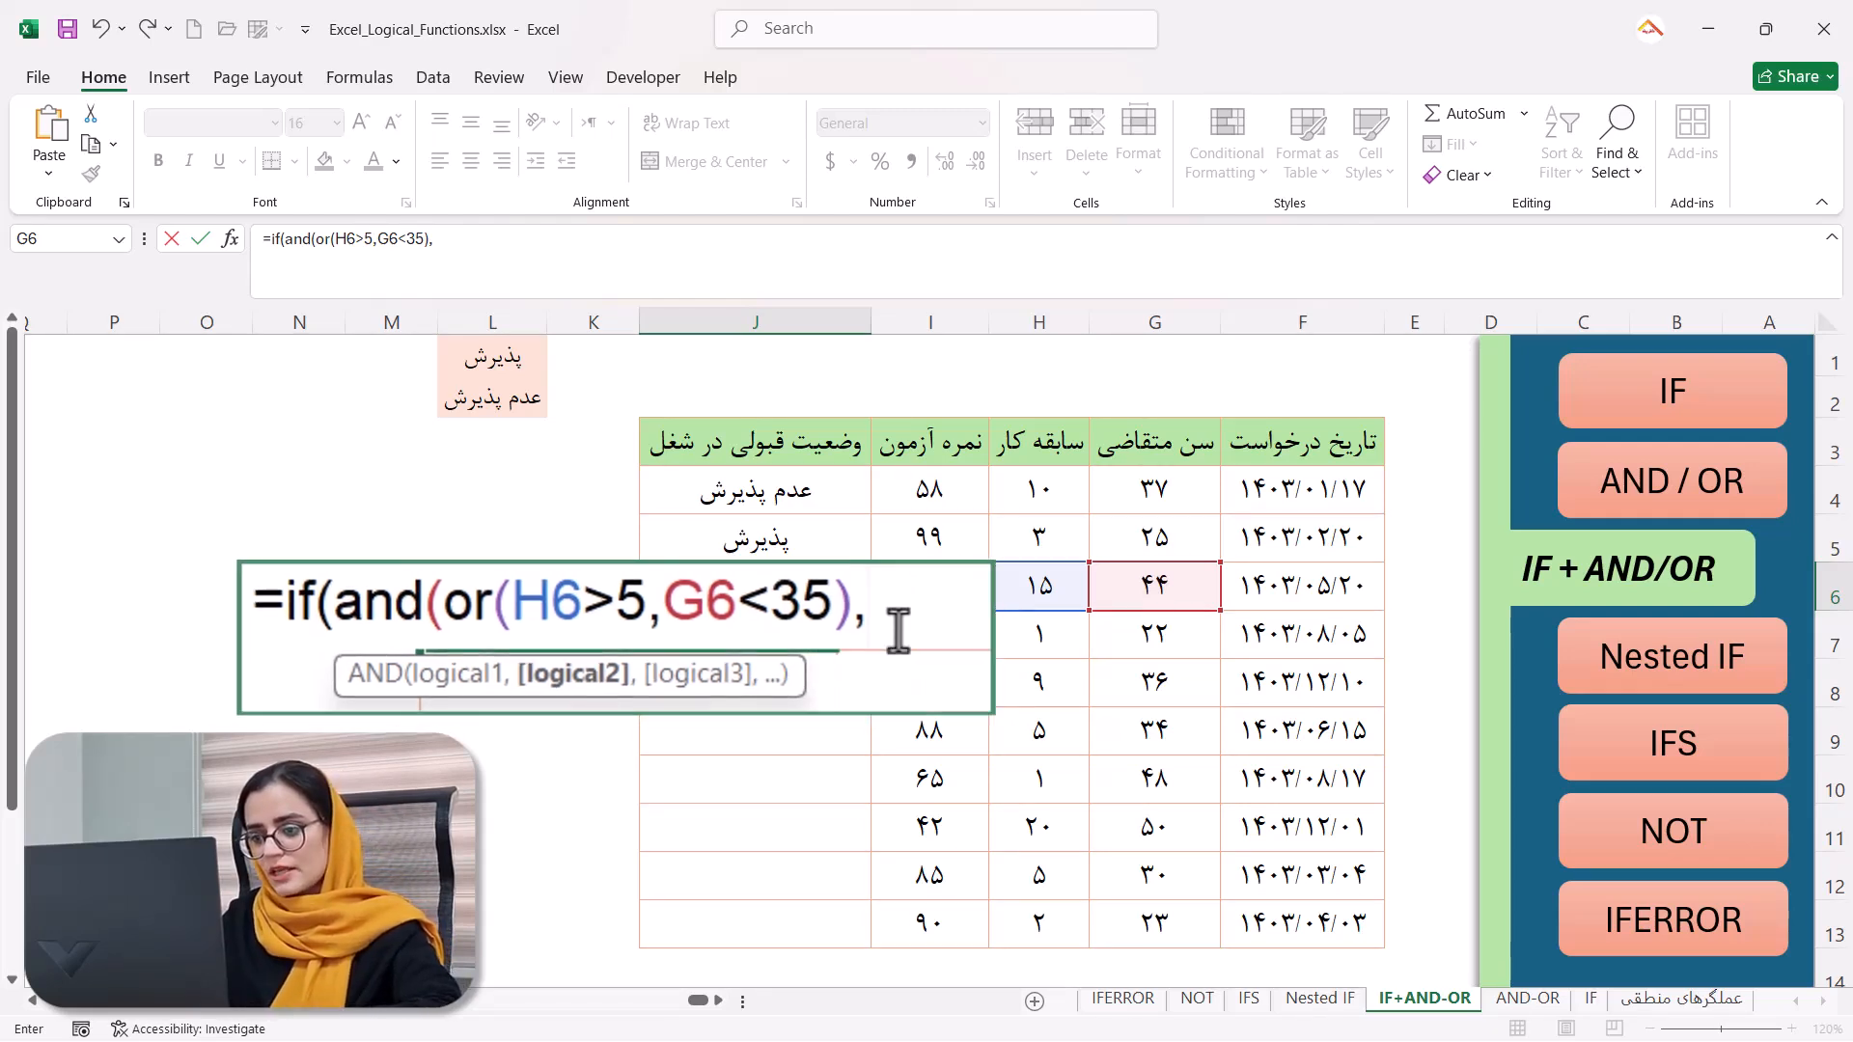
pyautogui.write('i')
pyautogui.write('6>')
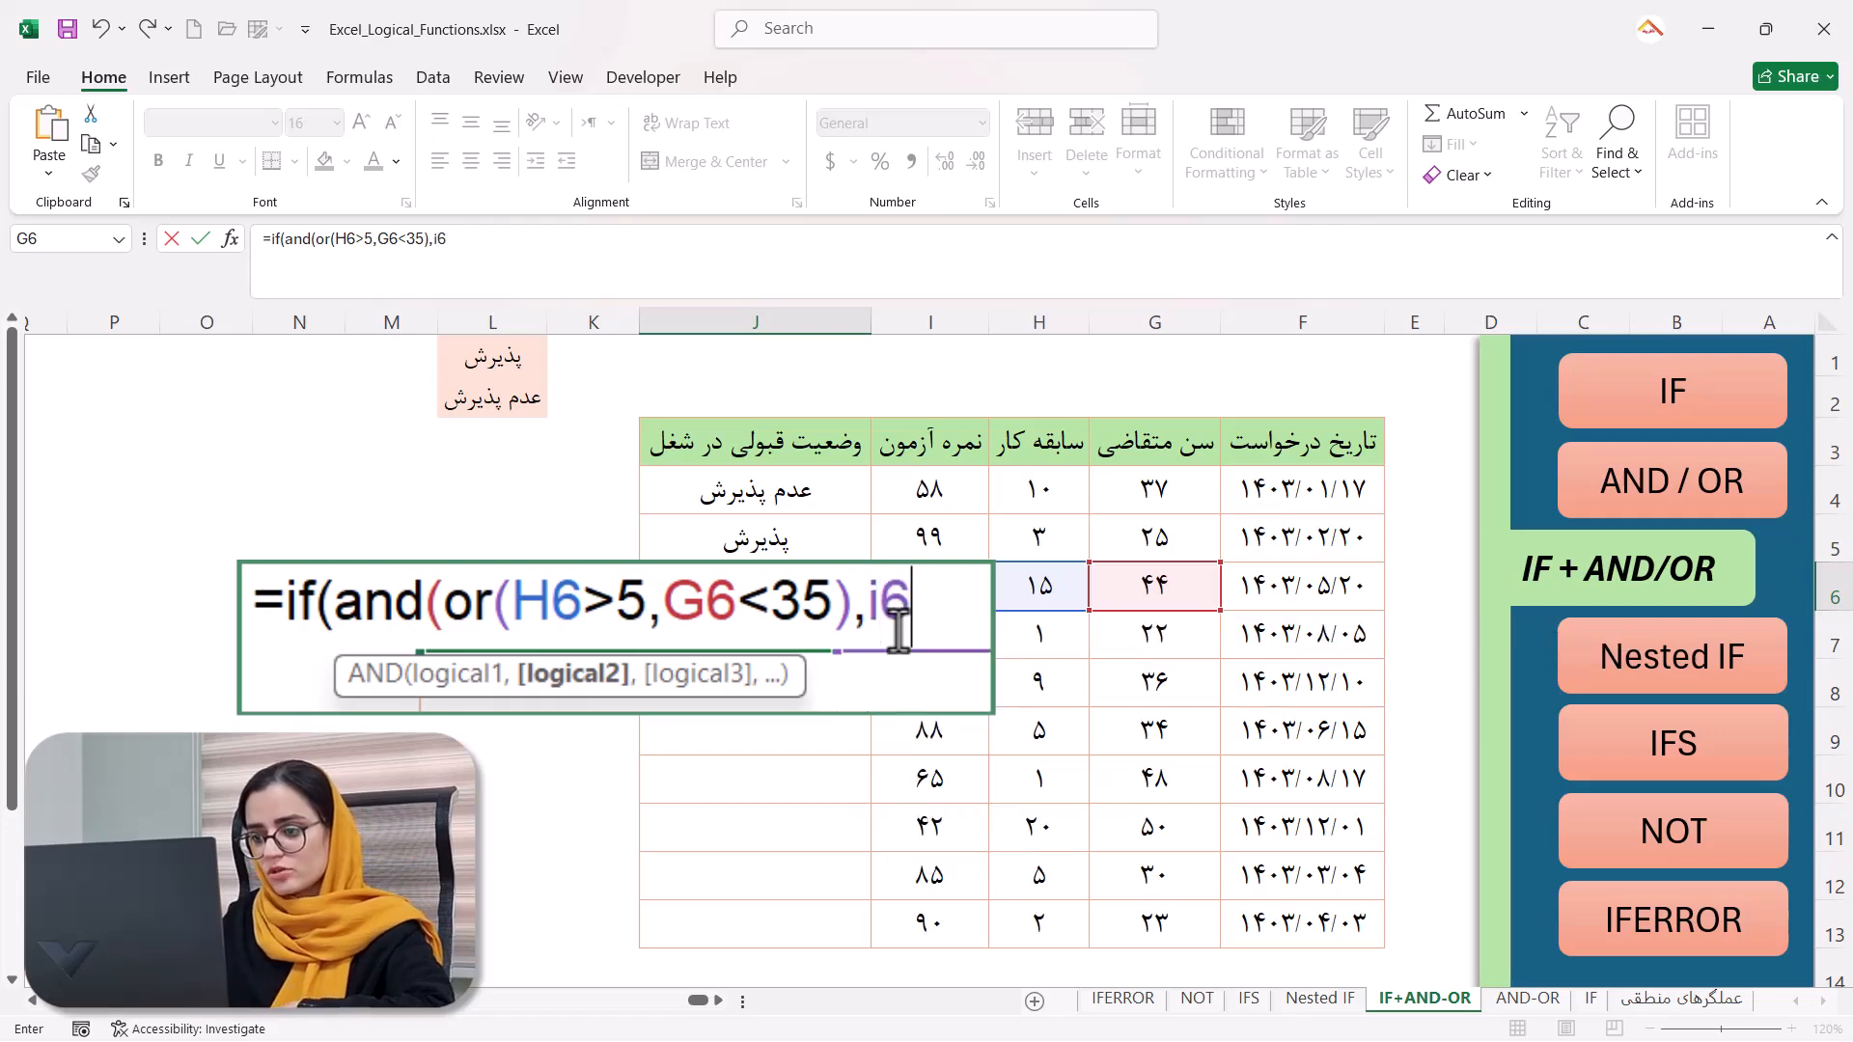
pyautogui.write('50')
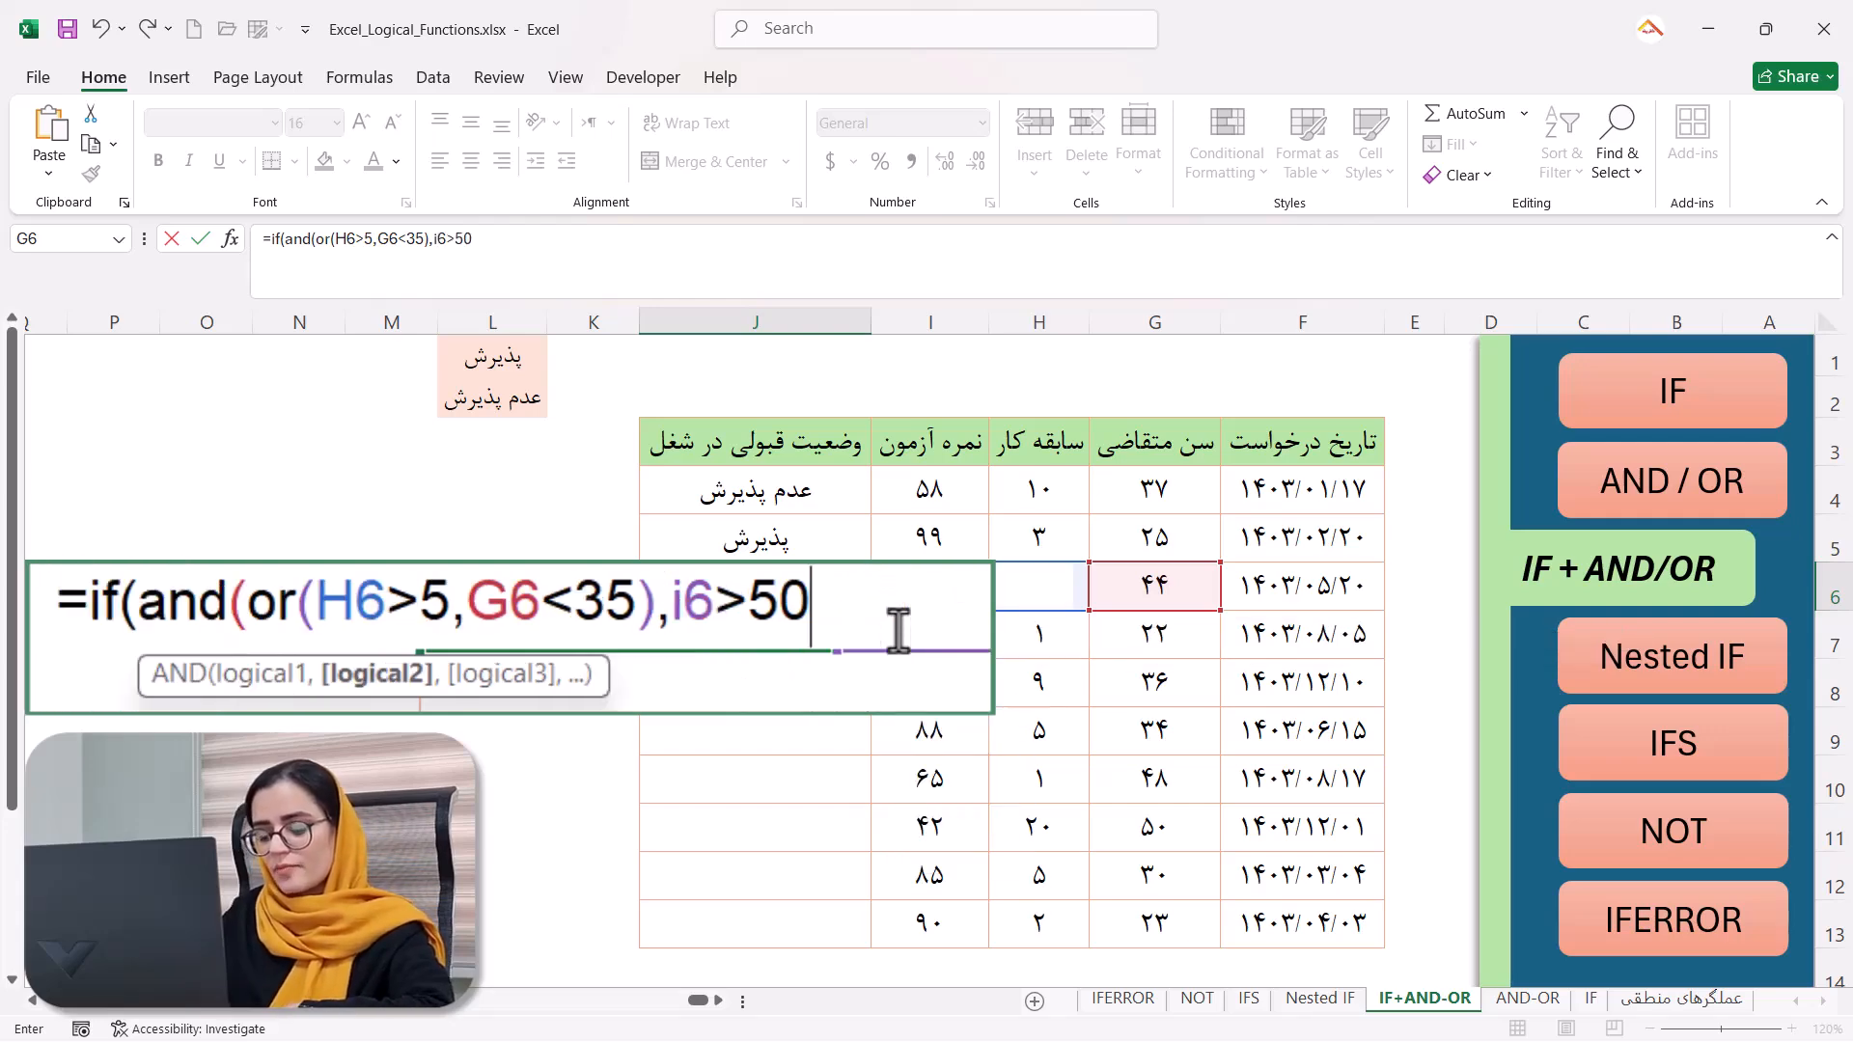
pyautogui.write(')')
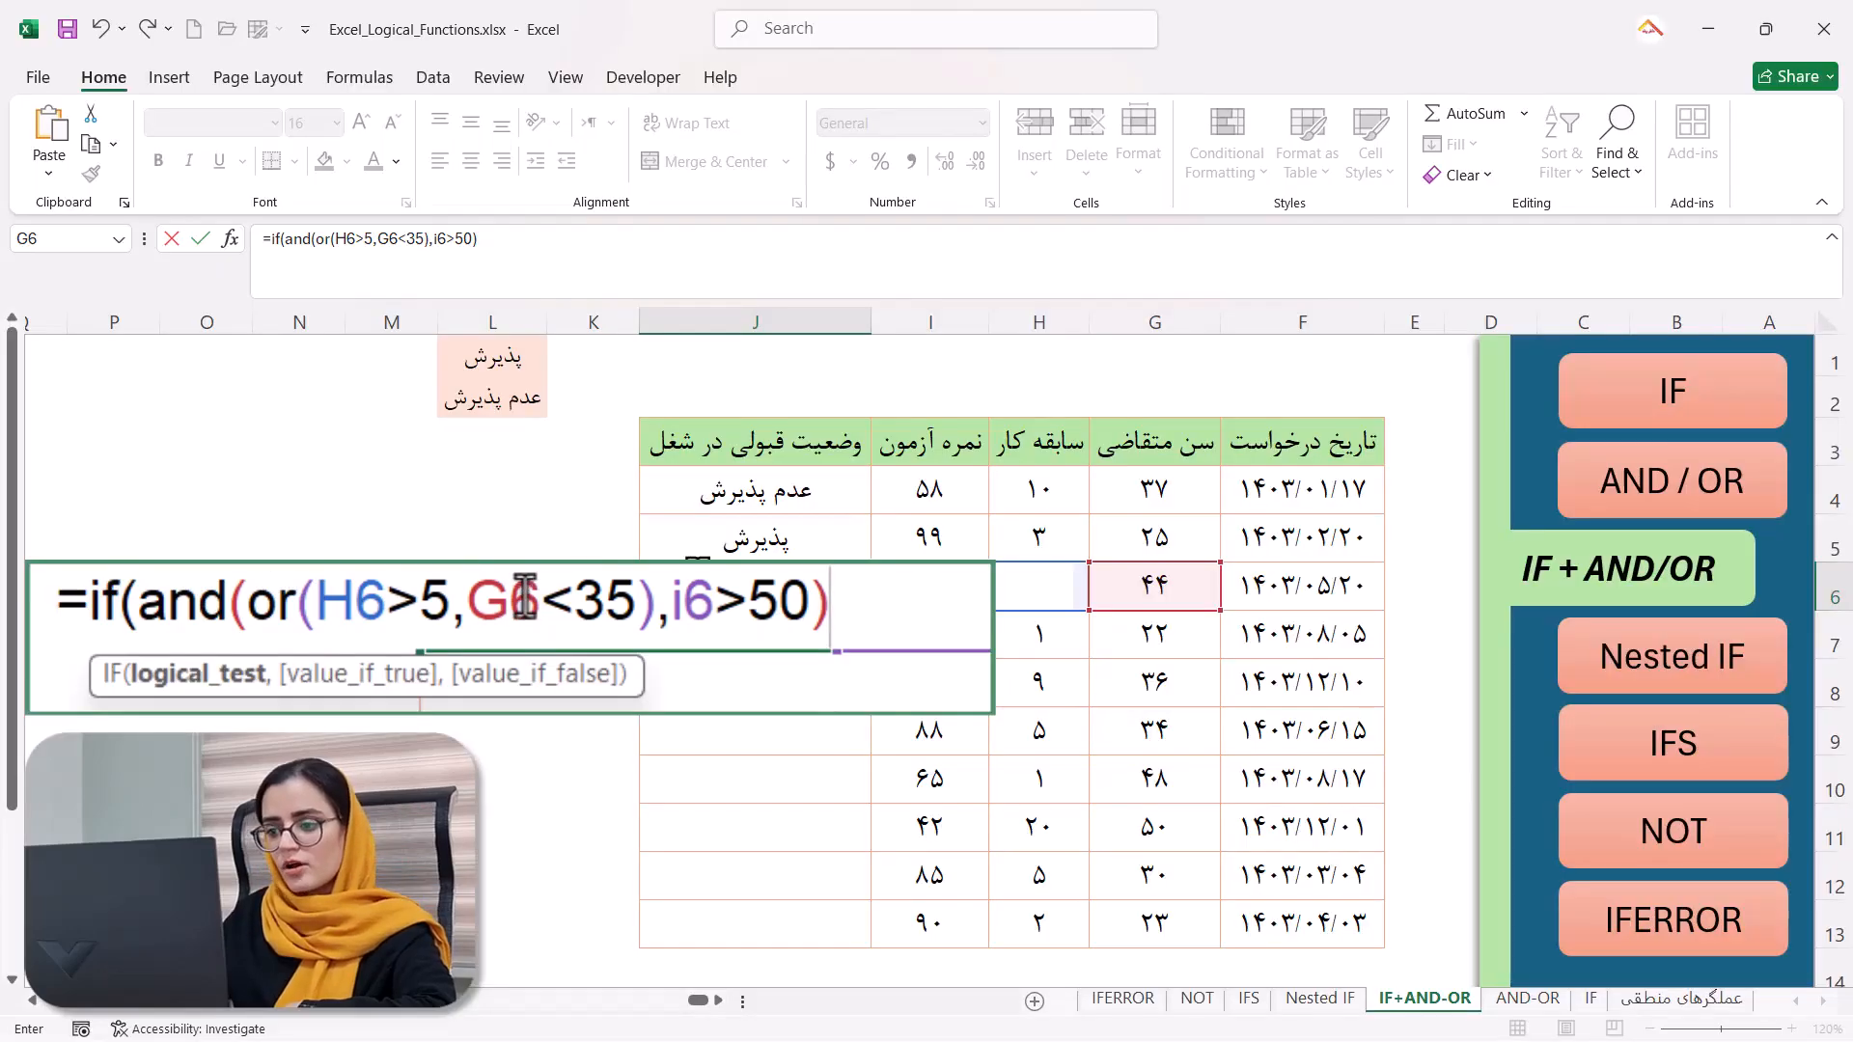
# Use $L$1 as the value if true and $L$2 as the value if false in J6's formula, and enter it.
pyautogui.write(',')
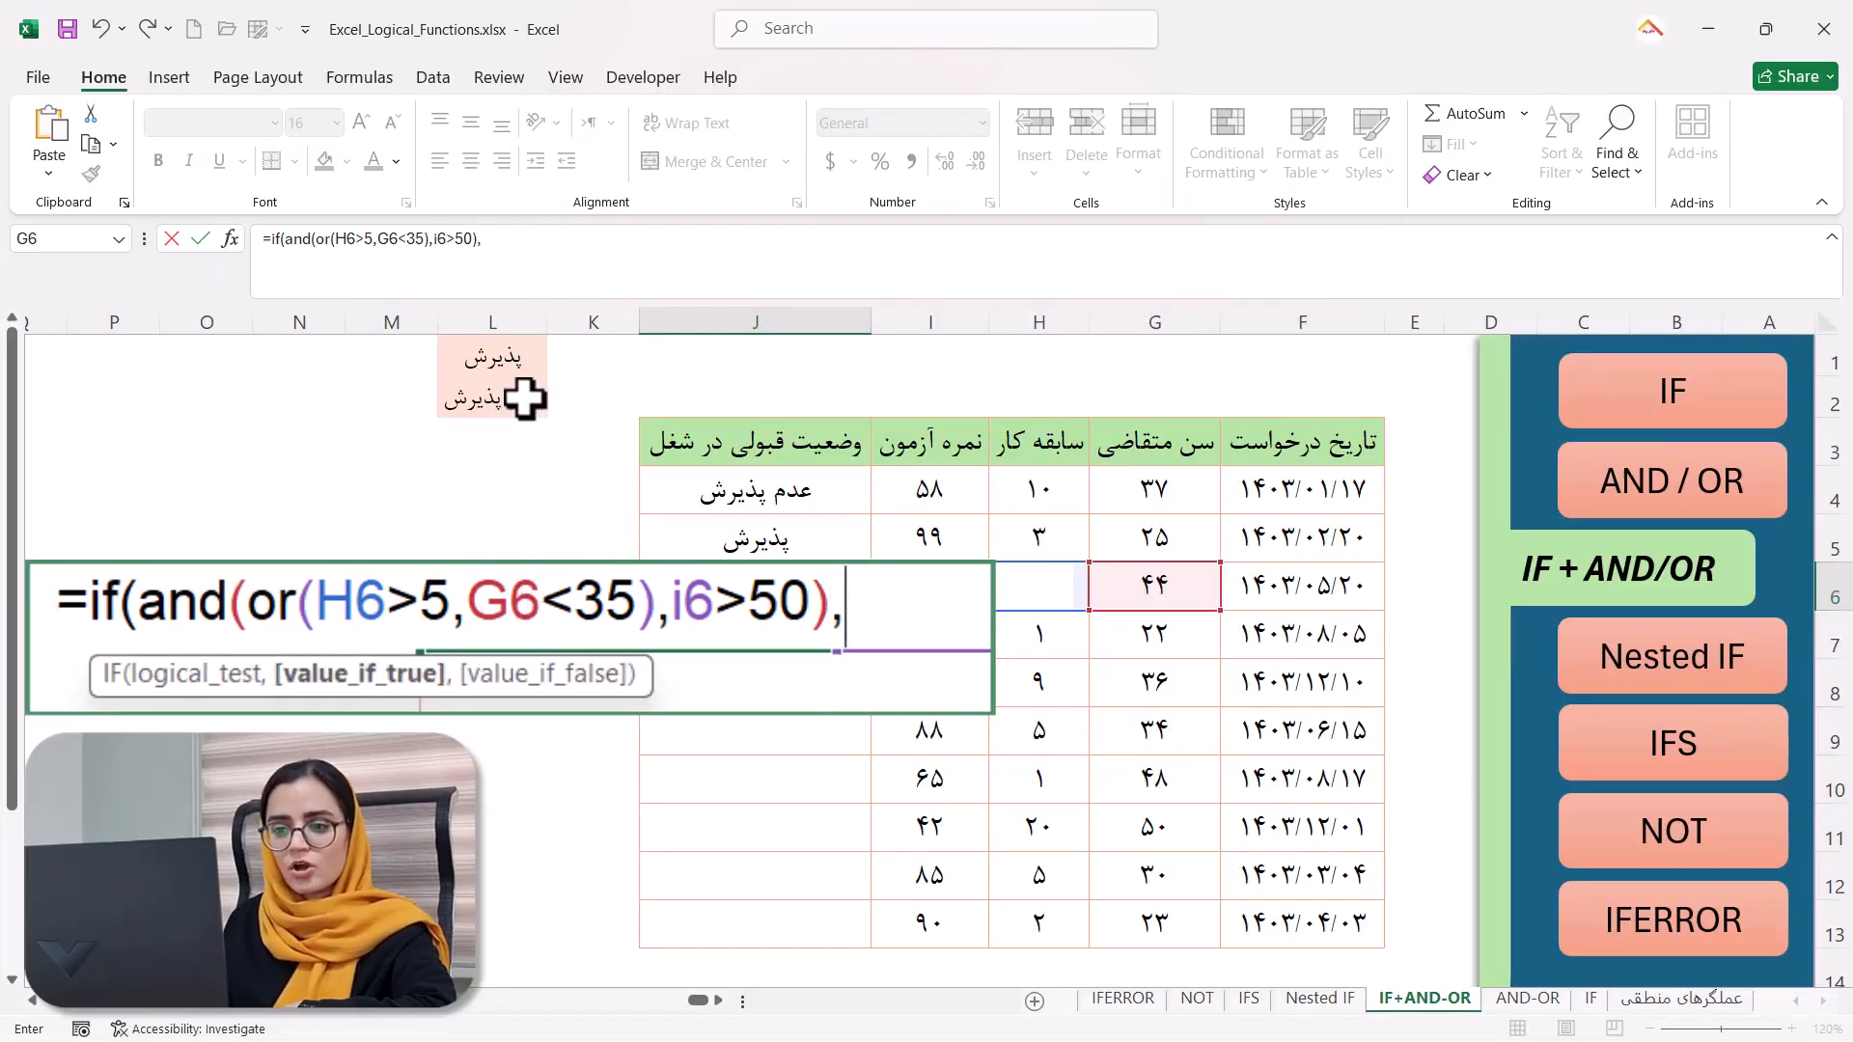
pyautogui.click(500, 363)
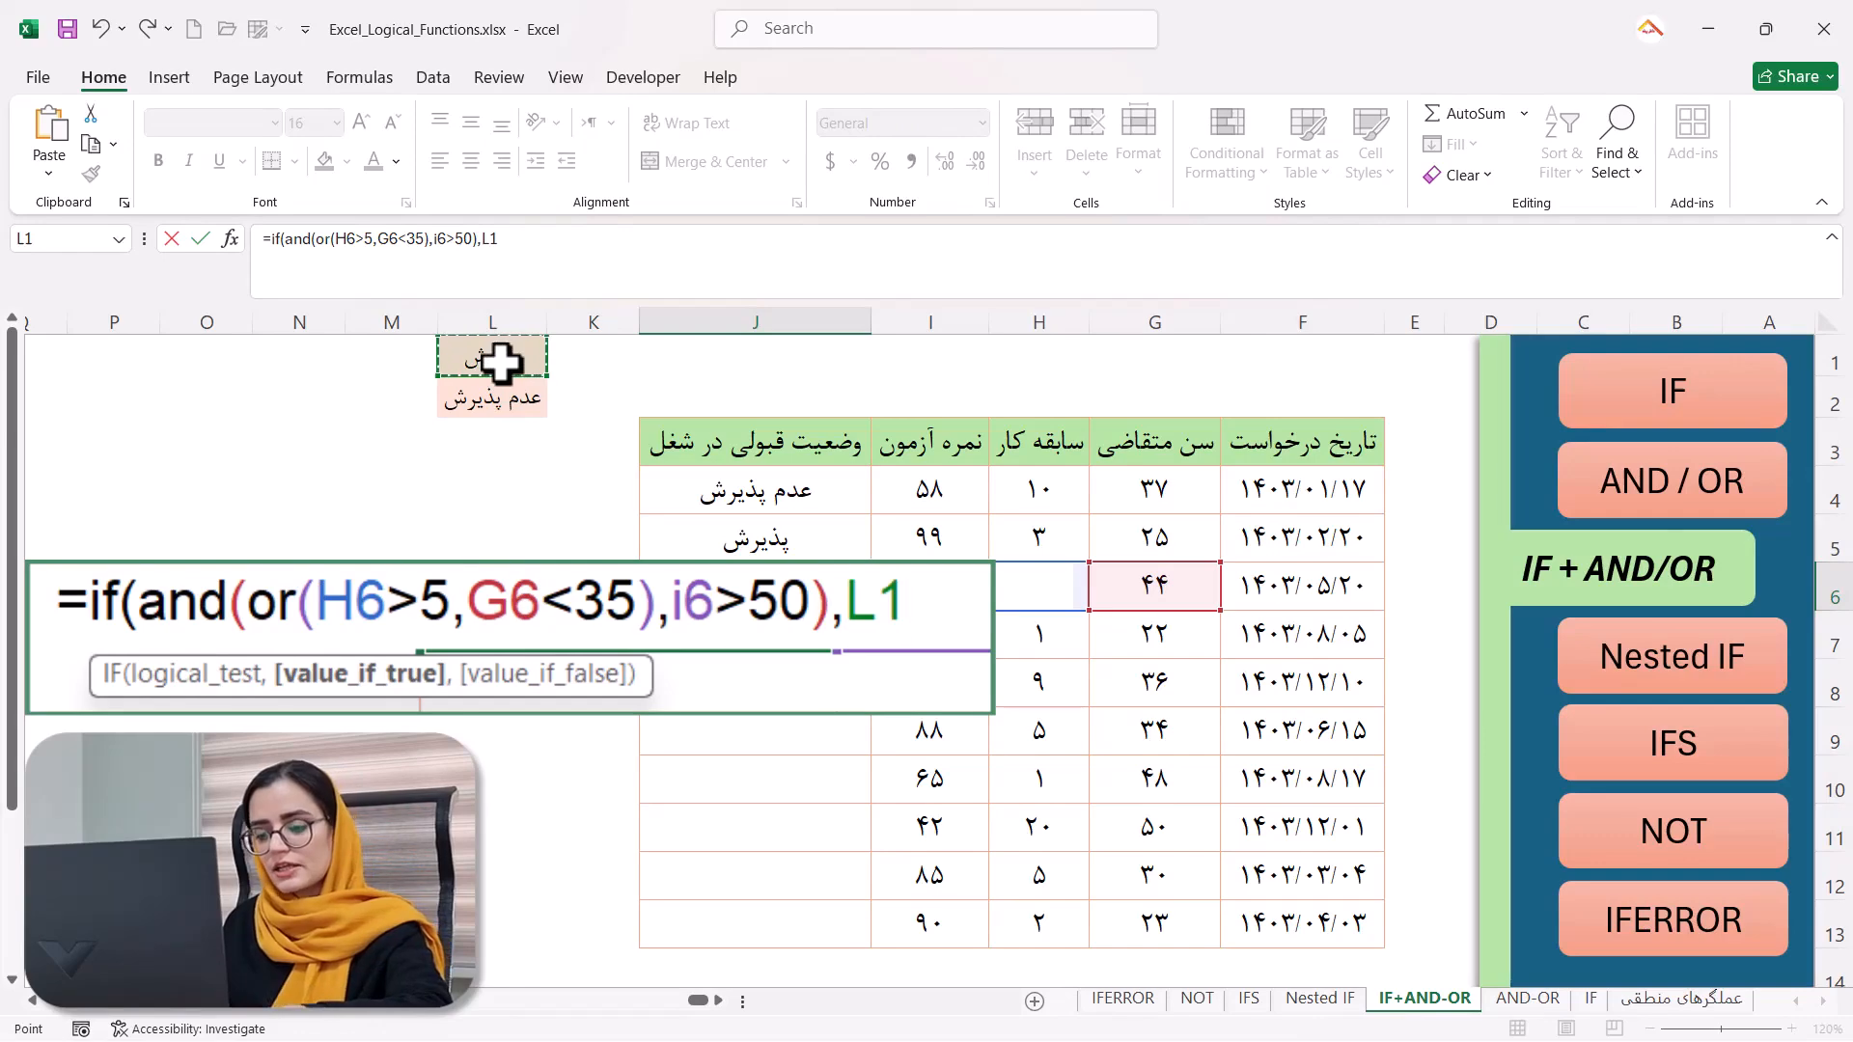
pyautogui.press('F4')
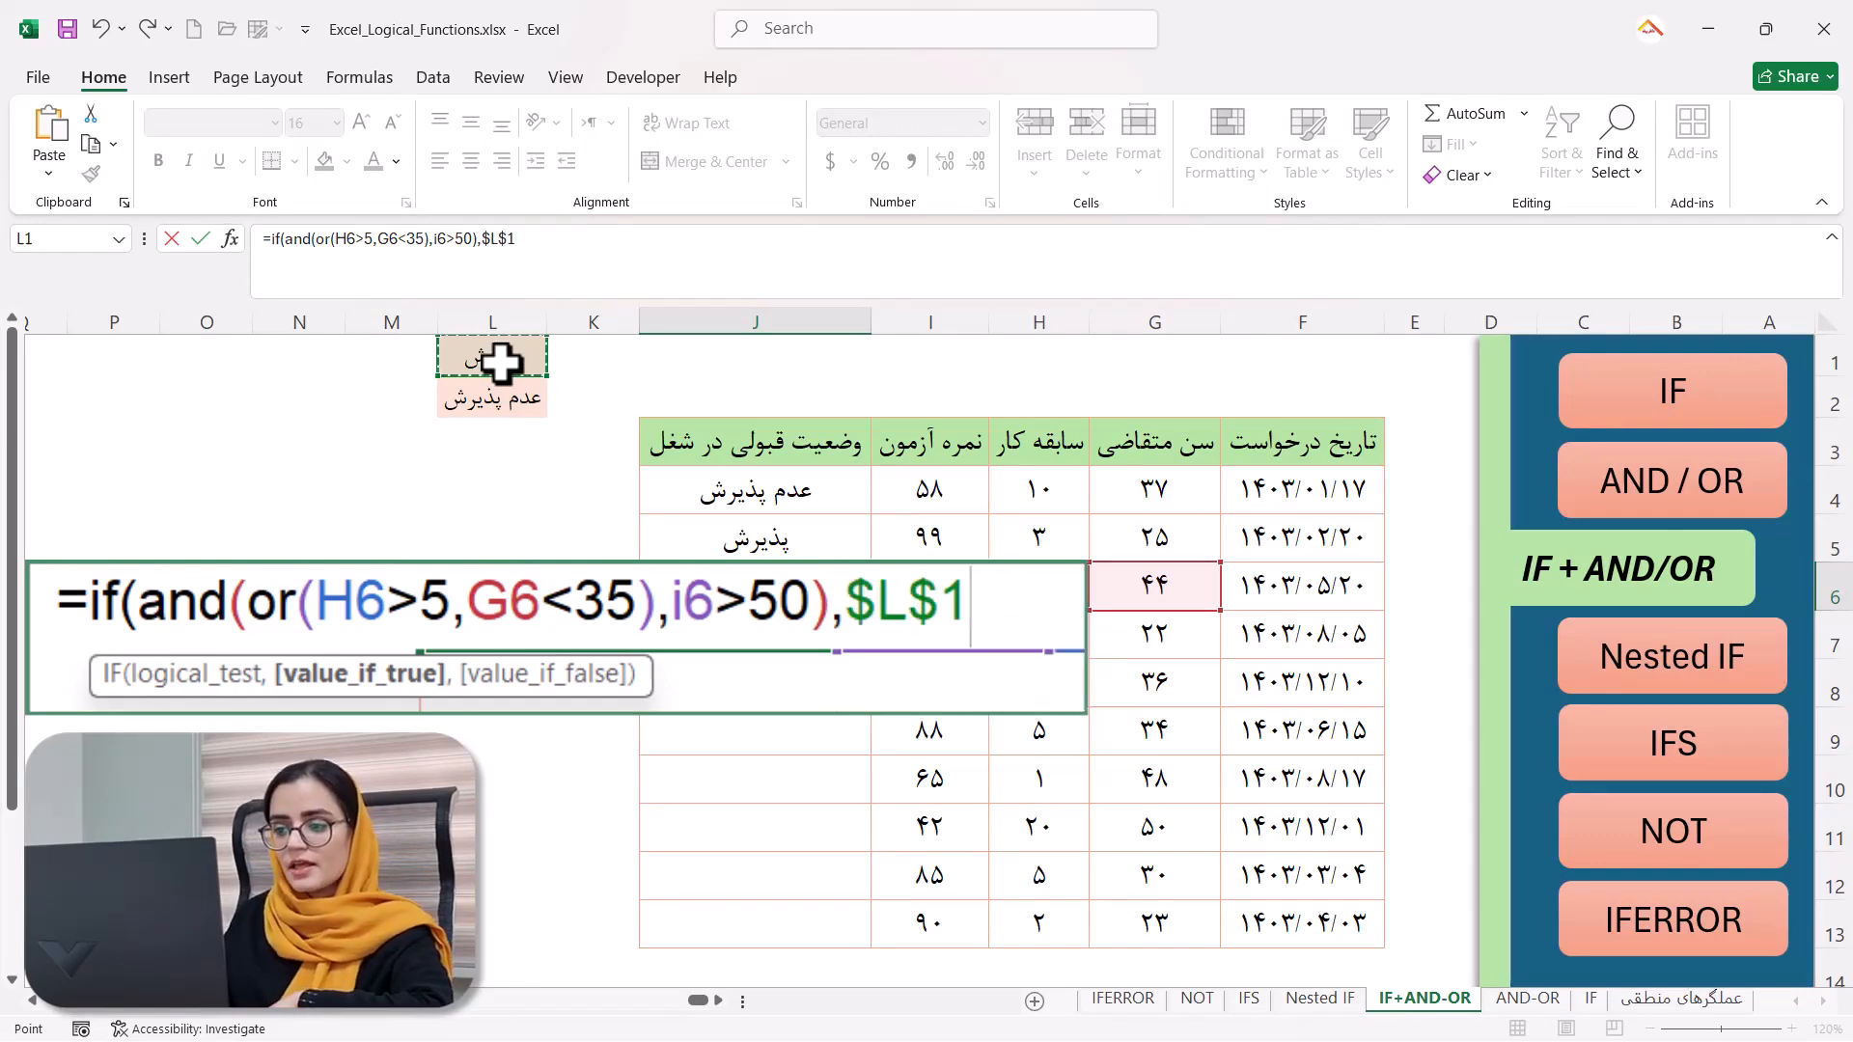
pyautogui.write(',')
pyautogui.click(511, 398)
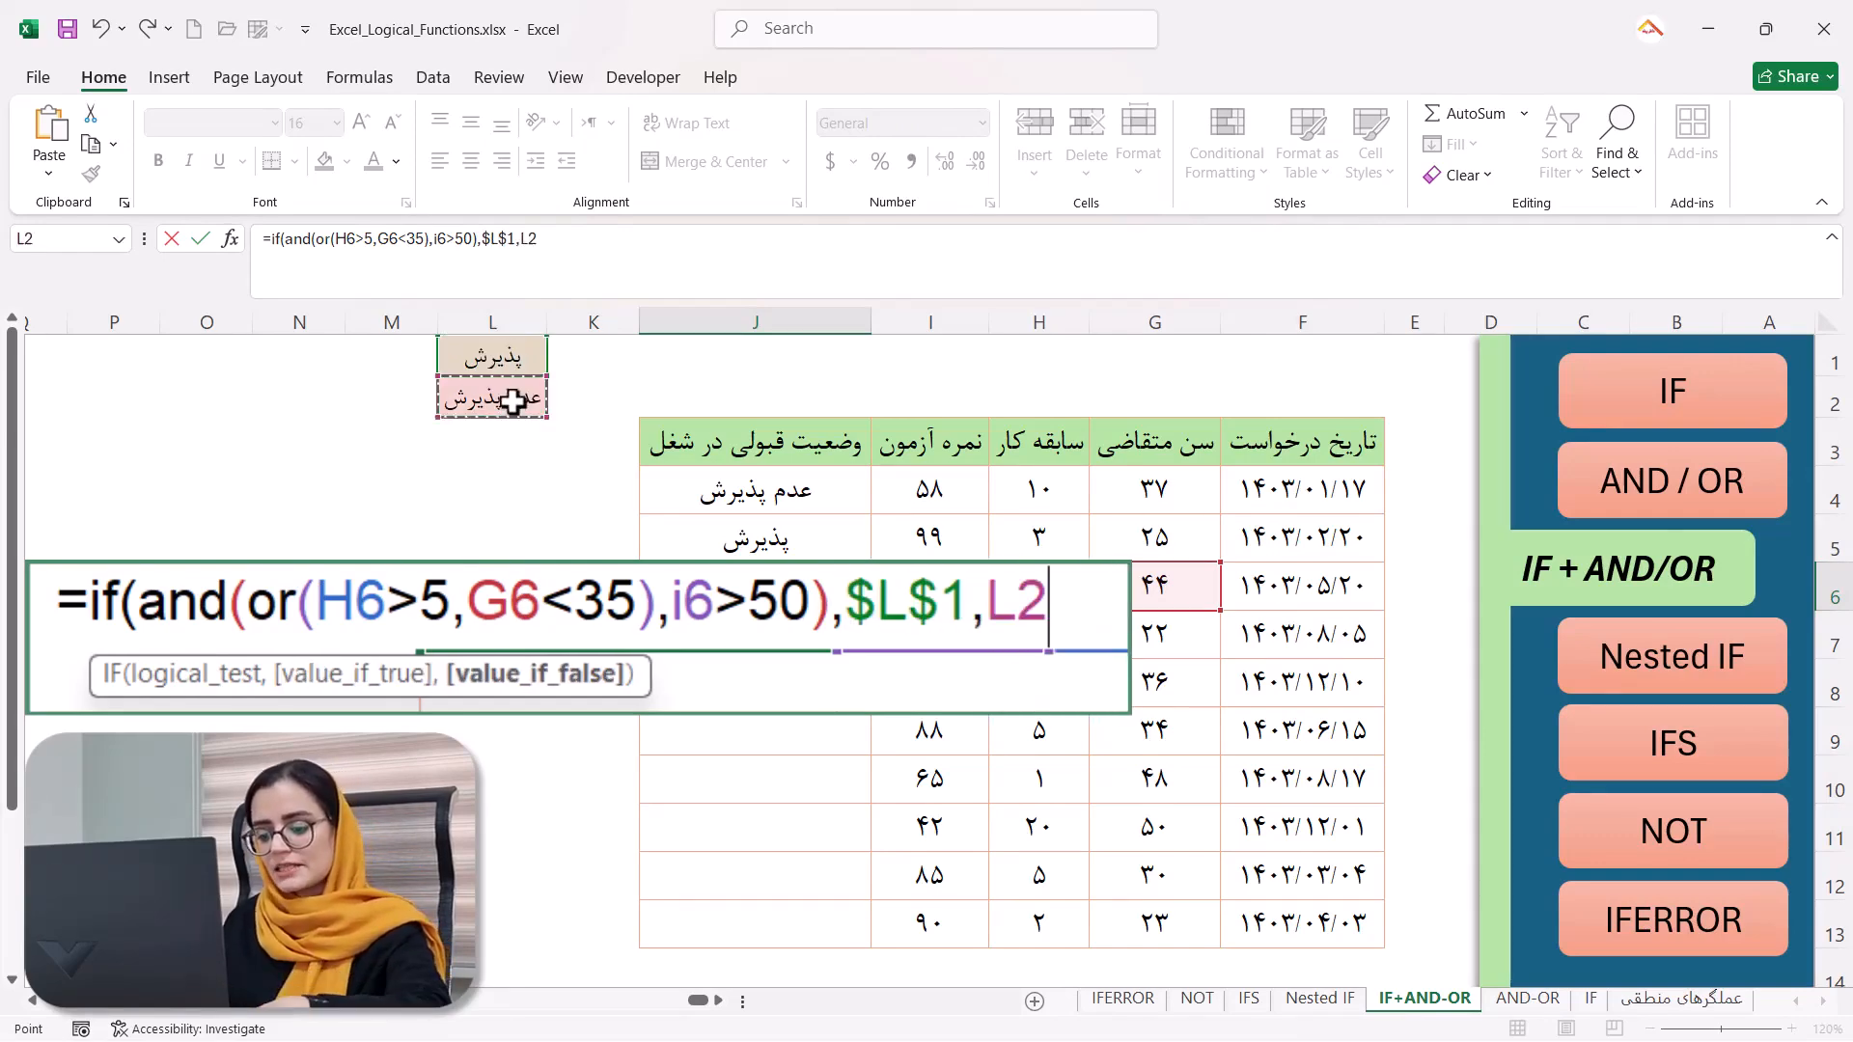
pyautogui.press('F4')
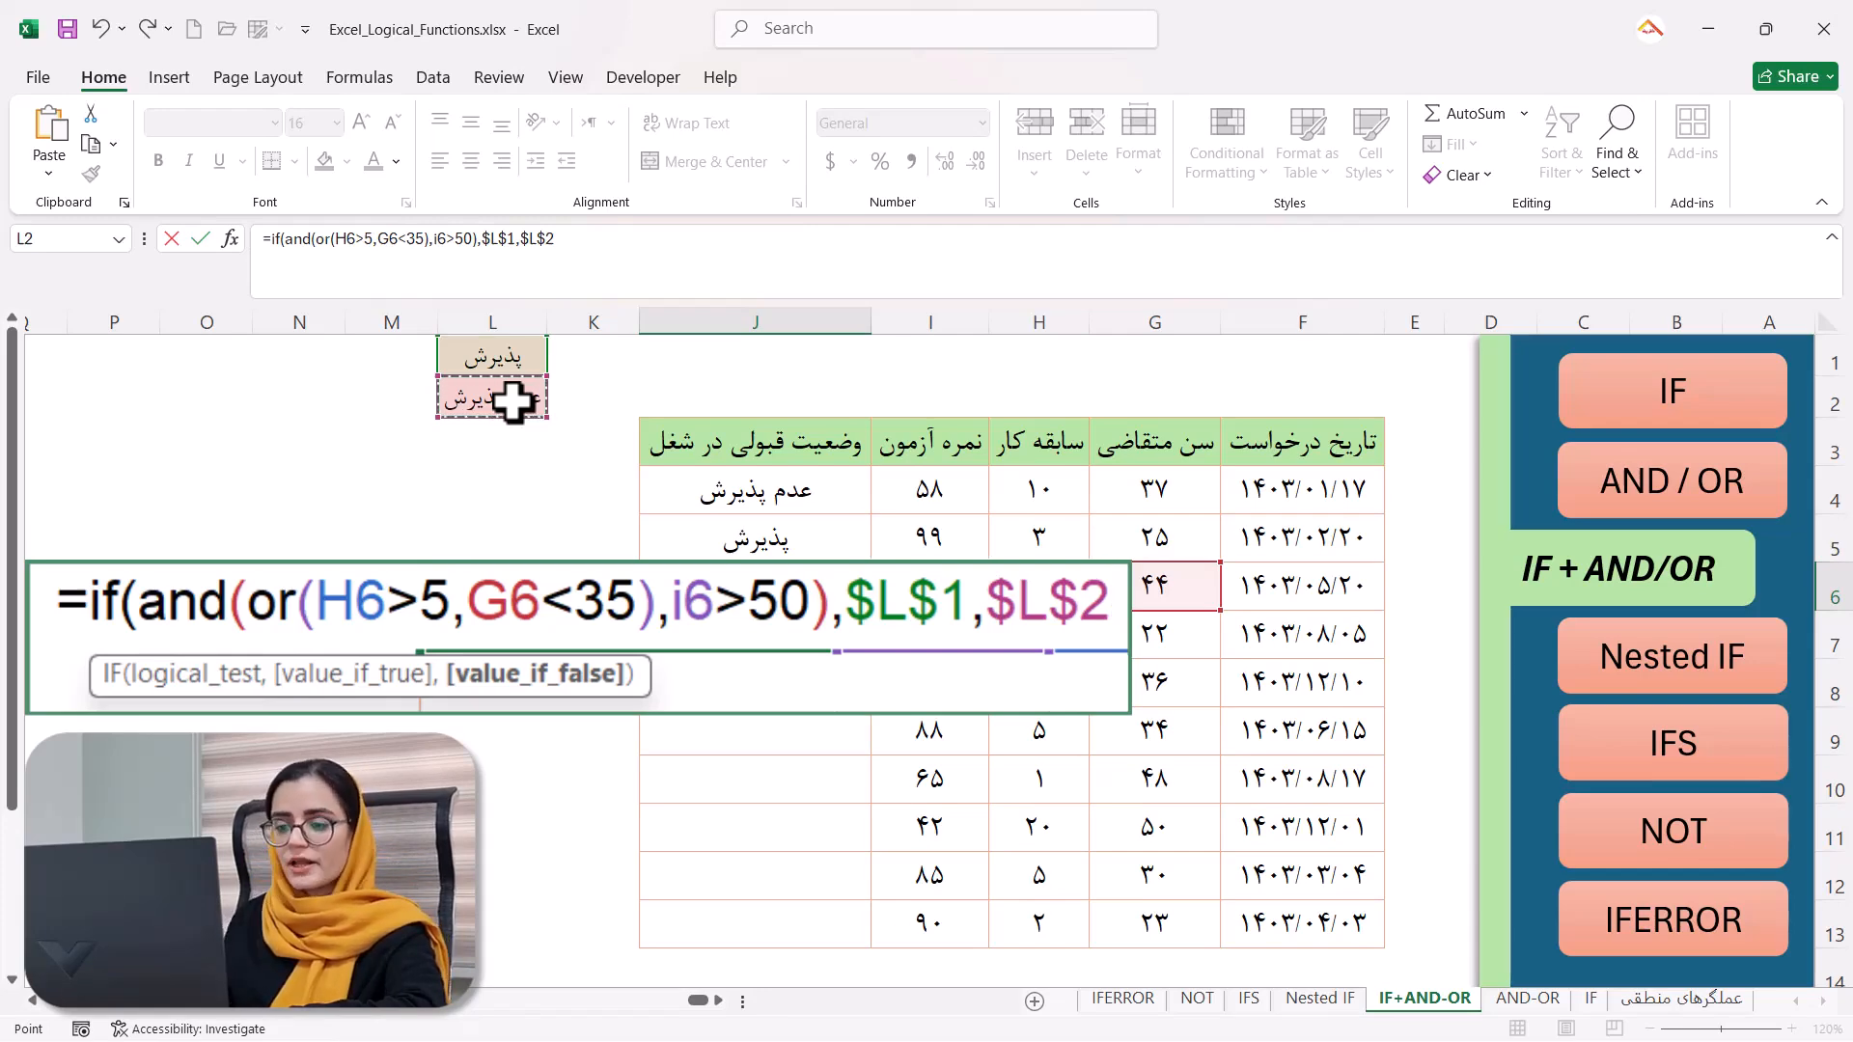
pyautogui.hotkey('ctrl', 'Return')
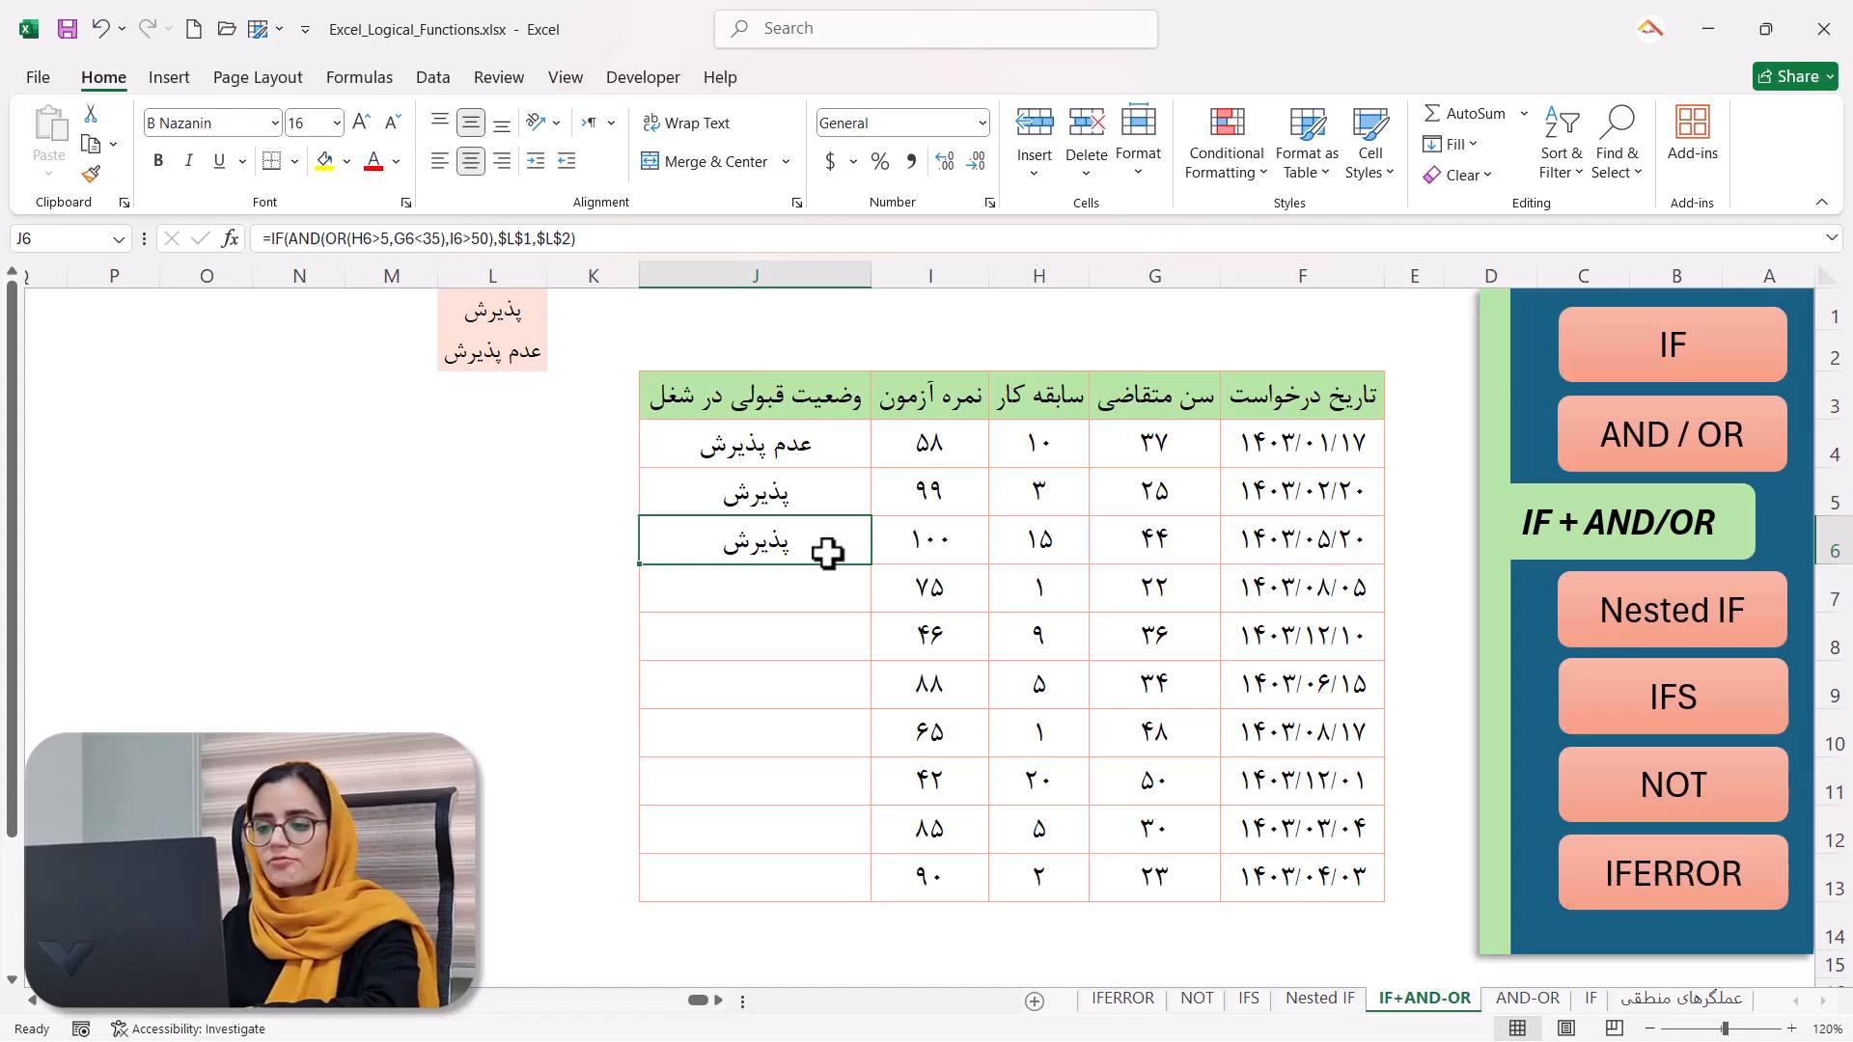
# Evaluate only the OR(H6>5,G6<35) part within J6's formula and restore its original expression.
pyautogui.doubleClick(827, 553)
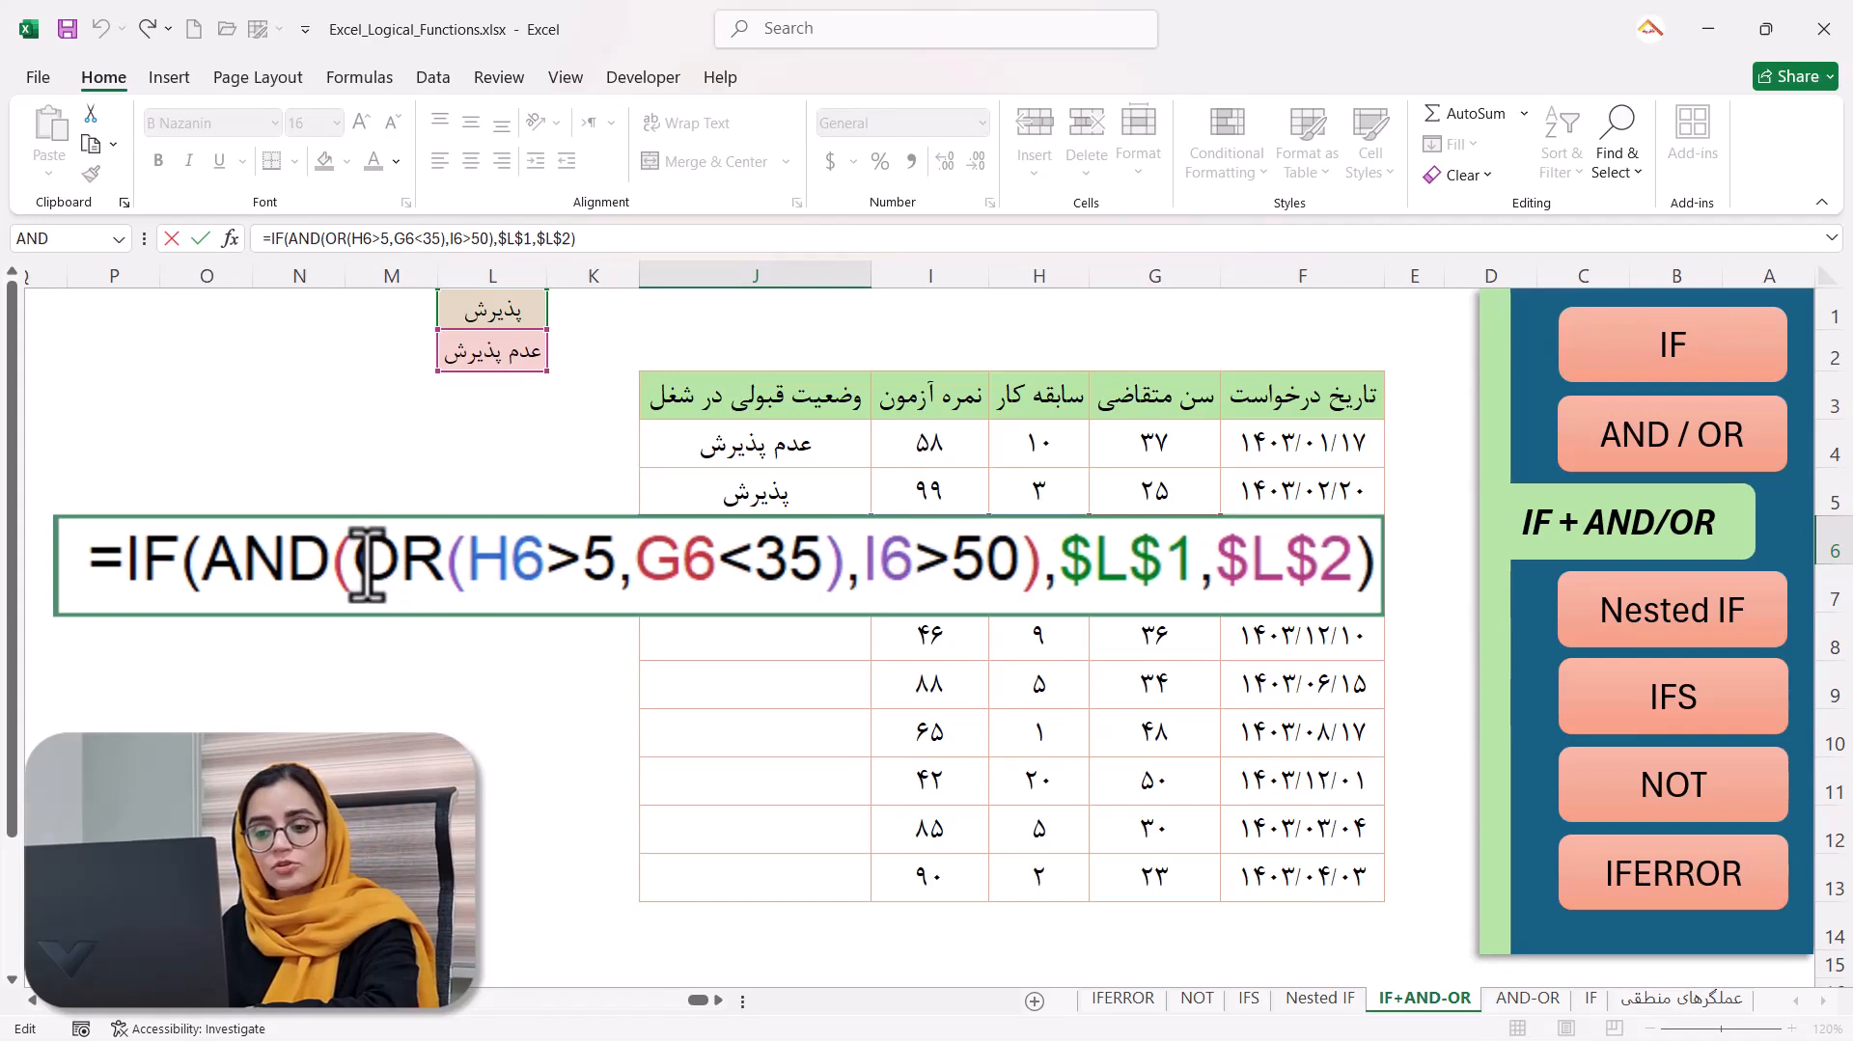
pyautogui.moveTo(353, 563); pyautogui.dragTo(842, 577)
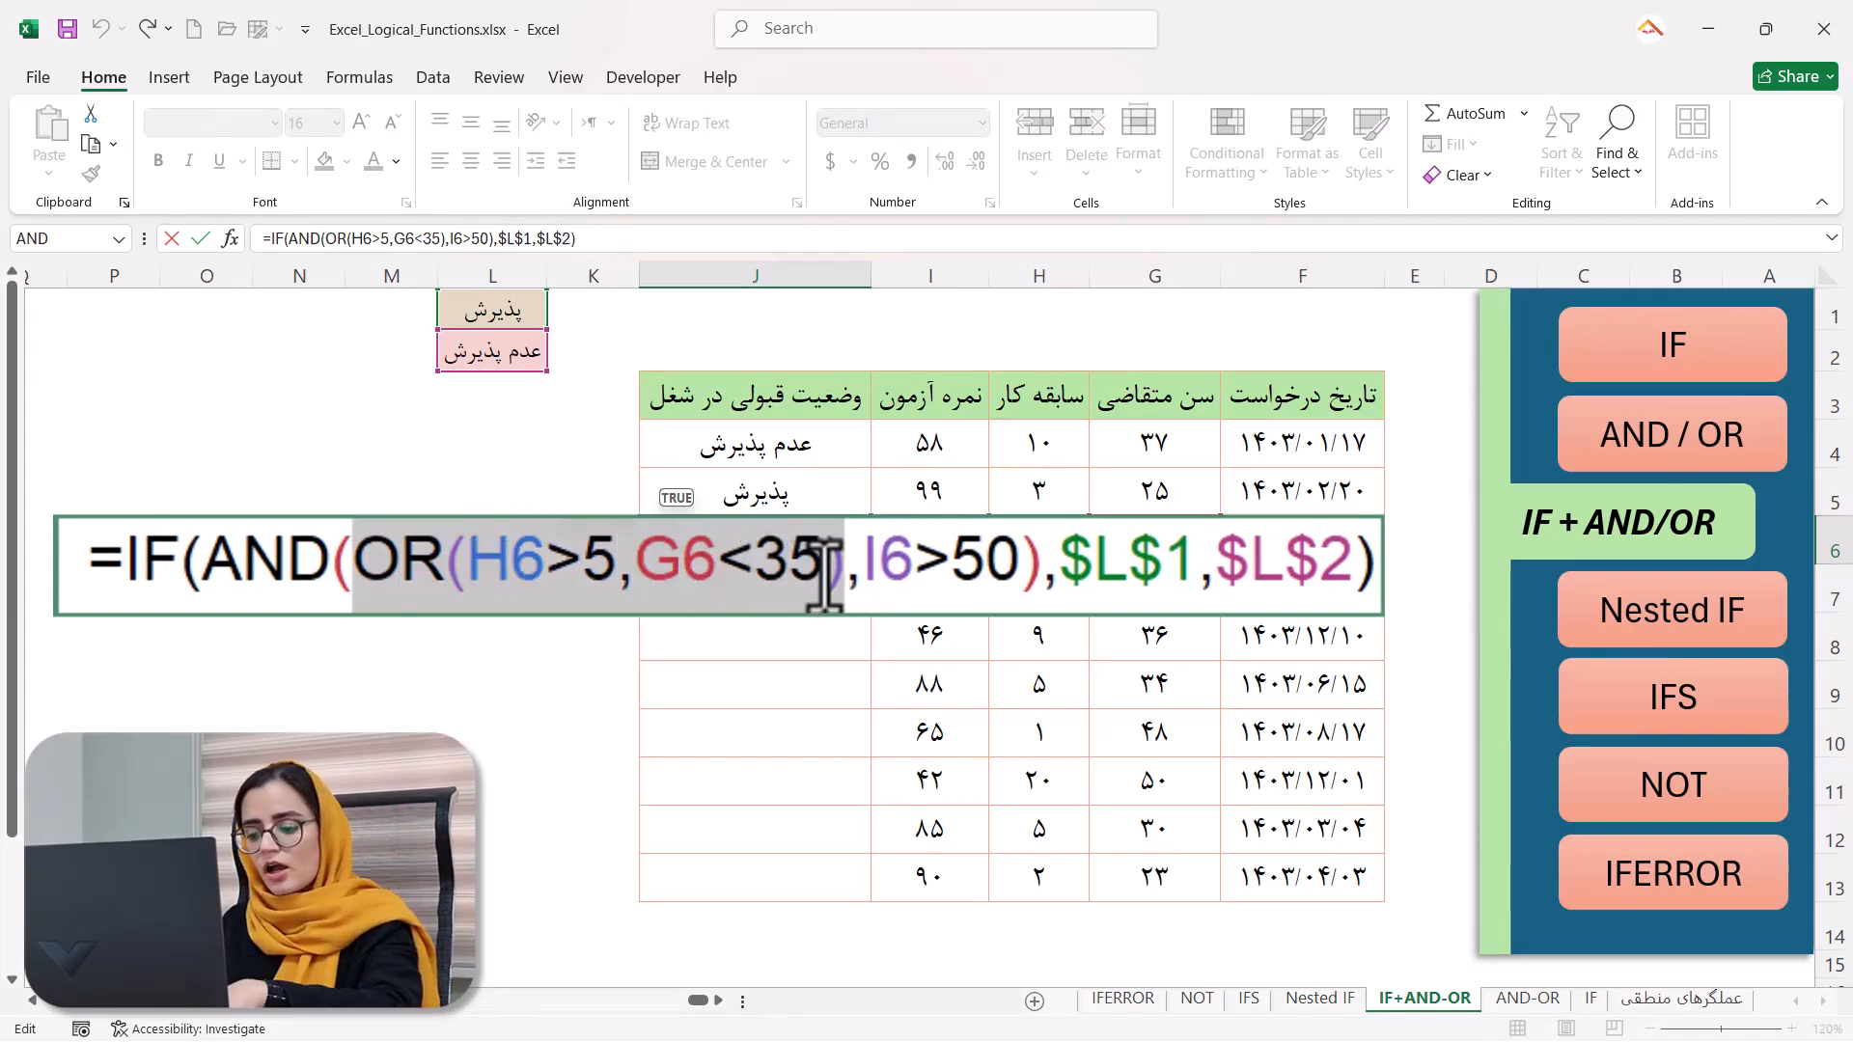
pyautogui.press('F9')
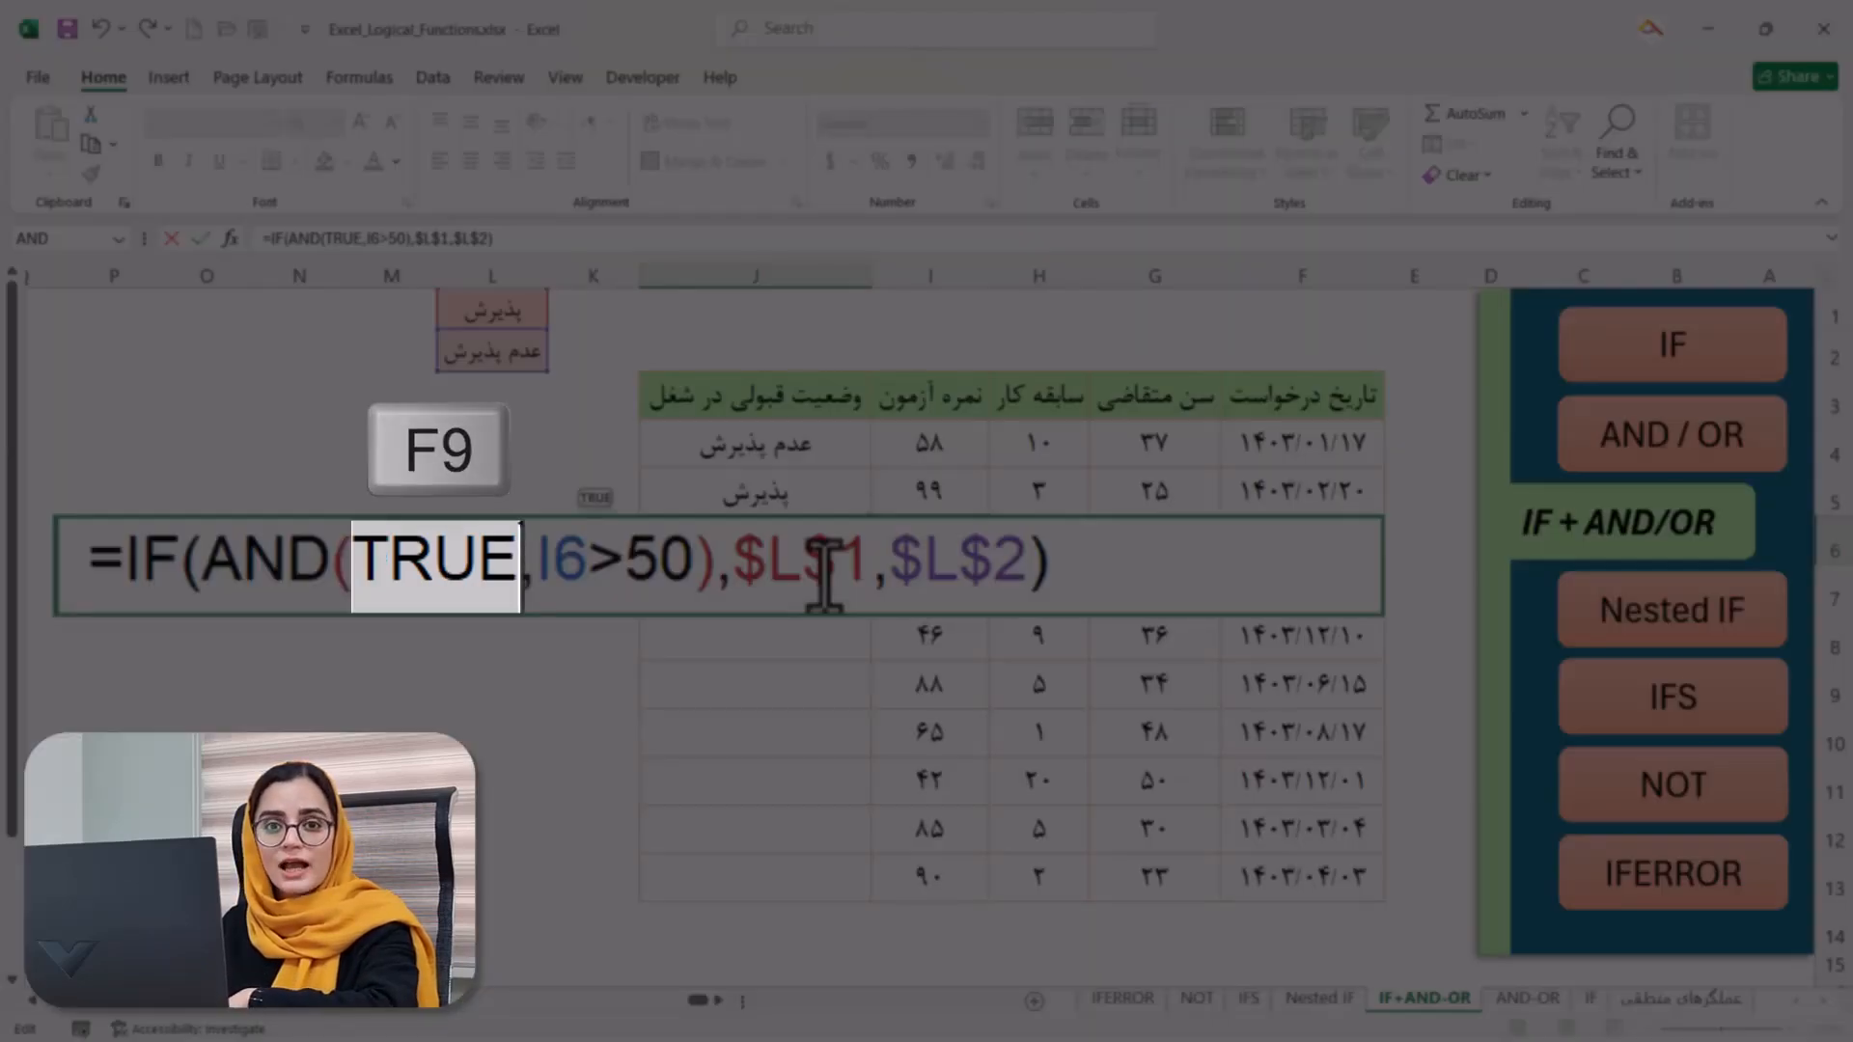
pyautogui.hotkey('ctrl', 'z')
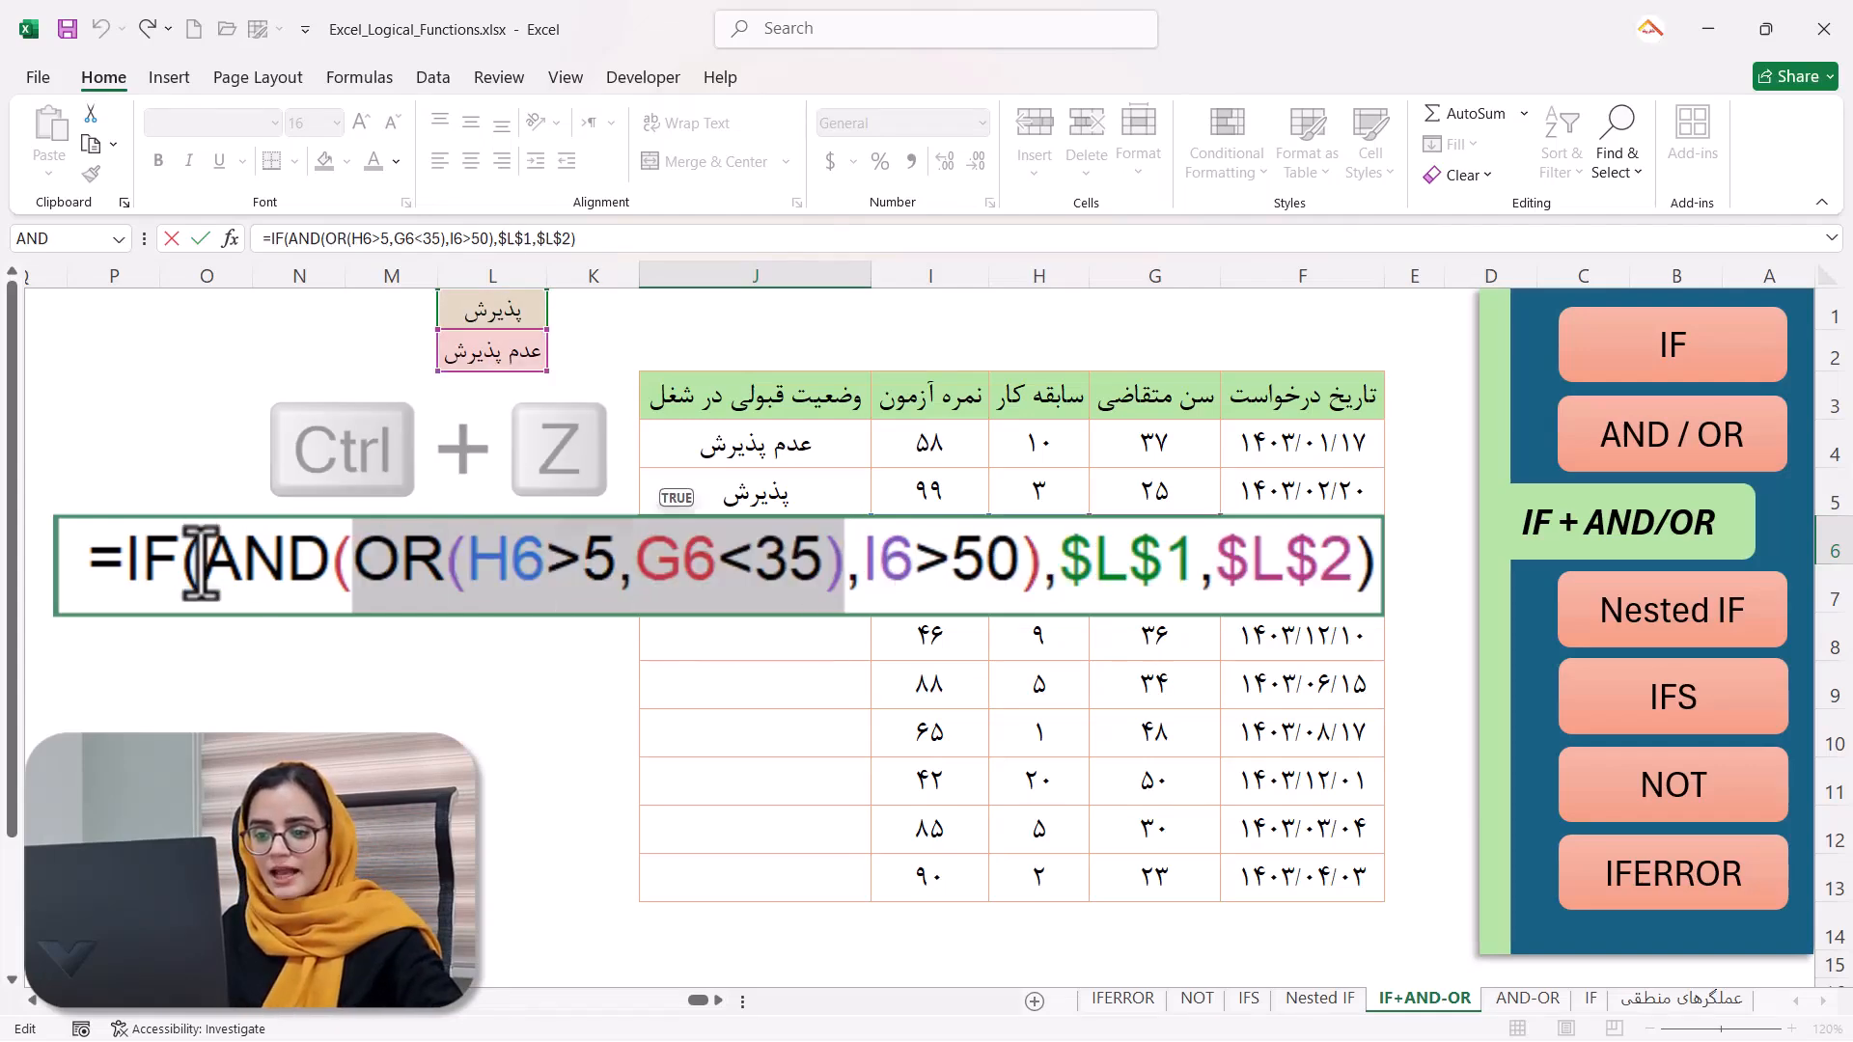
# Evaluate the whole AND part of J6's formula, restore its expression and finish editing the cell.
pyautogui.moveTo(198, 556); pyautogui.dragTo(1039, 556)
pyautogui.press('F9')
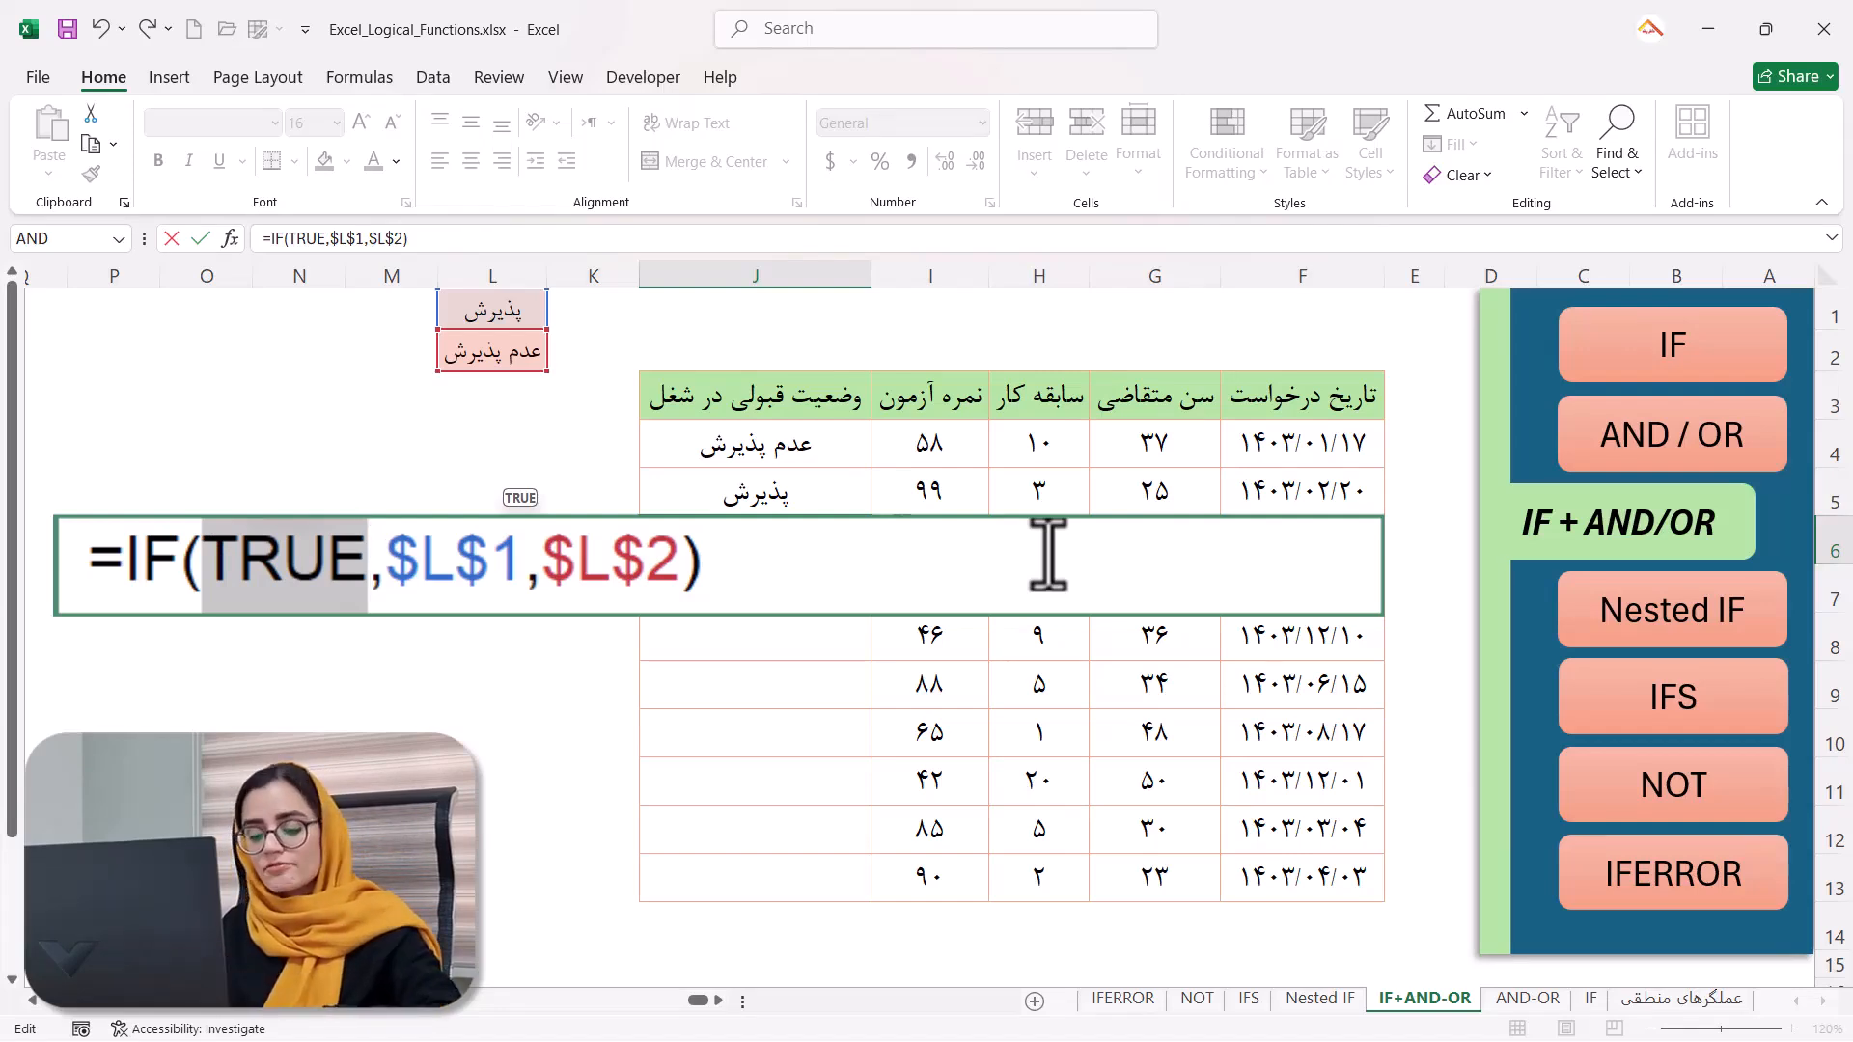
pyautogui.hotkey('ctrl', 'z')
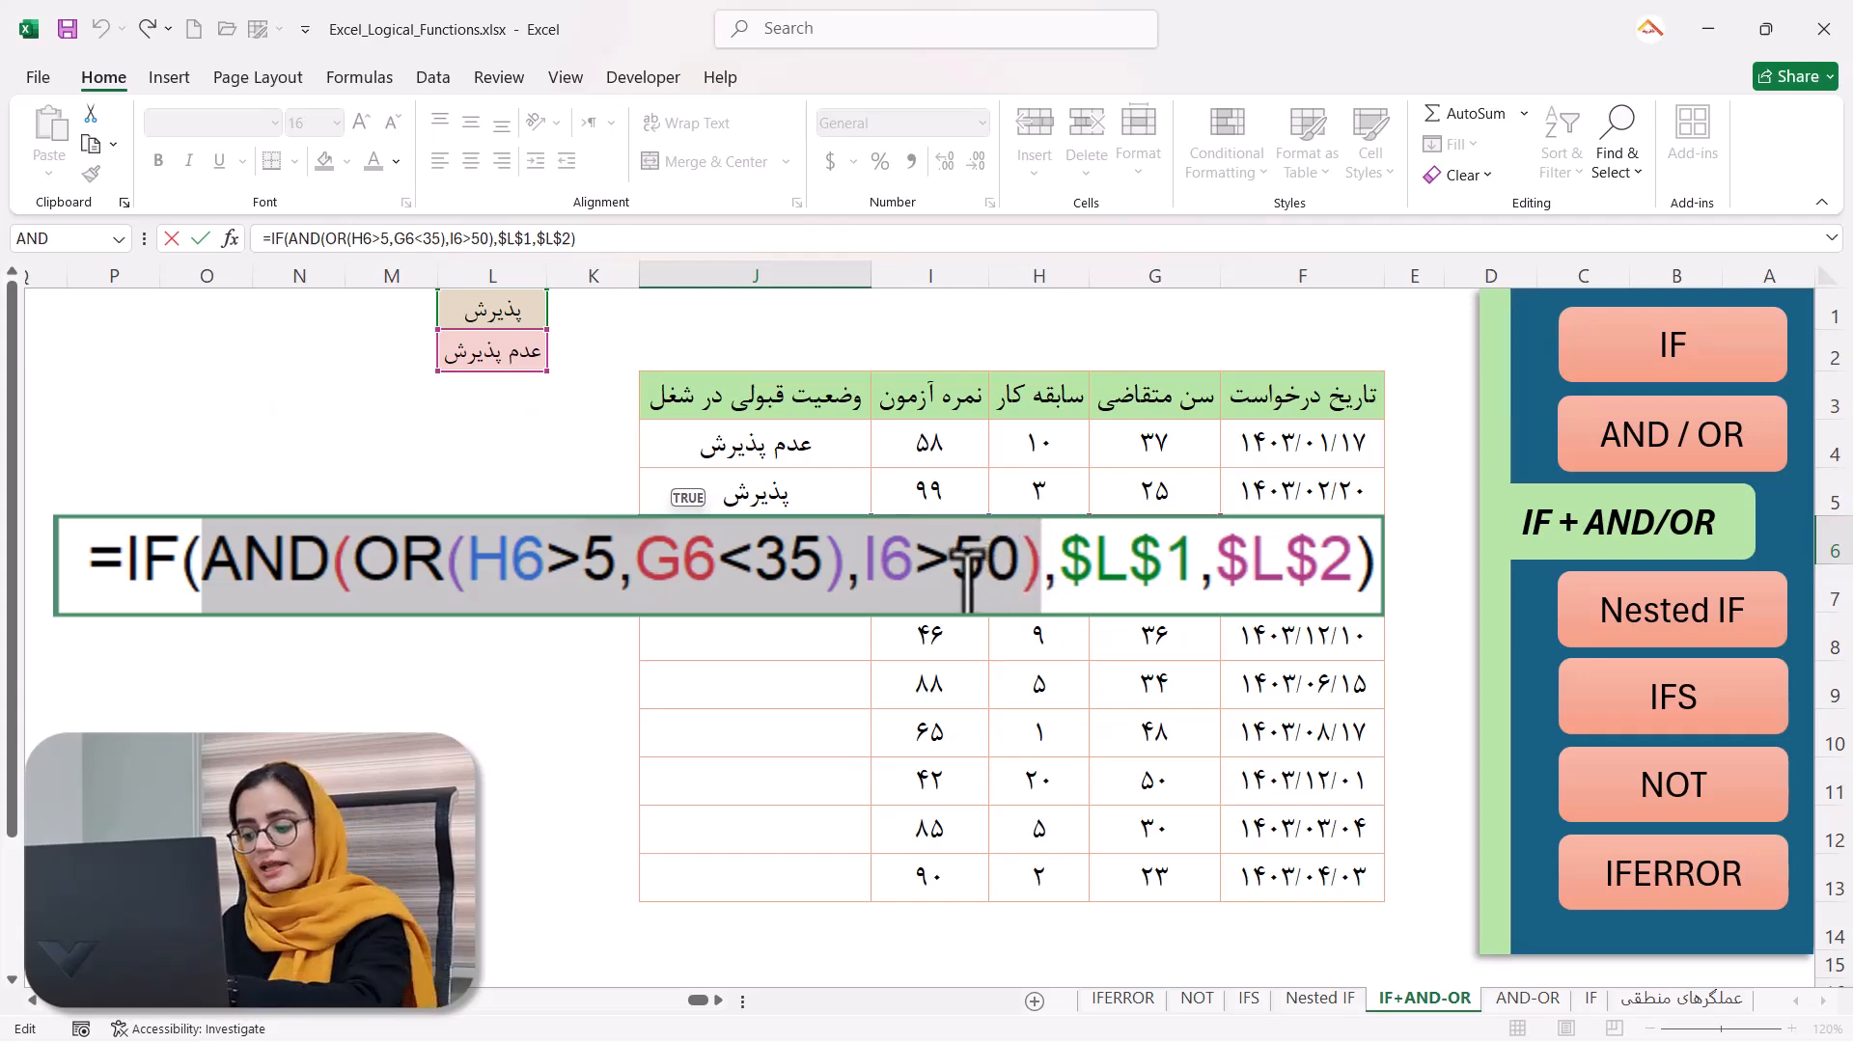
pyautogui.press('Return')
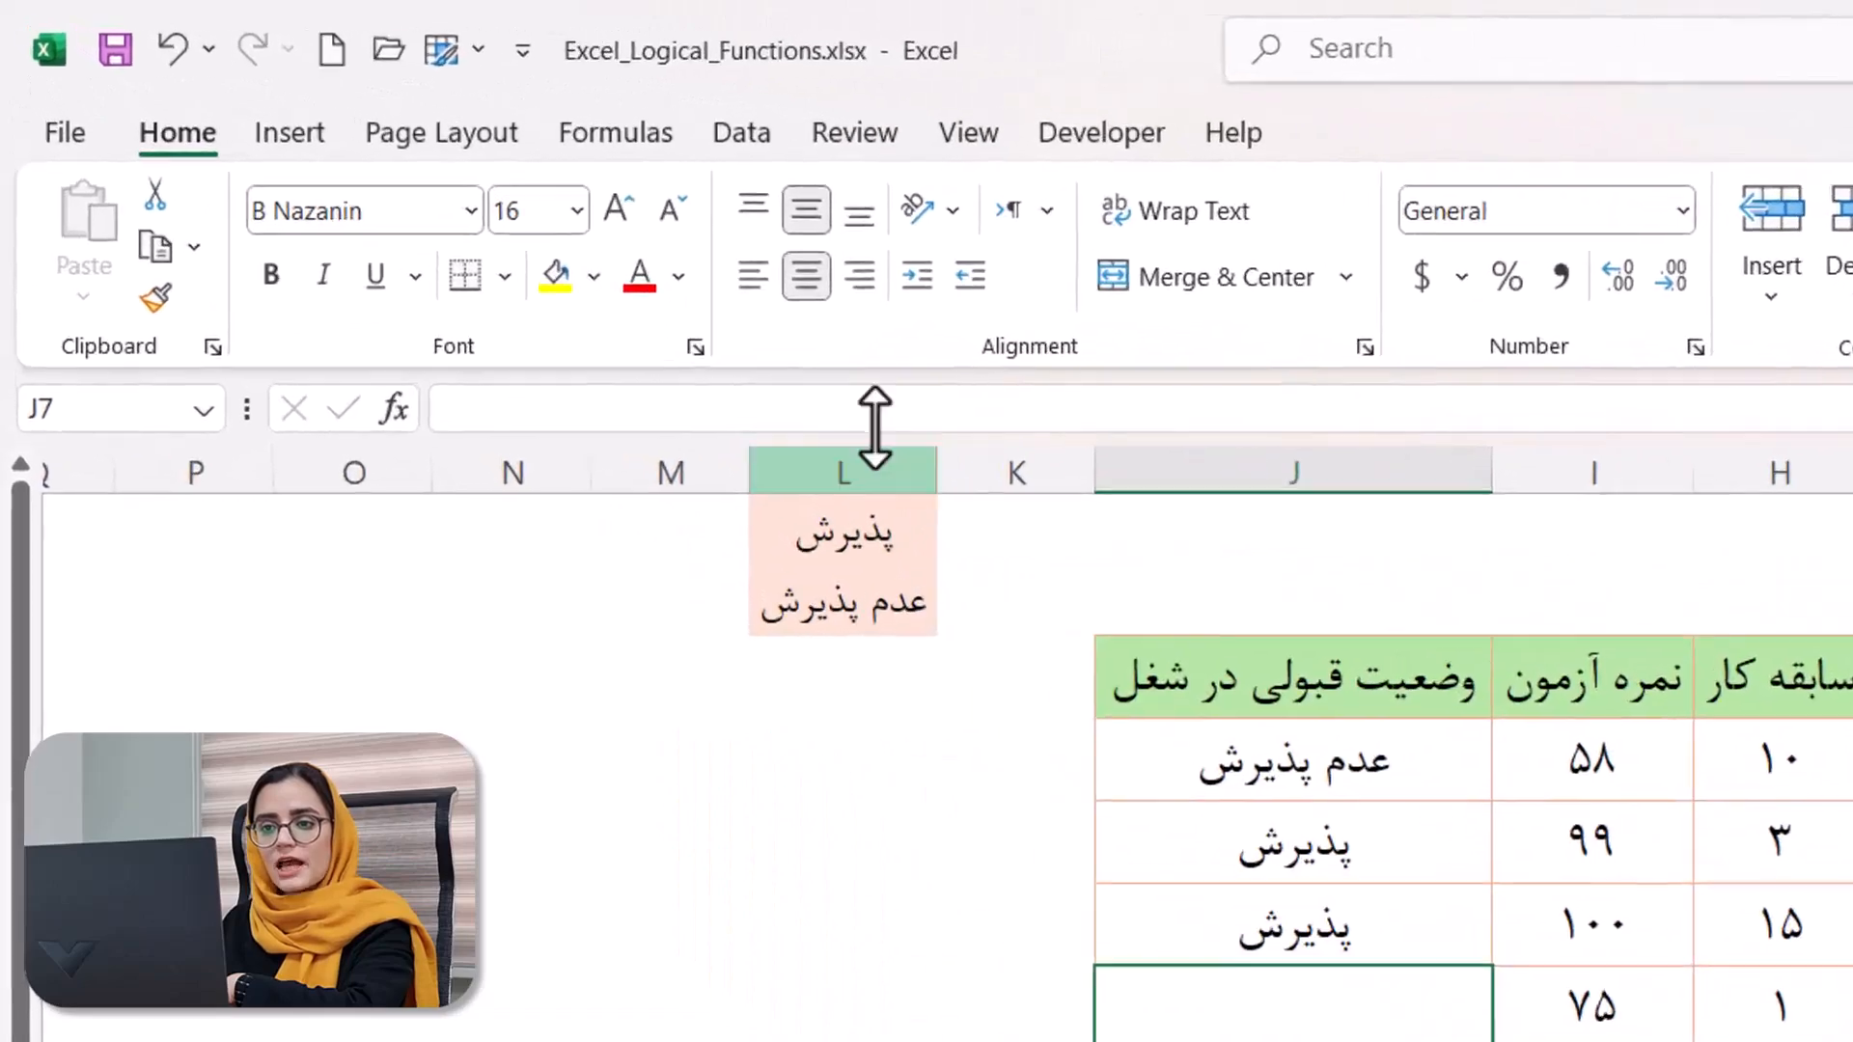
# View the Logical category of functions in the Insert Function dialog and close it without inserting anything.
pyautogui.click(616, 132)
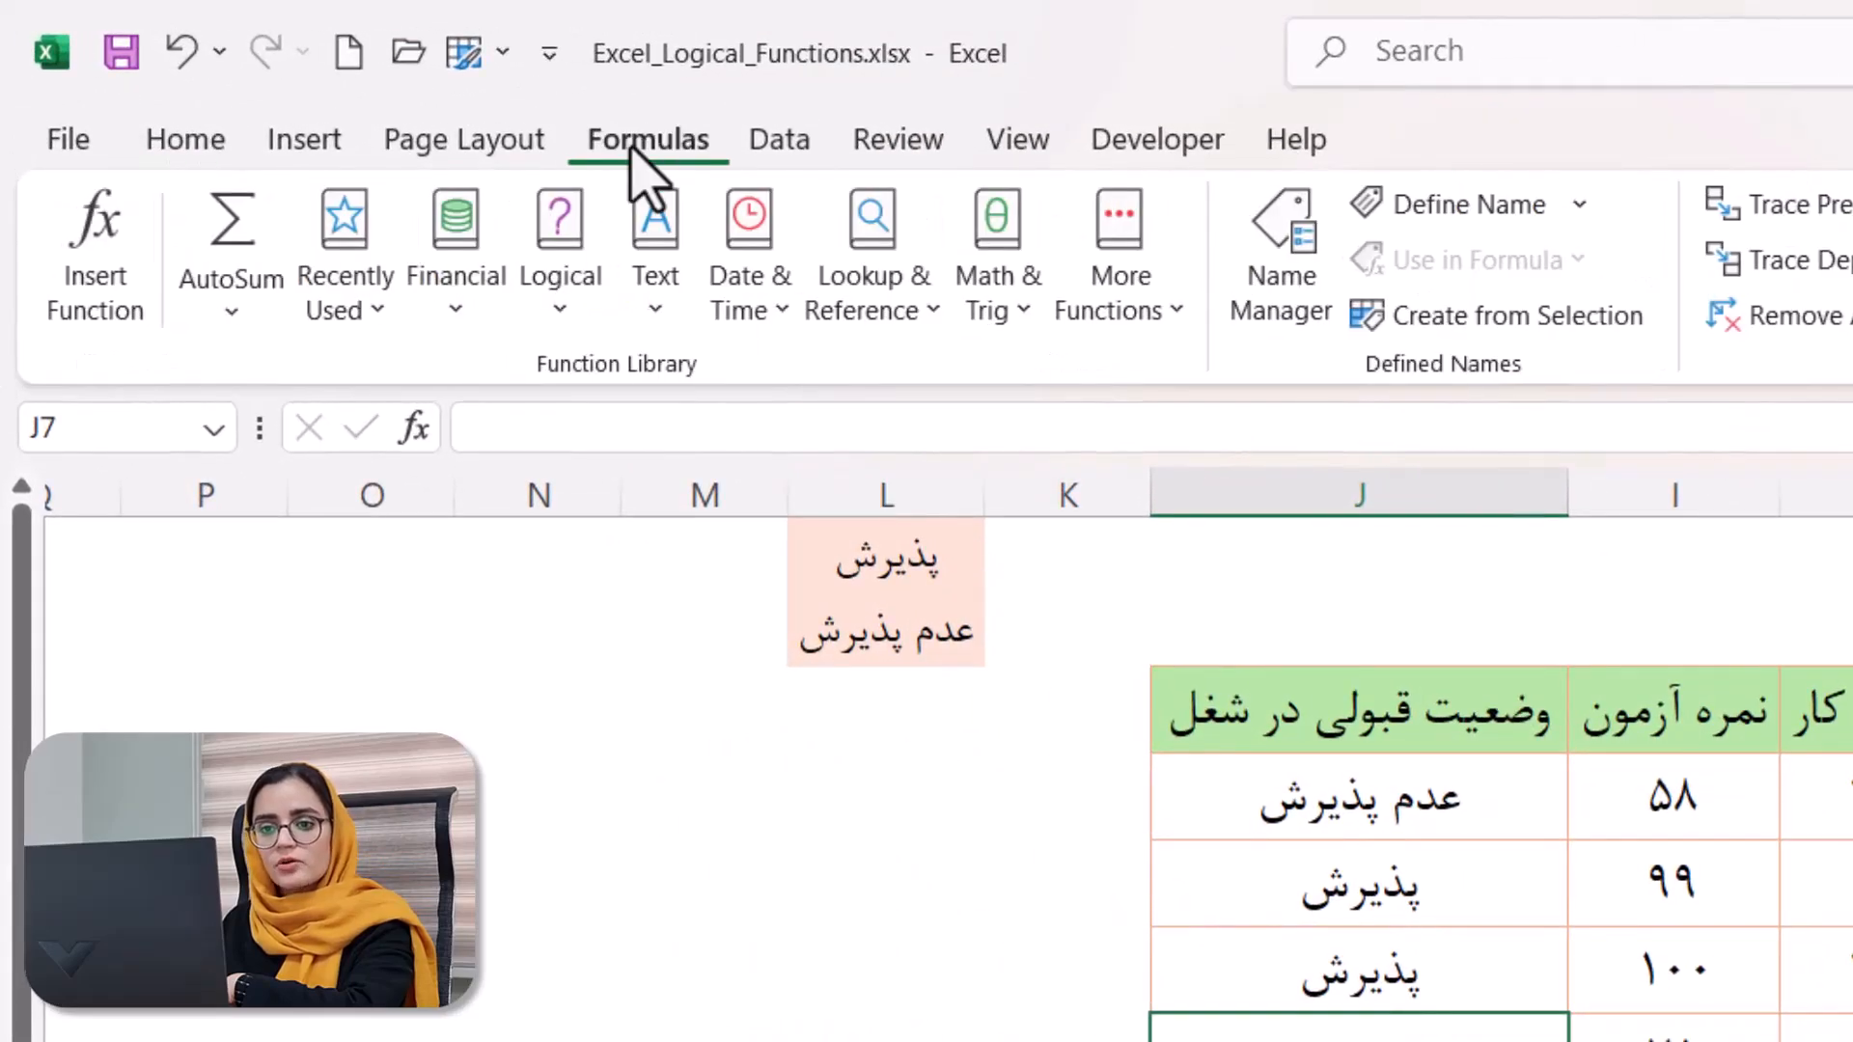
pyautogui.click(133, 323)
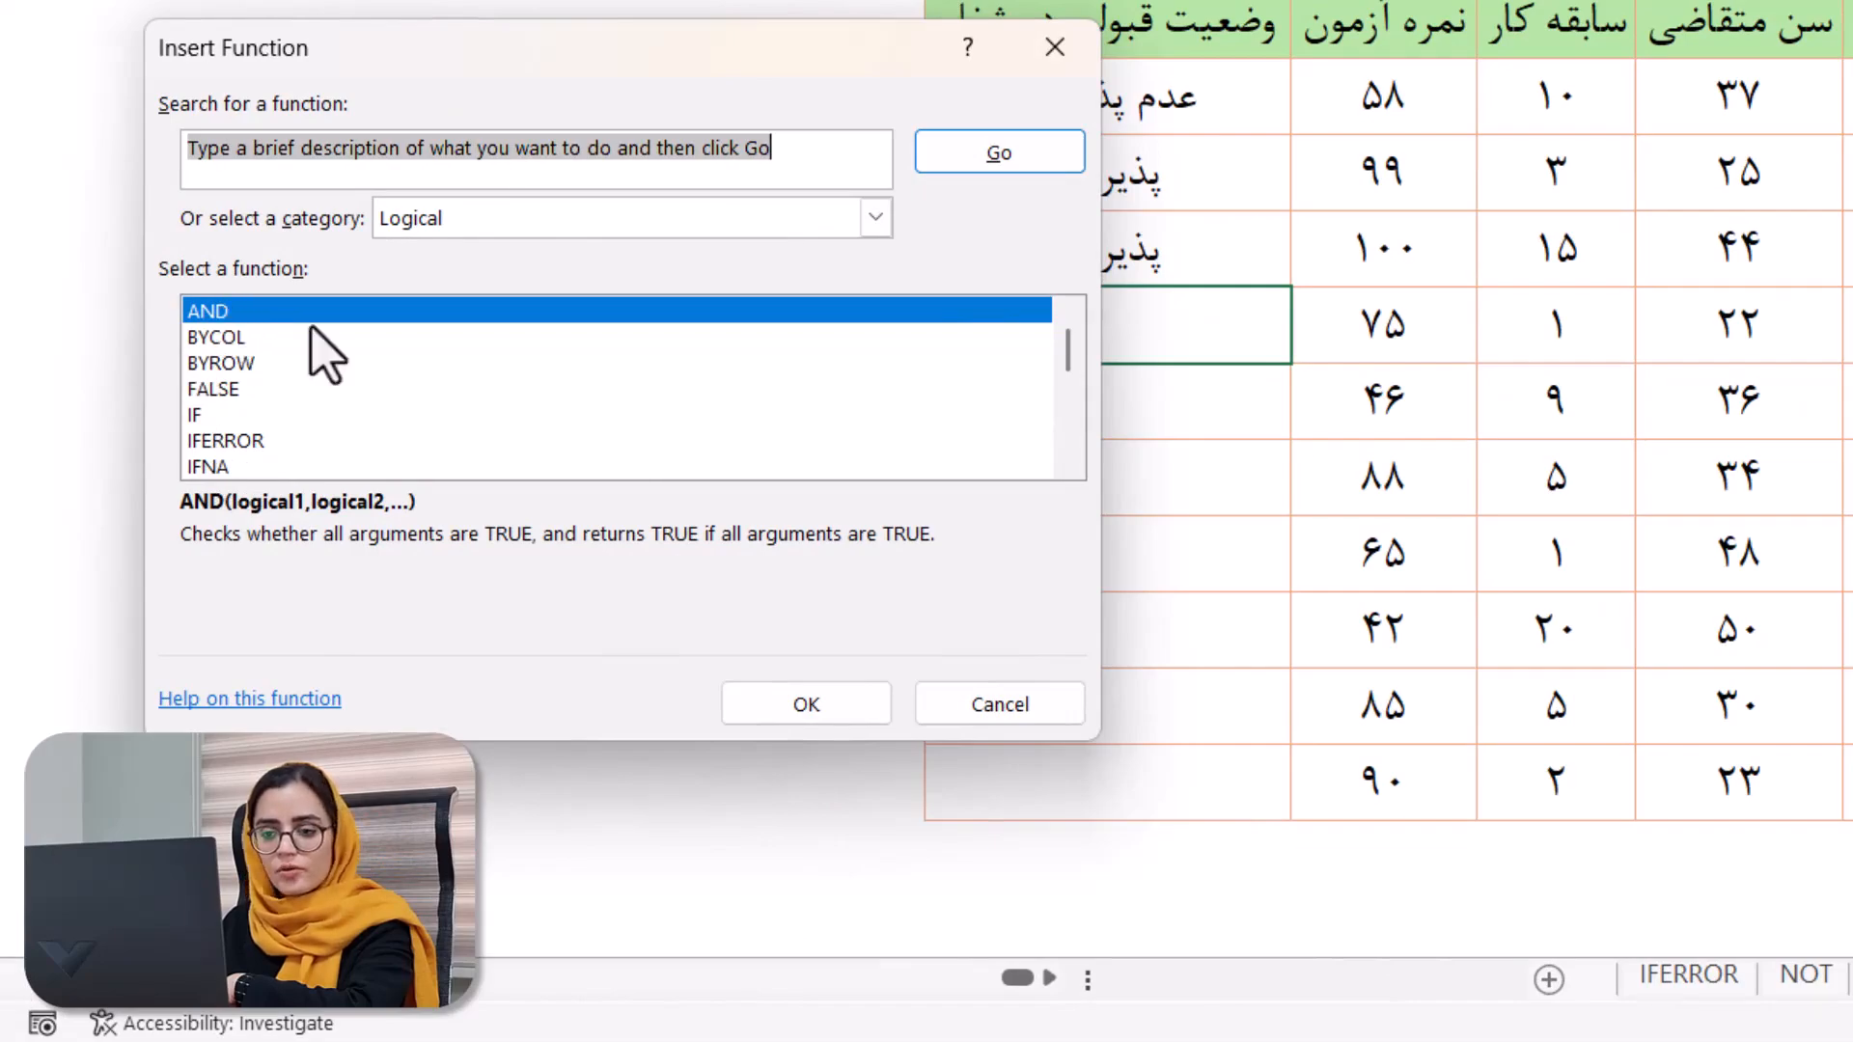
pyautogui.click(974, 710)
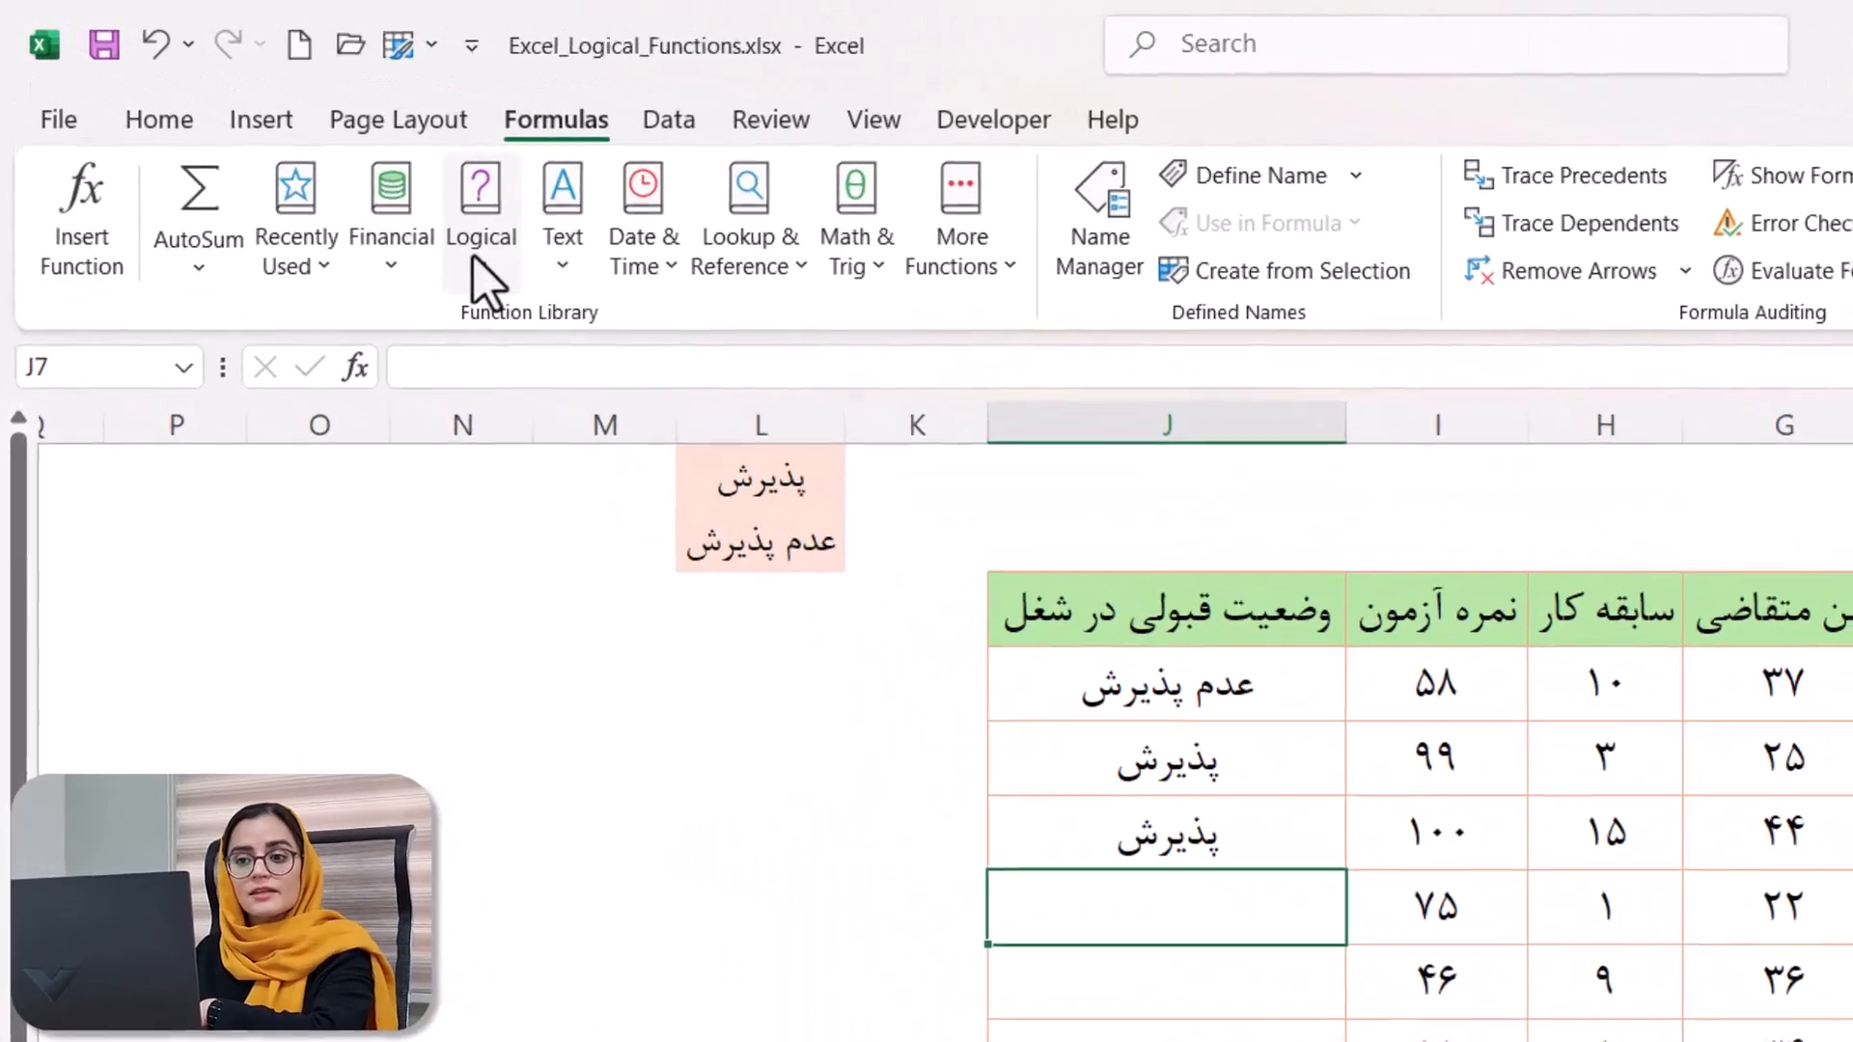
# Insert the AND function from the logical function library and set its first condition to I4>50.
pyautogui.click(315, 147)
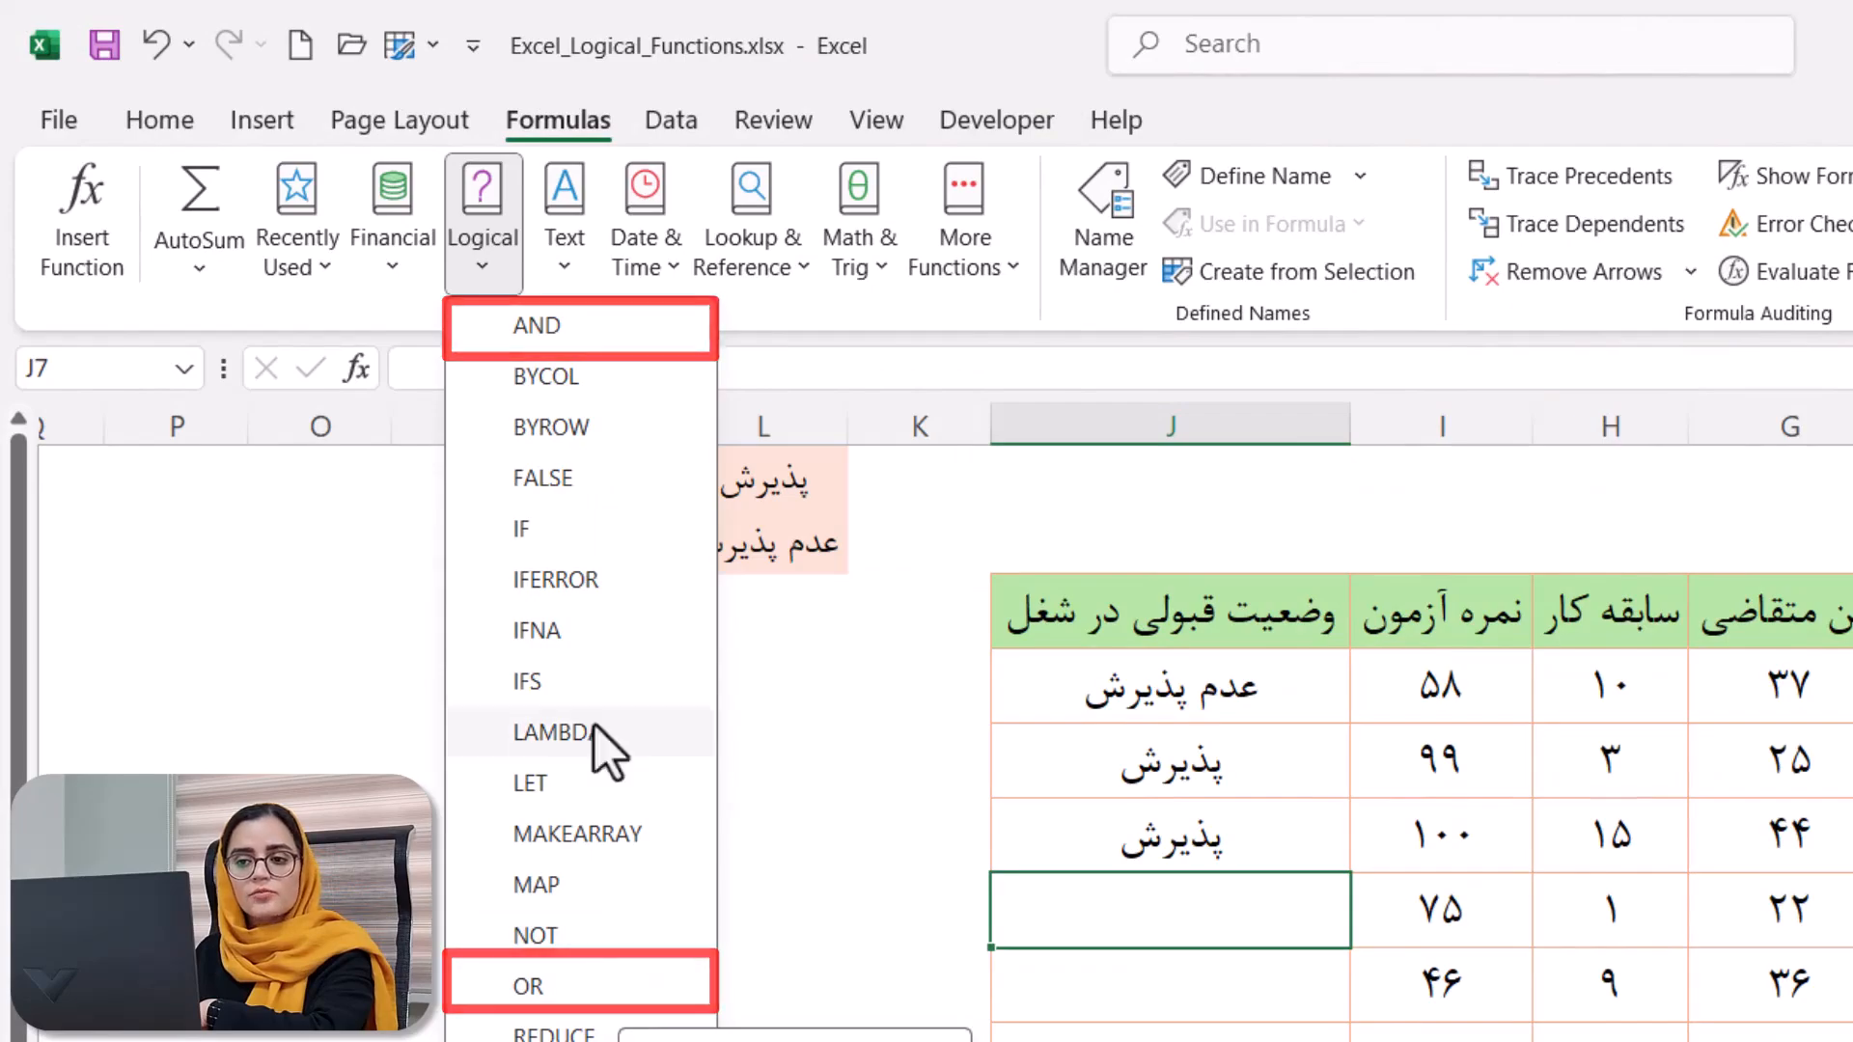
pyautogui.click(579, 327)
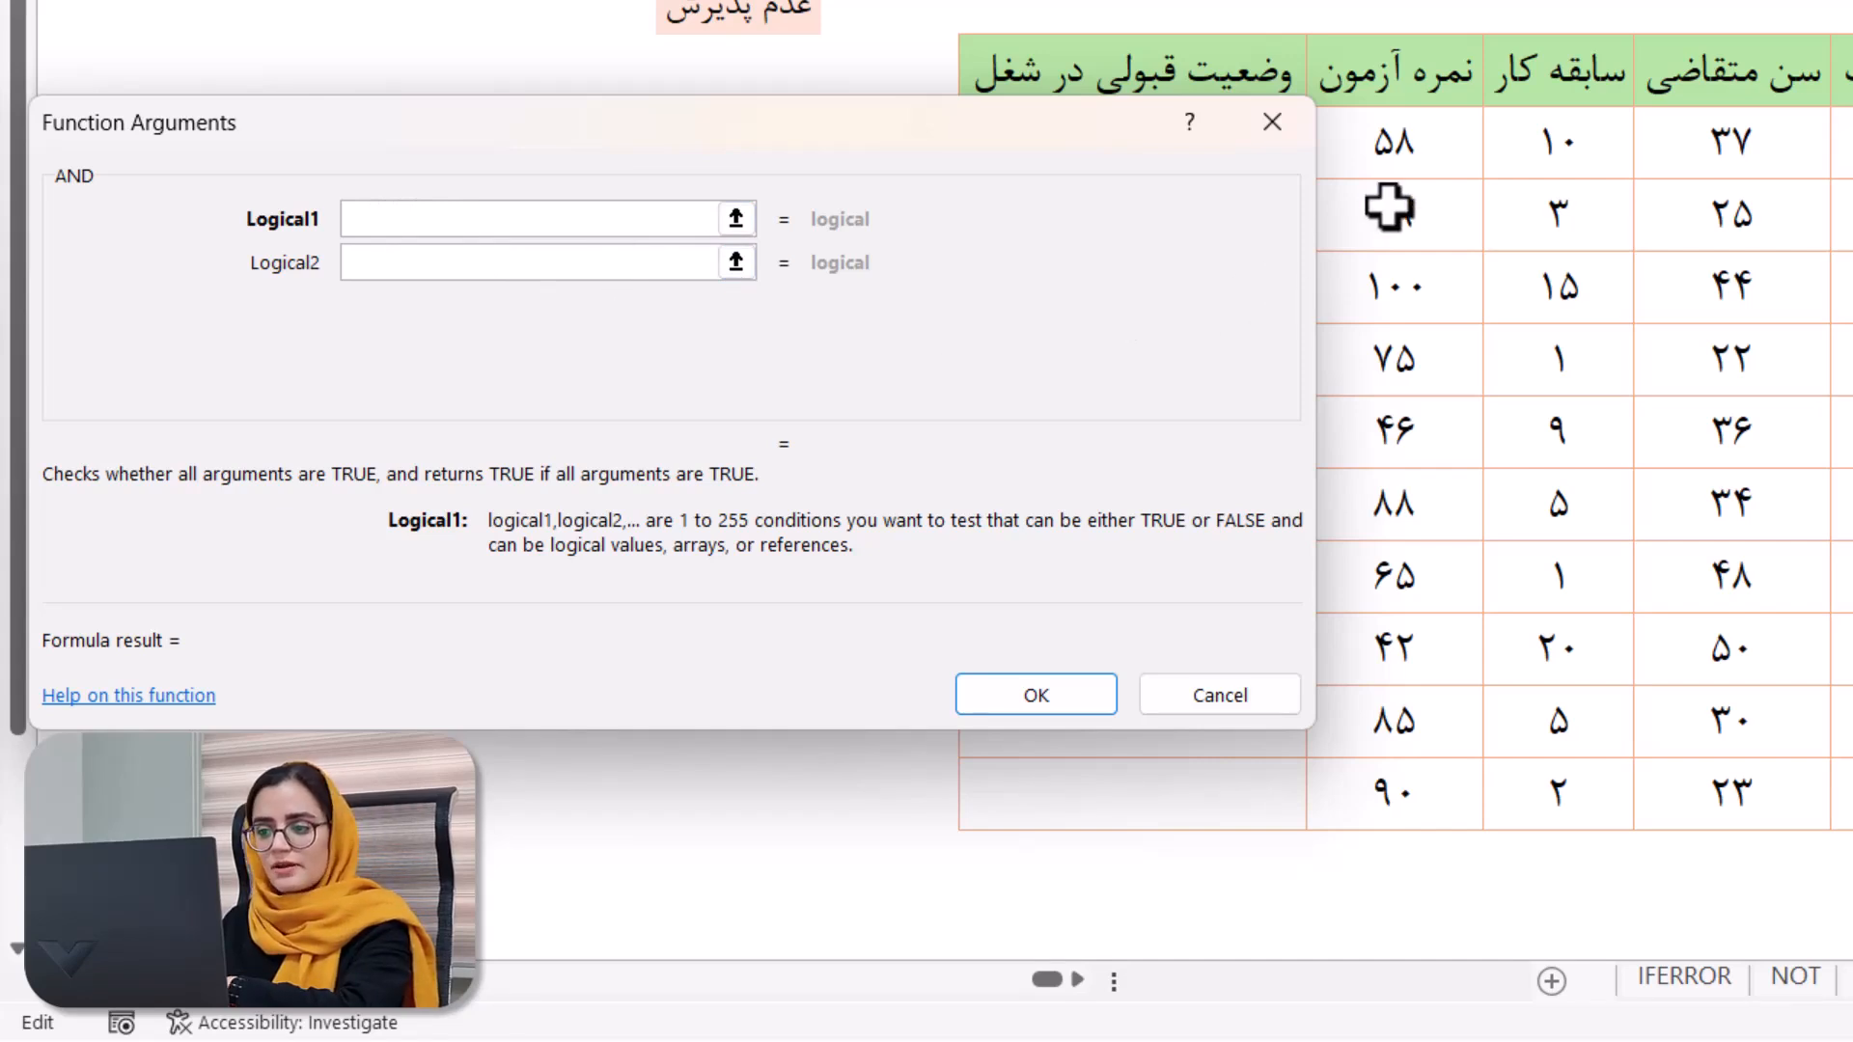
pyautogui.click(1415, 147)
pyautogui.write('>')
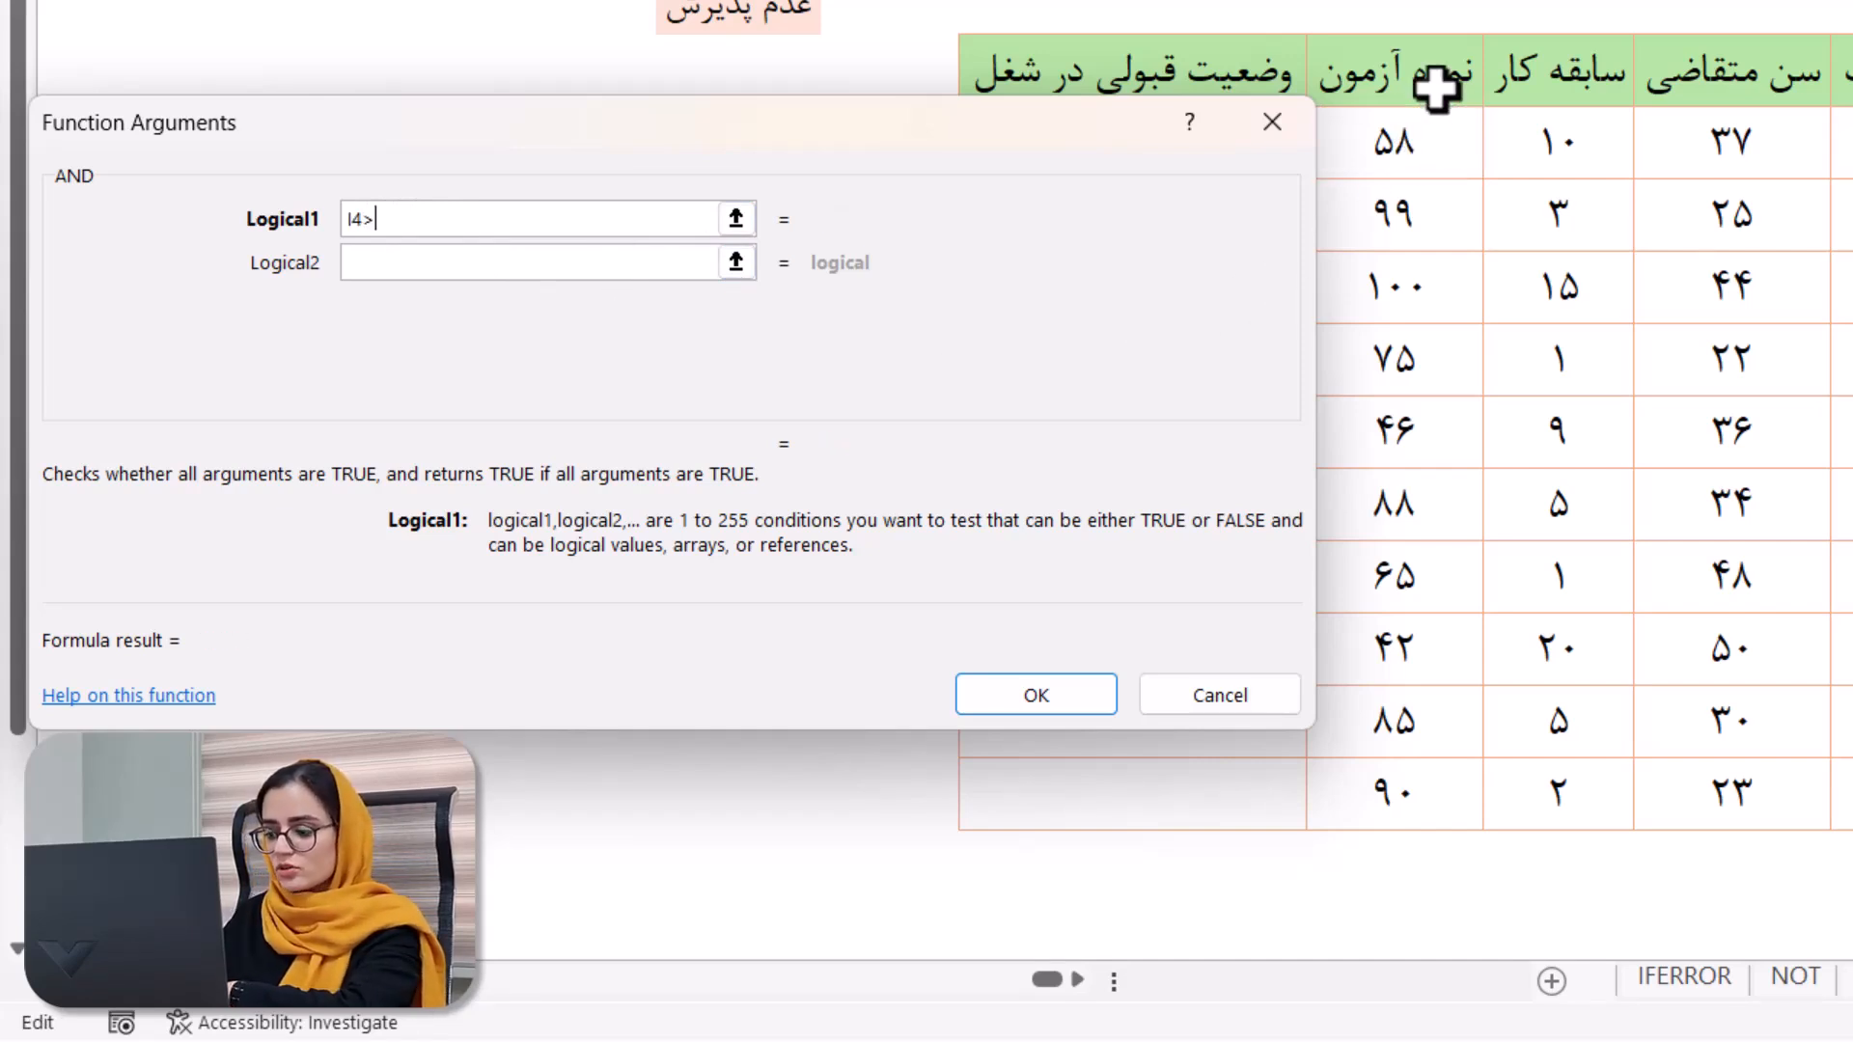
pyautogui.write('50')
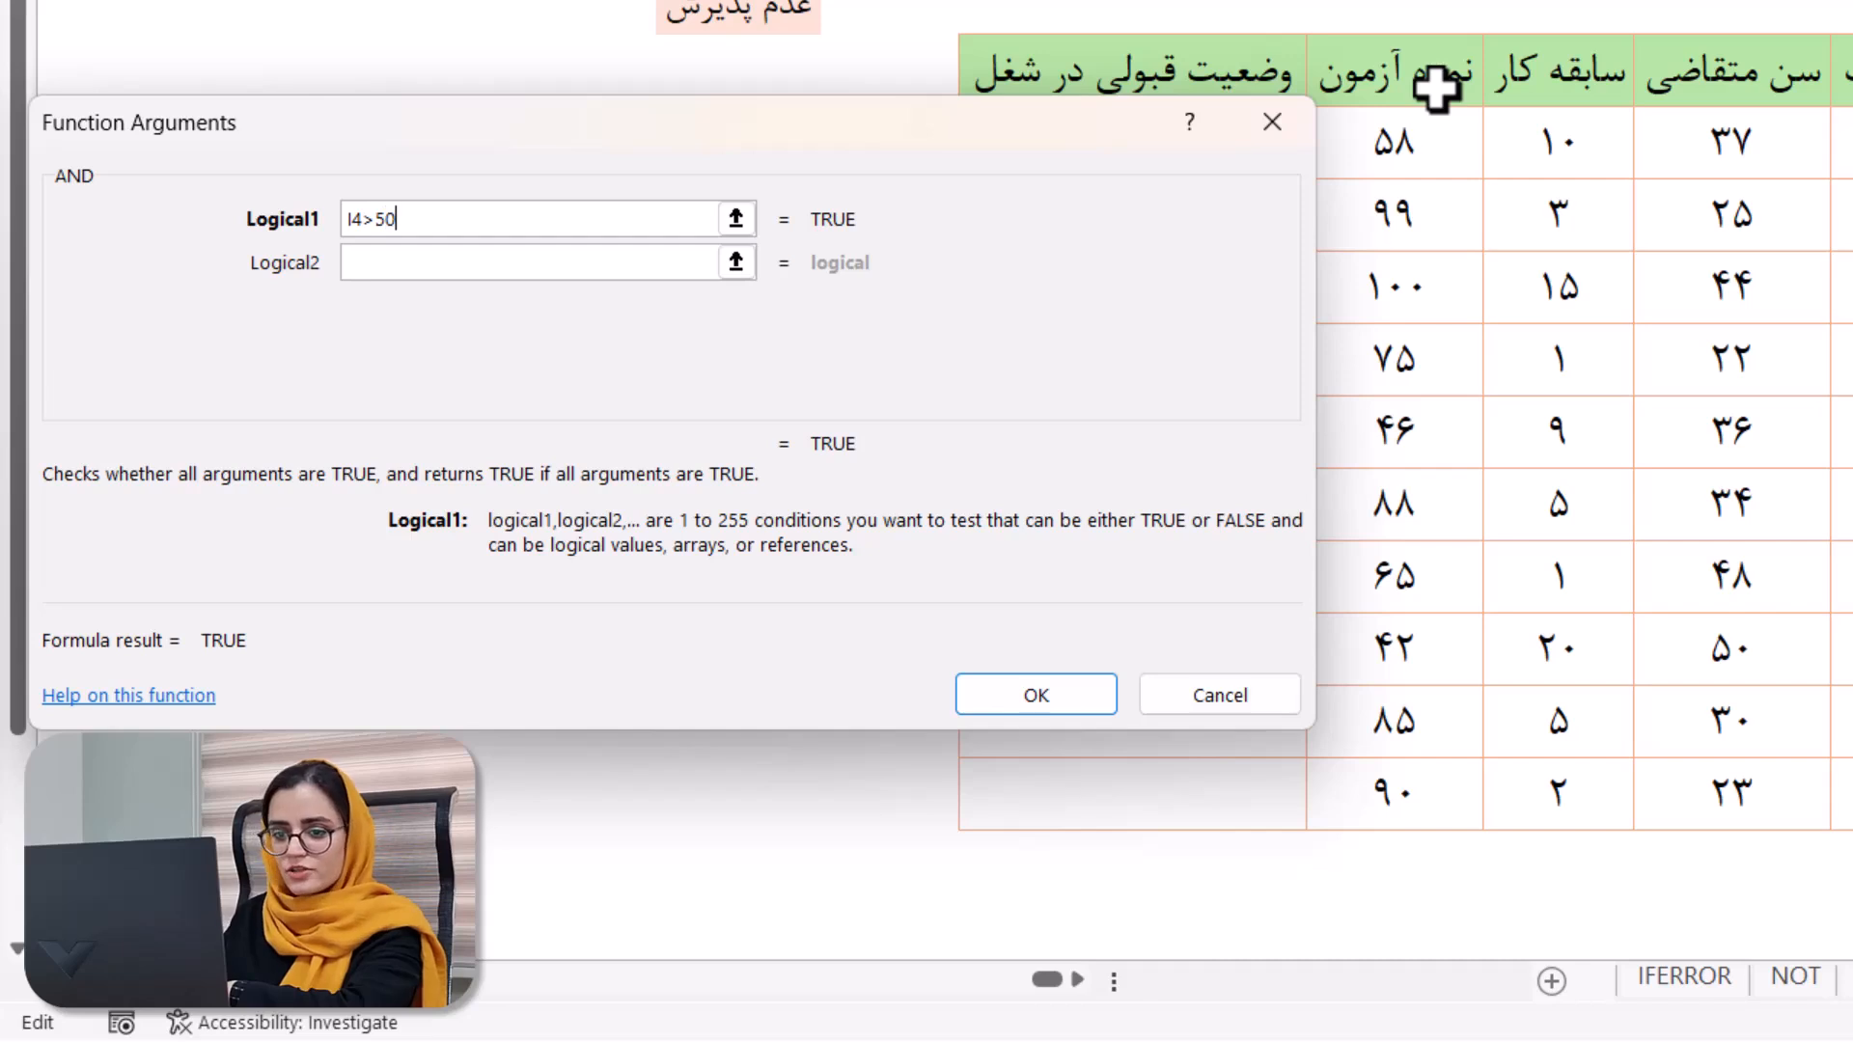
# Set the AND function's Logical2 argument to H4>5 and its Logical3 argument to G4<30.
pyautogui.click(676, 277)
pyautogui.click(1580, 157)
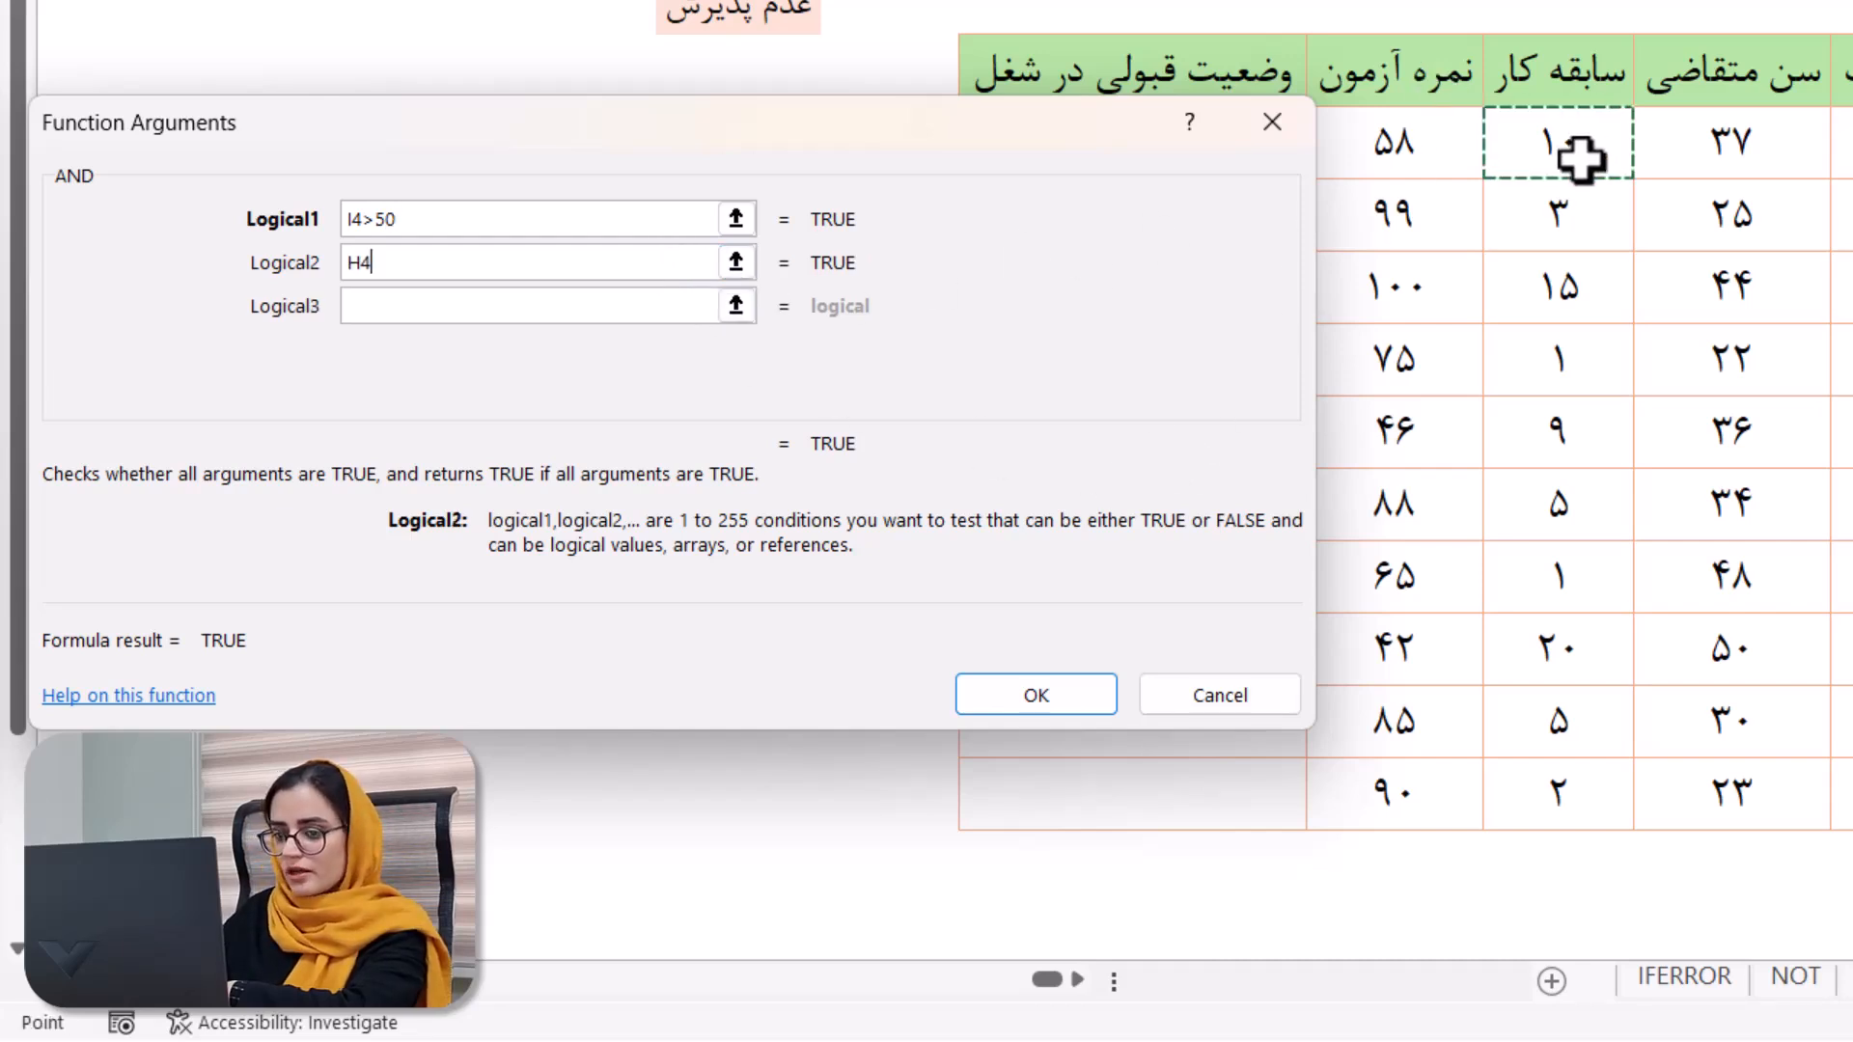
pyautogui.write('>5')
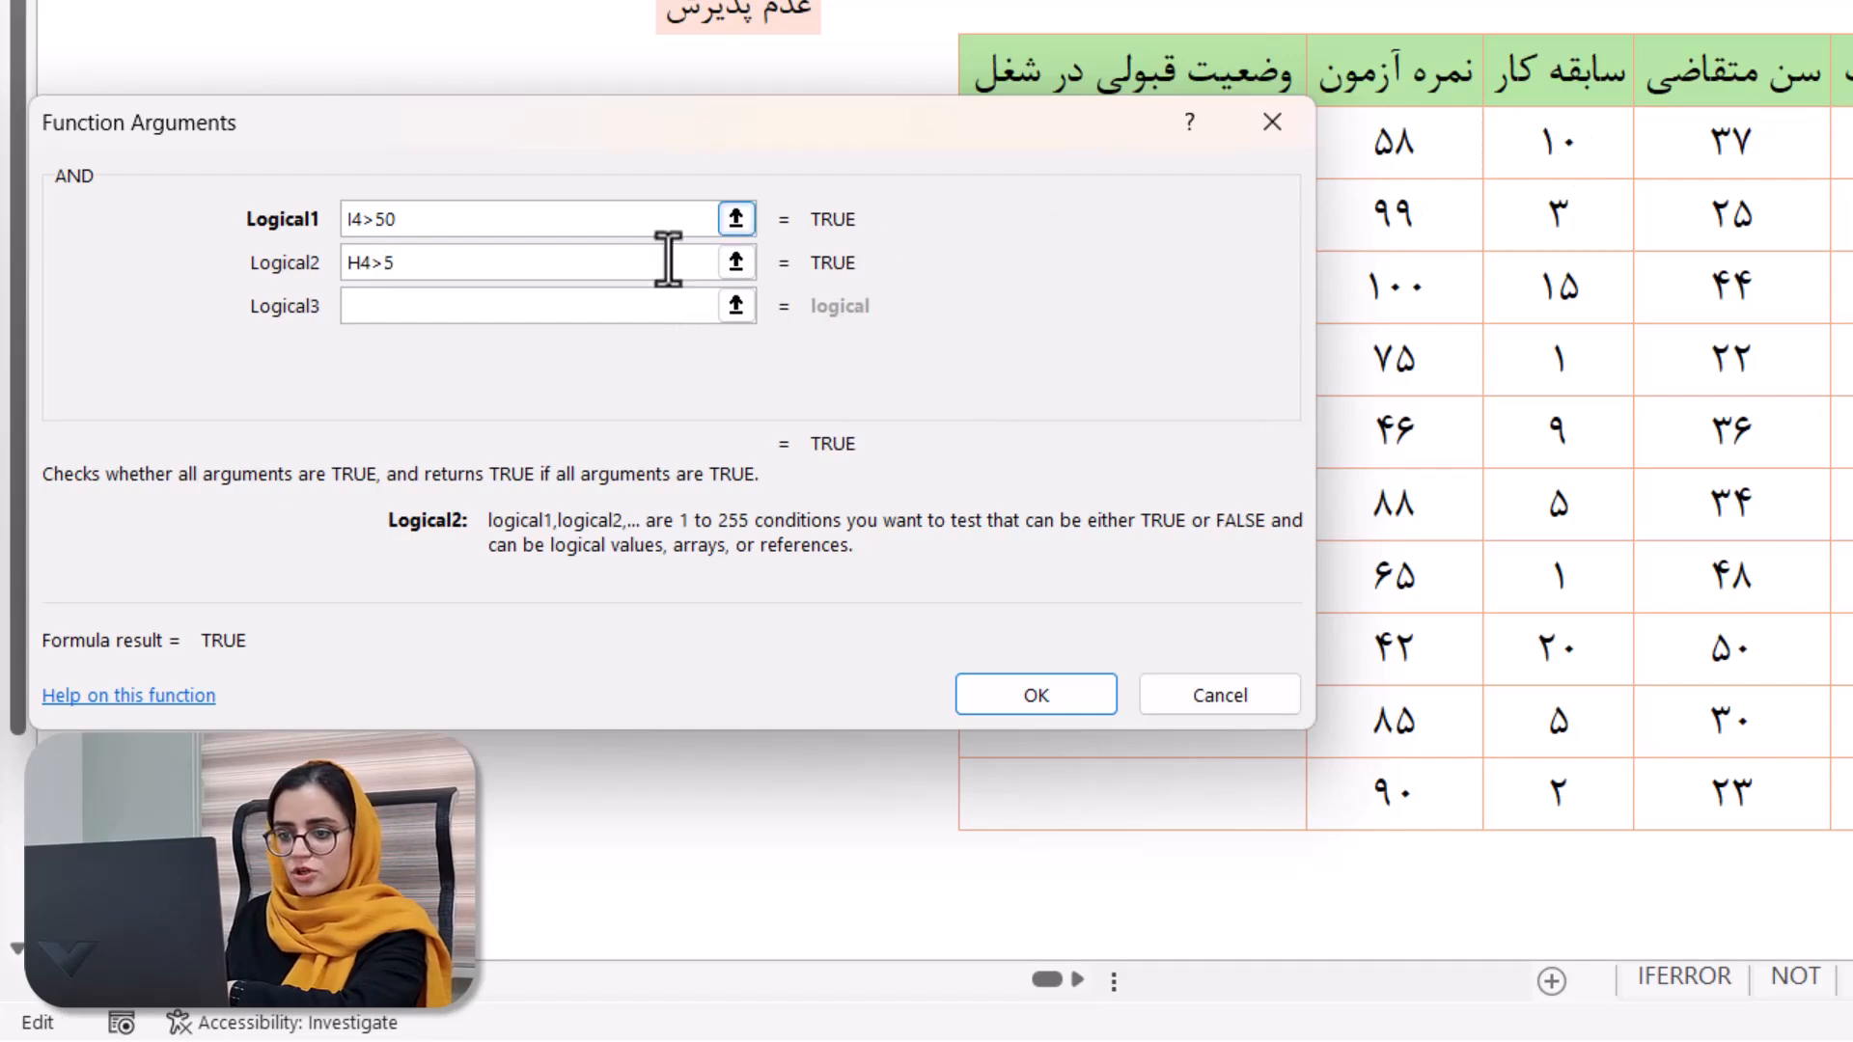
pyautogui.click(616, 307)
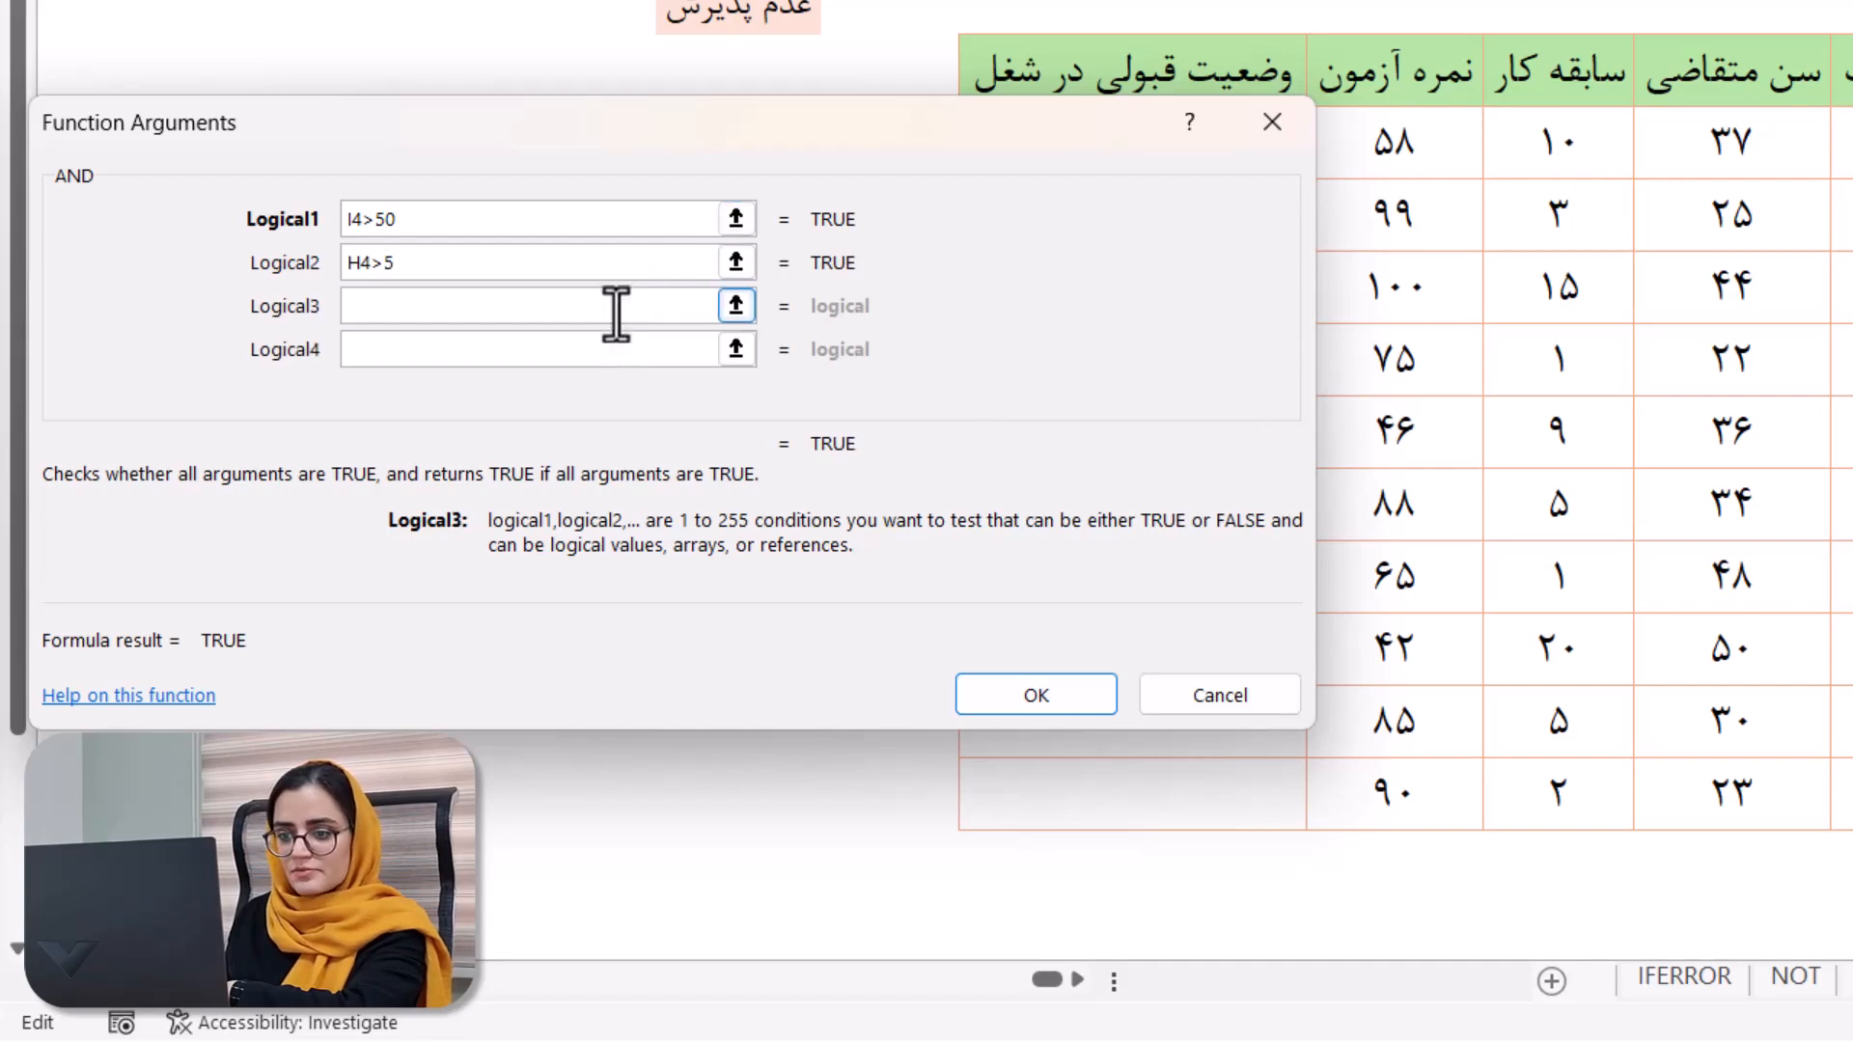
pyautogui.click(1728, 155)
pyautogui.write('<')
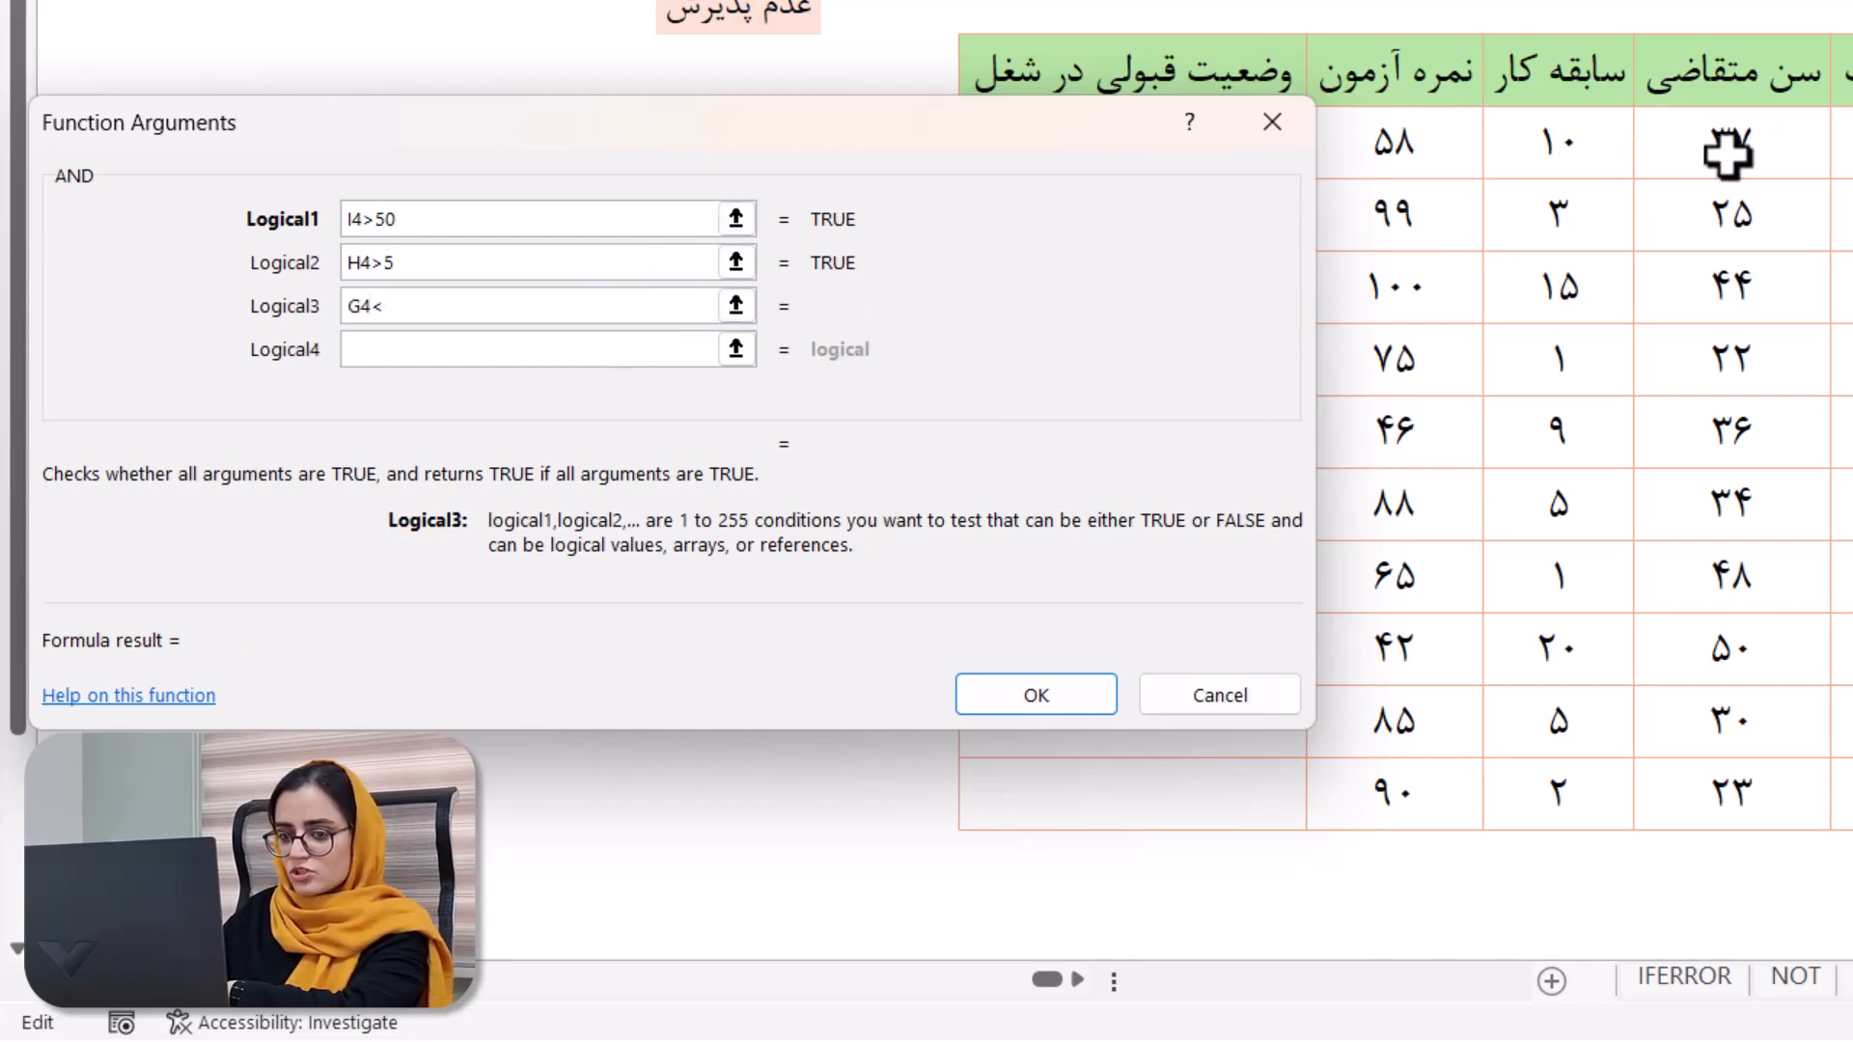
pyautogui.write('30')
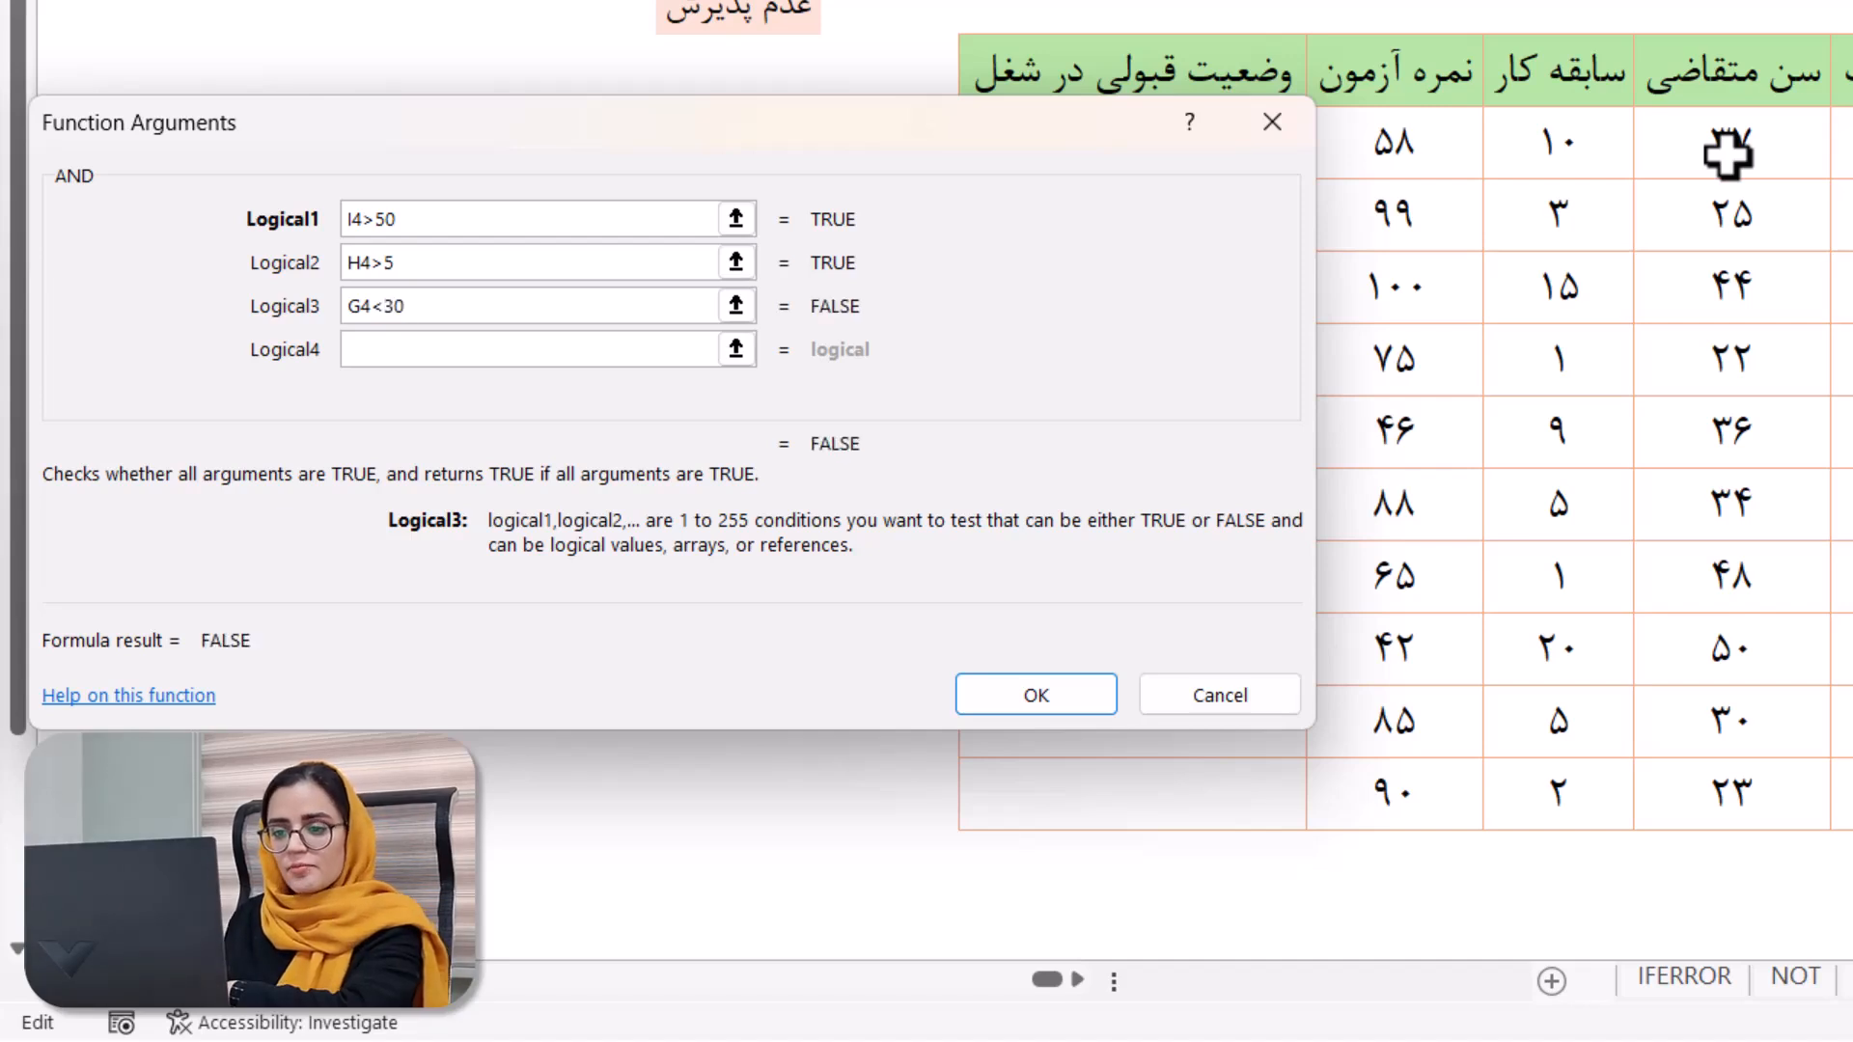